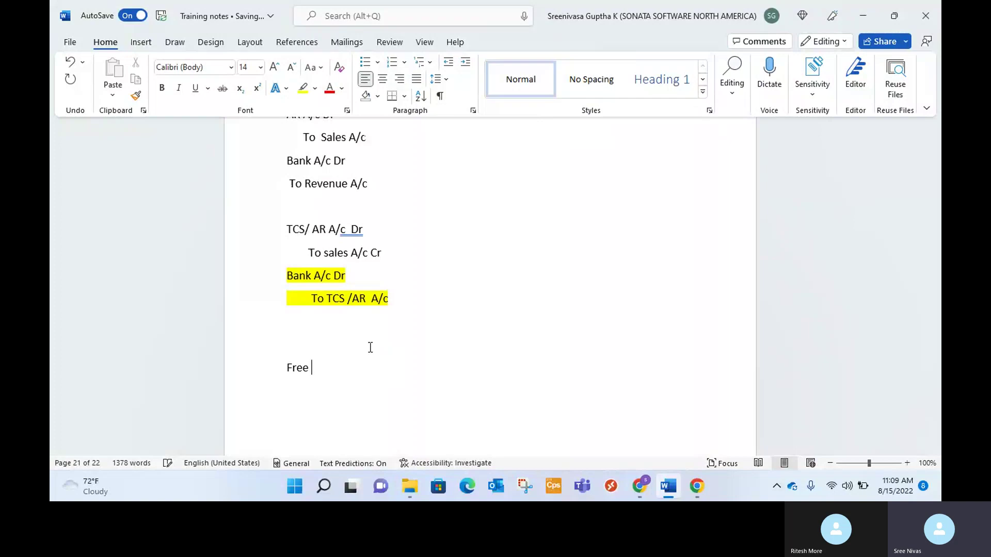
Complete the heading as "Free Text Invoice" below the highlighted journal entry and start a new line under it.
{"action": "type", "text": "Text Inoices"}
{"action": "key", "text": "BackSpace"}
{"action": "scroll", "coordinate": [386, 381], "scroll_direction": "down", "scroll_amount": 1}
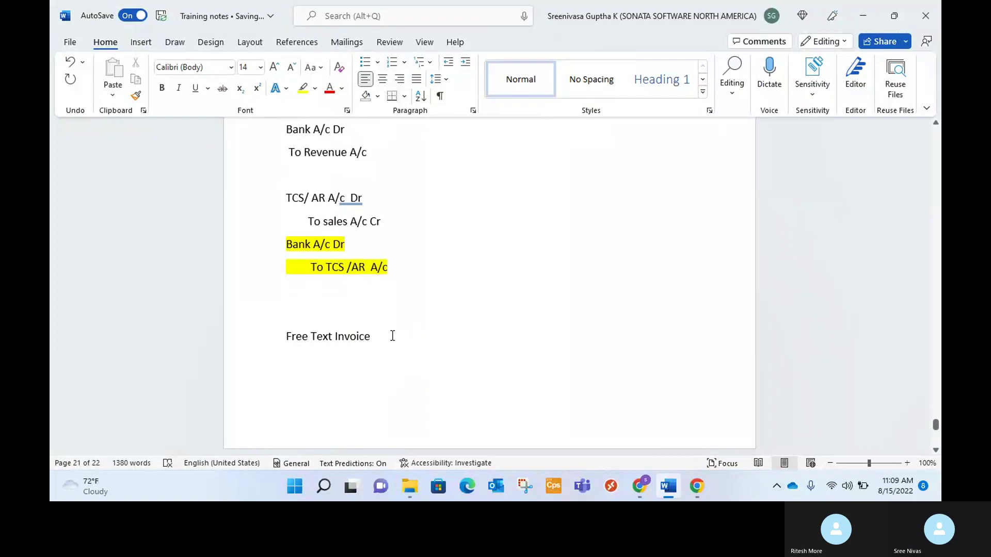
{"action": "key", "text": "Return"}
{"action": "scroll", "coordinate": [388, 336], "scroll_direction": "down", "scroll_amount": 2}
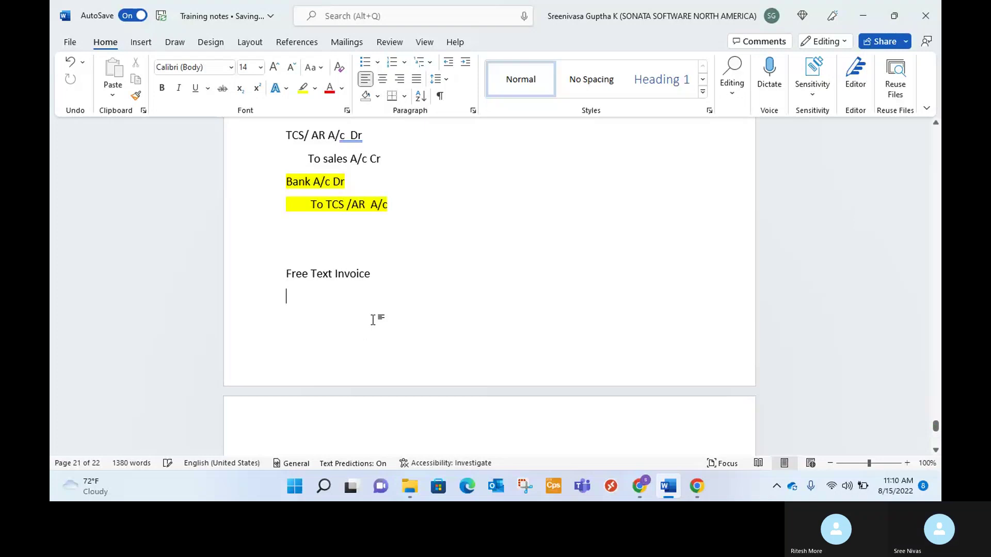
Insert a page break before the "Free Text Invoice" heading so it starts on a new page.
{"action": "scroll", "coordinate": [374, 318], "scroll_direction": "up", "scroll_amount": 2}
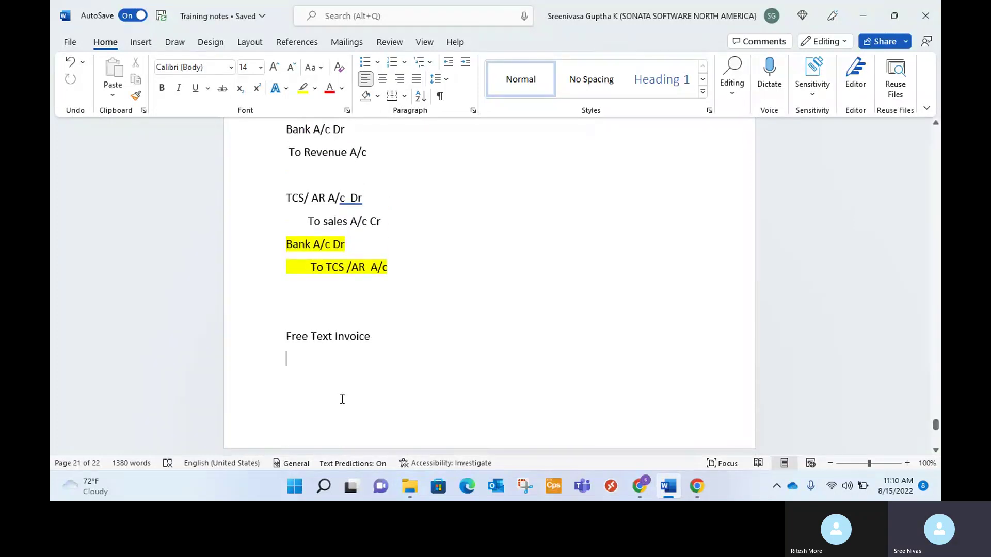
{"action": "scroll", "coordinate": [342, 398], "scroll_direction": "down", "scroll_amount": 2}
{"action": "left_click", "coordinate": [338, 287]}
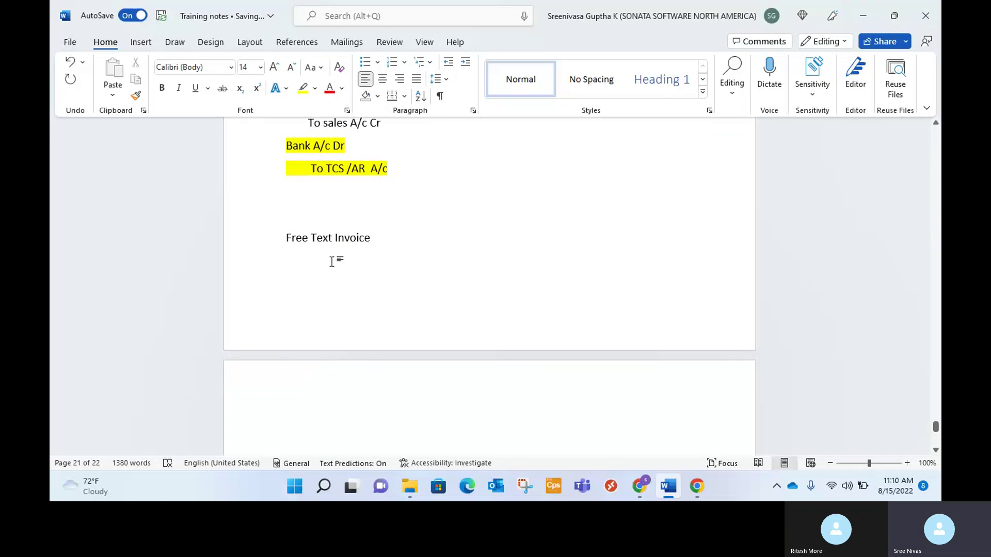
{"action": "left_click", "coordinate": [285, 238]}
{"action": "key", "text": "ctrl+Return"}
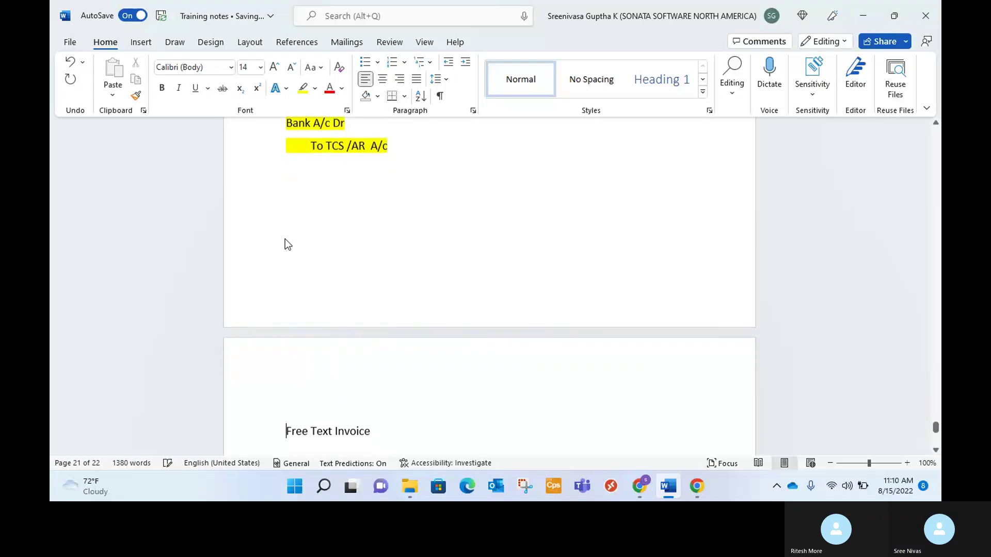
{"action": "scroll", "coordinate": [283, 238], "scroll_direction": "down", "scroll_amount": 3}
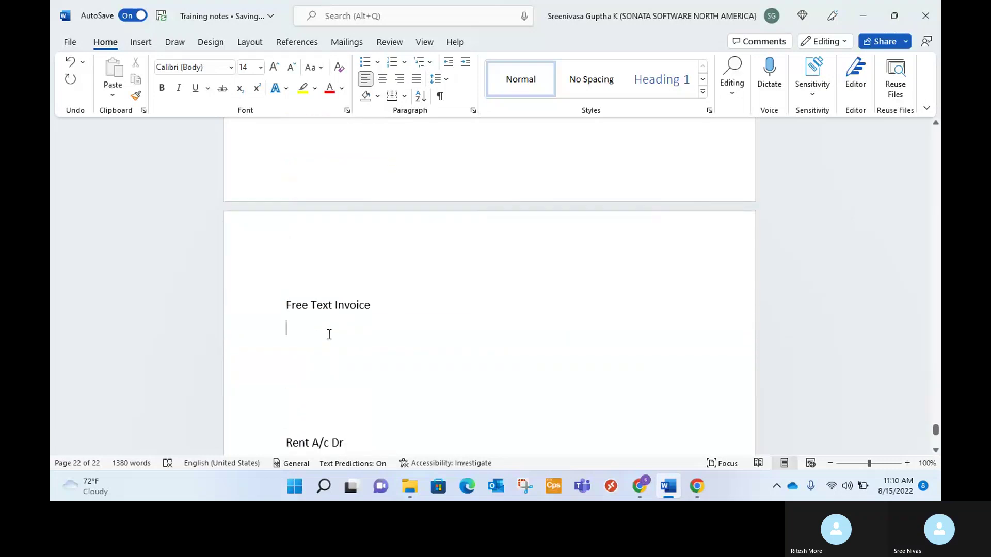
Delete the leftover "Rent A/c Dr" and "To cash / bank/ AP A/c Cr" lines below the Free Text Invoice heading.
{"action": "scroll", "coordinate": [329, 335], "scroll_direction": "down", "scroll_amount": 3}
{"action": "left_click_drag", "start_coordinate": [454, 308], "coordinate": [168, 261]}
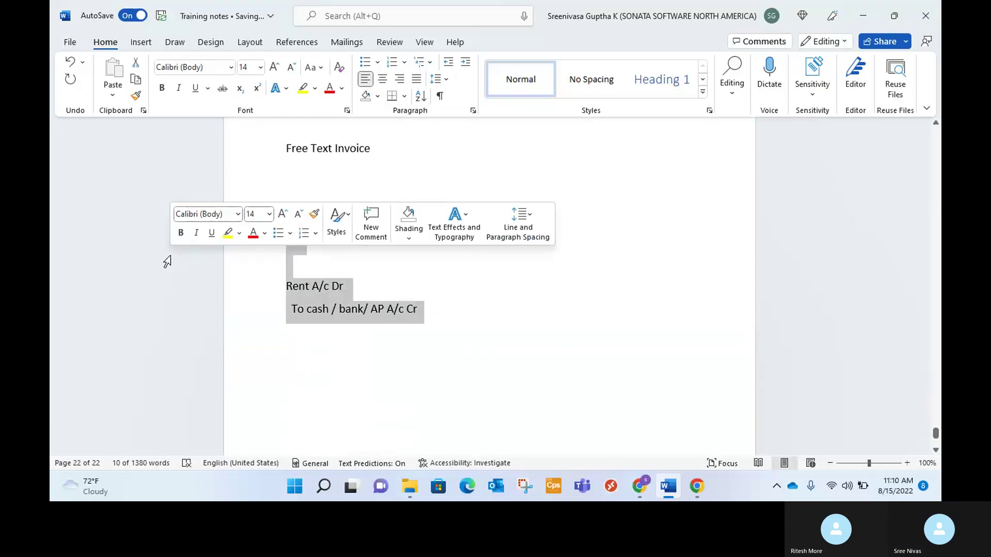
{"action": "key", "text": "Delete"}
Write the journal entry "TCS/AR A/c Dr" with an indented second line "To Revenue (IT) A/c Cr" under the heading.
{"action": "left_click", "coordinate": [358, 190]}
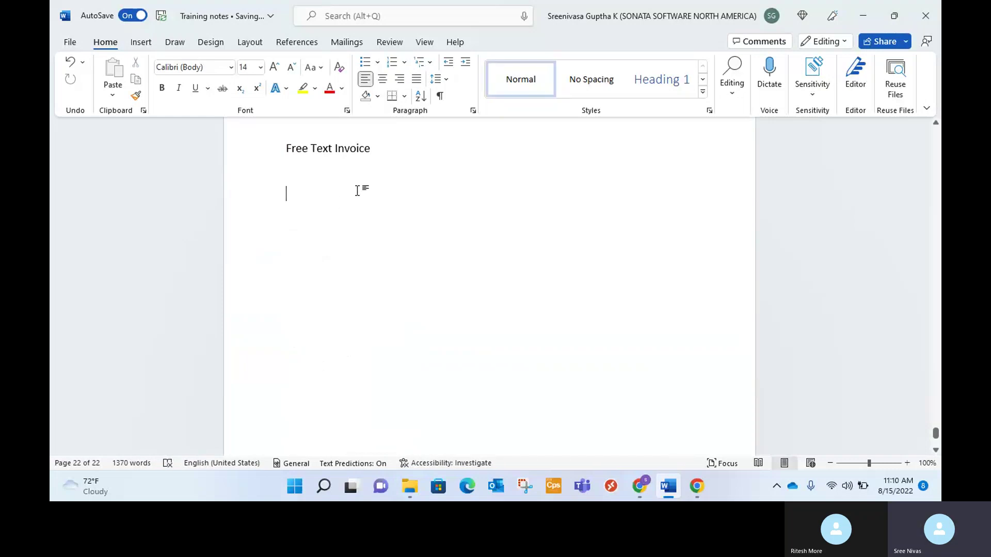
{"action": "type", "text": "TCS"}
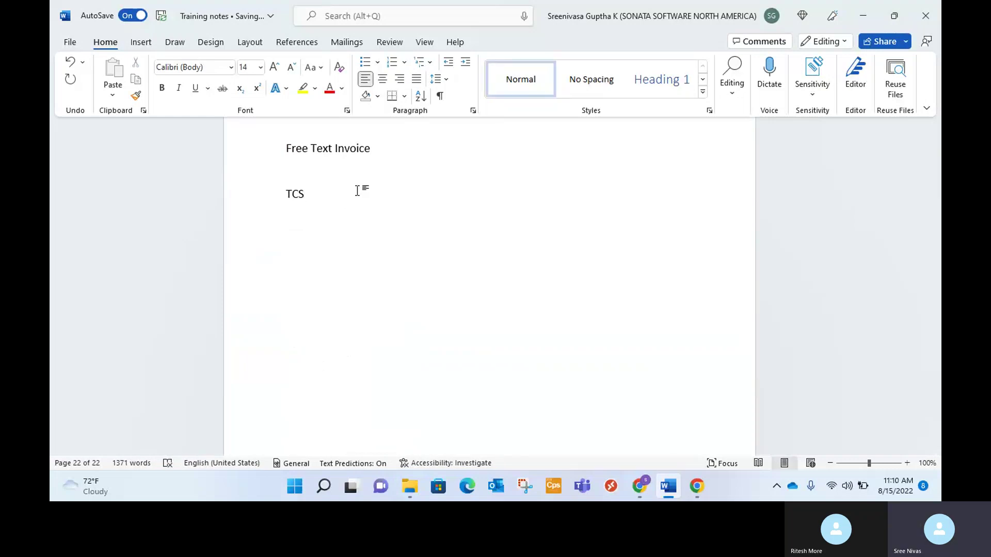
{"action": "type", "text": "/AR A/c"}
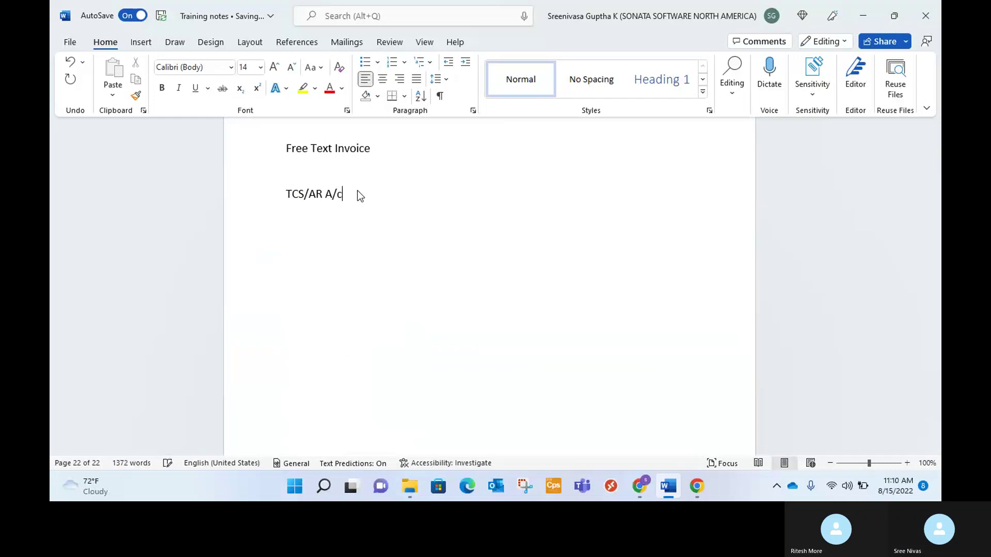
{"action": "type", "text": " Dr       T"}
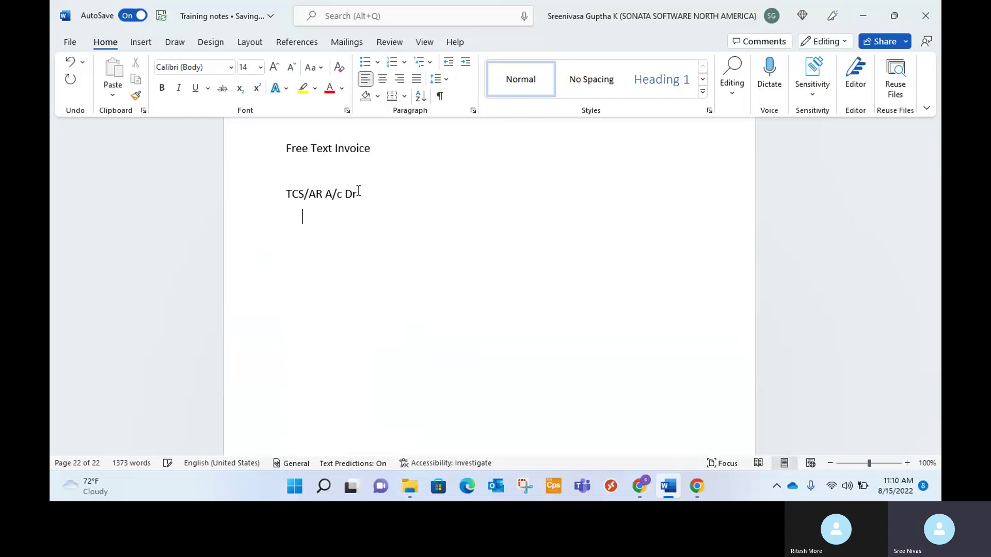
{"action": "type", "text": "o"}
{"action": "type", "text": " IT"}
{"action": "key", "text": "BackSpace"}
{"action": "key", "text": "BackSpace"}
{"action": "type", "text": "Re"}
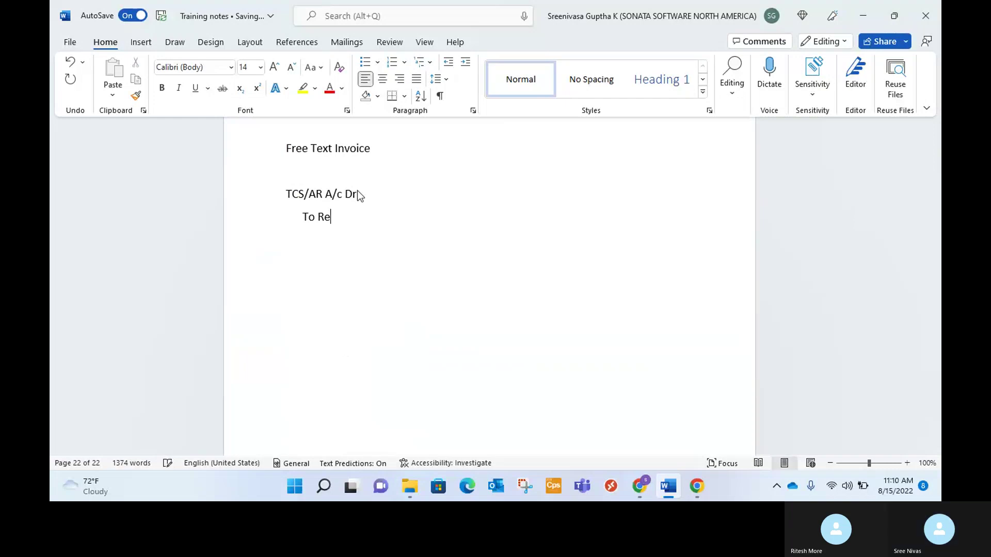
{"action": "type", "text": "venue "}
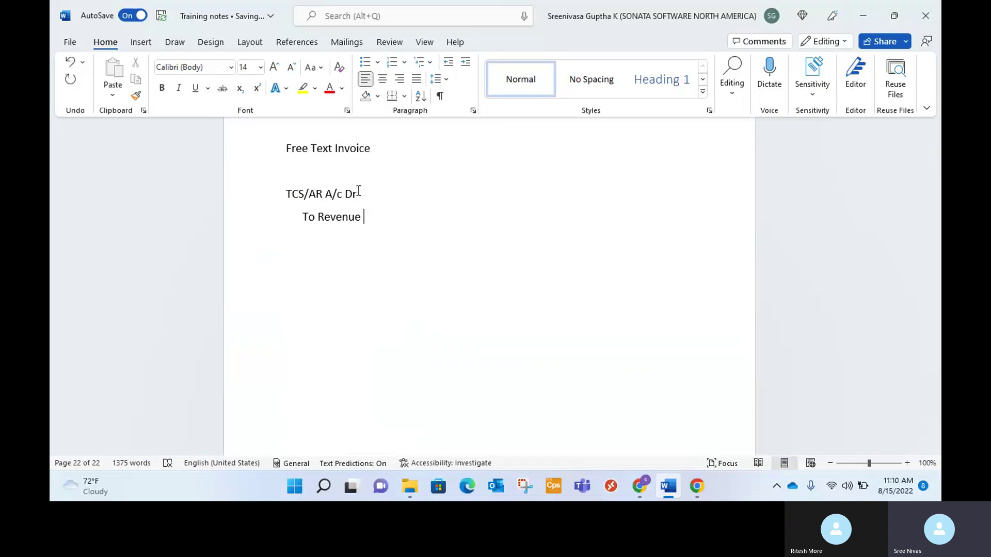
{"action": "type", "text": "(IT) A/c Cr"}
{"action": "scroll", "coordinate": [387, 203], "scroll_direction": "up", "scroll_amount": 2}
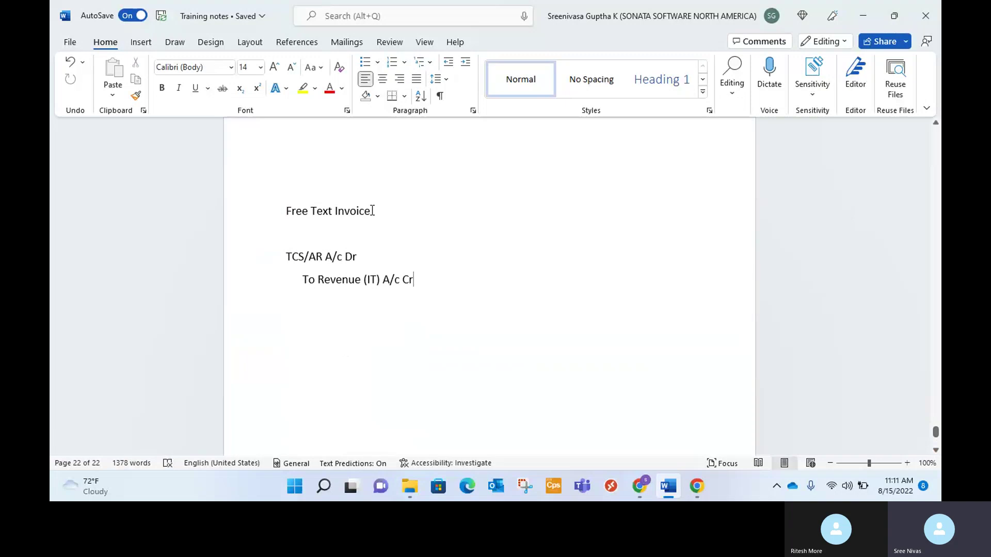
Switch to the Finance and Operations window in Chrome and dismiss the Getting Started pop-up on the dashboard.
{"action": "key", "text": "alt+Tab"}
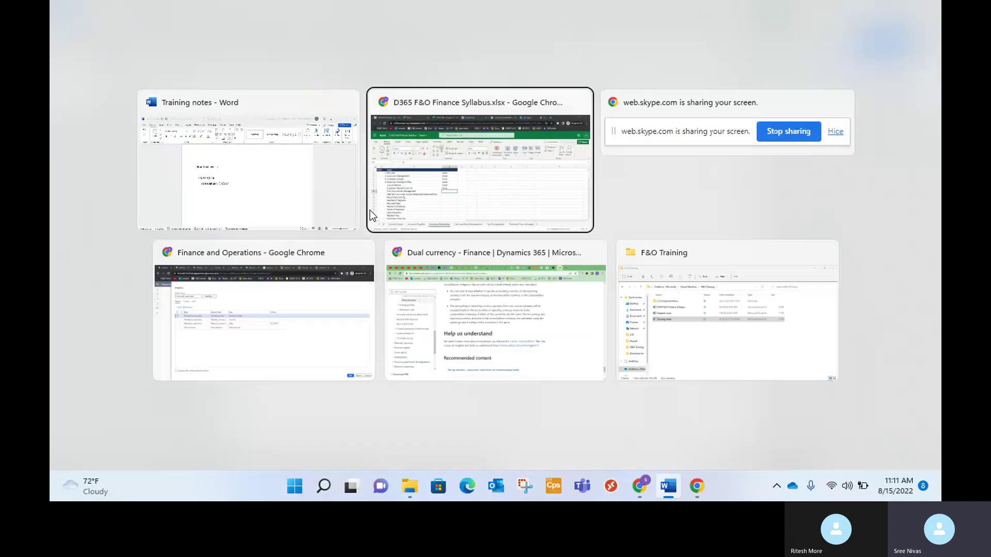
{"action": "key", "text": "Down"}
{"action": "key", "text": "Left"}
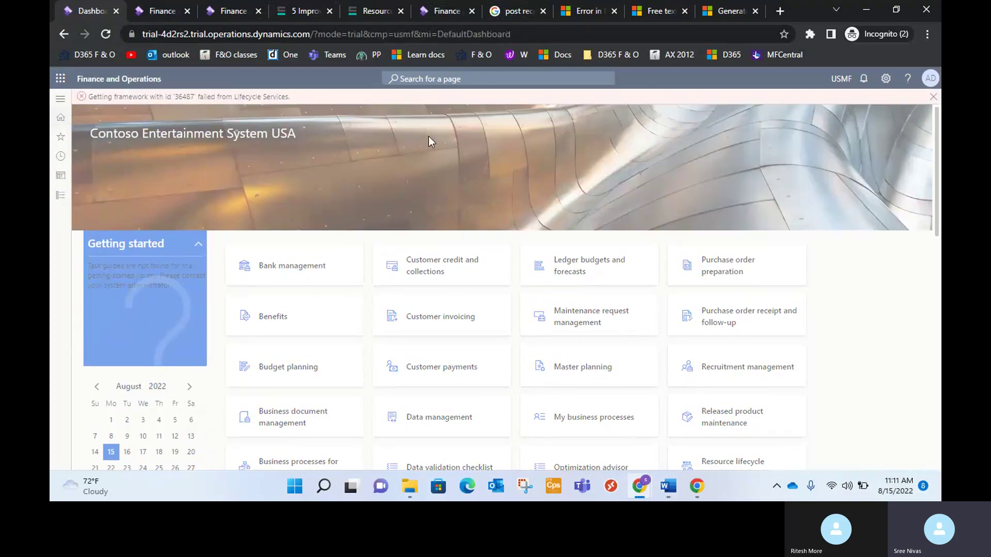
{"action": "left_click", "coordinate": [487, 318]}
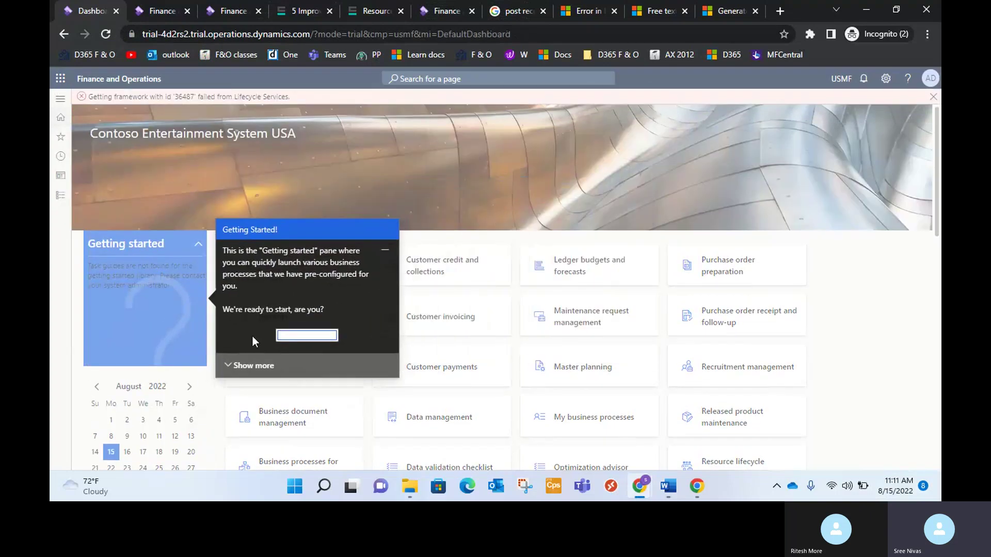
{"action": "left_click", "coordinate": [305, 334]}
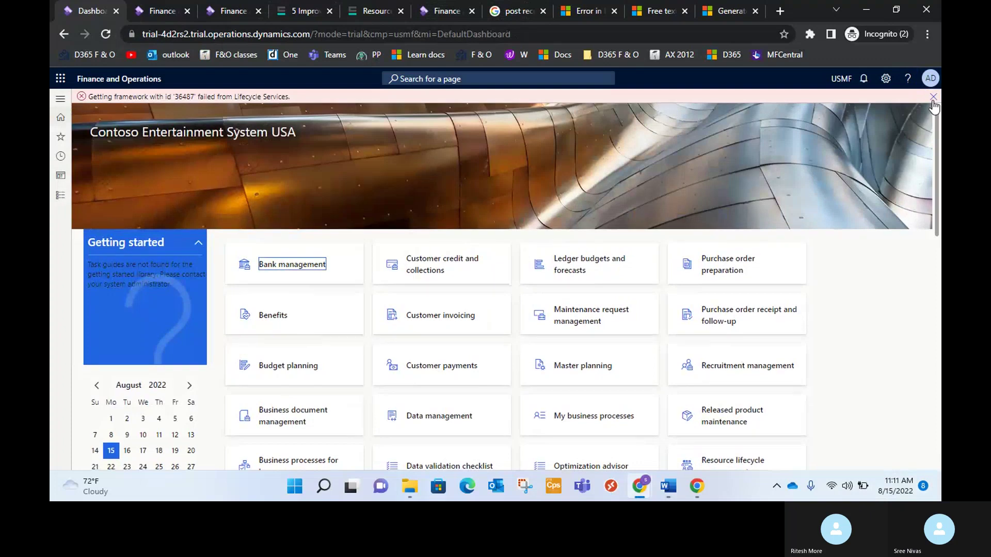
Open the All free text invoices page of the Accounts receivable module in Finance and Operations.
{"action": "key", "text": "alt+Tab"}
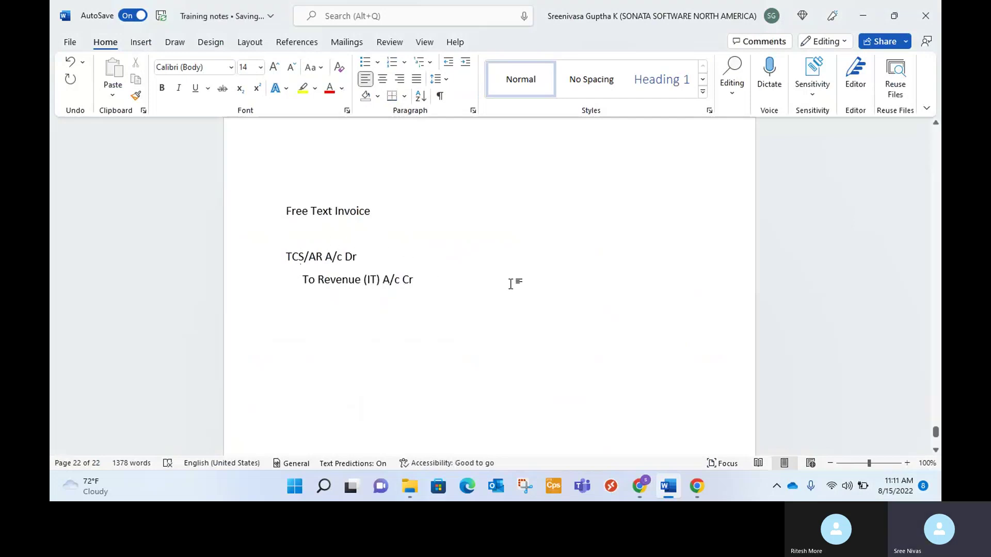
{"action": "key", "text": "alt+Tab"}
{"action": "left_click", "coordinate": [63, 196]}
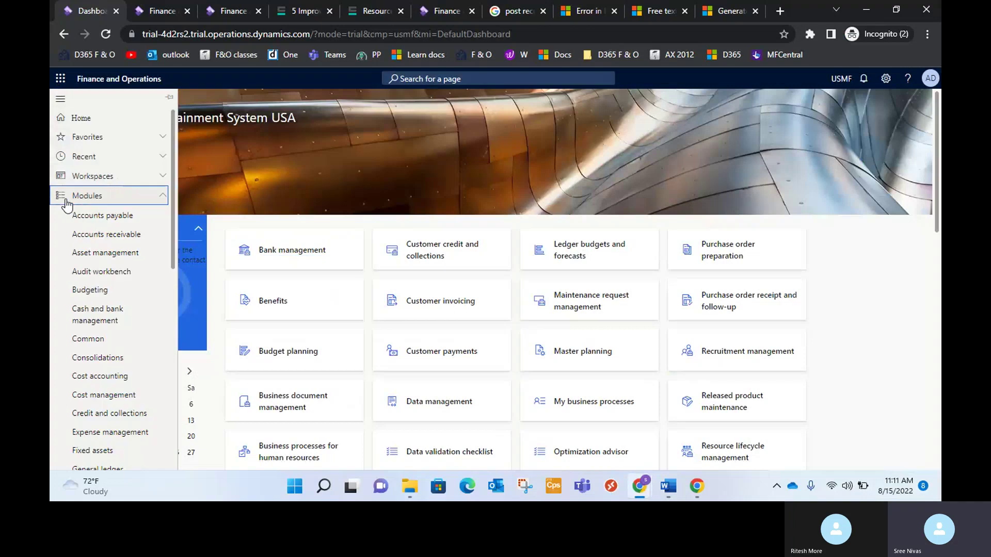
{"action": "left_click", "coordinate": [98, 235]}
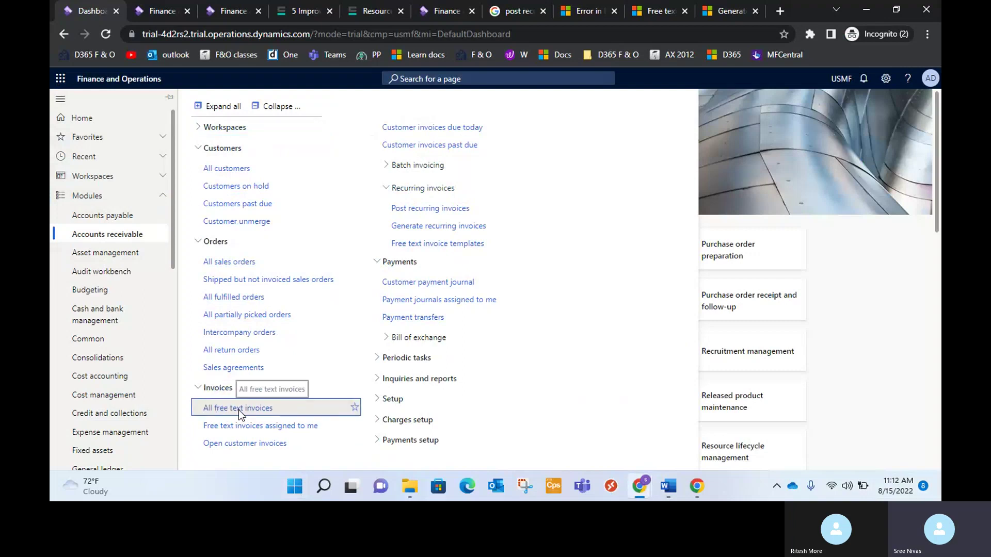
{"action": "key", "text": "Escape"}
{"action": "left_click", "coordinate": [462, 404]}
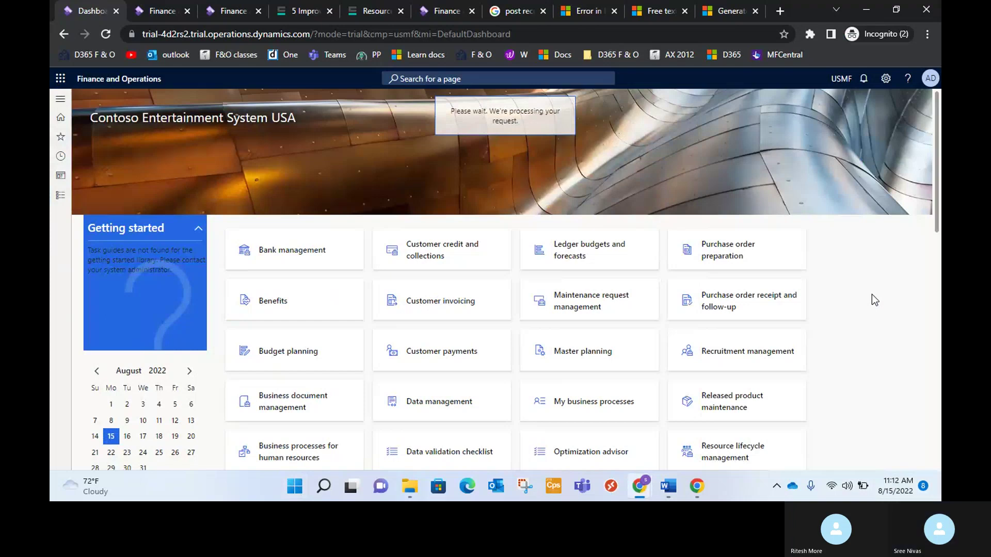
Close the four unneeded search and help browser tabs, and start a new session in the second Finance and Operations tab.
{"action": "left_click", "coordinate": [614, 11]}
{"action": "left_click", "coordinate": [613, 11]}
{"action": "left_click", "coordinate": [613, 11]}
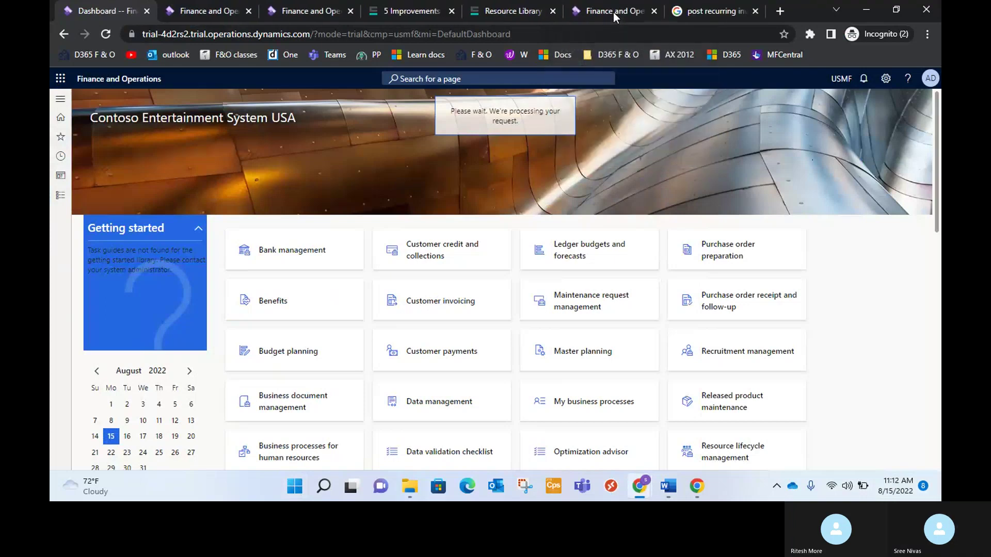
{"action": "left_click", "coordinate": [754, 11]}
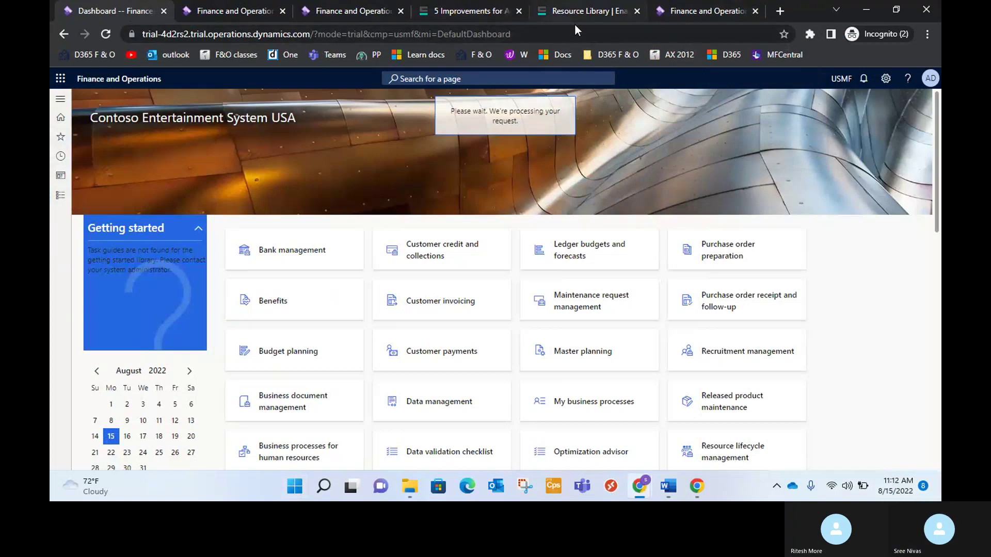
{"action": "left_click", "coordinate": [230, 10]}
{"action": "left_click", "coordinate": [625, 268]}
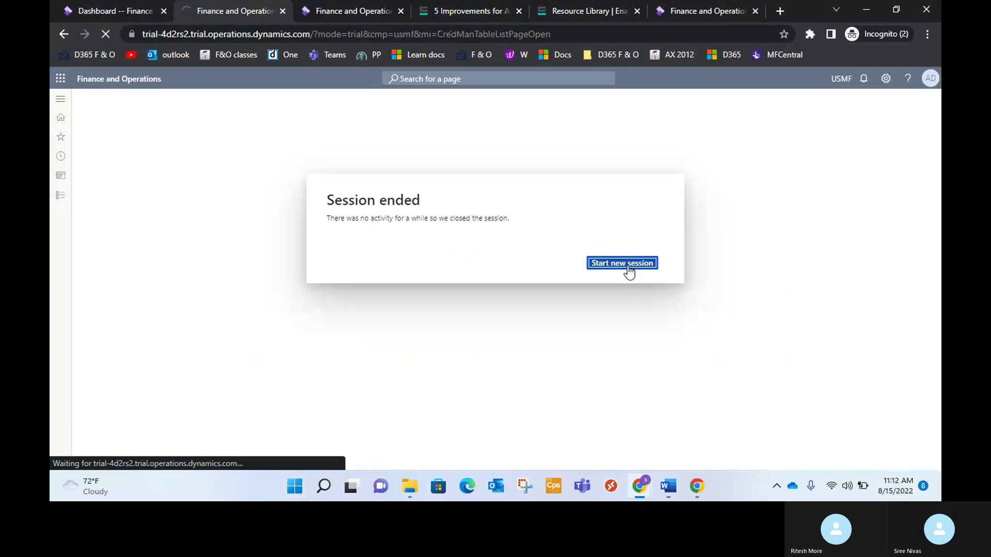
Return to the first Finance and Operations tab and select TCS as the customer account for a new free text invoice.
{"action": "left_click", "coordinate": [101, 7]}
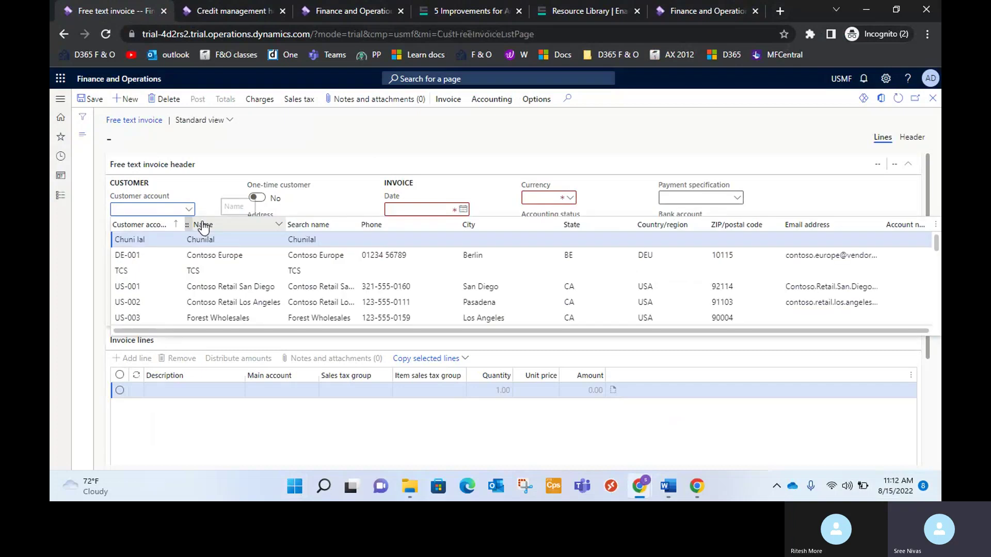
{"action": "left_click", "coordinate": [172, 272]}
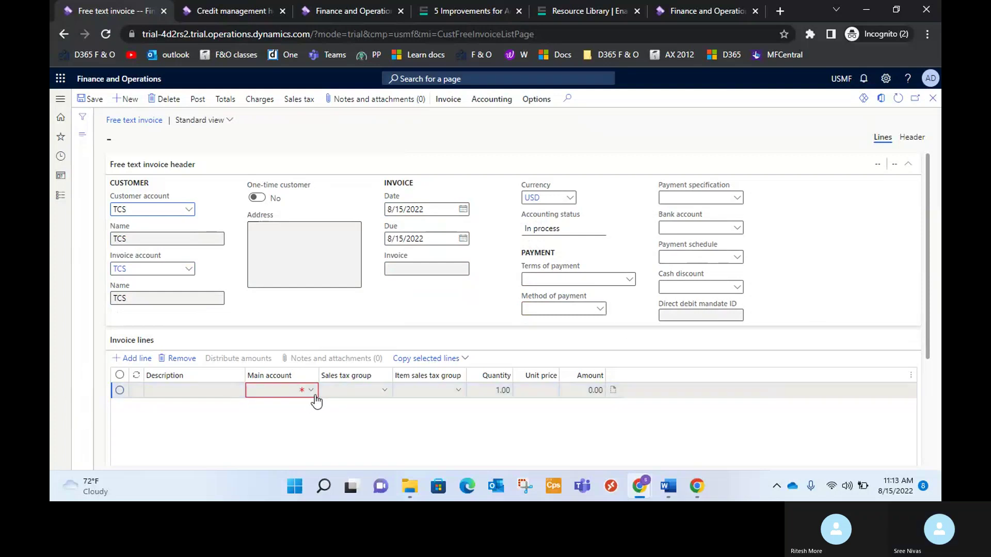
Review the credit line of the free text invoice entry in the Word training notes and copy "Revenue (IT) A/c Cr".
{"action": "key", "text": "alt+Tab"}
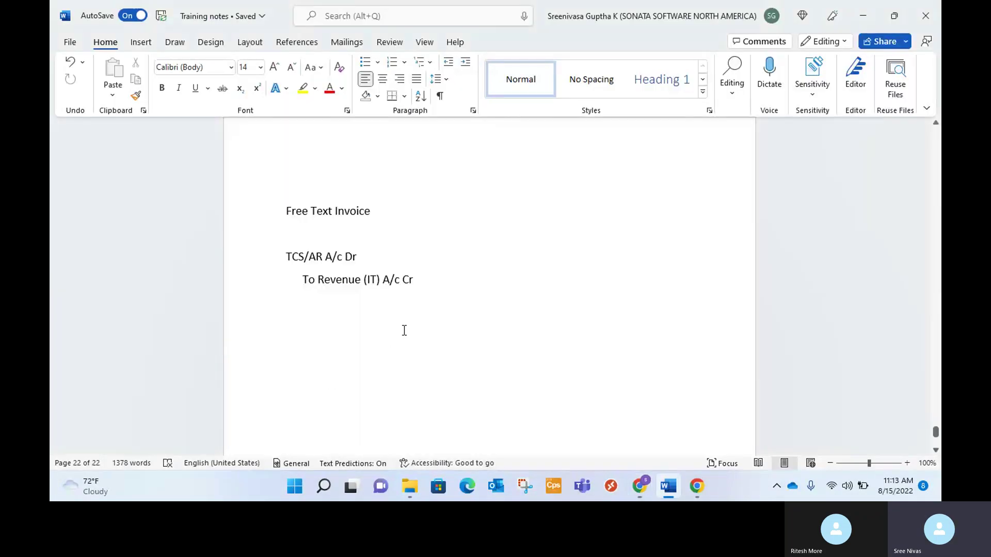
{"action": "left_click_drag", "start_coordinate": [436, 276], "coordinate": [287, 281]}
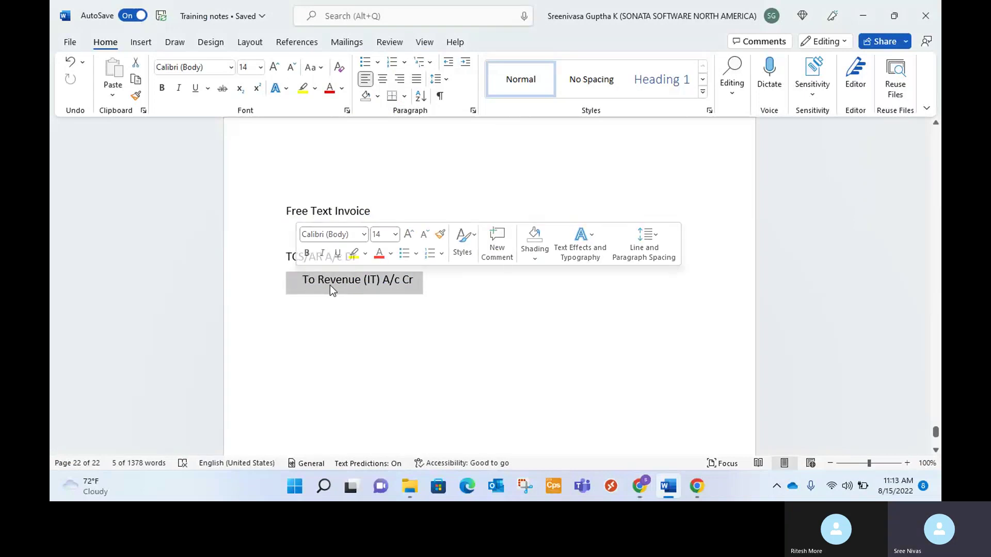
{"action": "left_click", "coordinate": [381, 283]}
{"action": "left_click_drag", "start_coordinate": [380, 282], "coordinate": [363, 283]}
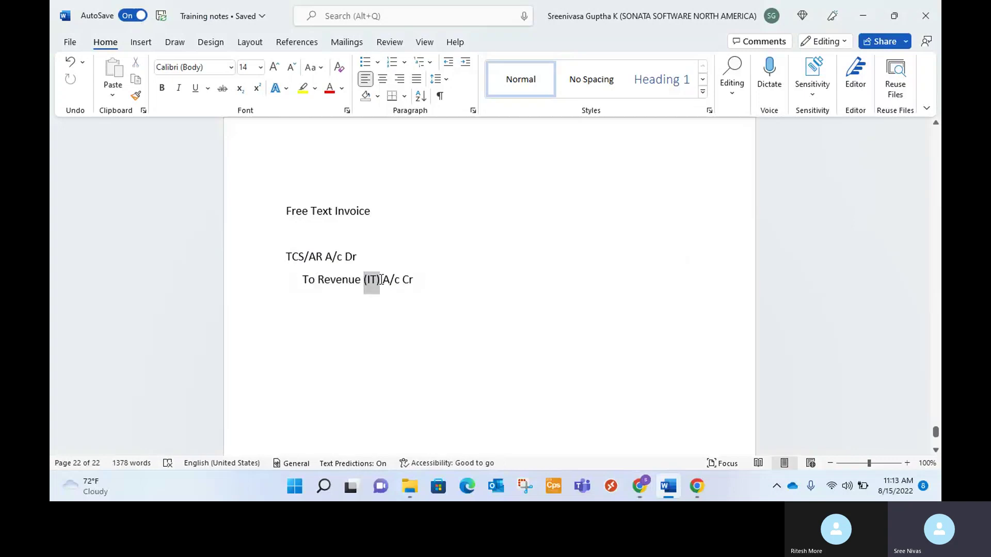
{"action": "key", "text": "alt+Tab"}
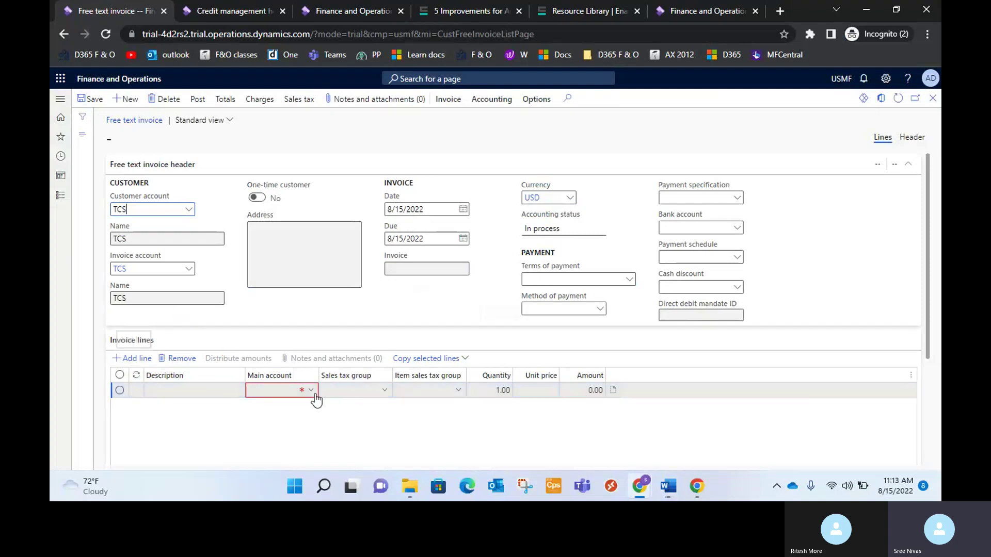
{"action": "key", "text": "alt+Tab"}
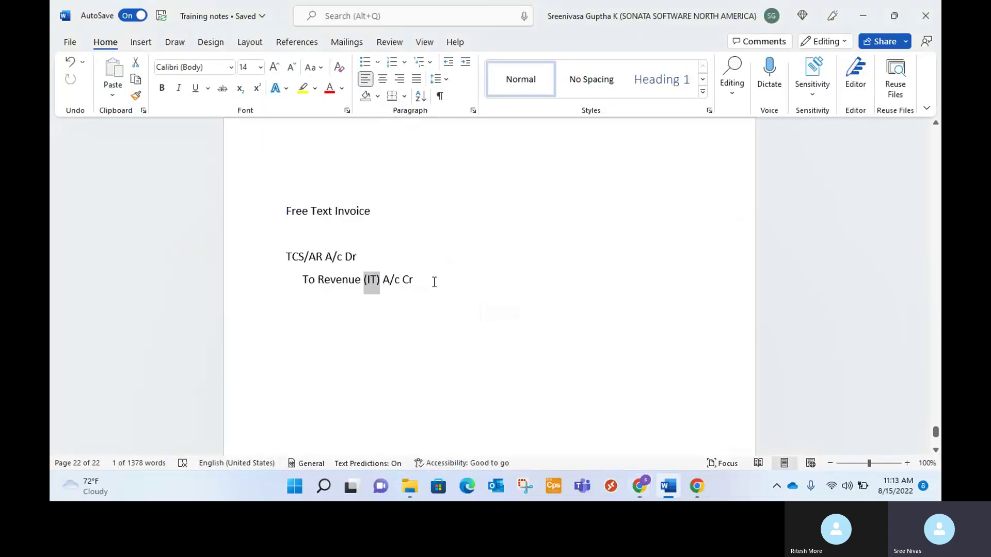
{"action": "left_click_drag", "start_coordinate": [424, 279], "coordinate": [358, 298]}
{"action": "key", "text": "ctrl+c"}
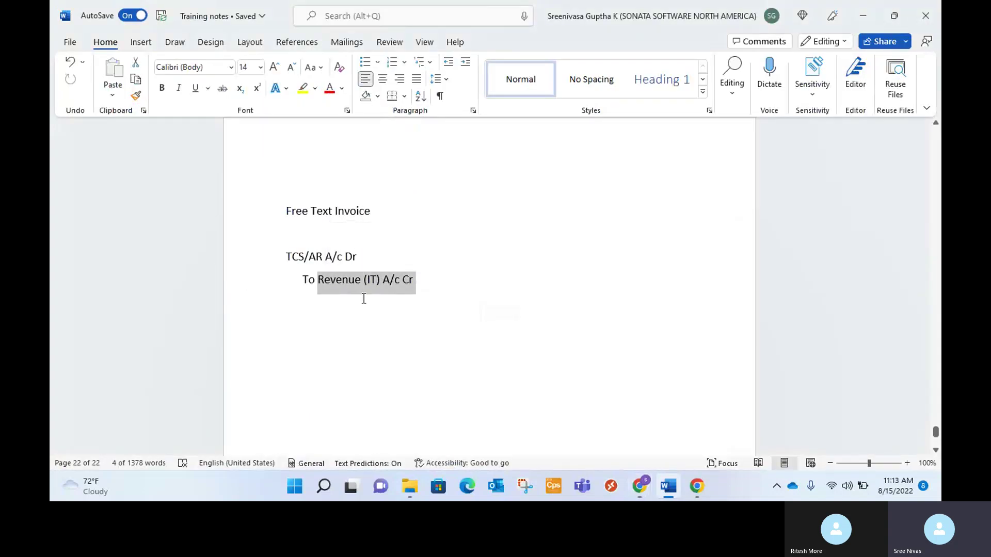
Return to the free text invoice in Finance and Operations and try to filter the line's main account lookup by "revenue".
{"action": "key", "text": "alt+Tab"}
{"action": "left_click", "coordinate": [310, 392]}
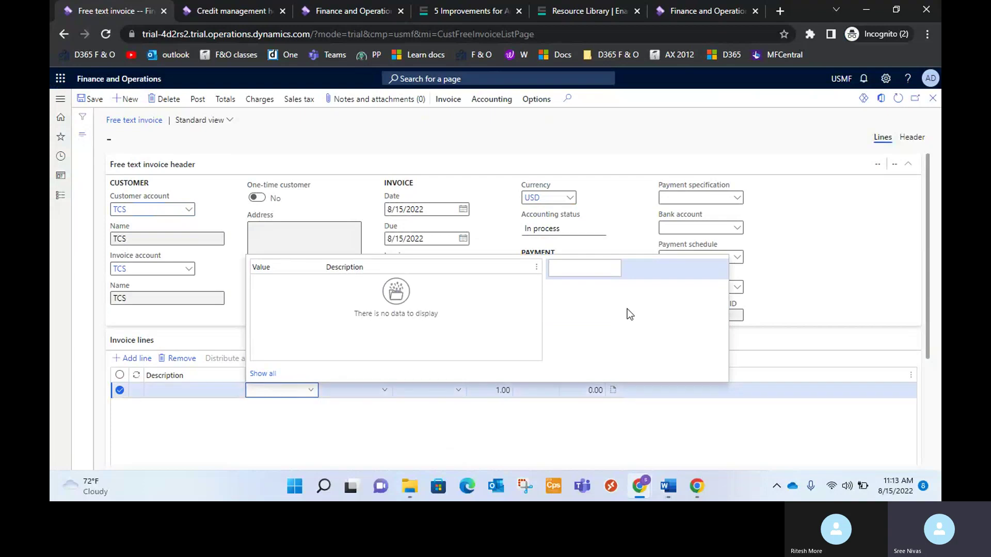
{"action": "left_click", "coordinate": [608, 270]}
{"action": "type", "text": "revenue"}
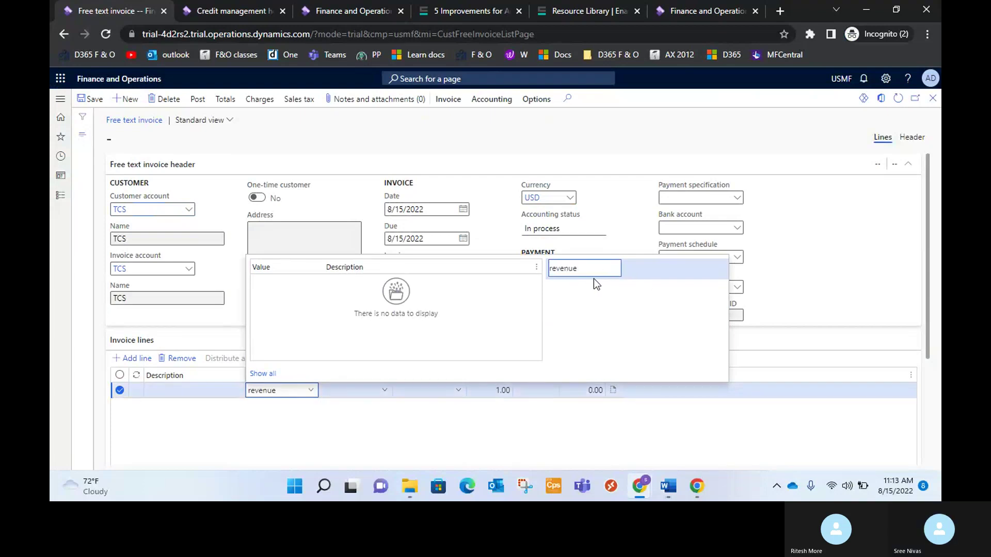
{"action": "left_click", "coordinate": [305, 396]}
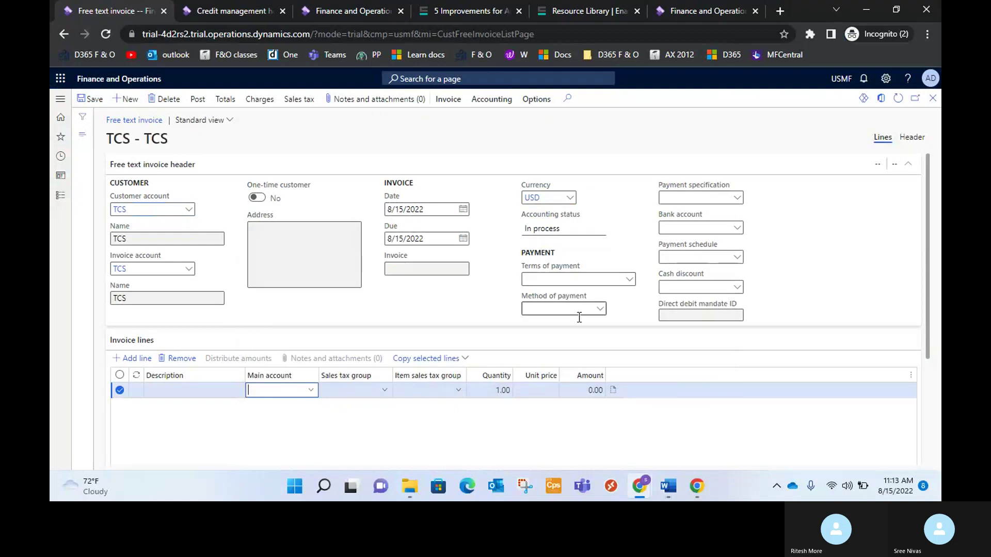
Reopen the invoice line's main account lookup and search for accounts starting with "revenu".
{"action": "left_click", "coordinate": [310, 390]}
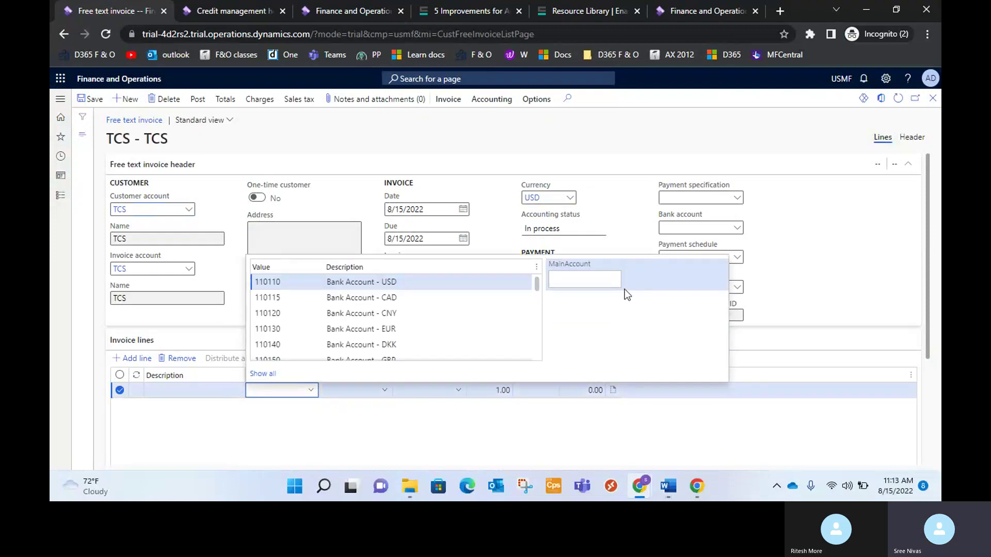
{"action": "left_click", "coordinate": [611, 279]}
{"action": "type", "text": "reve"}
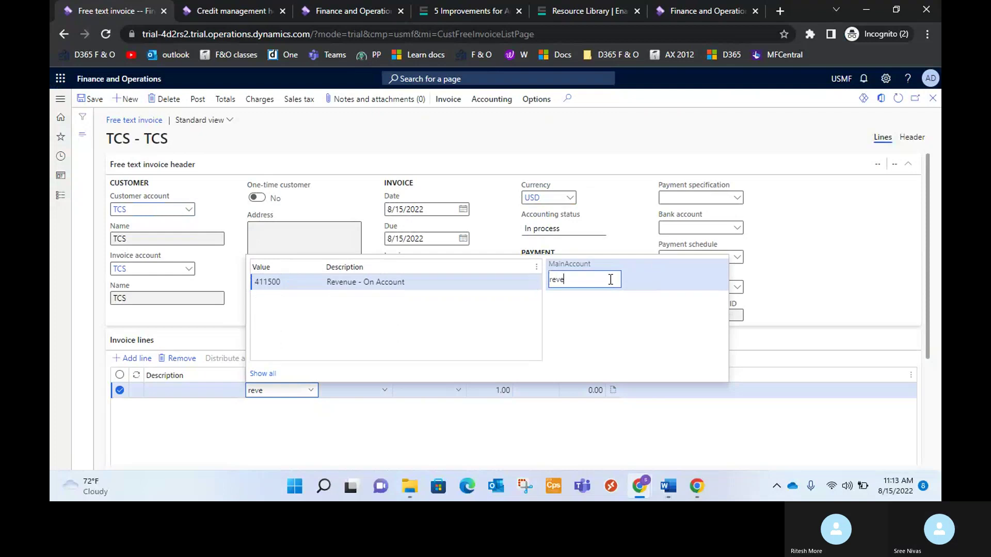
{"action": "key", "text": "BackSpace"}
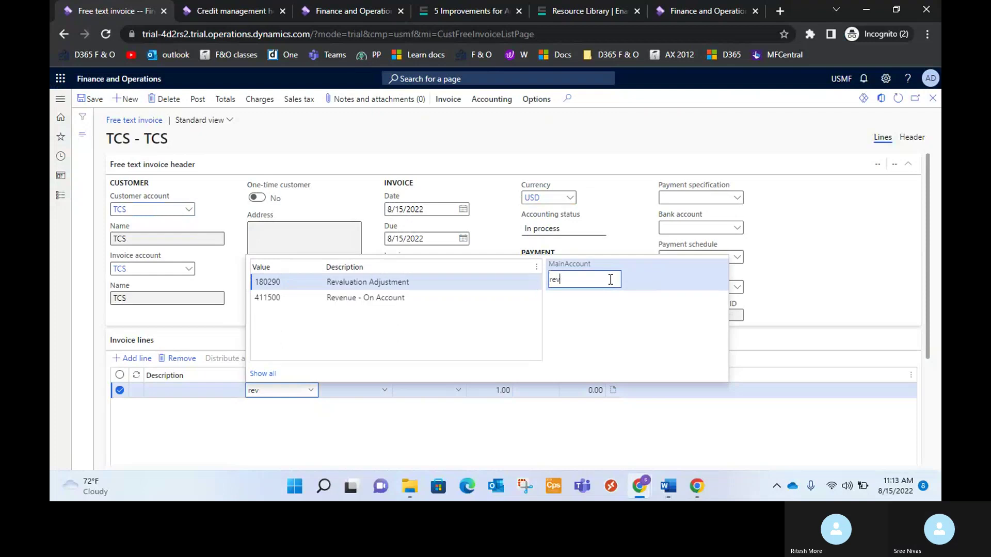
{"action": "type", "text": "e"}
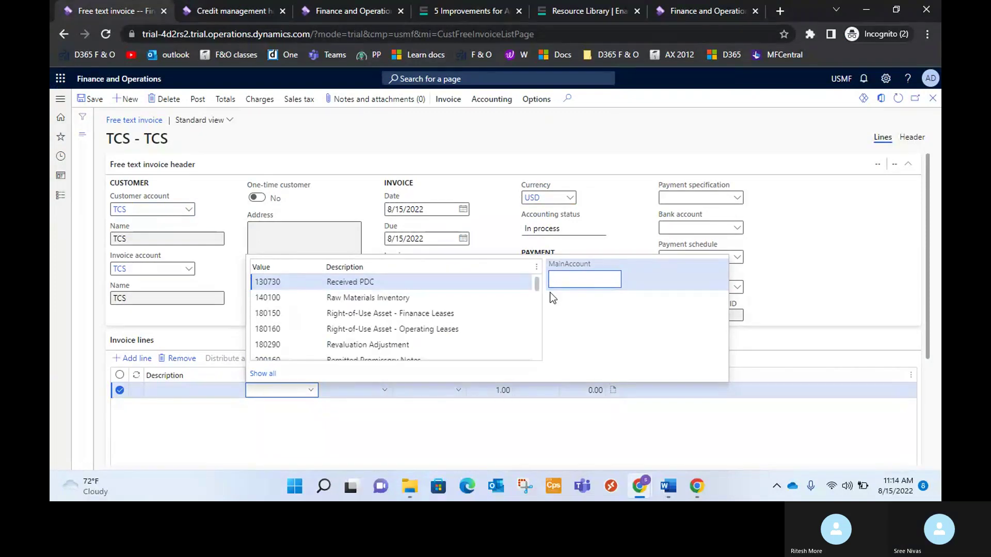
{"action": "type", "text": "eve"}
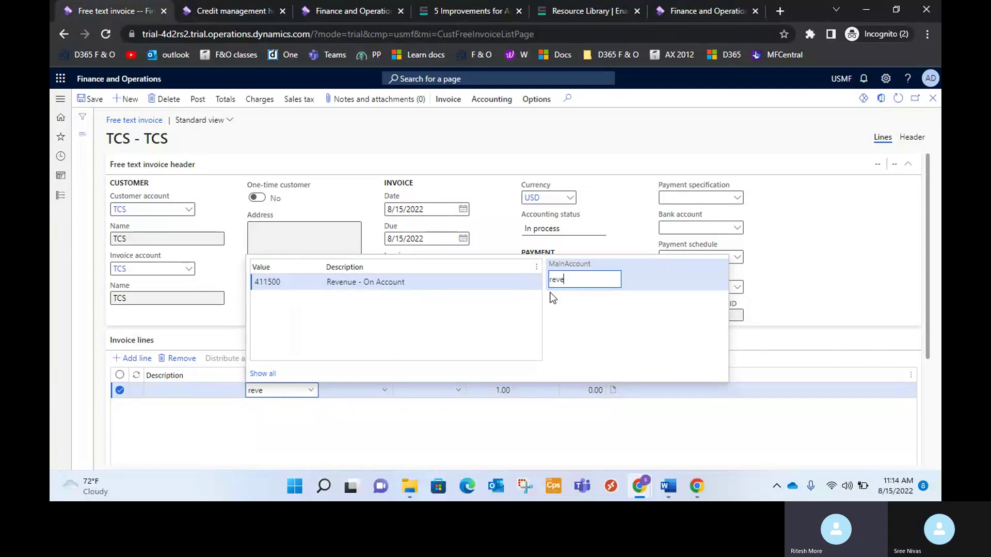
{"action": "type", "text": "nu"}
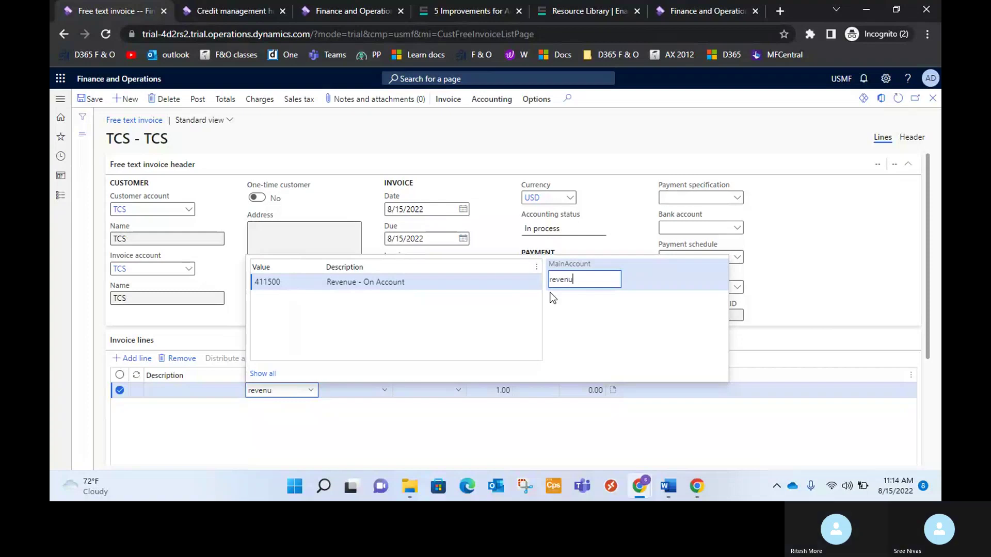
Broaden the main account filter to "re", look through the matching accounts, and narrow the filter to "rev".
{"action": "key", "text": "BackSpace"}
{"action": "key", "text": "BackSpace"}
{"action": "key", "text": "BackSpace"}
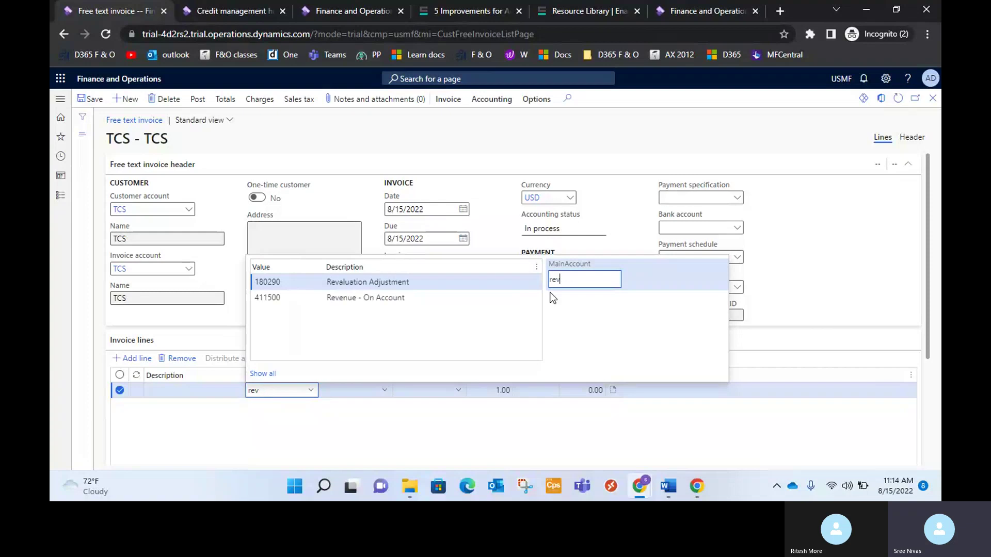
{"action": "key", "text": "BackSpace"}
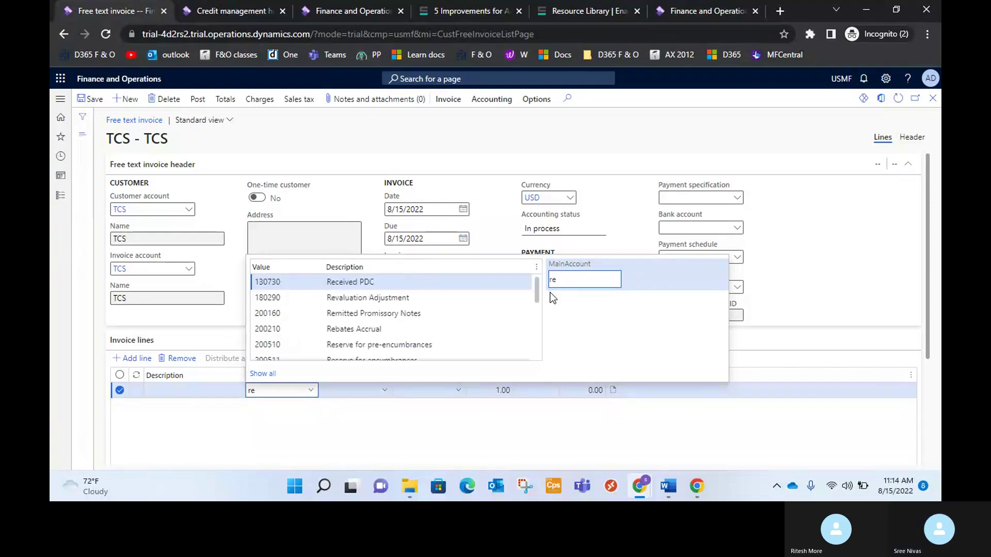
{"action": "scroll", "coordinate": [473, 305], "scroll_direction": "down", "scroll_amount": 4}
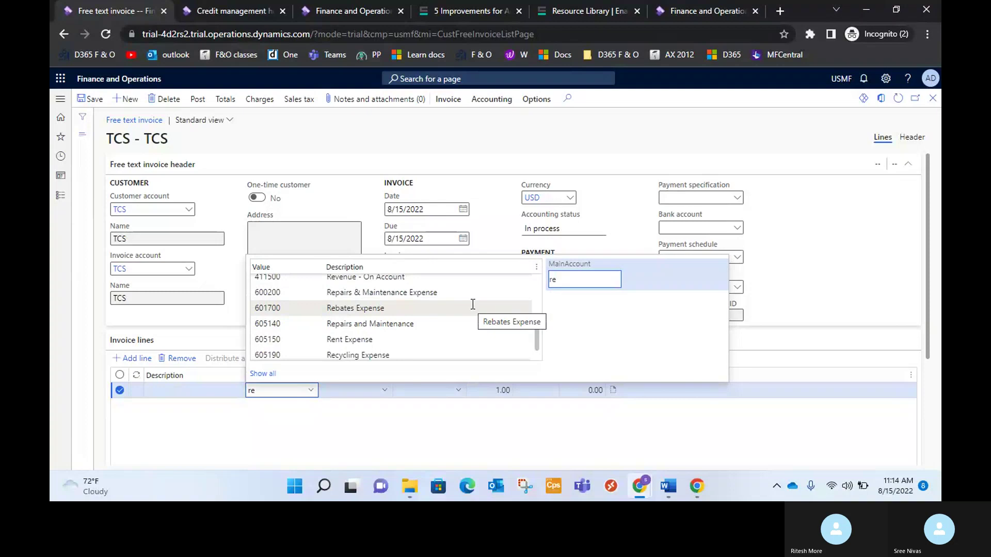
{"action": "scroll", "coordinate": [472, 304], "scroll_direction": "down", "scroll_amount": 1}
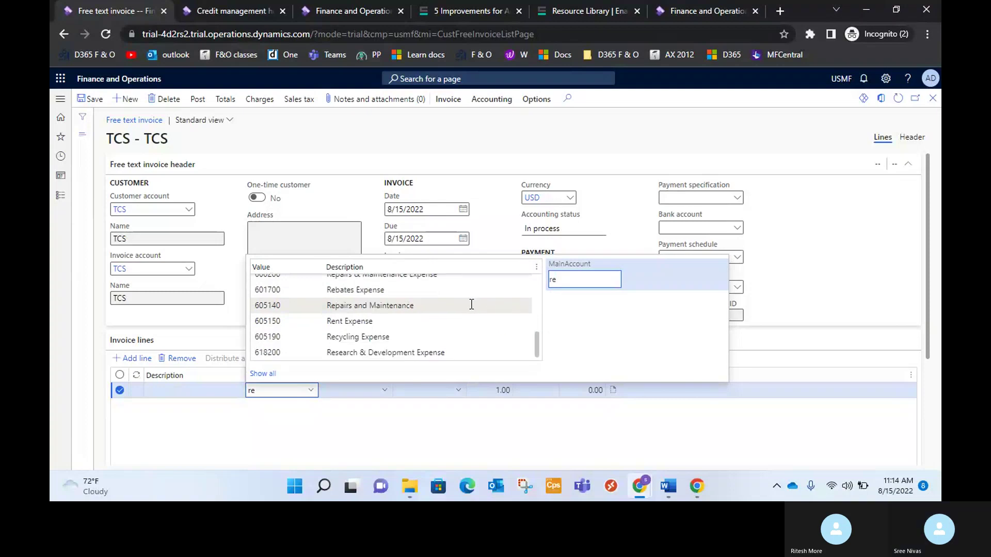
{"action": "type", "text": "v"}
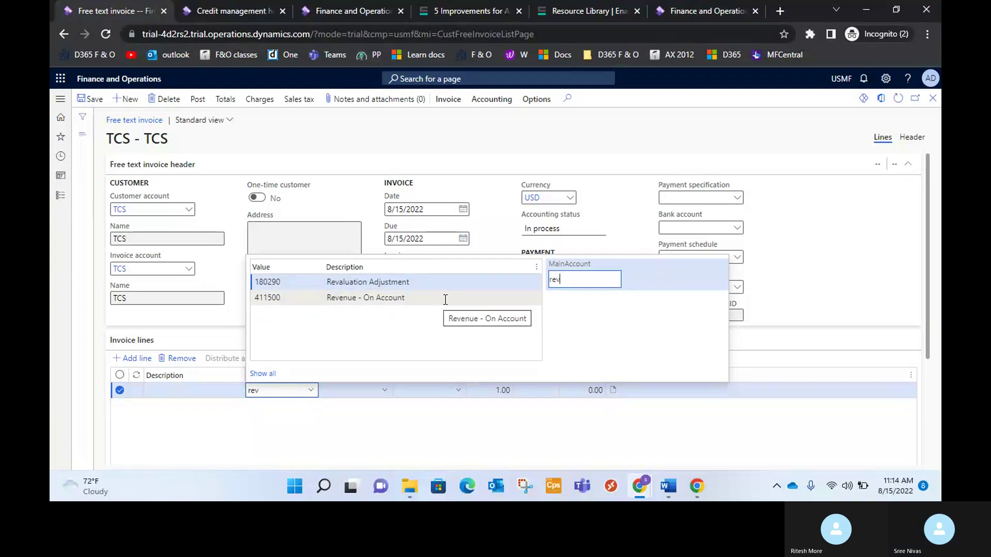
Filter the main accounts by "revenue" and assign 411500, Revenue - On Account, to the invoice line.
{"action": "key", "text": "BackSpace"}
{"action": "key", "text": "BackSpace"}
{"action": "key", "text": "BackSpace"}
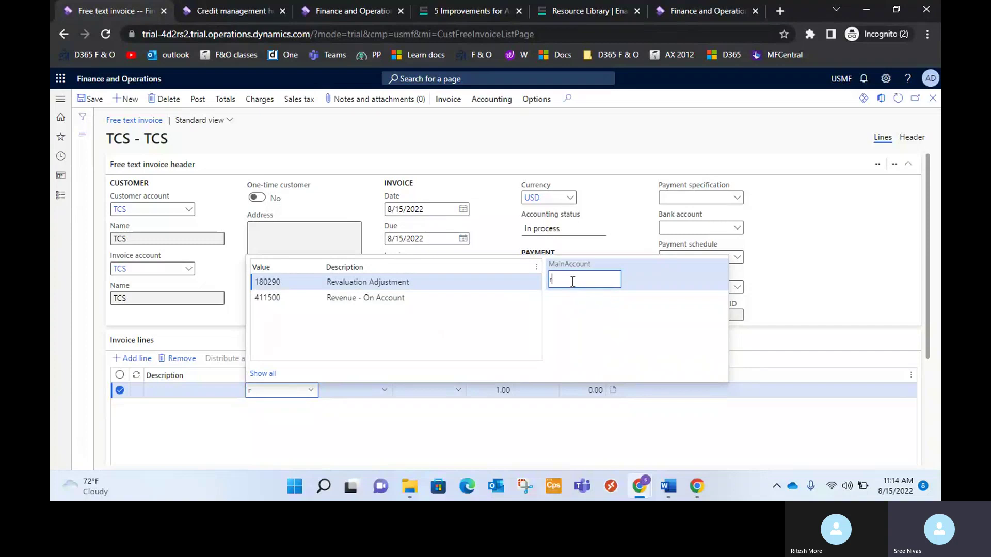
{"action": "type", "text": "revenue"}
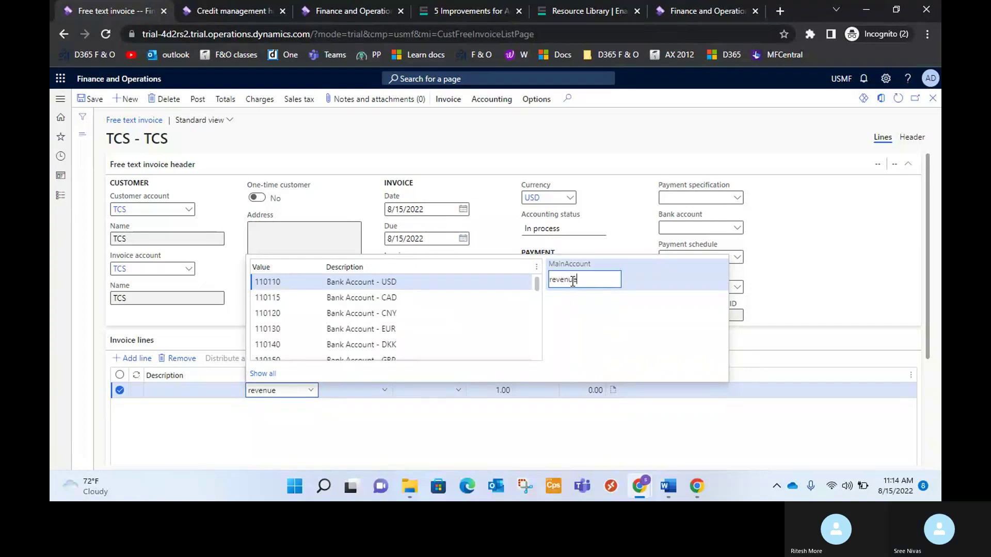
{"action": "left_click", "coordinate": [471, 282]}
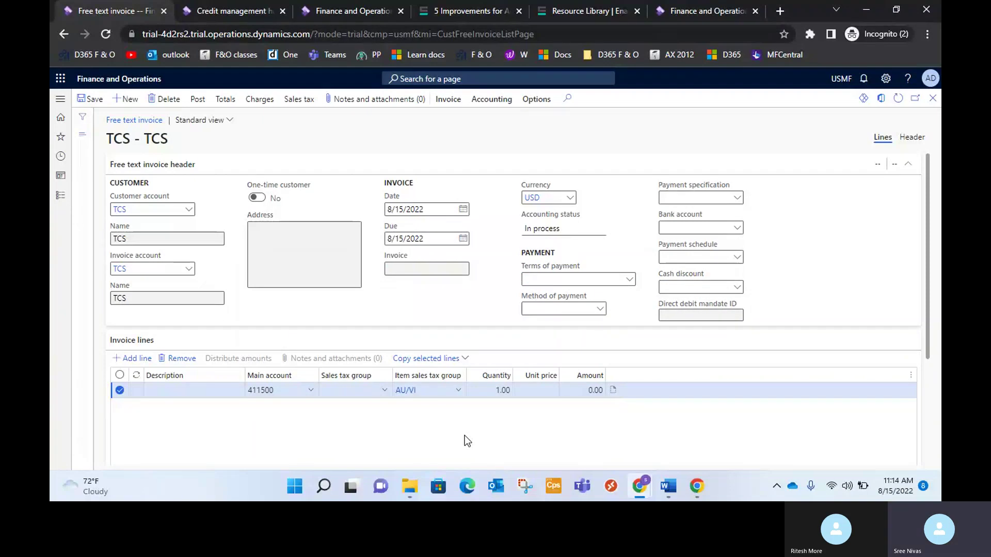
Set the unit price of the invoice line to 1000.
{"action": "scroll", "coordinate": [465, 437], "scroll_direction": "down", "scroll_amount": 3}
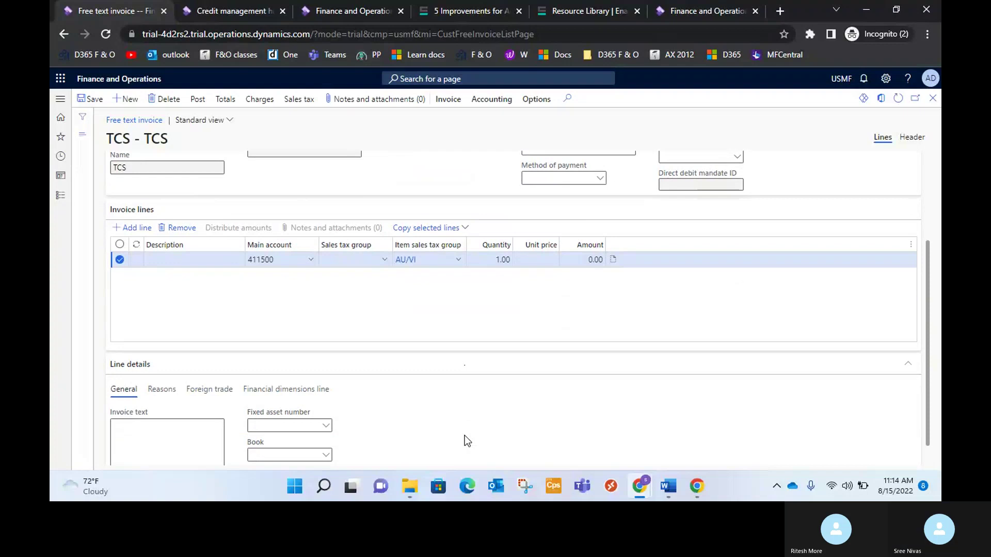
{"action": "left_click", "coordinate": [536, 259]}
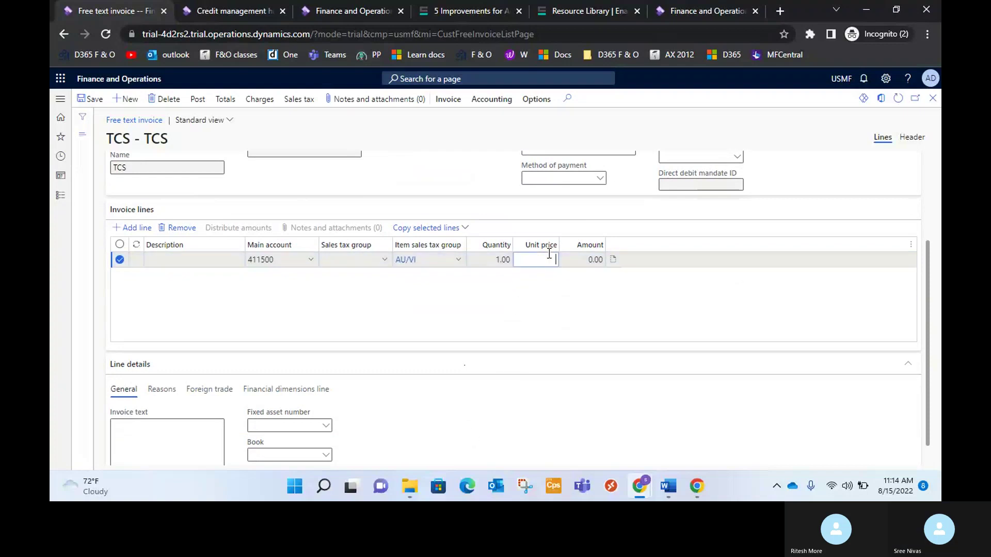
{"action": "type", "text": "1000"}
{"action": "left_click", "coordinate": [597, 300]}
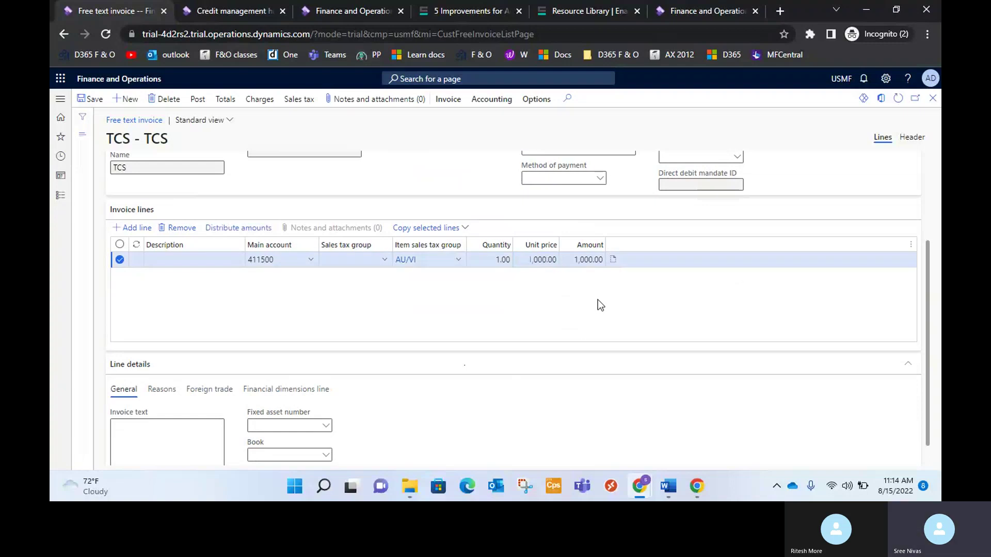
{"action": "scroll", "coordinate": [597, 302], "scroll_direction": "down", "scroll_amount": 1}
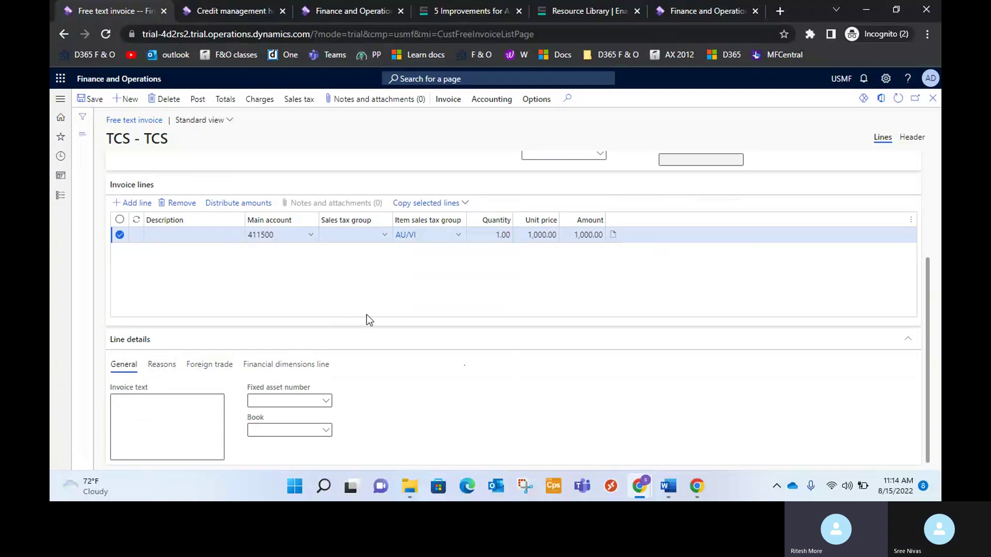
{"action": "scroll", "coordinate": [370, 317], "scroll_direction": "up", "scroll_amount": 1}
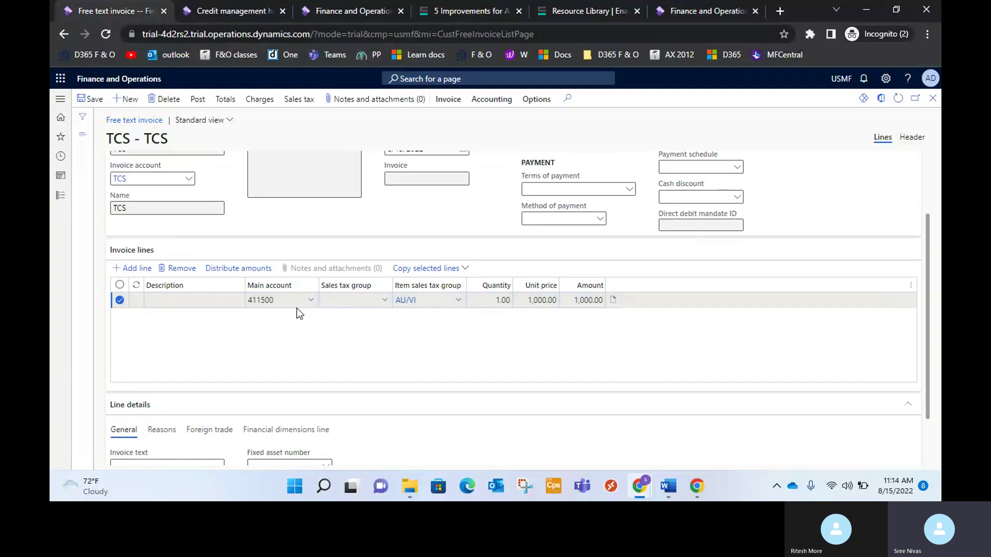
Check the revenue entry in the Word training notes and describe the Finance and Operations invoice line as "IT Services".
{"action": "key", "text": "alt+Tab"}
{"action": "left_click", "coordinate": [332, 257]}
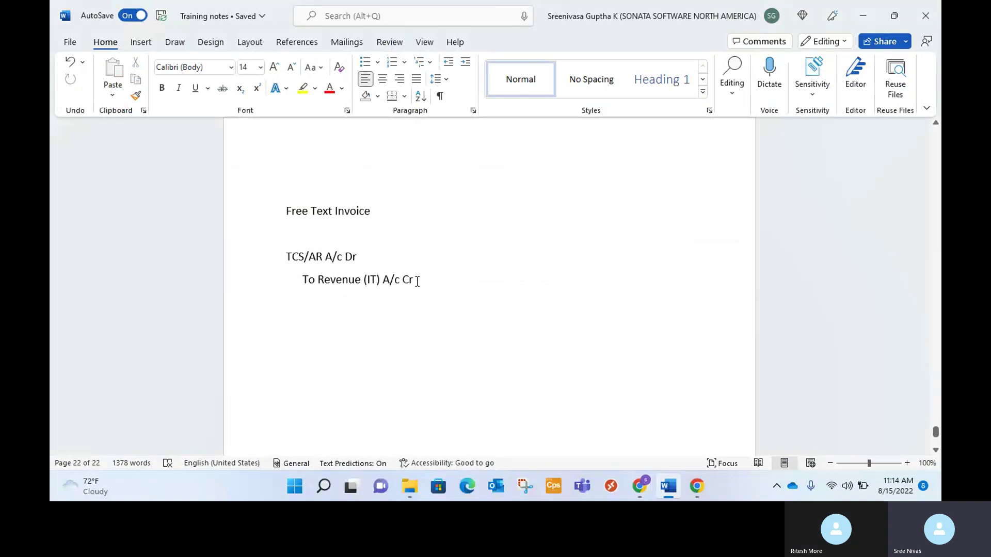
{"action": "key", "text": "alt+Tab"}
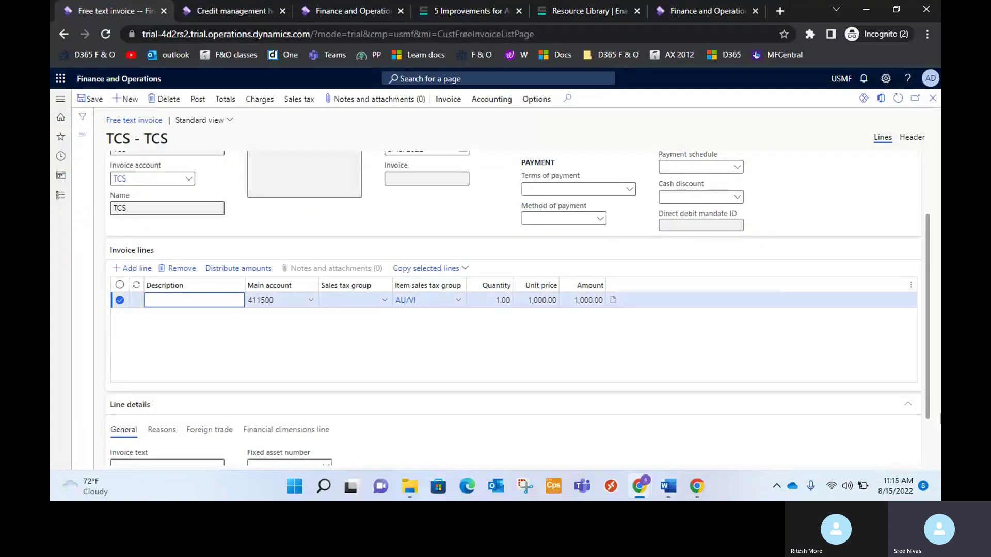
{"action": "left_click", "coordinate": [172, 297]}
{"action": "type", "text": "IT Services"}
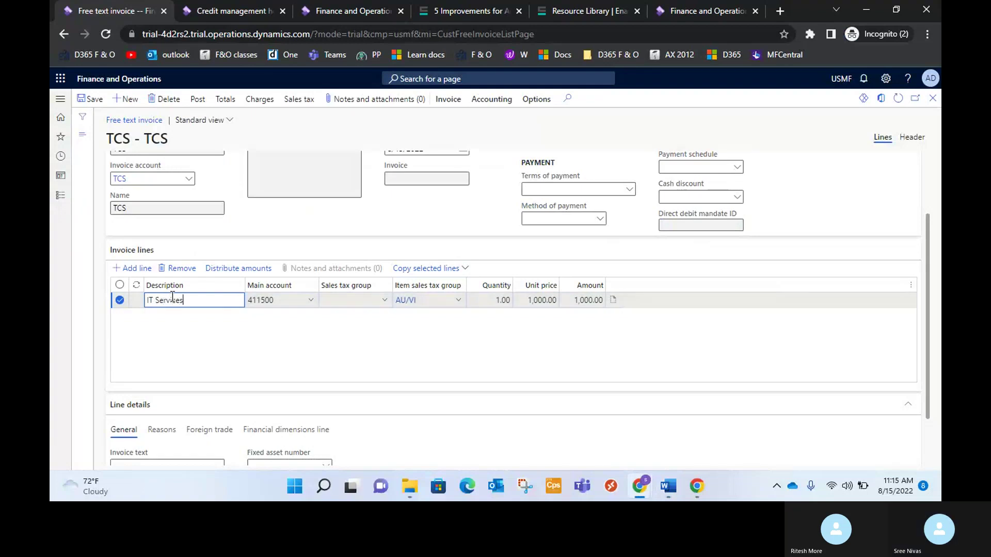
{"action": "left_click", "coordinate": [239, 370]}
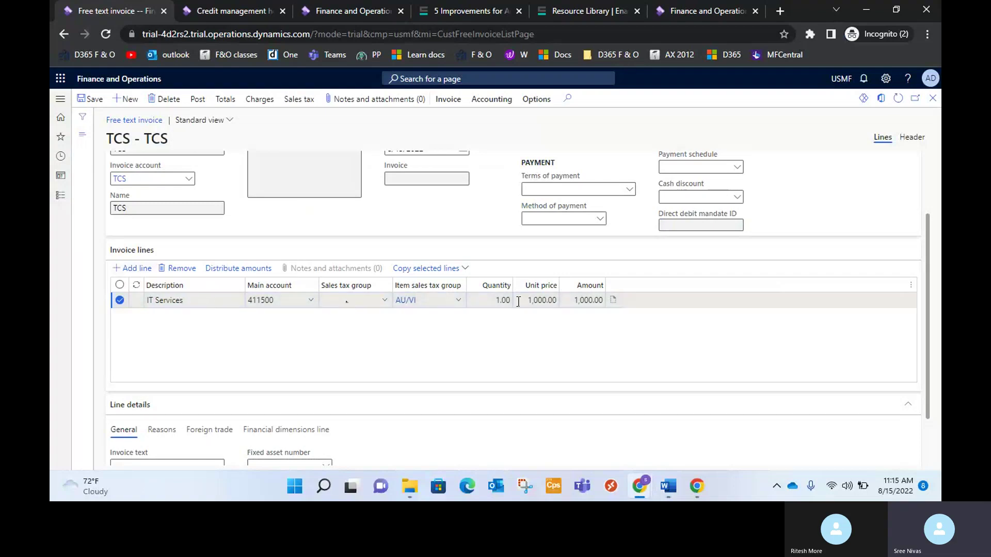
Review the quantity, unit price and description of the invoice line, and view its accounting distributions.
{"action": "left_click", "coordinate": [494, 300]}
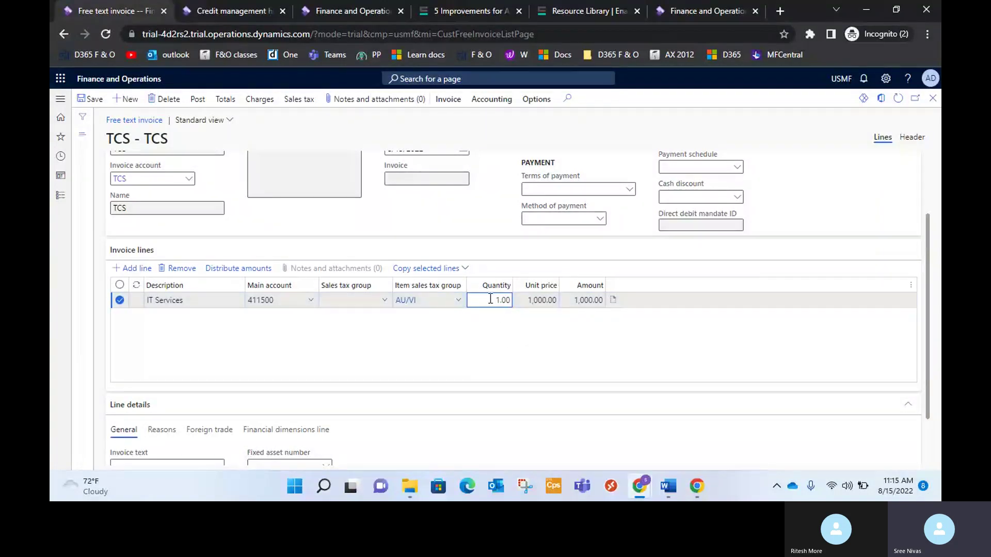
{"action": "left_click", "coordinate": [487, 298]}
{"action": "left_click", "coordinate": [539, 299]}
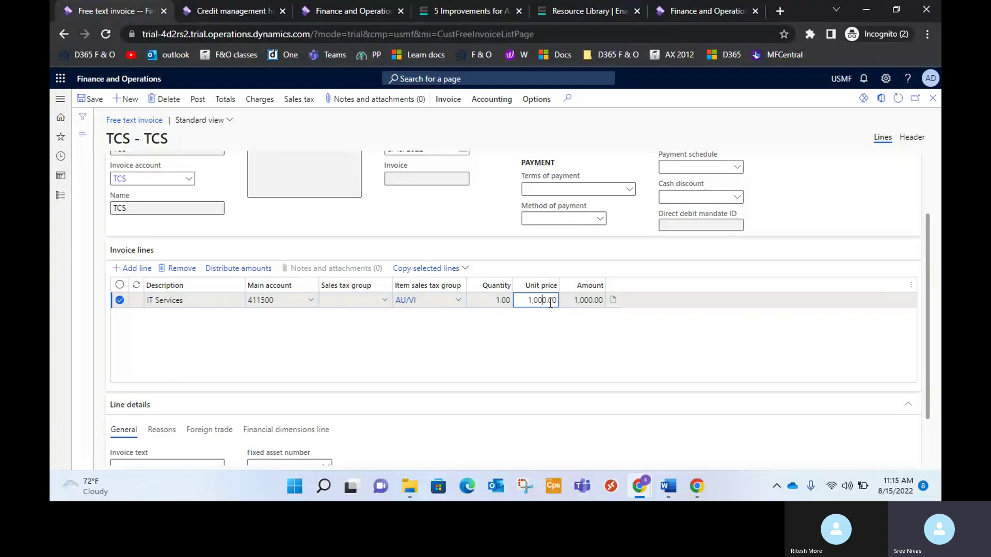
{"action": "left_click", "coordinate": [188, 299]}
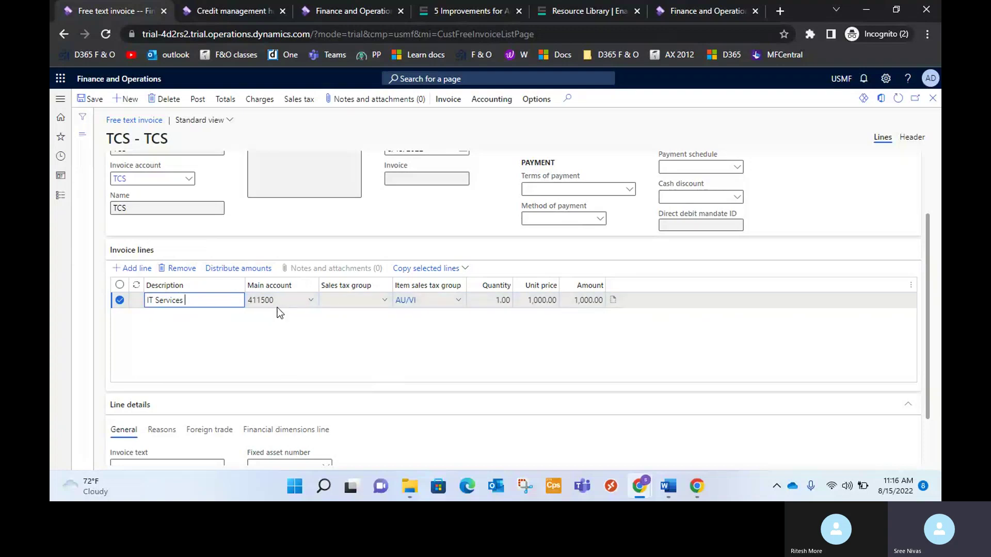
{"action": "mouse_move", "coordinate": [277, 308]}
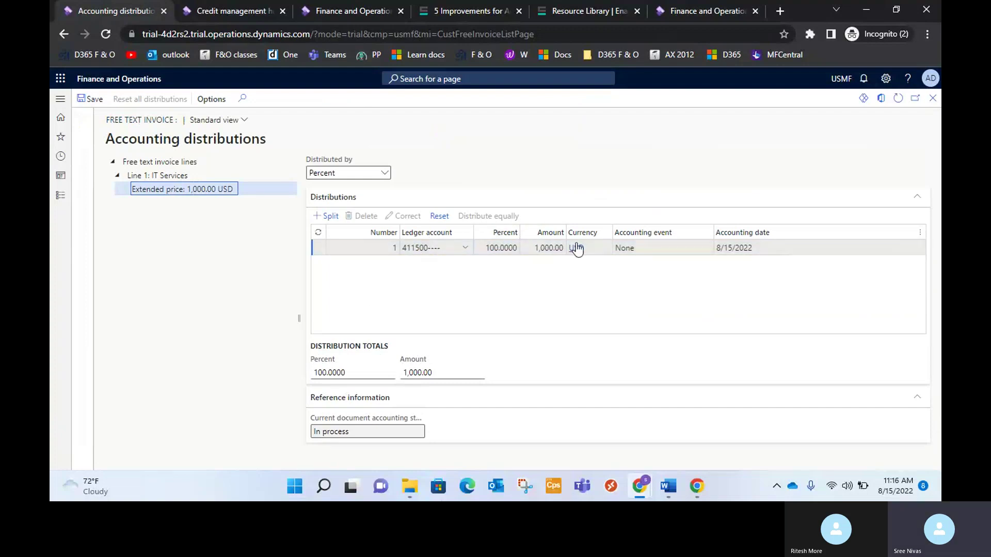
Switch to the Word training notes and add the line "Sales & Marketing" below the free text invoice journal entry.
{"action": "left_click", "coordinate": [668, 486]}
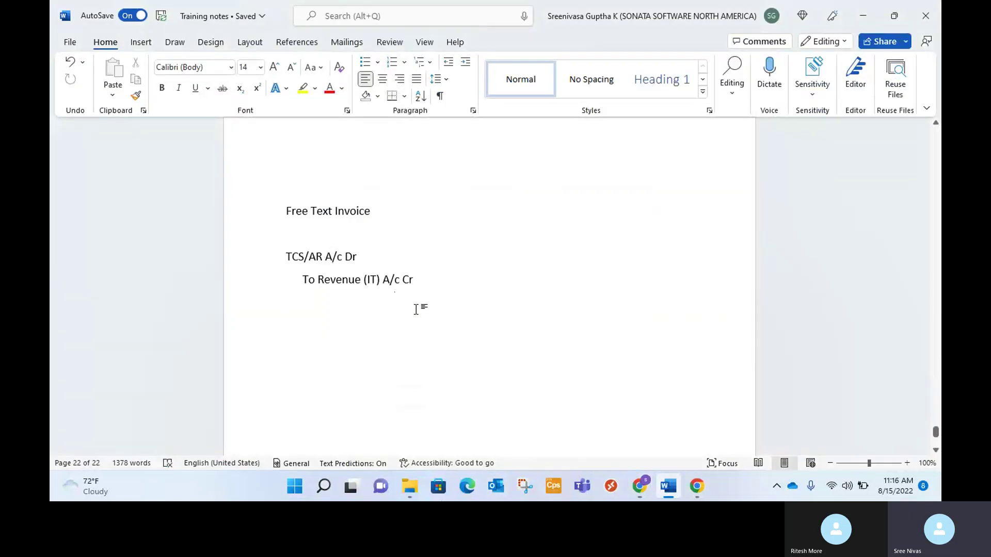
{"action": "key", "text": "Return"}
{"action": "key", "text": "Return"}
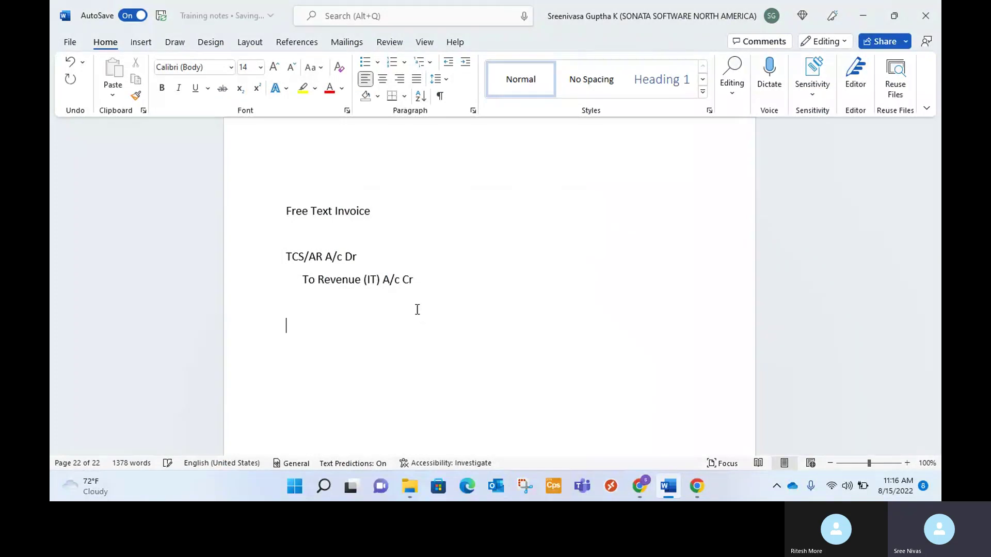
{"action": "type", "text": "Sales A"}
{"action": "key", "text": "BackSpace"}
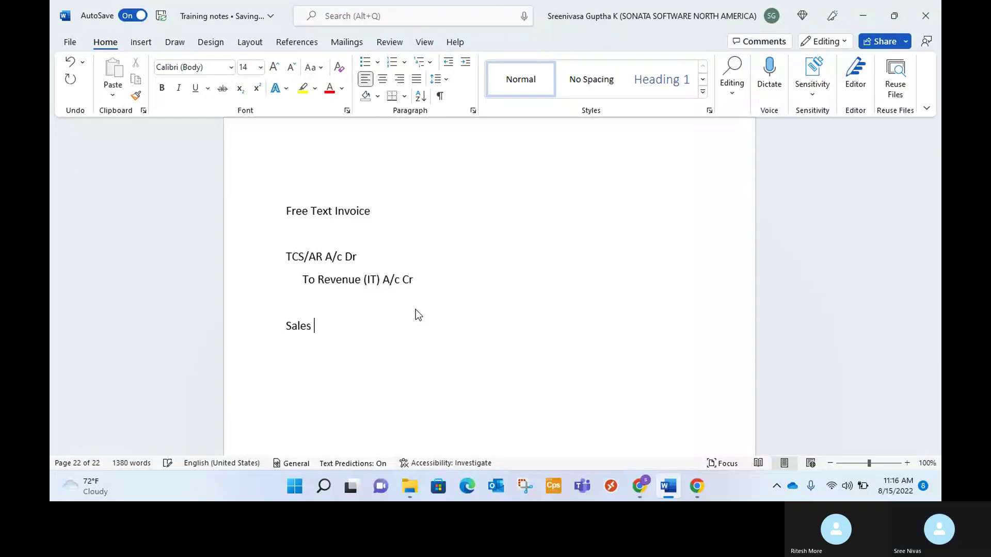
{"action": "type", "text": "S"}
{"action": "key", "text": "BackSpace"}
{"action": "type", "text": "& Marketing"}
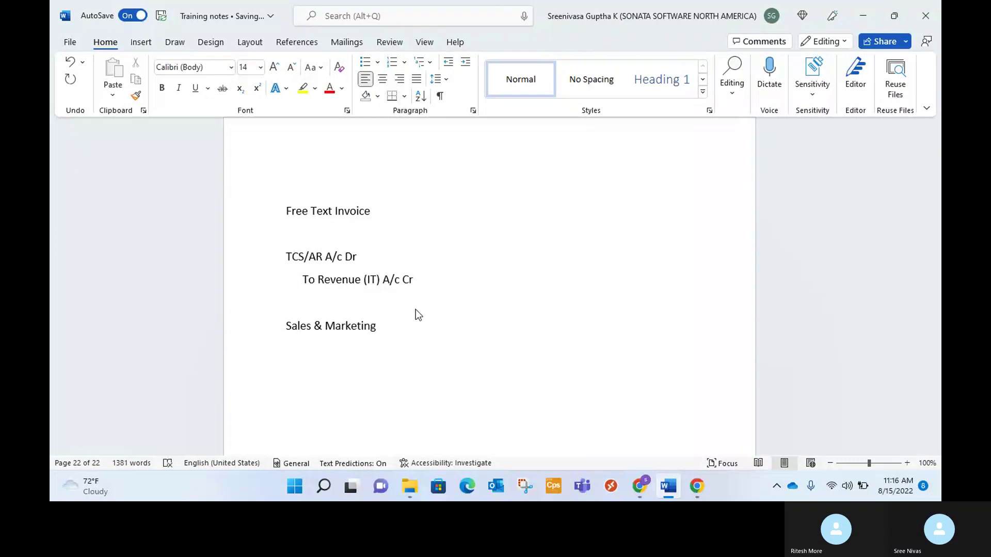
{"action": "key", "text": "Return"}
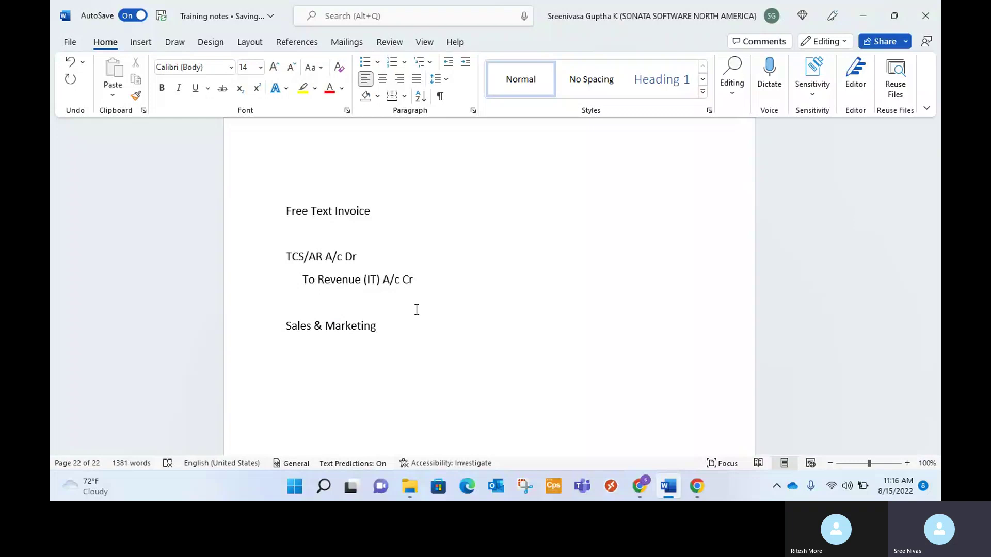
Add a "Finance A/ c" line below Sales & Marketing and enter 50 after both lines.
{"action": "type", "text": "Finance A/ c"}
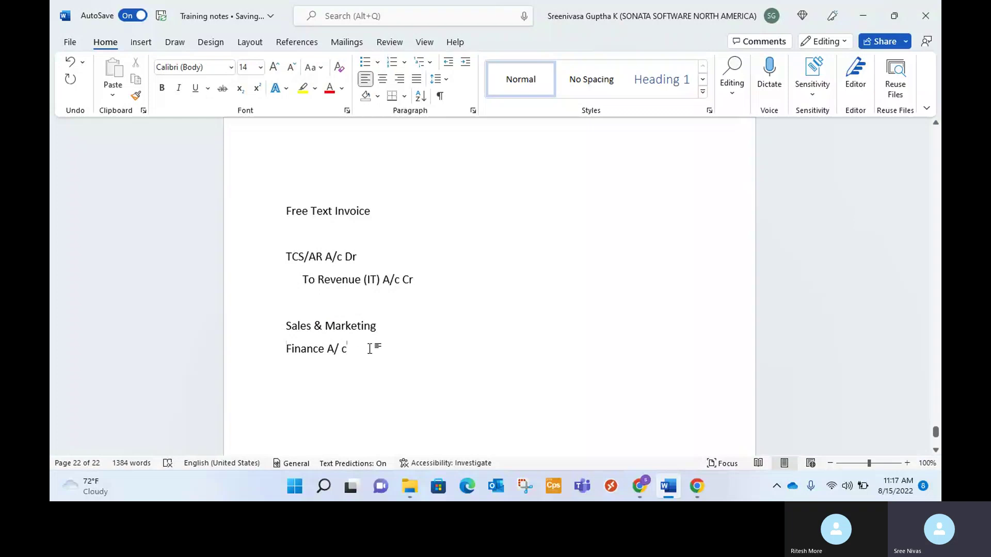
{"action": "left_click", "coordinate": [398, 327]}
{"action": "type", "text": "5"}
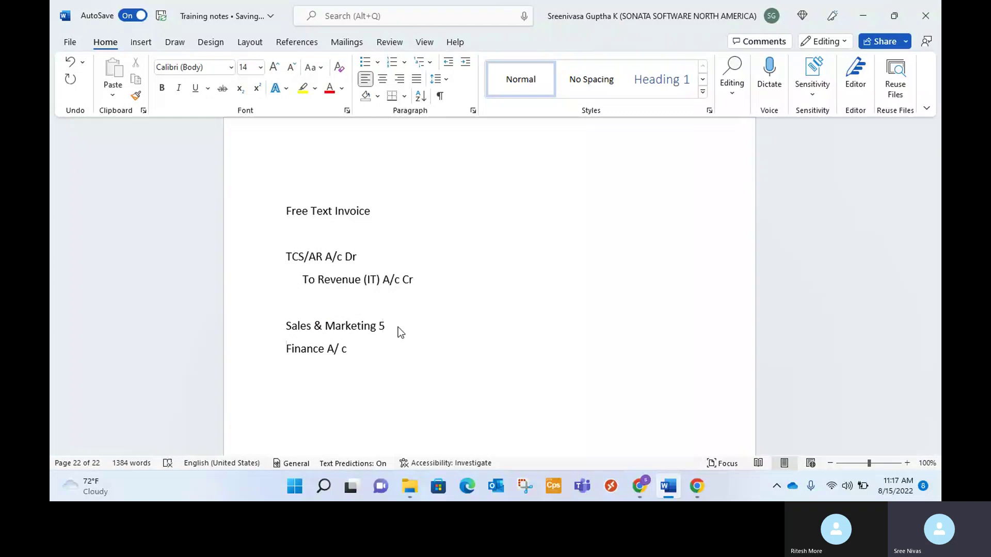
{"action": "type", "text": "0"}
{"action": "left_click", "coordinate": [394, 348]}
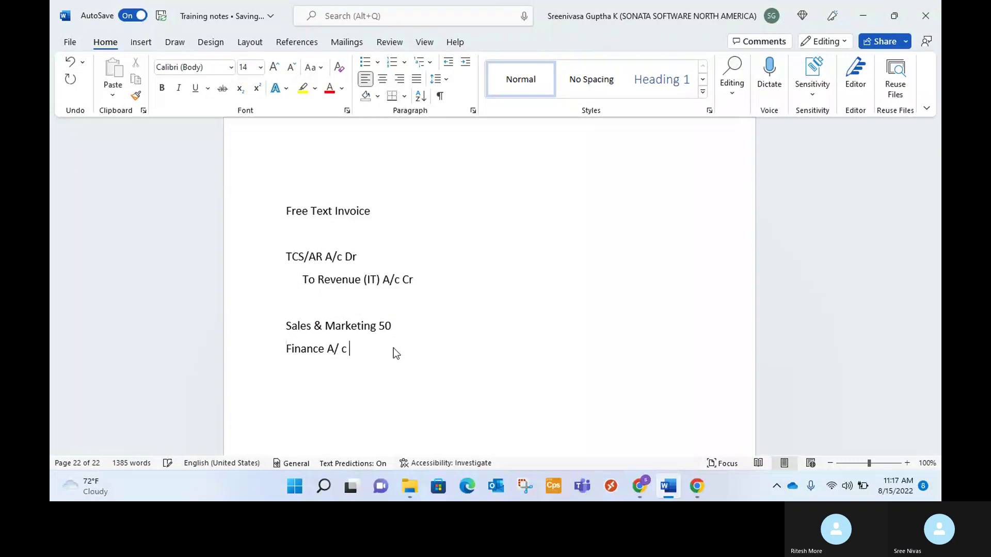
{"action": "type", "text": "50"}
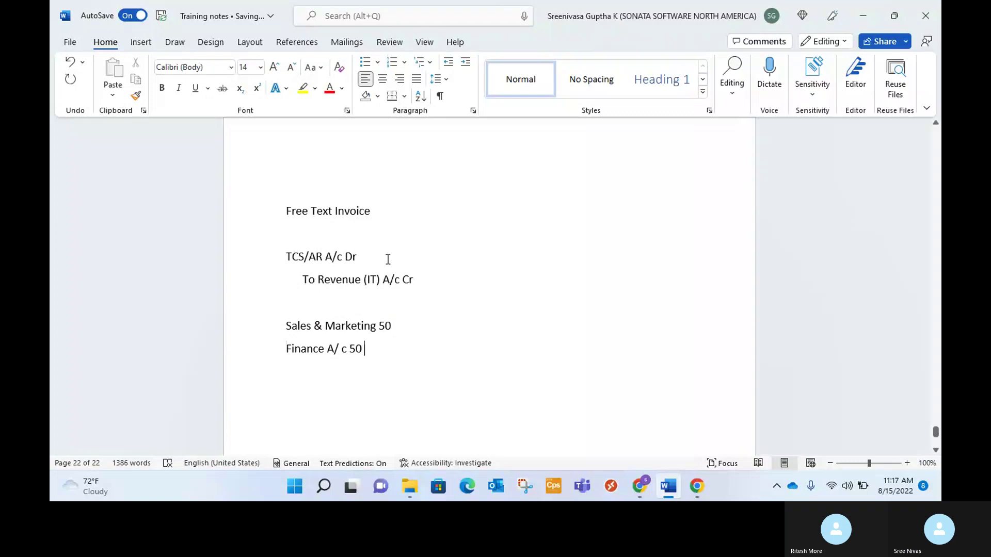
Enter the amount 1000 on both the TCS/AR debit line and the Revenue (IT) credit line.
{"action": "left_click", "coordinate": [382, 242]}
{"action": "left_click", "coordinate": [383, 263]}
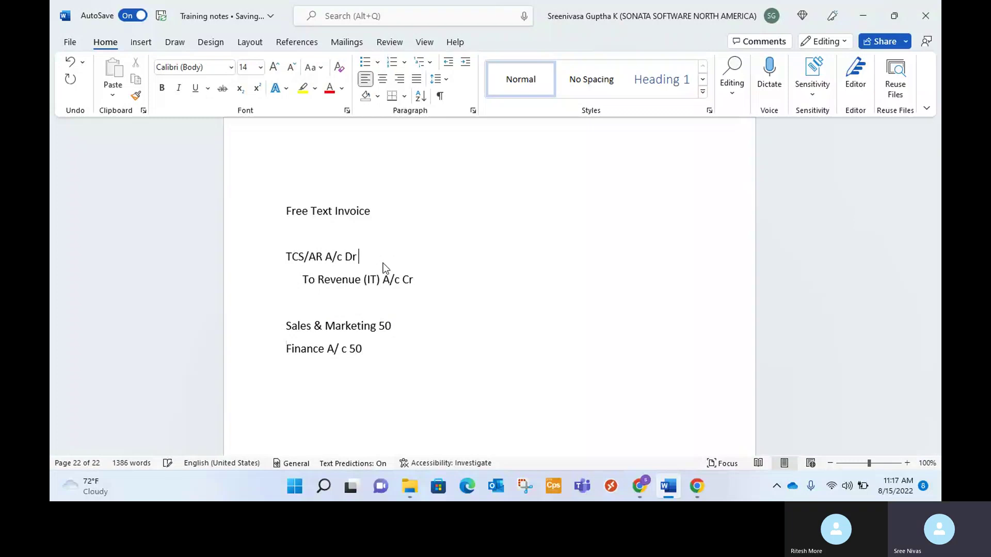
{"action": "type", "text": "1000"}
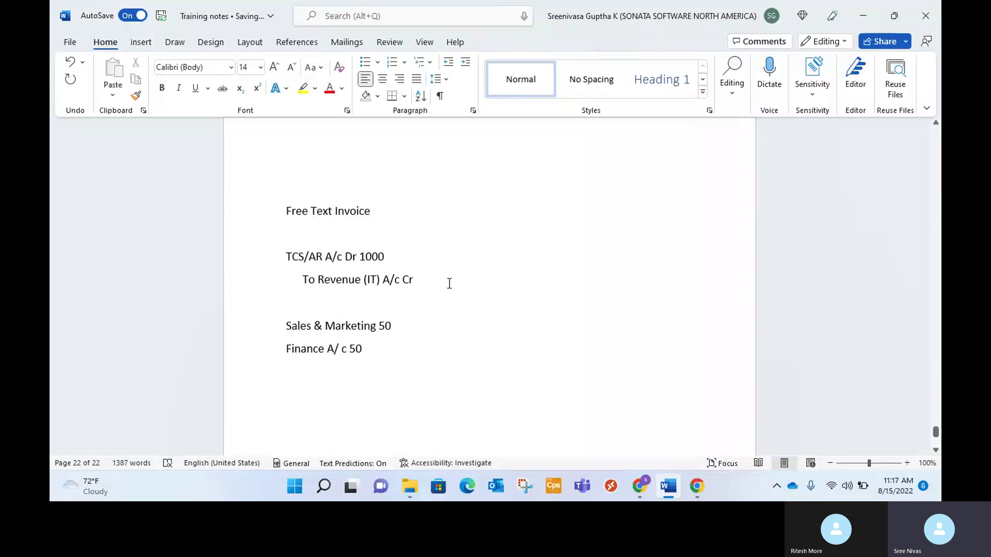
{"action": "left_click", "coordinate": [449, 283]}
{"action": "type", "text": "1000"}
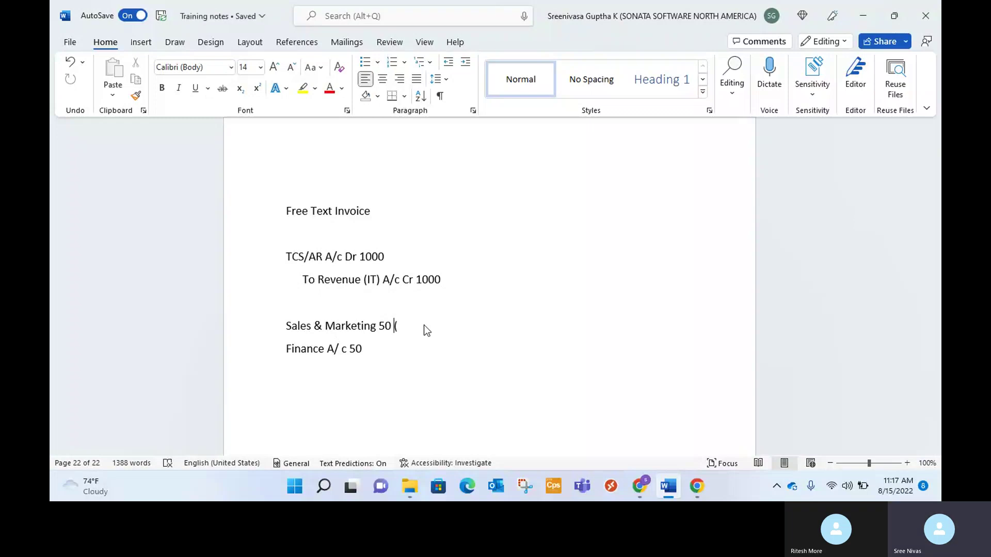
Add a percent sign after the 50 on the Sales & Marketing and Finance lines.
{"action": "key", "text": "BackSpace"}
{"action": "type", "text": "%"}
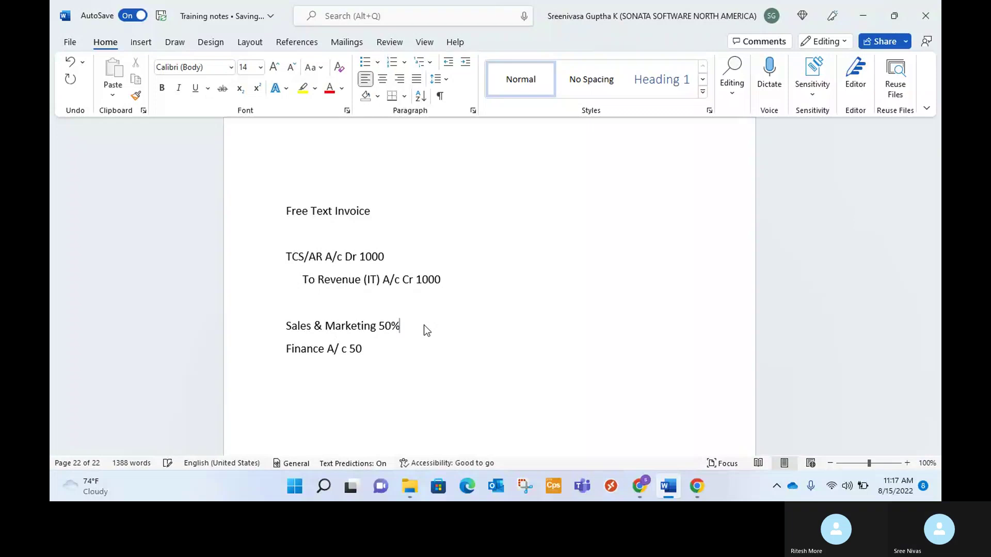
{"action": "key", "text": "Down"}
{"action": "type", "text": "%"}
Enter the amount 500 after the percentage on the Sales & Marketing and Finance lines.
{"action": "left_click", "coordinate": [423, 325]}
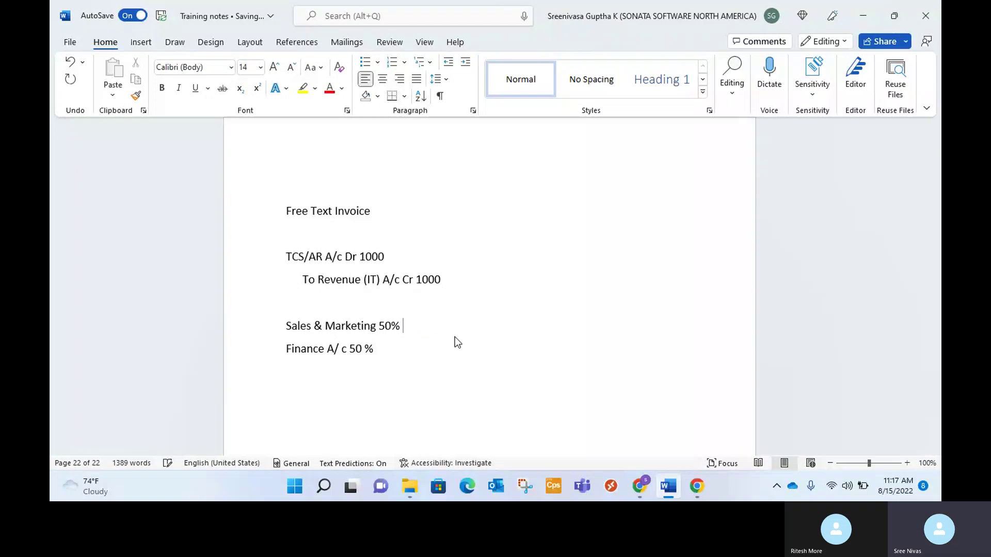
{"action": "type", "text": "500"}
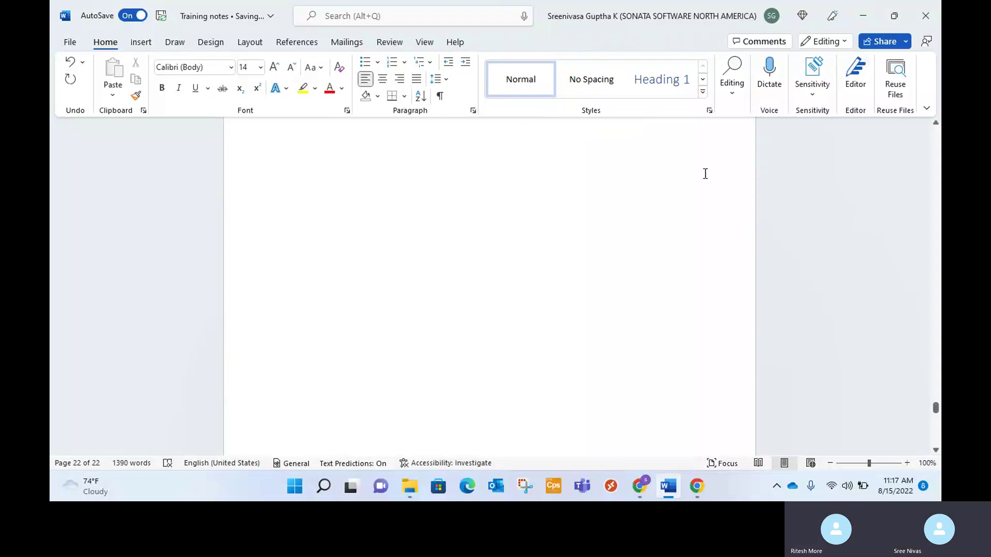
{"action": "scroll", "coordinate": [700, 212], "scroll_direction": "up", "scroll_amount": 10}
{"action": "scroll", "coordinate": [617, 247], "scroll_direction": "down", "scroll_amount": 20}
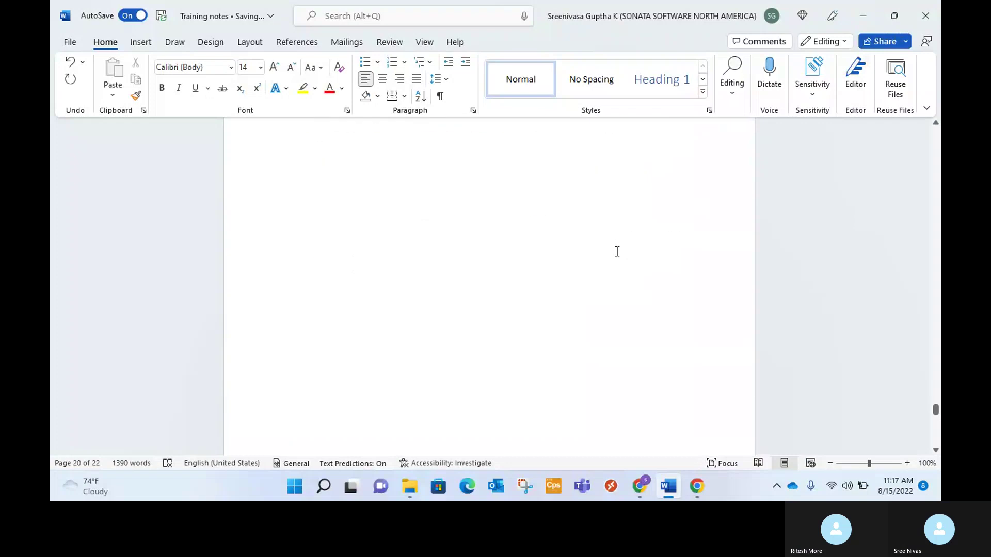
{"action": "scroll", "coordinate": [826, 423], "scroll_direction": "down", "scroll_amount": 10}
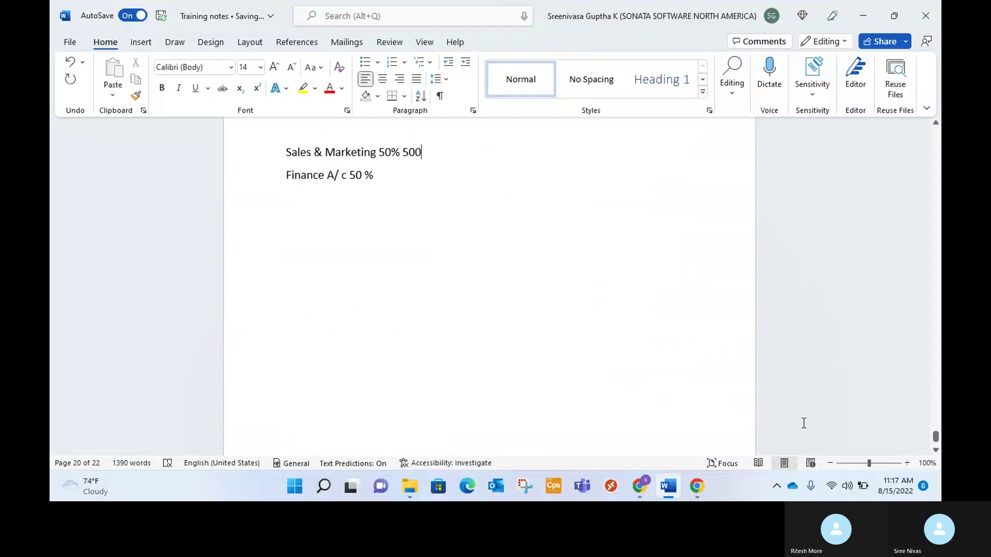
{"action": "left_click", "coordinate": [397, 191]}
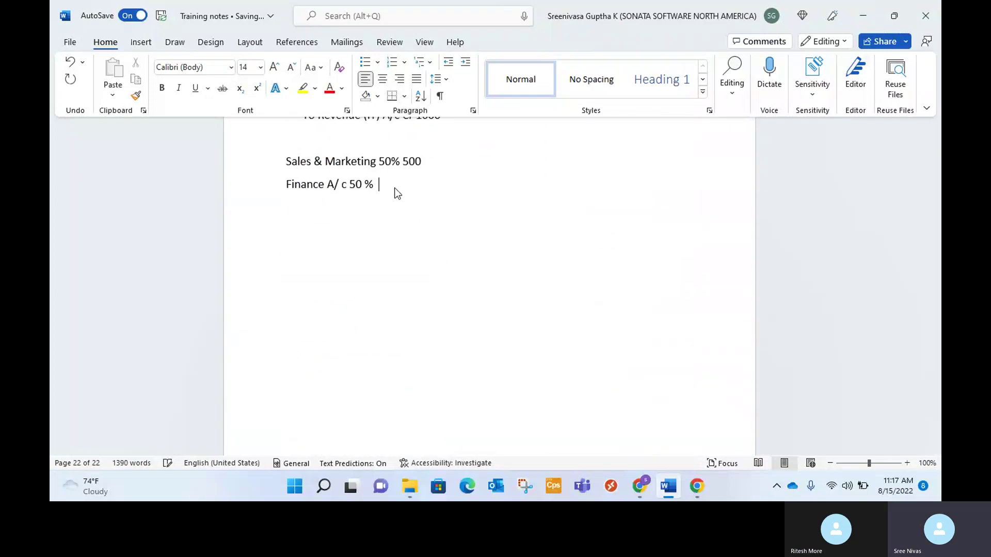
{"action": "type", "text": "500"}
{"action": "scroll", "coordinate": [412, 227], "scroll_direction": "up", "scroll_amount": 2}
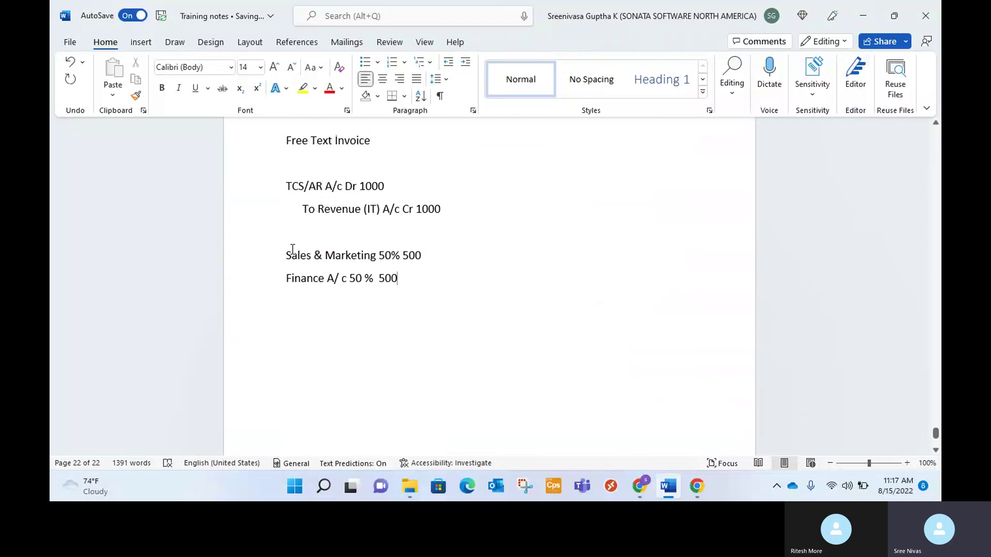
{"action": "left_click", "coordinate": [274, 242], "text": "shift"}
{"action": "left_click", "coordinate": [283, 256], "text": "shift"}
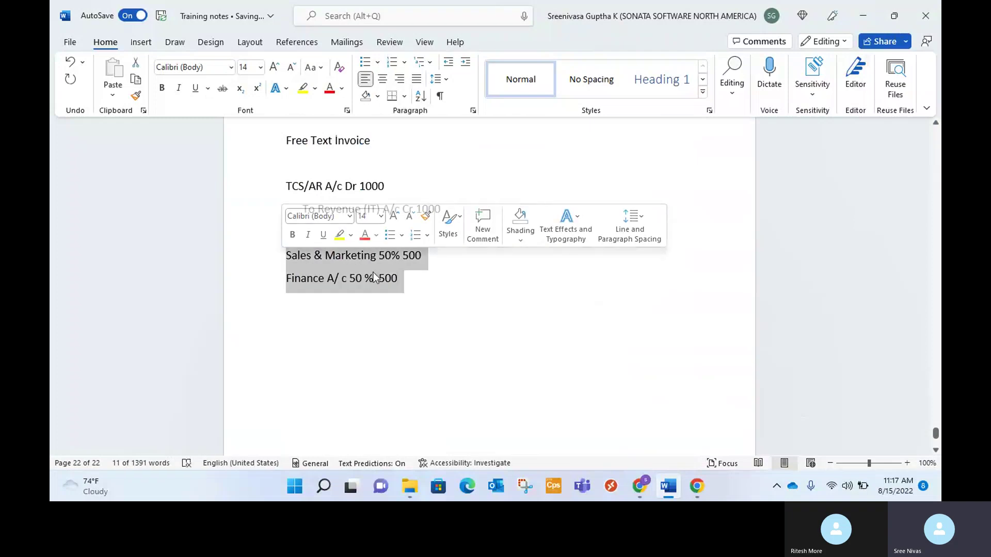
{"action": "left_click", "coordinate": [434, 288]}
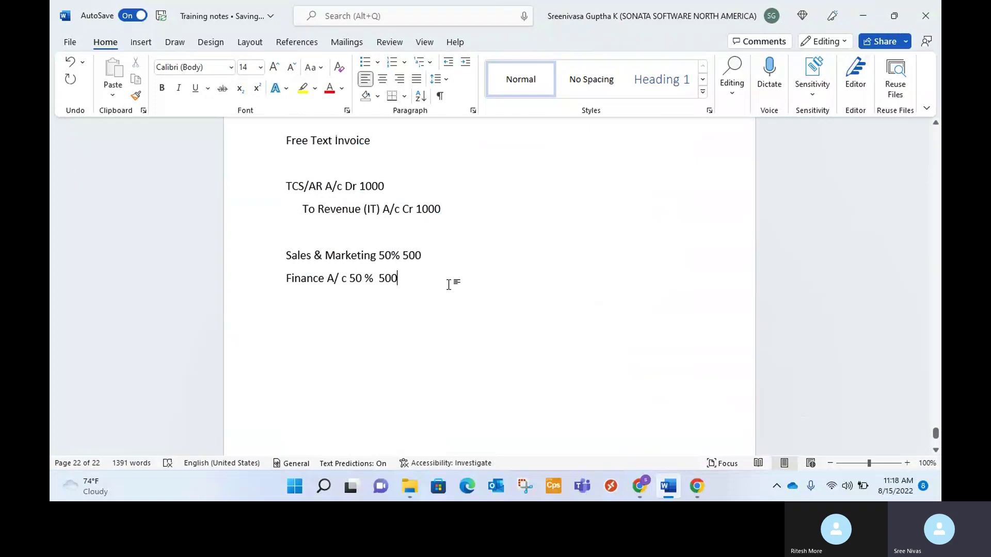
Switch to Finance and Operations and set the percent of the invoice line's accounting distribution to 50.
{"action": "key", "text": "alt+Tab"}
{"action": "key", "text": "alt+Tab"}
{"action": "key", "text": "alt+Tab"}
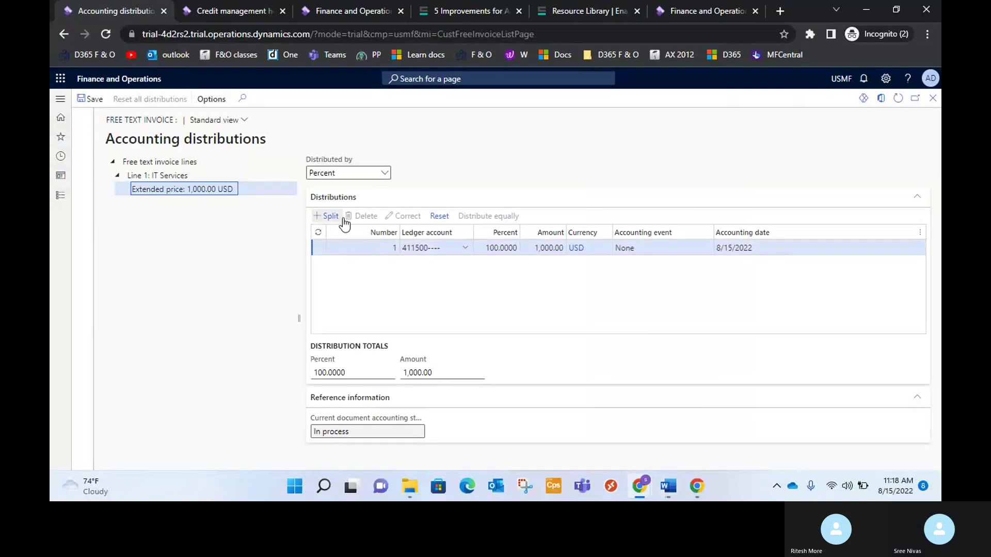
{"action": "left_click", "coordinate": [492, 247]}
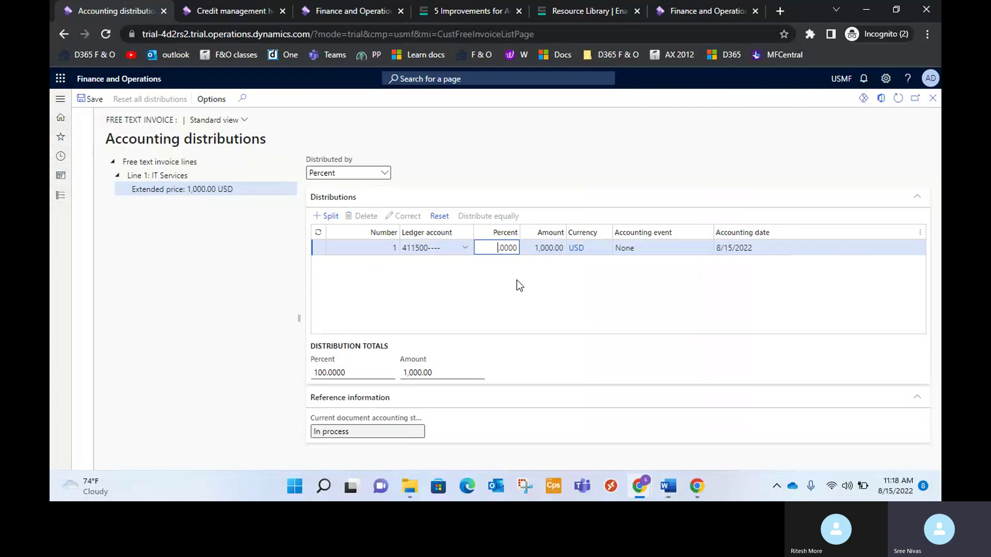
{"action": "left_click", "coordinate": [473, 280]}
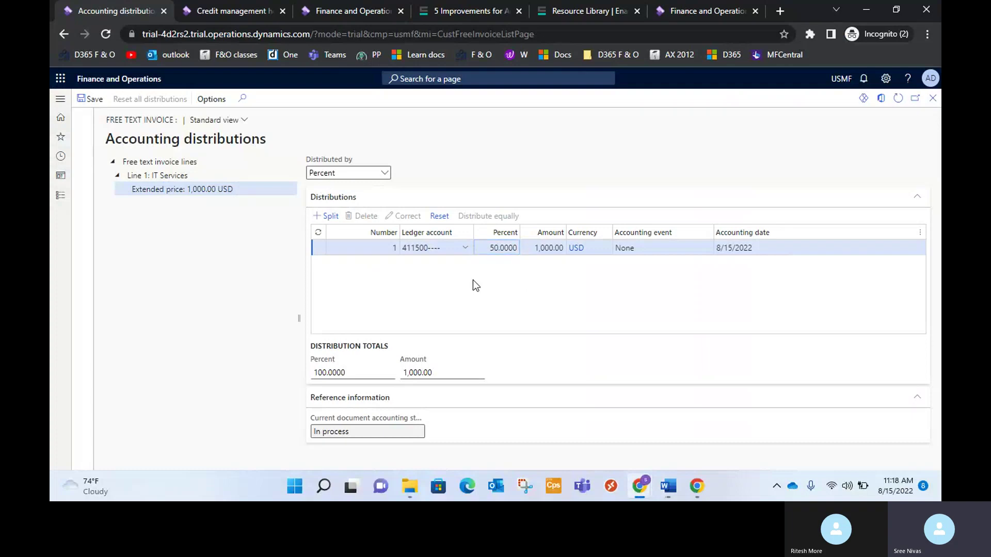
Assign department 022 Sales & Marketing and cost center 008 Marketing Campaign to the distribution's ledger account.
{"action": "left_click", "coordinate": [467, 252]}
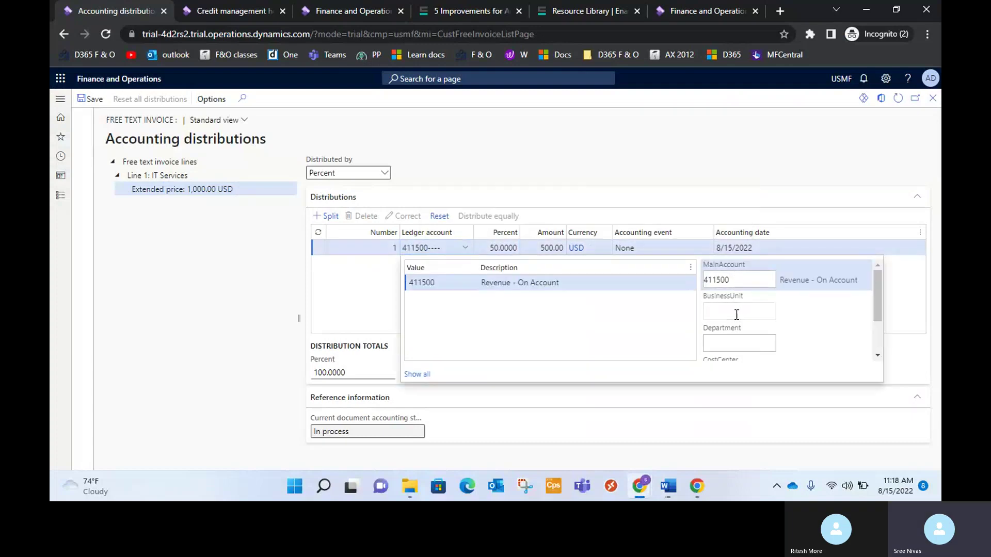
{"action": "left_click", "coordinate": [737, 314]}
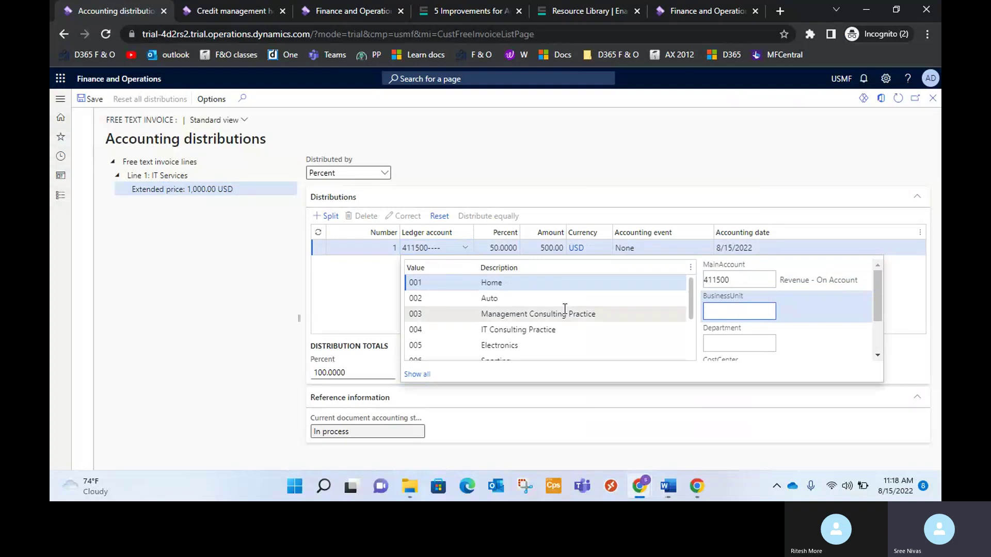
{"action": "left_click", "coordinate": [749, 345]}
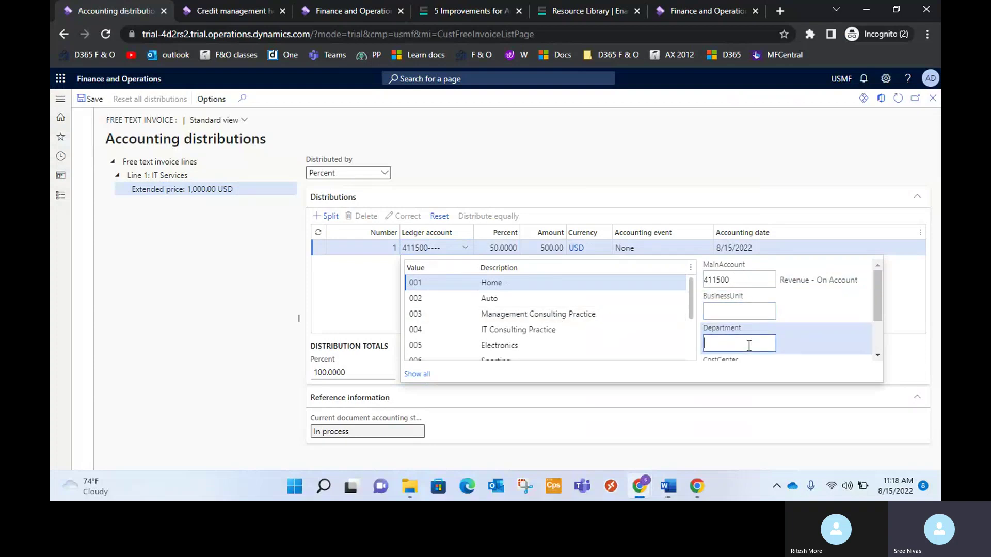
{"action": "left_click", "coordinate": [564, 283]}
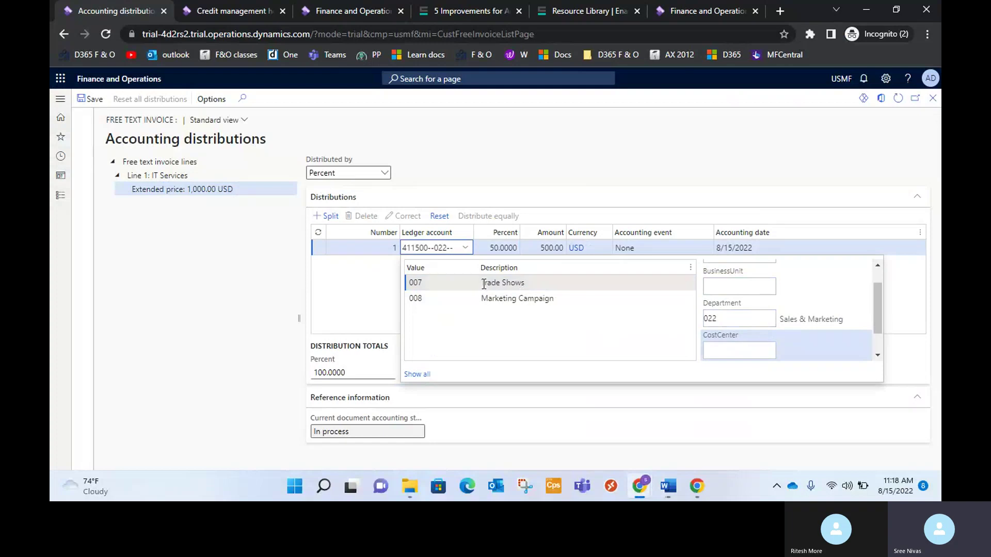
{"action": "left_click", "coordinate": [515, 300]}
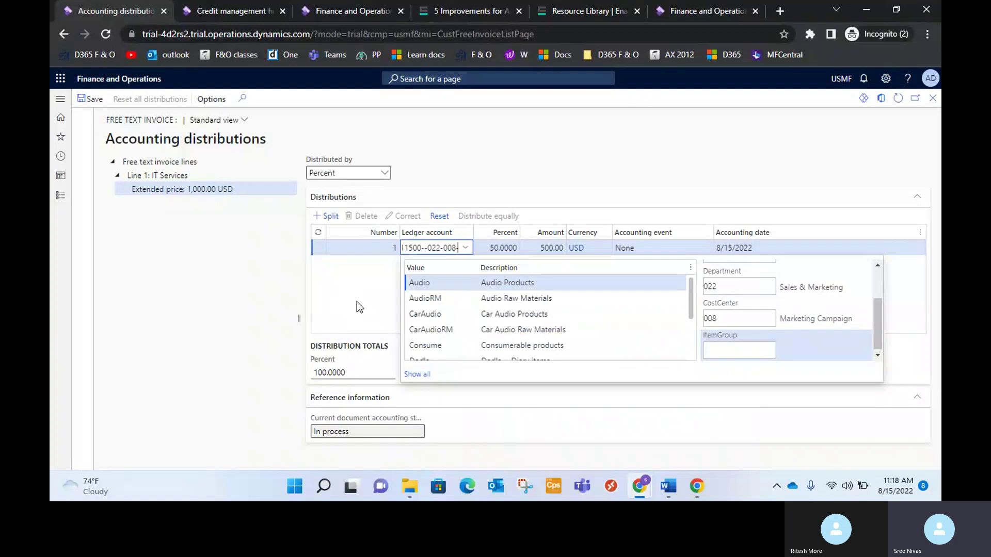
{"action": "scroll", "coordinate": [516, 309], "scroll_direction": "down", "scroll_amount": 2}
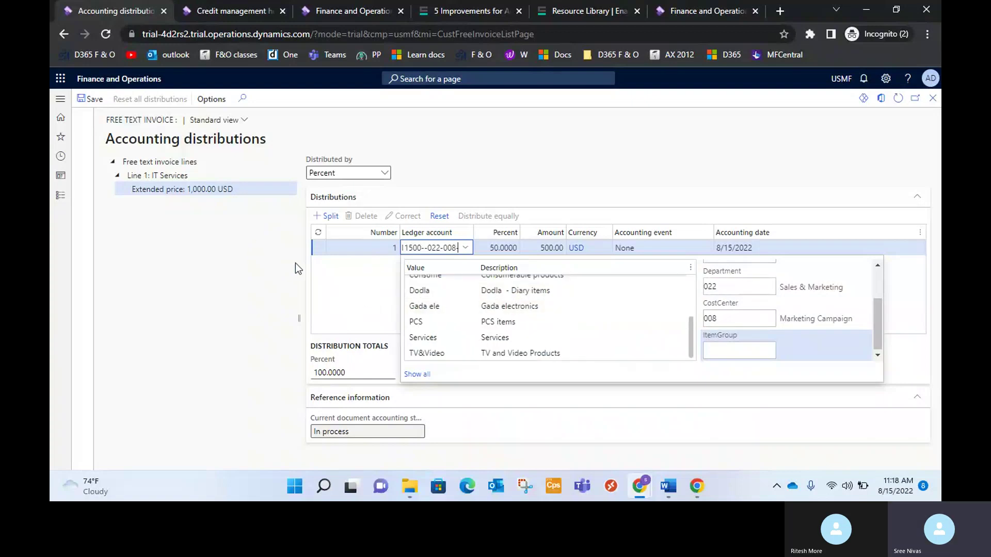
{"action": "left_click", "coordinate": [371, 268]}
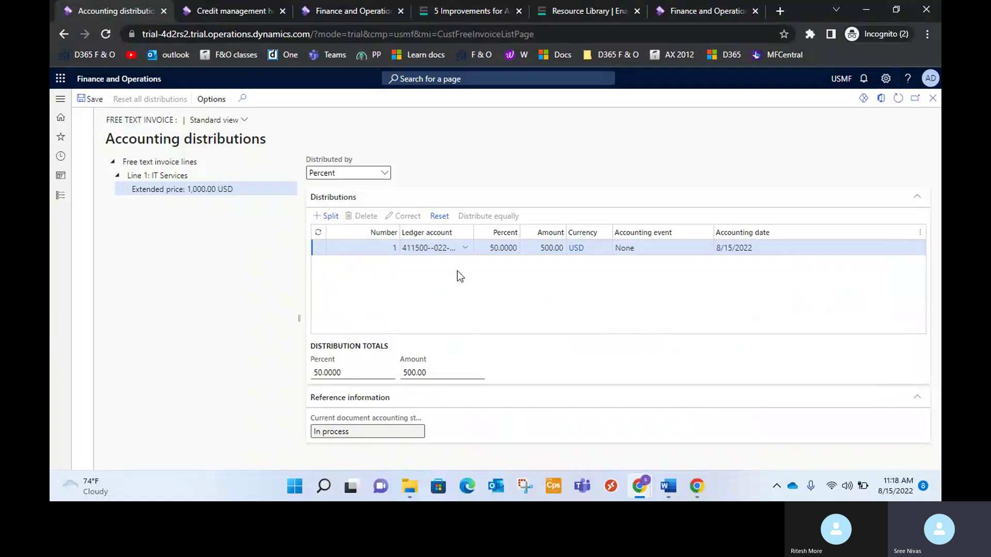
Split the distribution and change the new line's department to 024 Finance.
{"action": "left_click", "coordinate": [462, 249]}
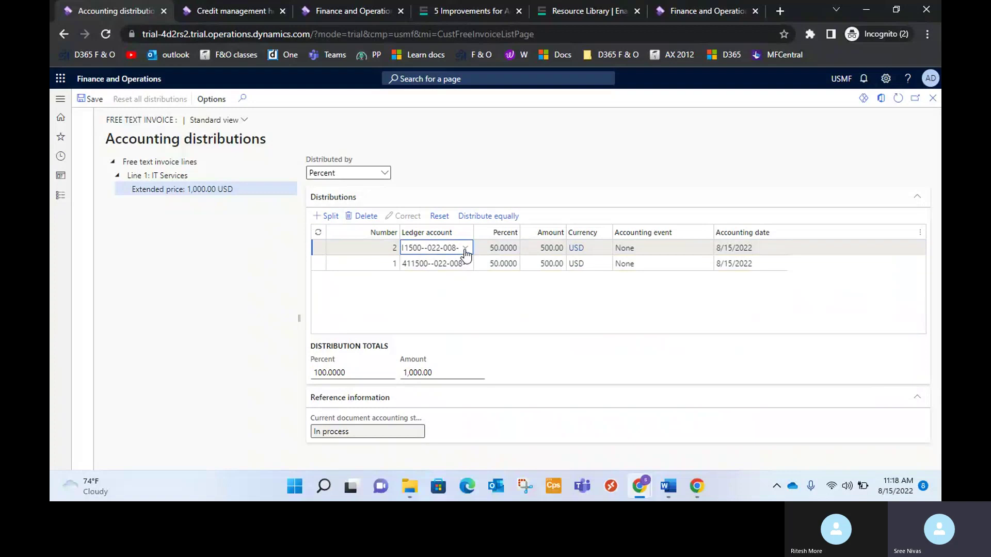
{"action": "left_click", "coordinate": [465, 248]}
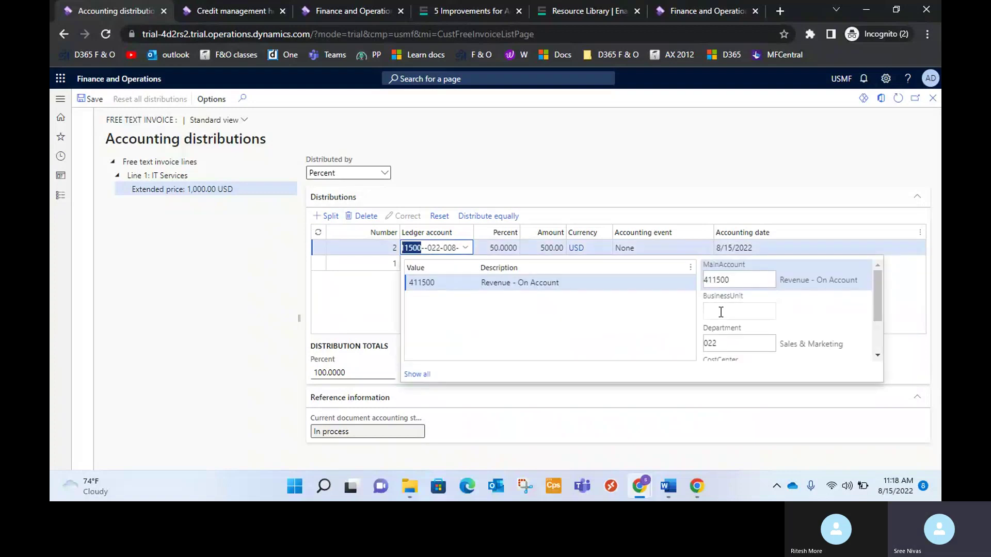
{"action": "left_click", "coordinate": [721, 312]}
{"action": "left_click", "coordinate": [729, 341]}
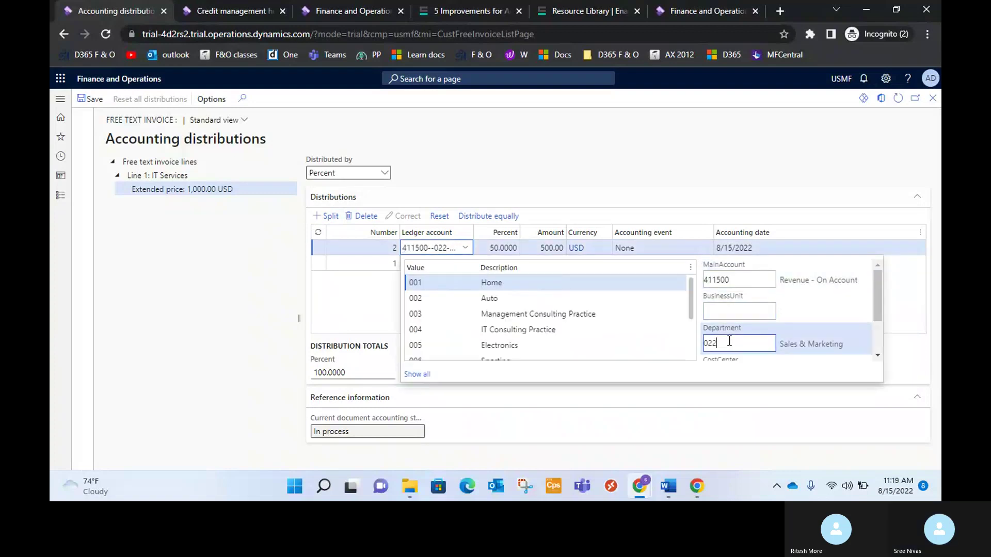
{"action": "key", "text": "BackSpace"}
{"action": "key", "text": "BackSpace"}
{"action": "key", "text": "BackSpace"}
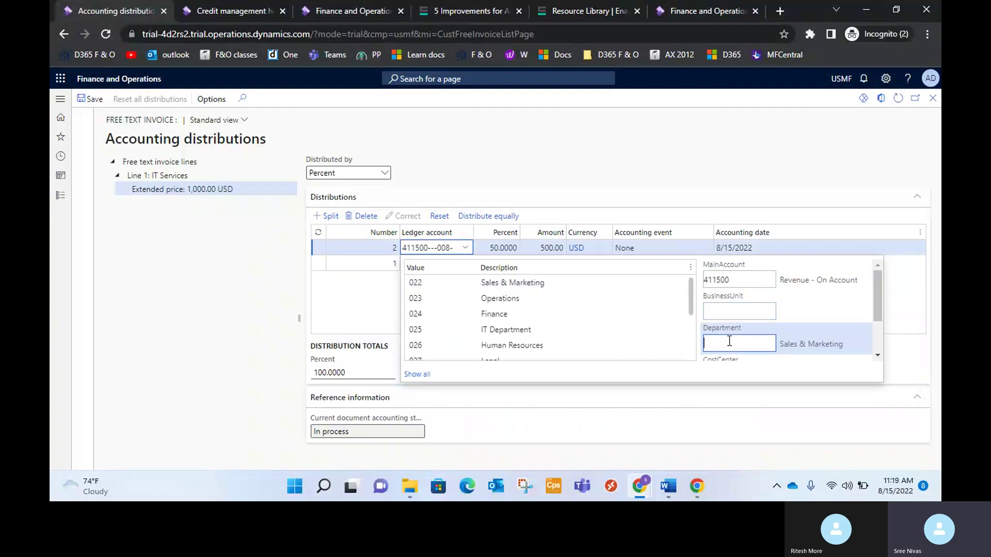
{"action": "left_click", "coordinate": [499, 313]}
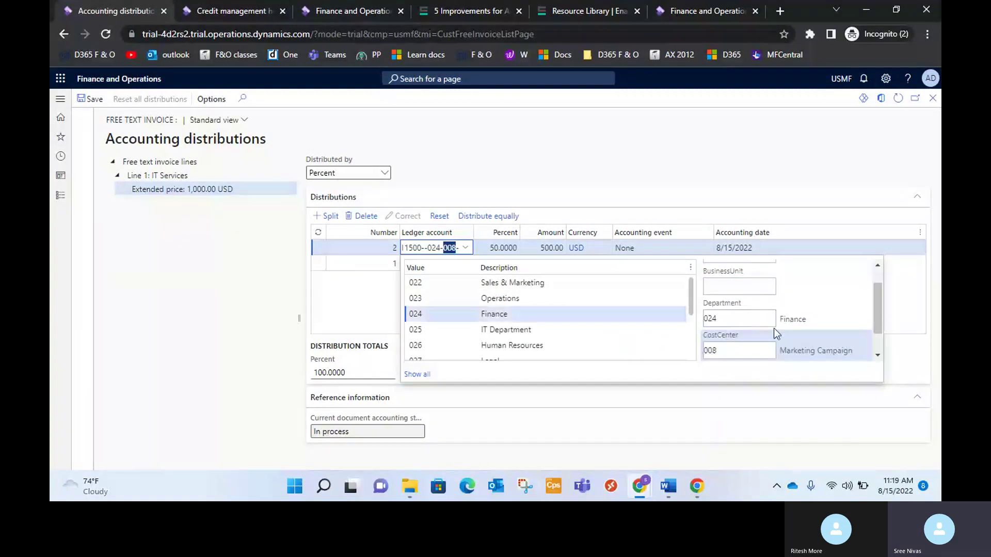
Replace the cost center of the Finance distribution line with 014 Administration.
{"action": "left_click", "coordinate": [738, 337]}
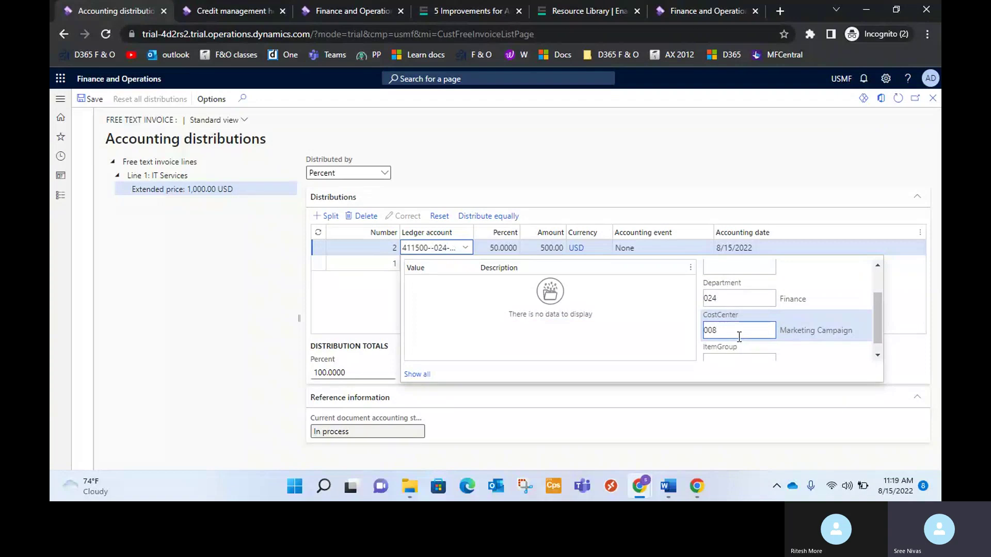
{"action": "key", "text": "BackSpace"}
{"action": "key", "text": "BackSpace"}
{"action": "key", "text": "BackSpace"}
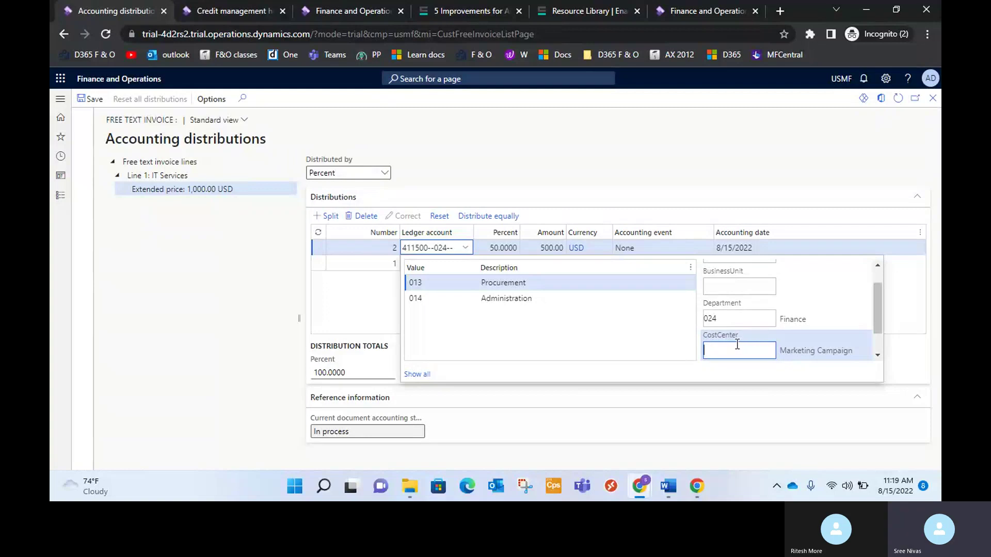
{"action": "left_click", "coordinate": [529, 299]}
{"action": "left_click", "coordinate": [352, 300]}
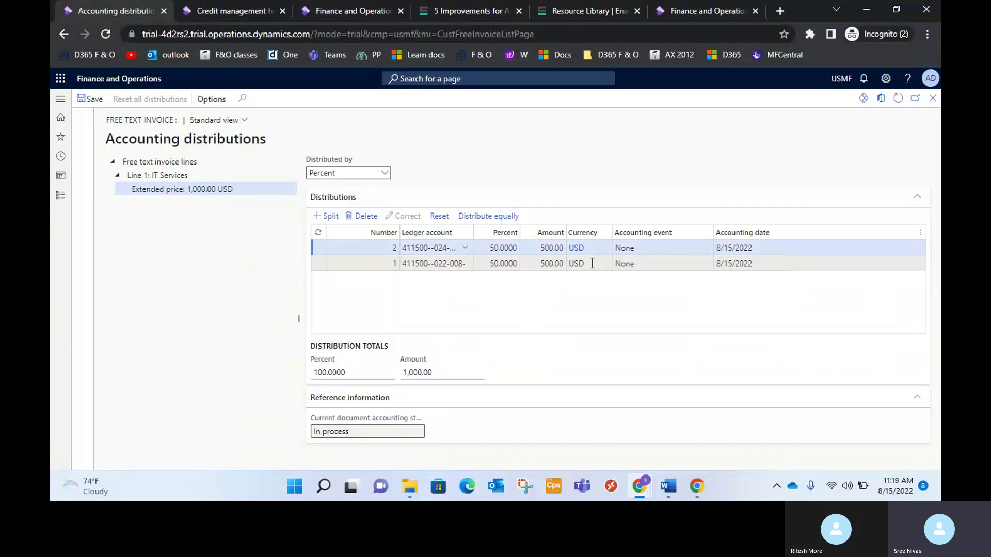
Set the percent to 75 for the Finance distribution line and 25 for the Sales & Marketing line.
{"action": "left_click", "coordinate": [496, 250]}
{"action": "key", "text": "BackSpace"}
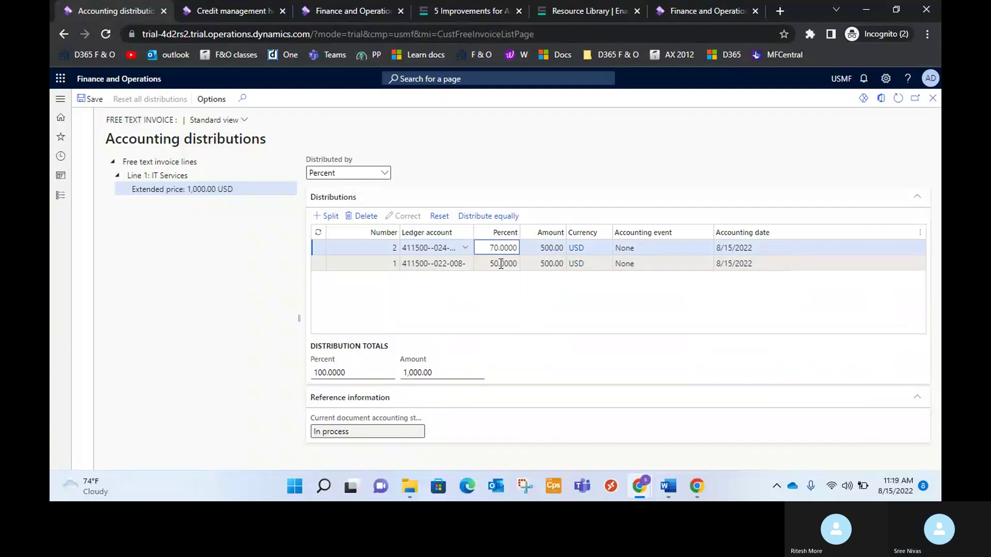
{"action": "left_click", "coordinate": [502, 264]}
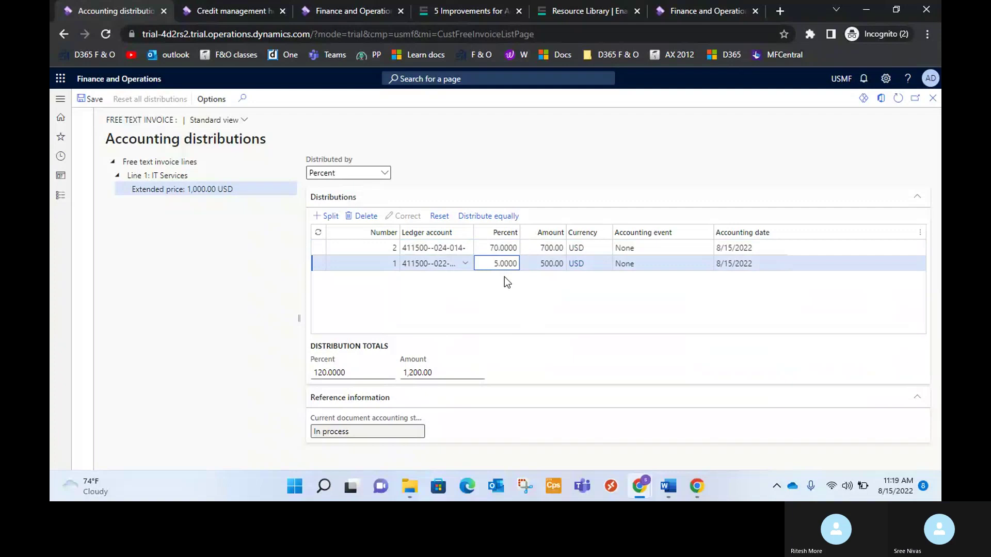
{"action": "type", "text": "25"}
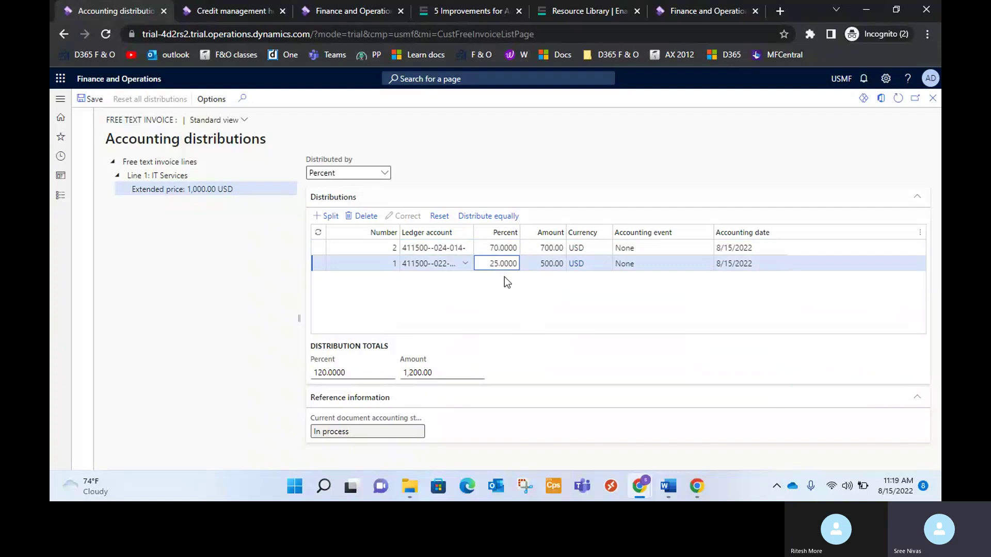
{"action": "left_click", "coordinate": [512, 281]}
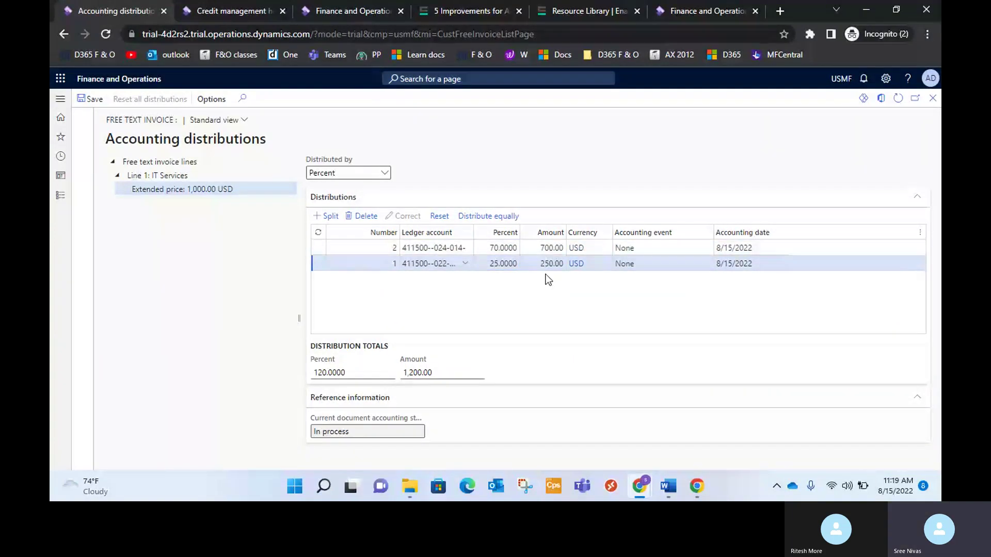
{"action": "left_click", "coordinate": [498, 251]}
{"action": "key", "text": "BackSpace"}
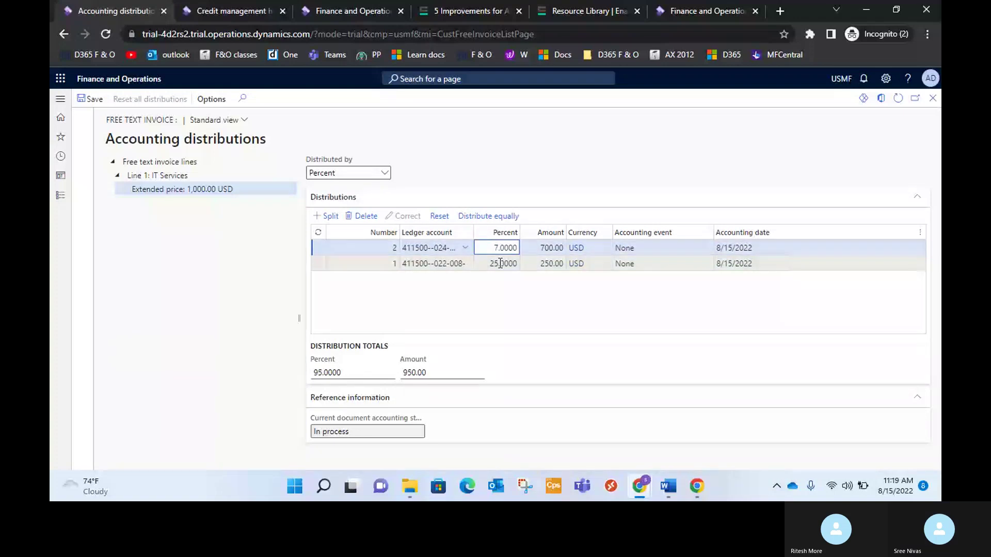
{"action": "type", "text": "5"}
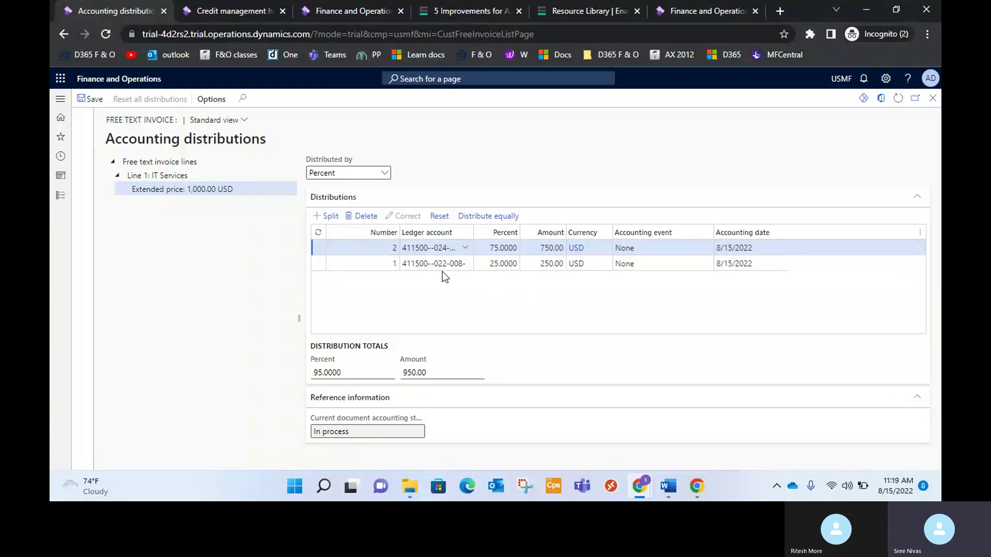
Distribute the invoice line amount equally between the two distribution lines and save the distributions.
{"action": "left_click", "coordinate": [482, 221]}
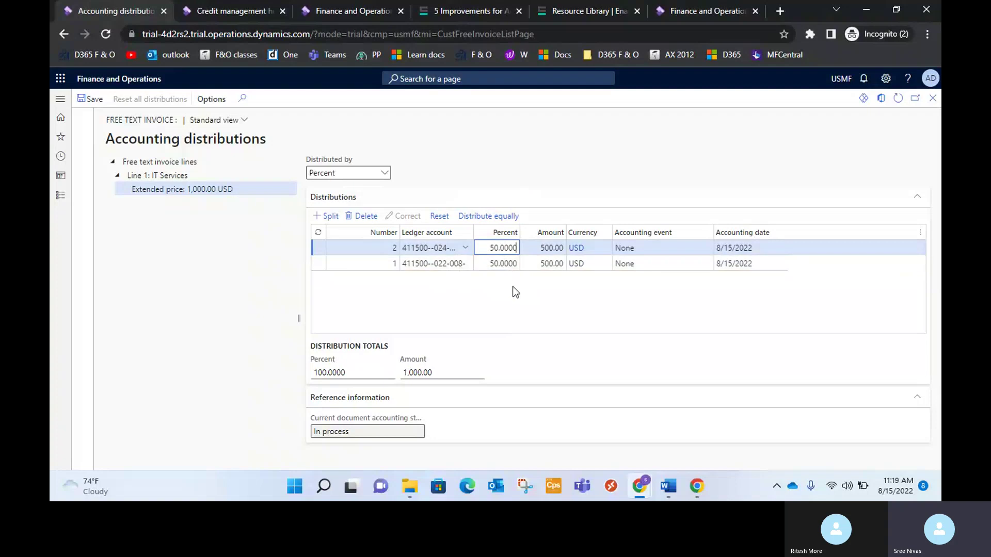
{"action": "left_click", "coordinate": [95, 101]}
Try distributing the line by Amount, return the basis to Percent, and check the other distribution options.
{"action": "left_click", "coordinate": [384, 174]}
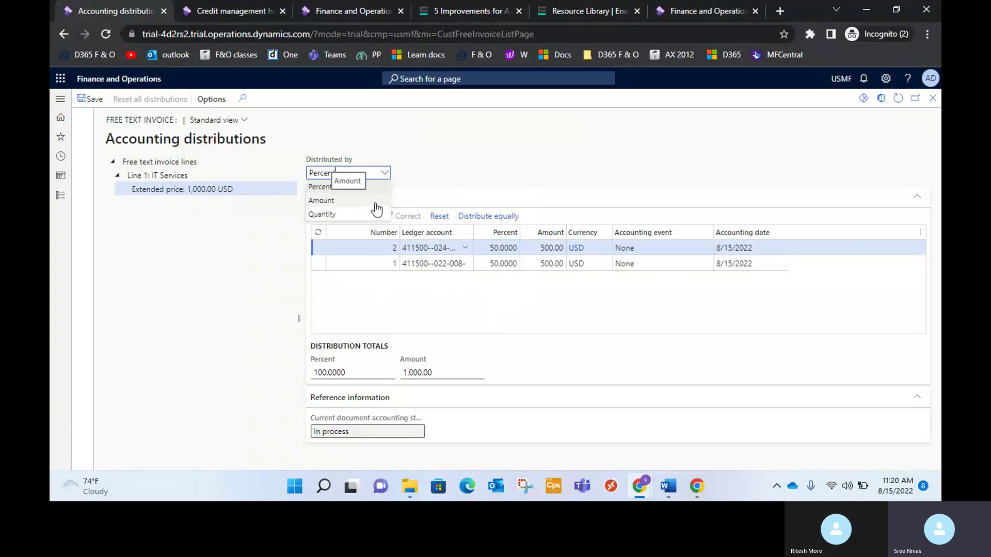
{"action": "left_click", "coordinate": [375, 202]}
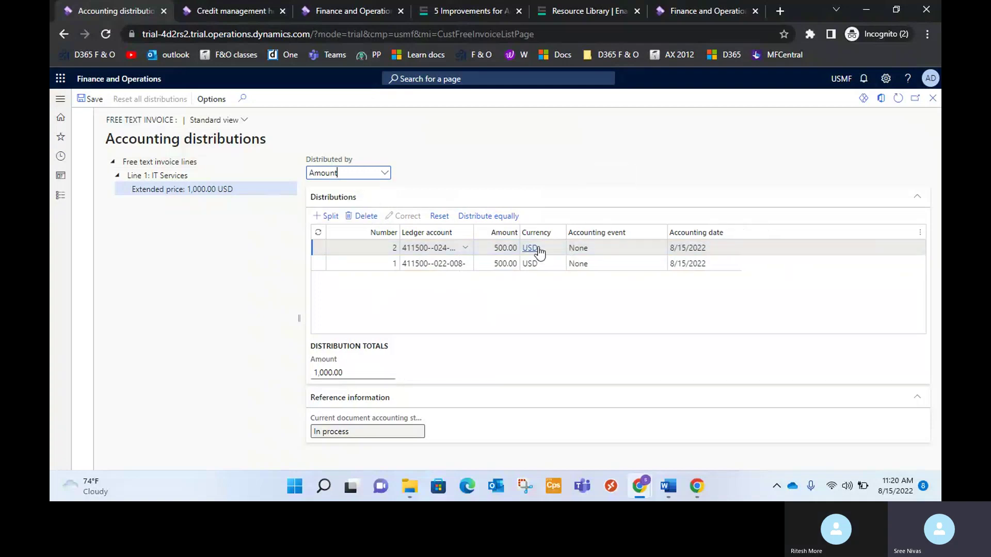
{"action": "left_click", "coordinate": [385, 173]}
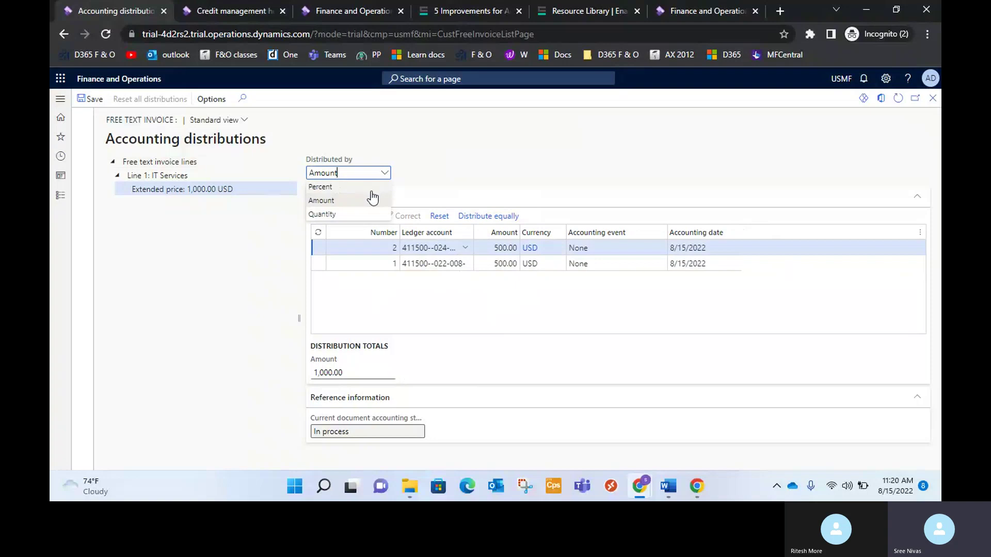
{"action": "key", "text": "Return"}
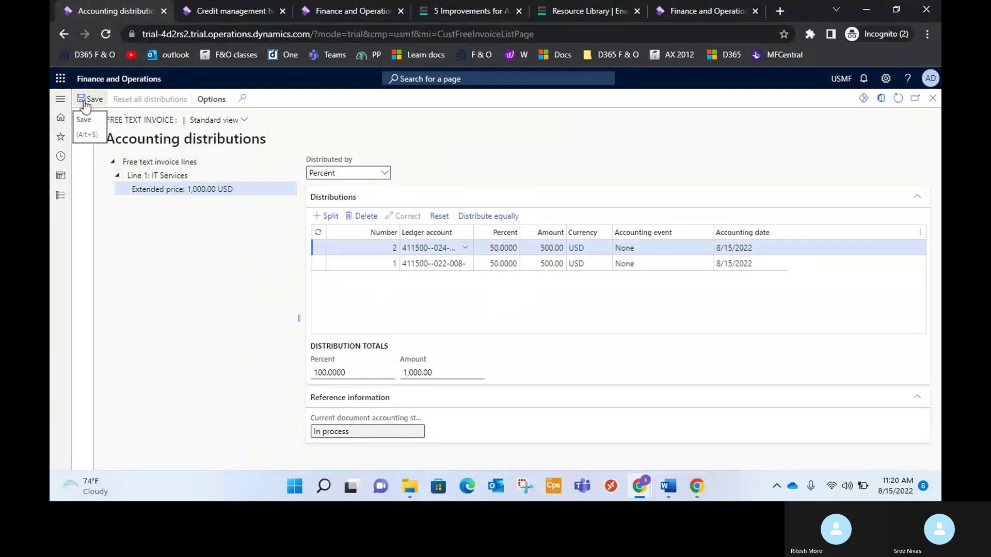
{"action": "left_click", "coordinate": [385, 174]}
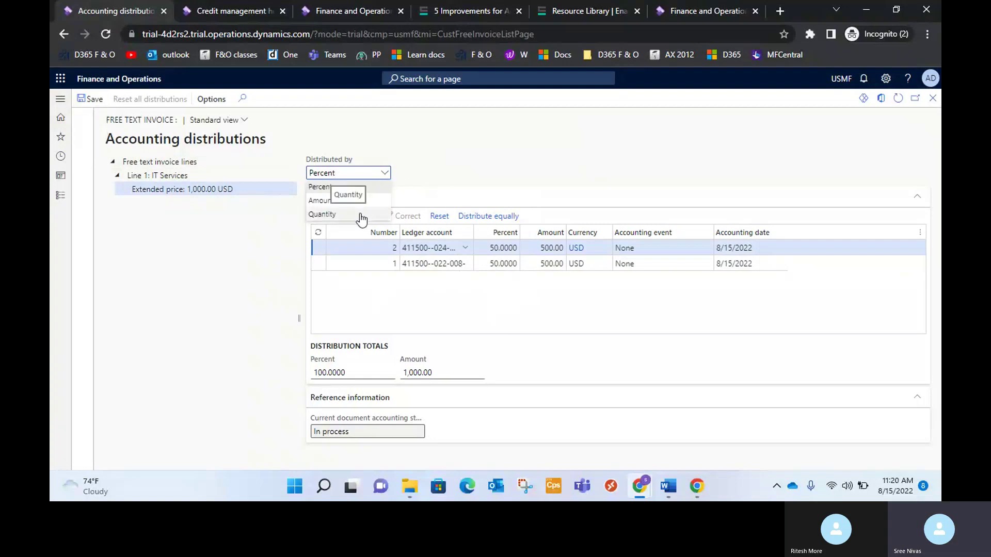
{"action": "left_click", "coordinate": [162, 224]}
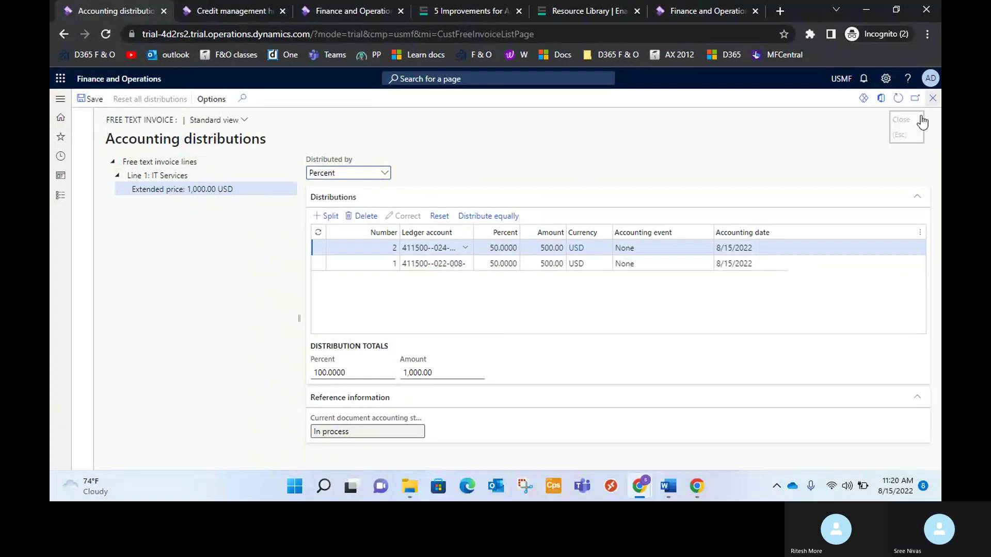
Close the accounting distributions and compare the free text invoice line with the split noted in the Word training notes.
{"action": "left_click", "coordinate": [932, 98]}
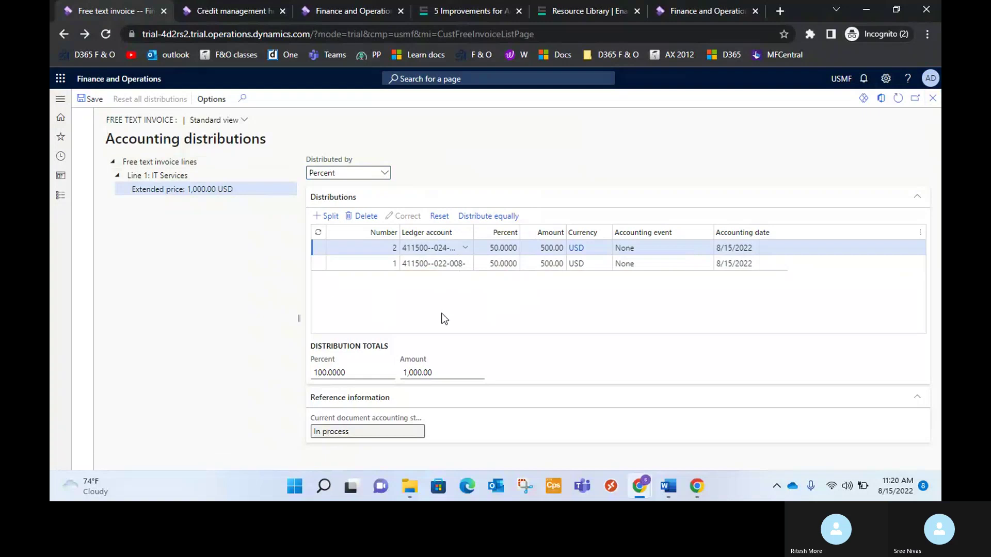
{"action": "left_click", "coordinate": [270, 362]}
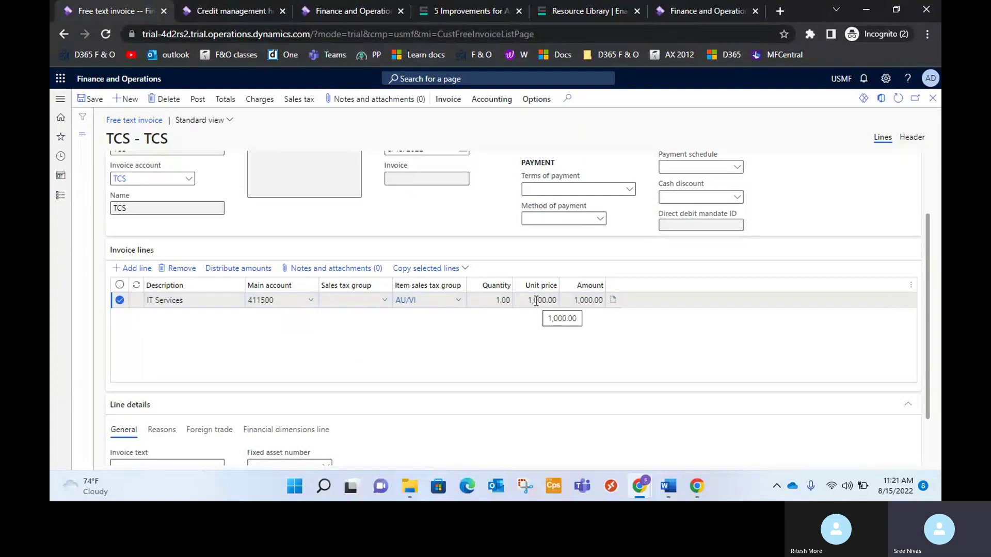
{"action": "key", "text": "alt+Tab"}
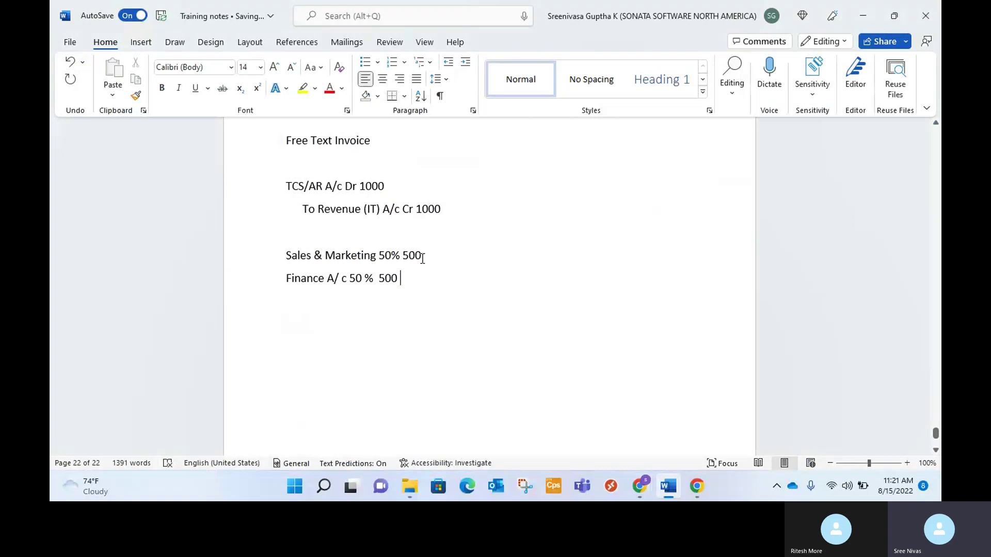
{"action": "key", "text": "alt+Tab"}
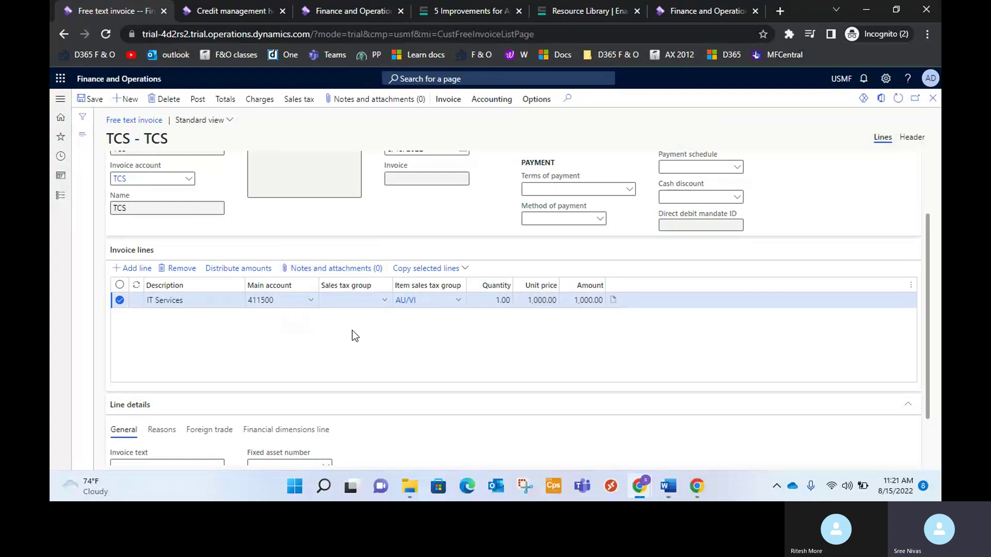
Examine the IT Services line's invoice text, reason codes, foreign trade data, financial dimensions and main account.
{"action": "scroll", "coordinate": [352, 331], "scroll_direction": "down", "scroll_amount": 1}
{"action": "left_click", "coordinate": [185, 417]}
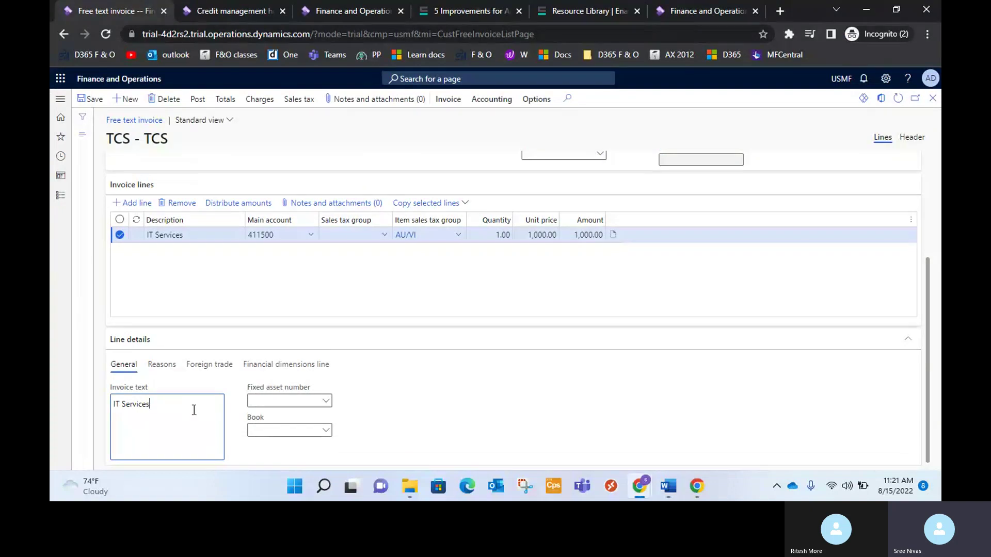
{"action": "left_click", "coordinate": [162, 364]}
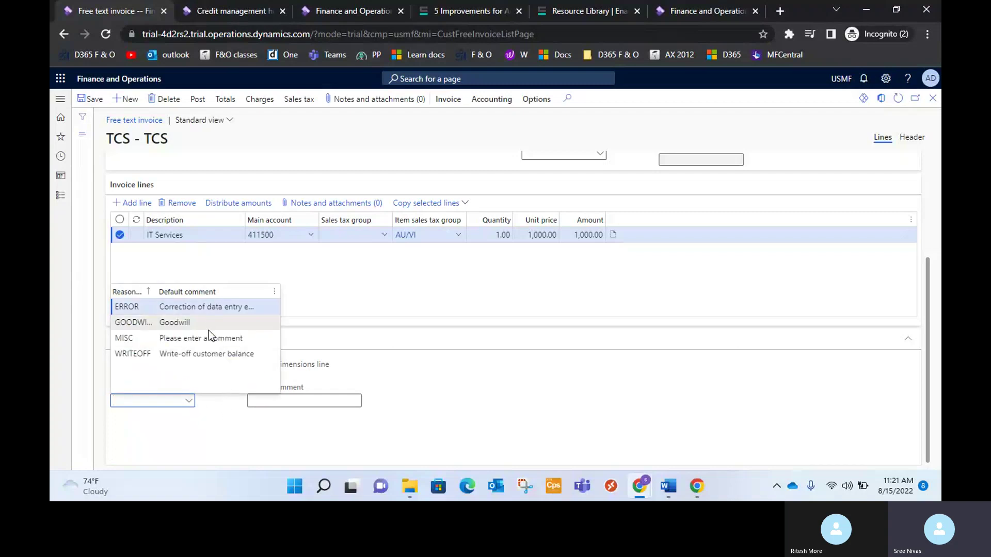
{"action": "left_click", "coordinate": [215, 437]}
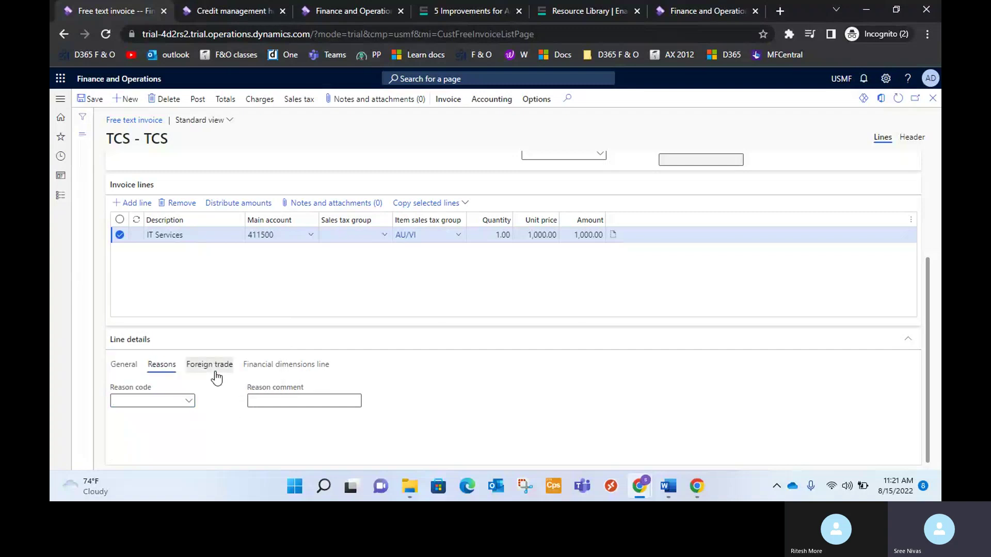
{"action": "left_click", "coordinate": [217, 366]}
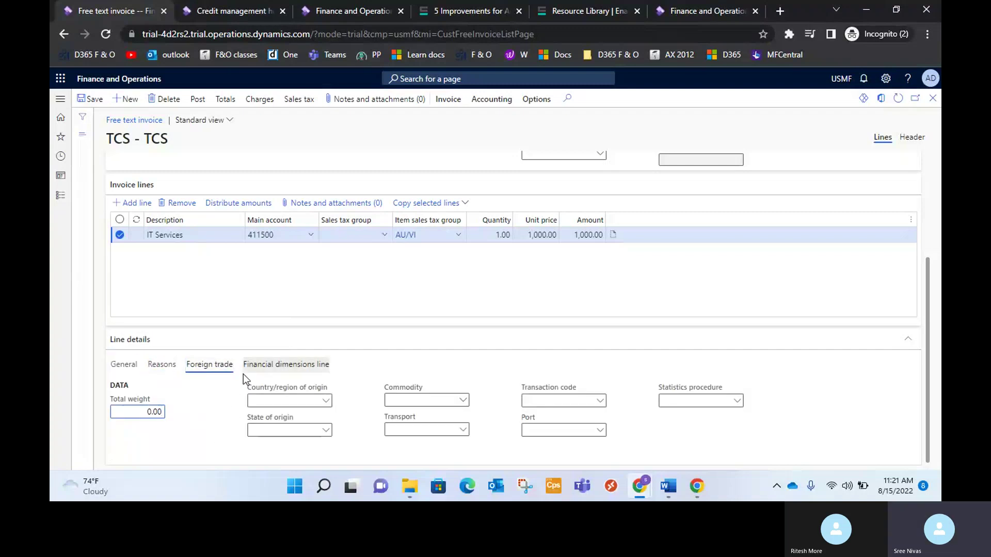
{"action": "left_click", "coordinate": [297, 367]}
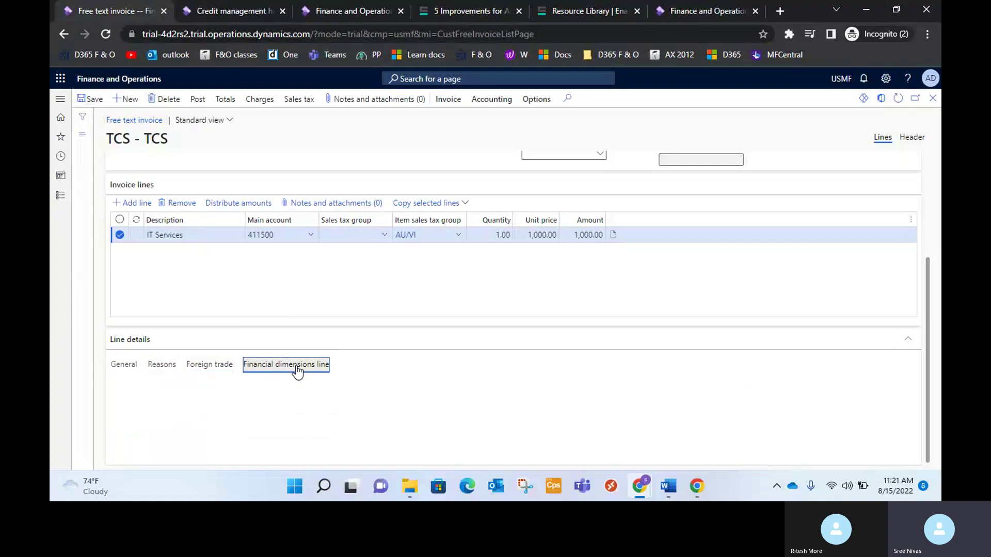
{"action": "scroll", "coordinate": [415, 383], "scroll_direction": "down", "scroll_amount": 2}
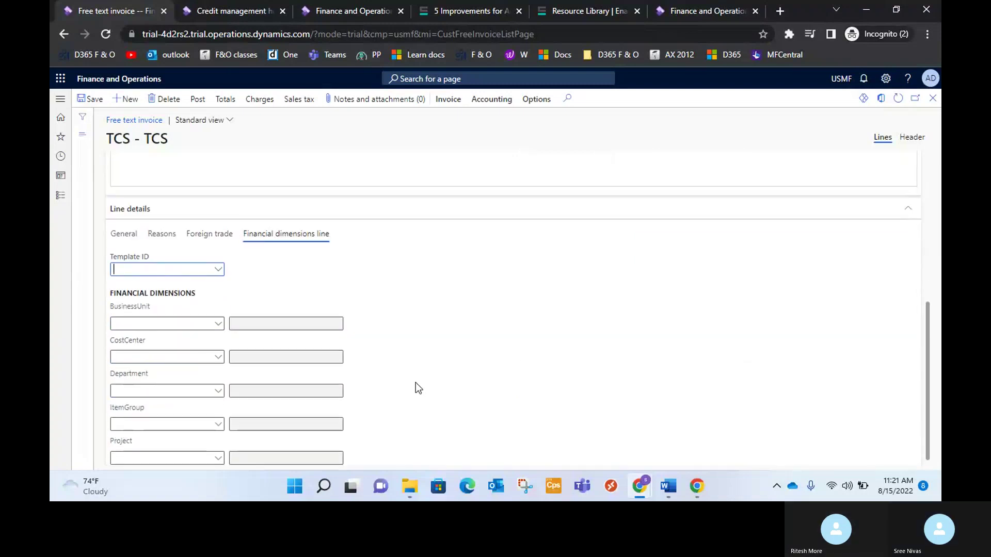
{"action": "scroll", "coordinate": [438, 360], "scroll_direction": "up", "scroll_amount": 3}
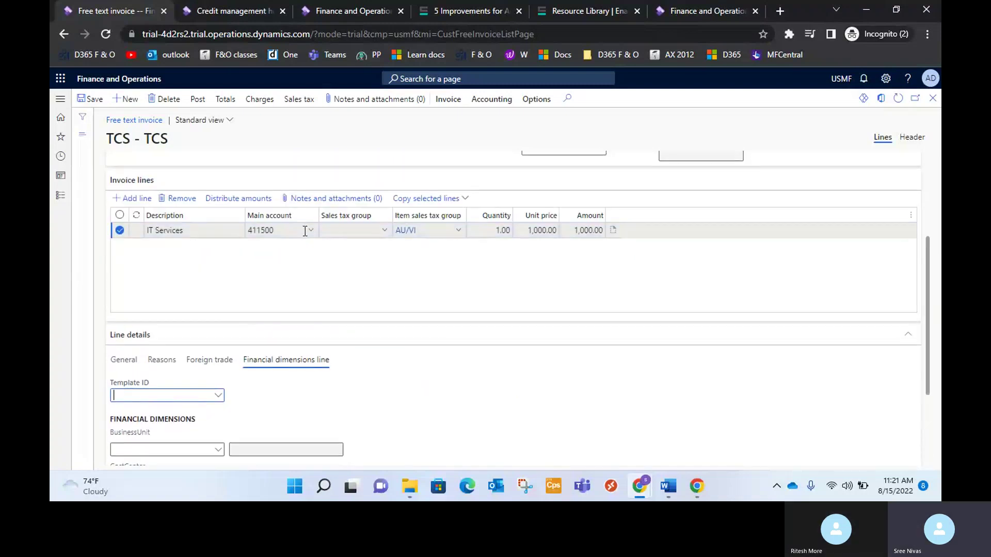
{"action": "mouse_move", "coordinate": [315, 235]}
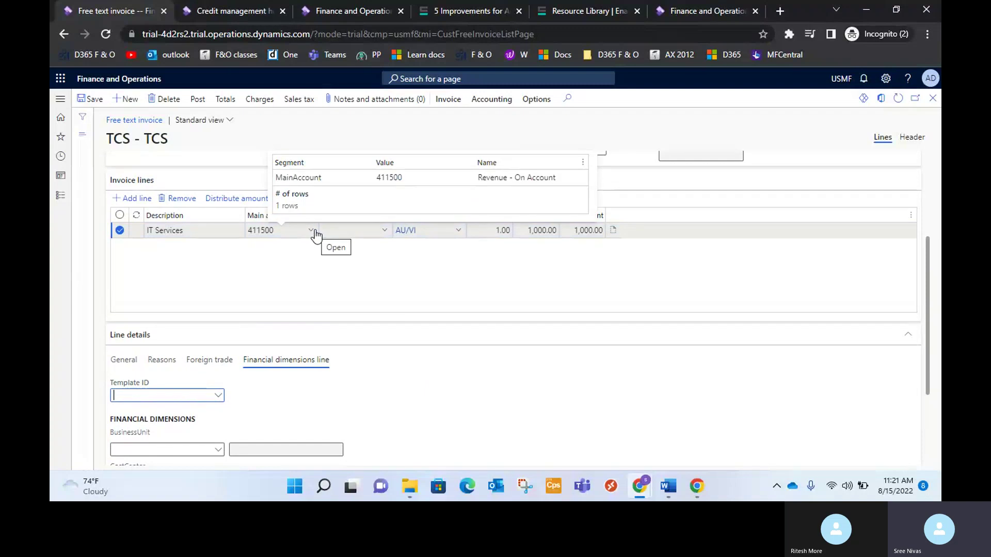
Set the Department financial dimension of the IT Services line to 022 Sales & Marketing.
{"action": "scroll", "coordinate": [361, 366], "scroll_direction": "down", "scroll_amount": 3}
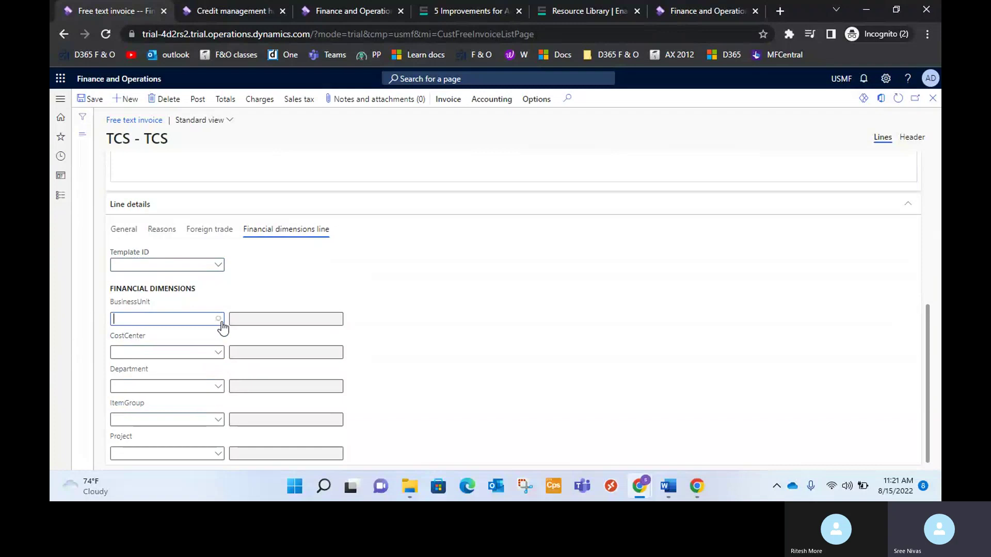
{"action": "left_click", "coordinate": [221, 324]}
{"action": "left_click", "coordinate": [504, 360]}
{"action": "left_click", "coordinate": [218, 388]}
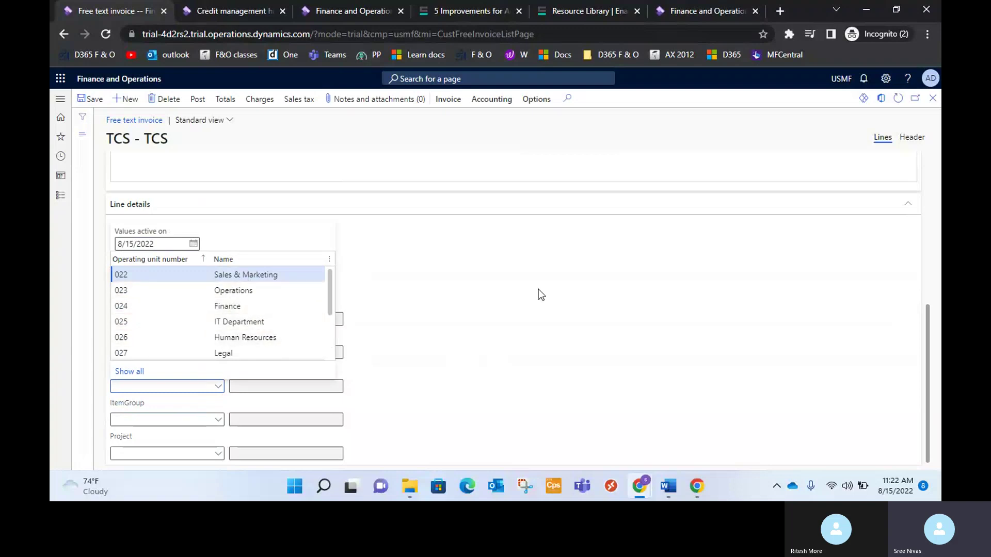
{"action": "left_click", "coordinate": [254, 277]}
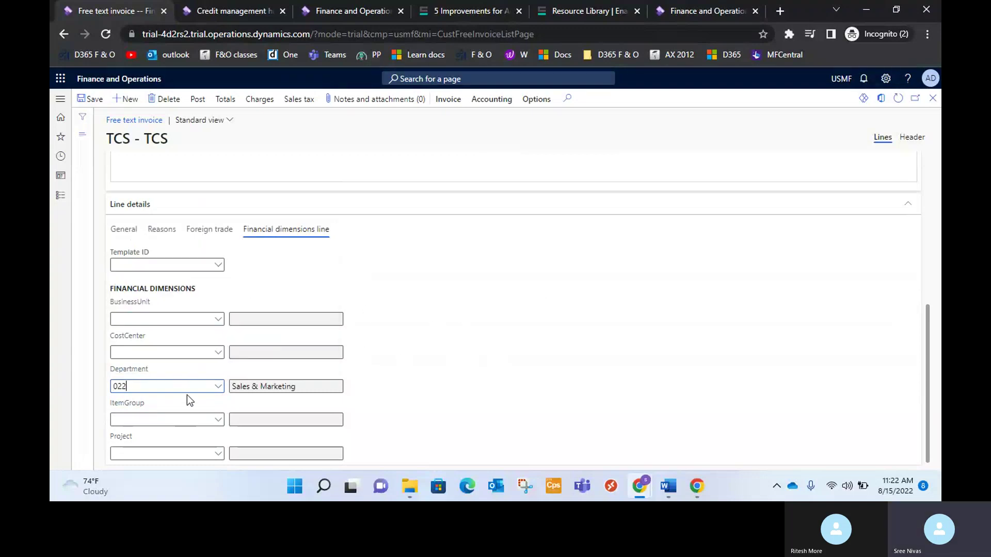
Clear the Department value from the IT Services line's financial dimensions.
{"action": "scroll", "coordinate": [542, 272], "scroll_direction": "up", "scroll_amount": 4}
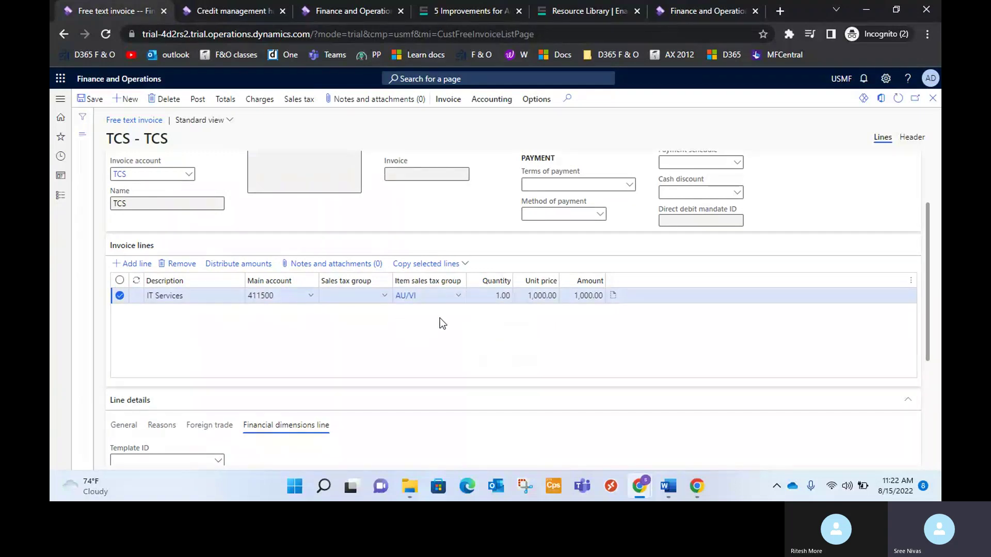
{"action": "scroll", "coordinate": [408, 315], "scroll_direction": "down", "scroll_amount": 4}
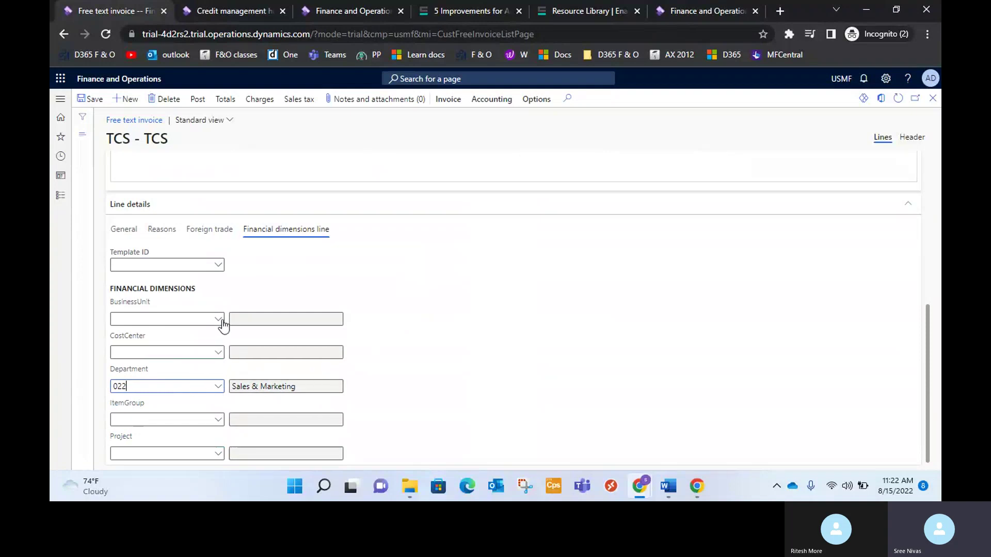
{"action": "left_click_drag", "start_coordinate": [197, 382], "coordinate": [51, 383]}
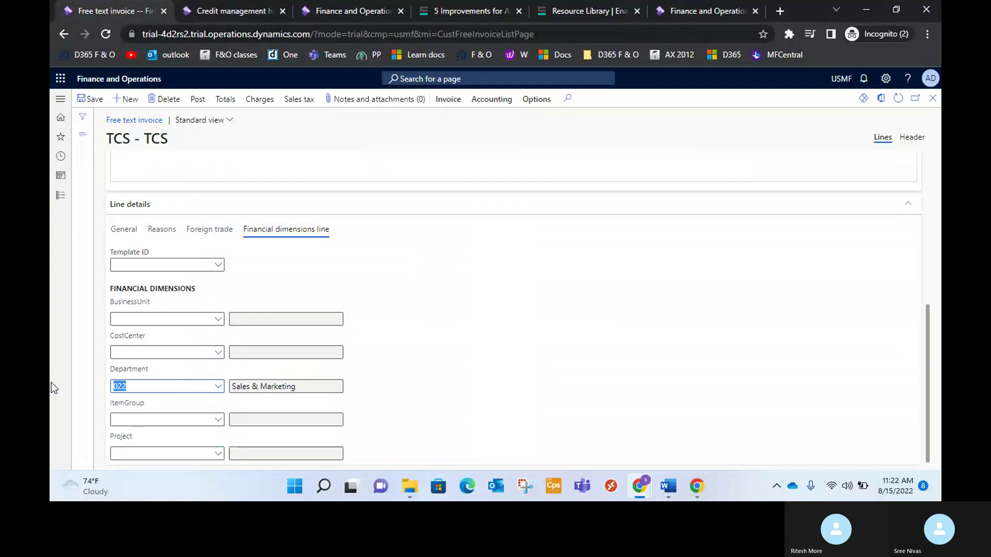
{"action": "key", "text": "BackSpace"}
{"action": "scroll", "coordinate": [376, 364], "scroll_direction": "up", "scroll_amount": 3}
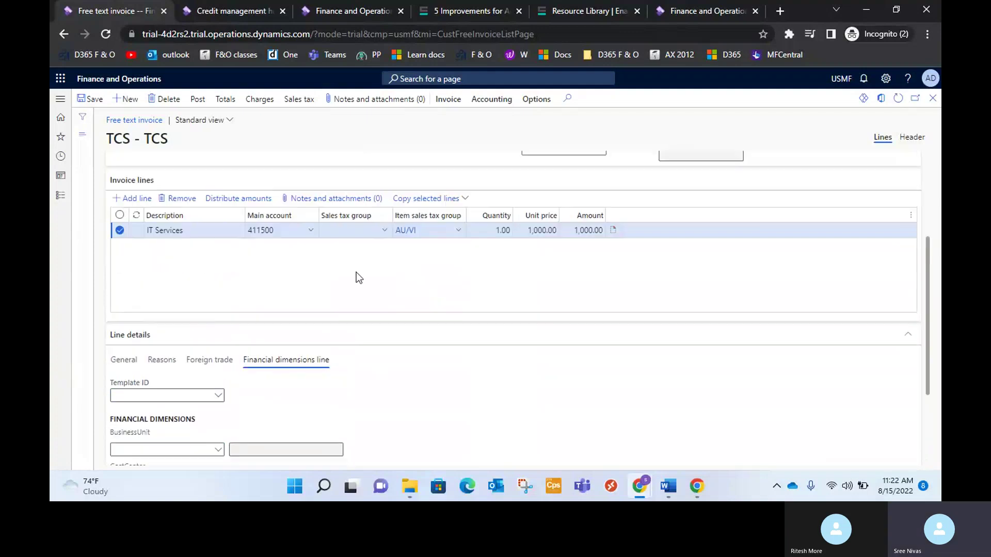
{"action": "scroll", "coordinate": [260, 287], "scroll_direction": "down", "scroll_amount": 3}
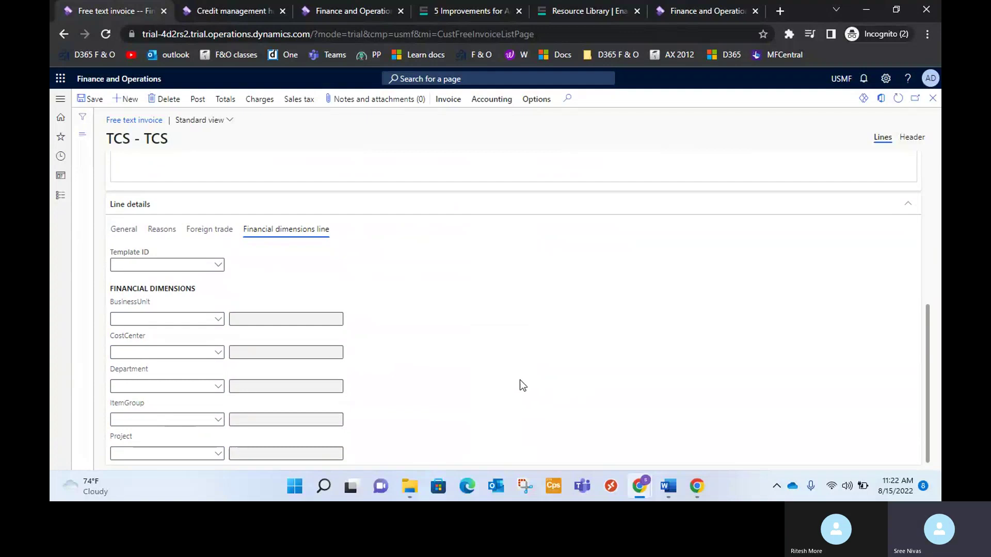
{"action": "scroll", "coordinate": [441, 325], "scroll_direction": "up", "scroll_amount": 4}
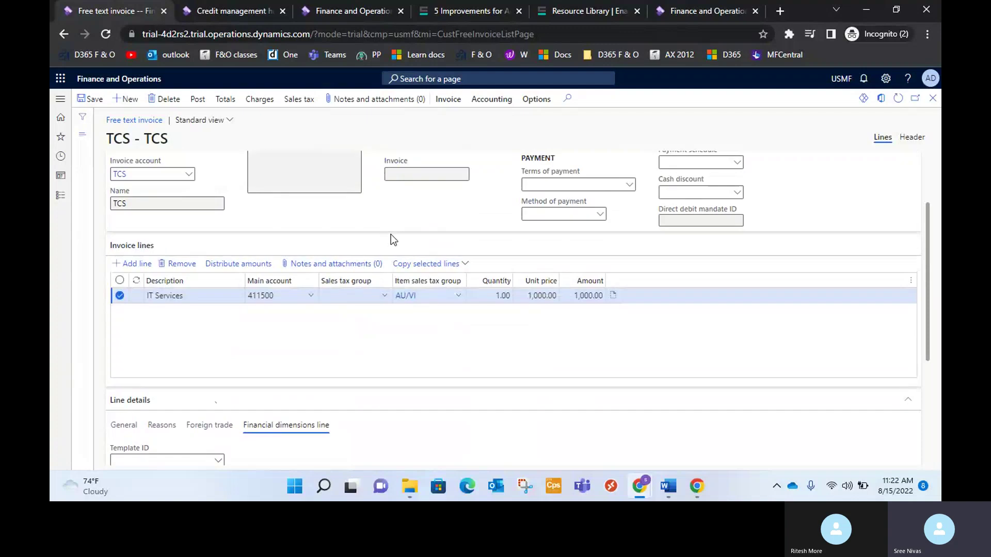
{"action": "scroll", "coordinate": [361, 299], "scroll_direction": "down", "scroll_amount": 3}
{"action": "scroll", "coordinate": [540, 358], "scroll_direction": "up", "scroll_amount": 5}
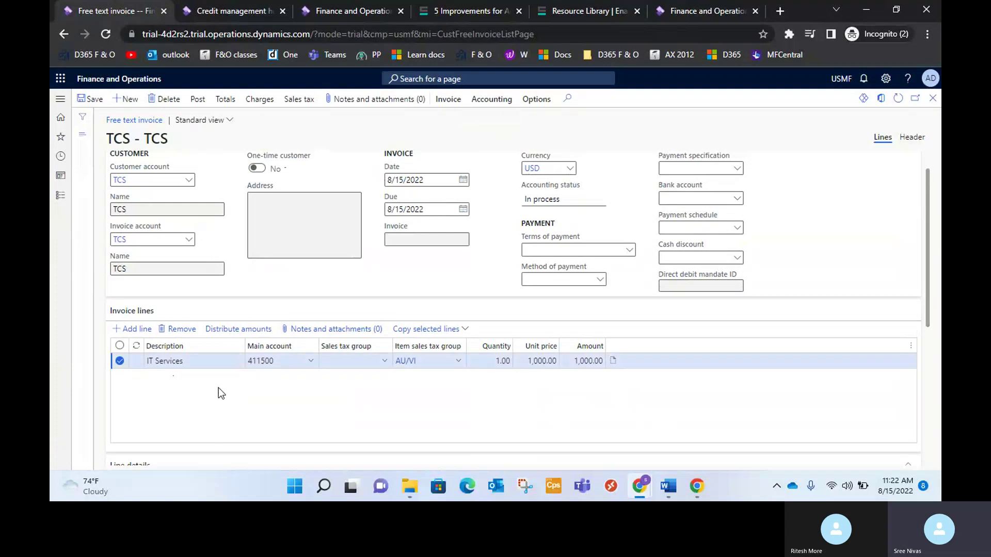
Open the posting parameters for the TCS free text invoice and set the credit limit type to None.
{"action": "scroll", "coordinate": [469, 420], "scroll_direction": "down", "scroll_amount": 5}
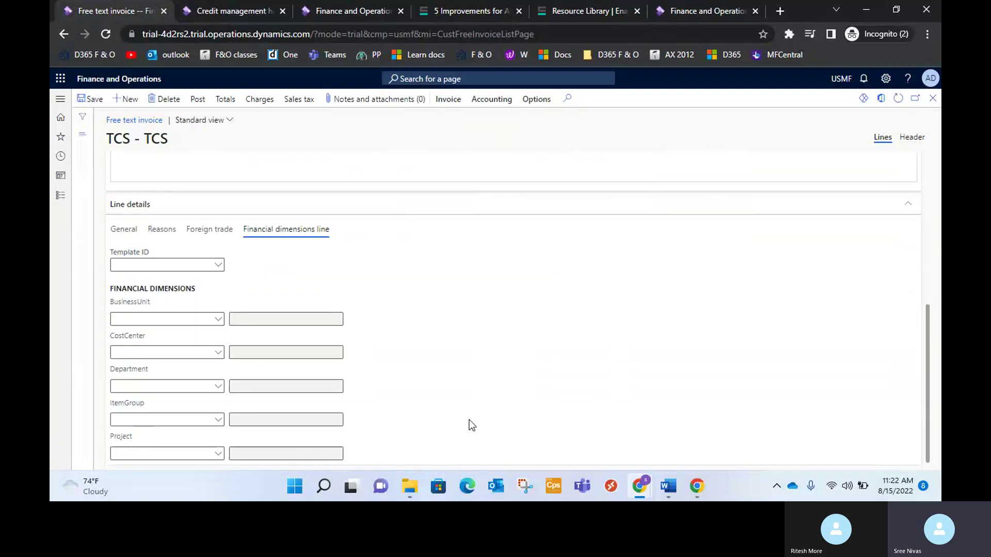
{"action": "scroll", "coordinate": [469, 419], "scroll_direction": "up", "scroll_amount": 5}
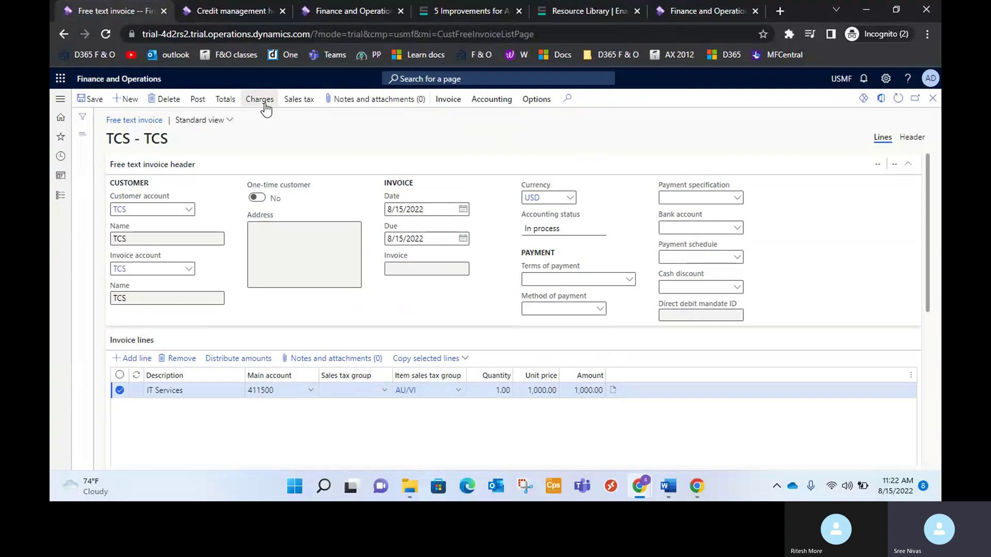
{"action": "left_click", "coordinate": [199, 99]}
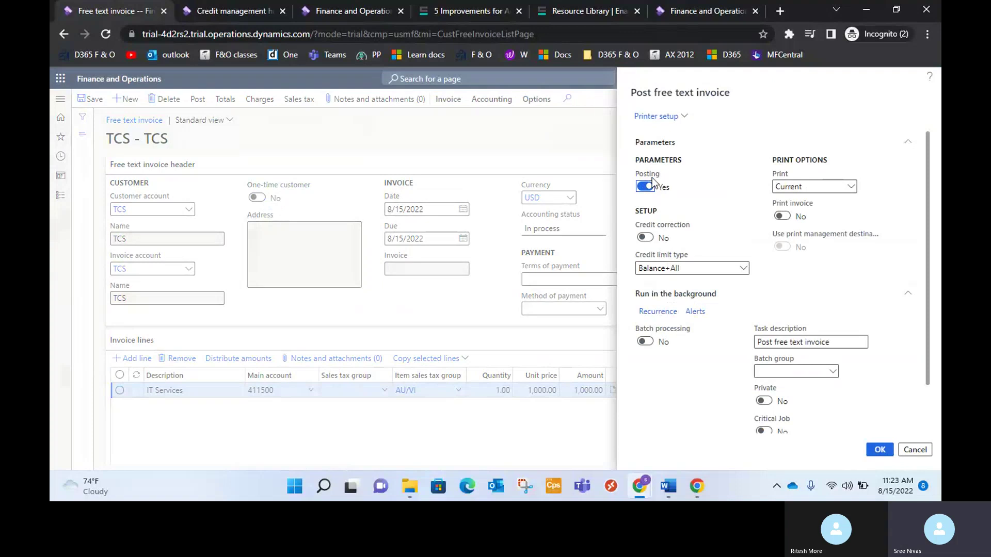
{"action": "mouse_move", "coordinate": [652, 179]}
{"action": "left_click", "coordinate": [743, 268]}
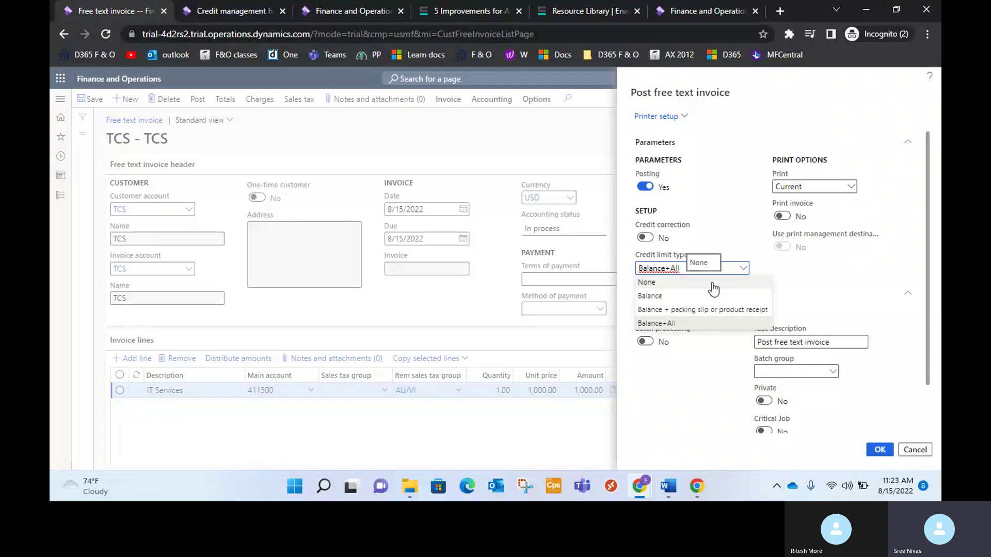
{"action": "left_click", "coordinate": [672, 282]}
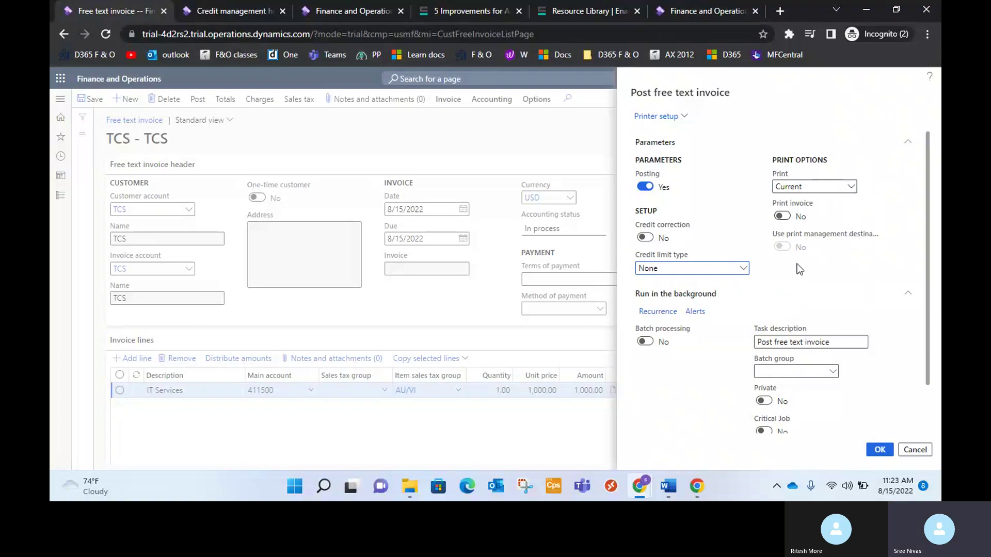
Define the background posting recurrence with start date 8/1/2022 and an end-by date of 8/1/2023.
{"action": "scroll", "coordinate": [664, 385], "scroll_direction": "down", "scroll_amount": 1}
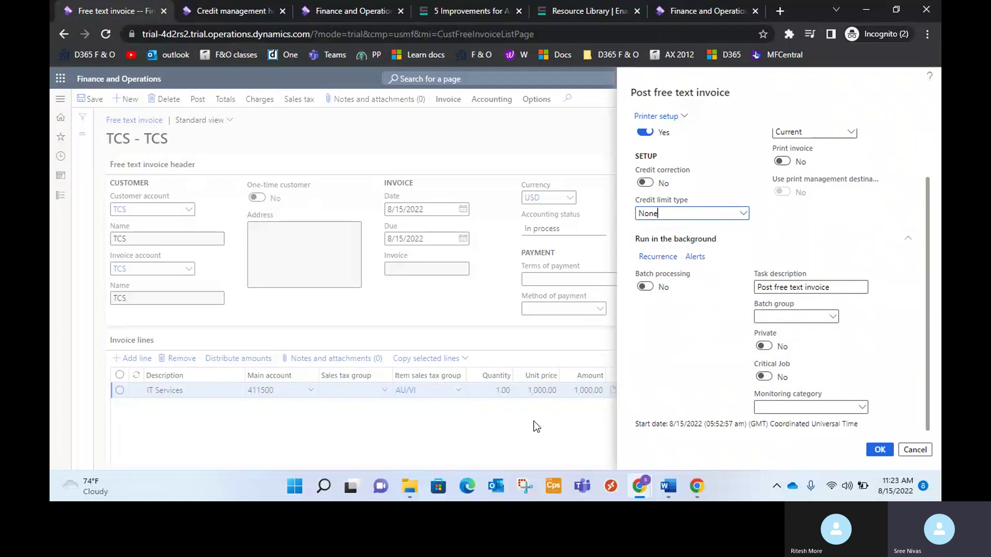
{"action": "left_click", "coordinate": [651, 258]}
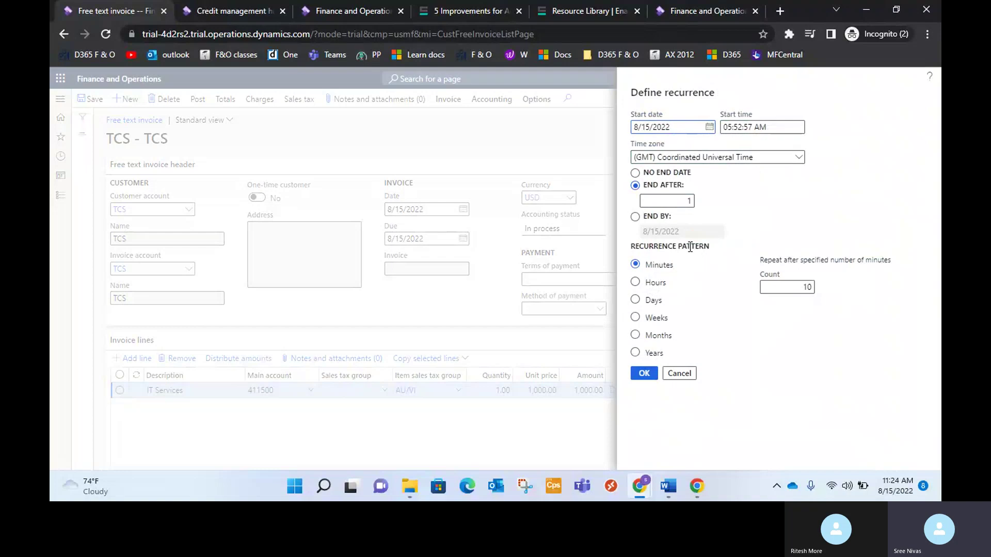
{"action": "left_click", "coordinate": [689, 202]}
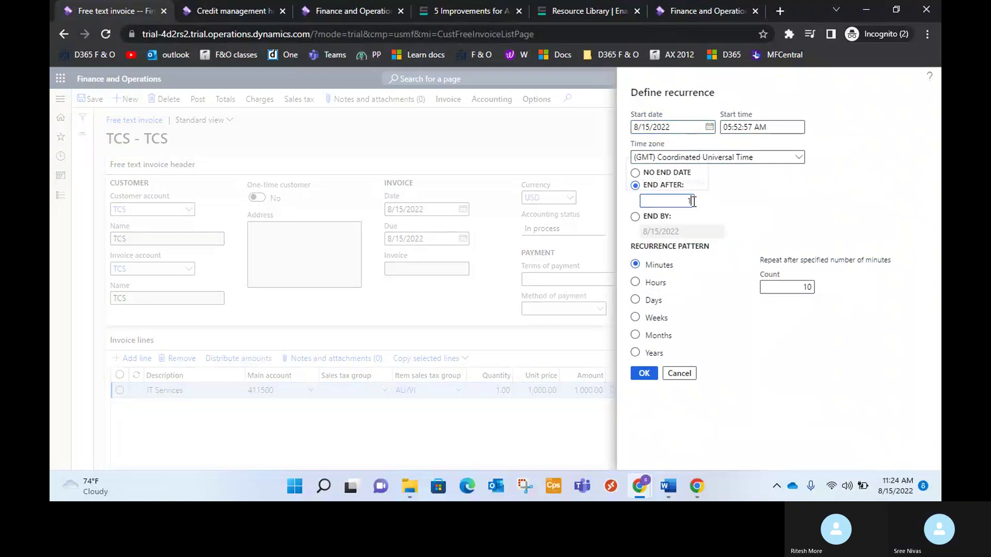
{"action": "left_click", "coordinate": [635, 217]}
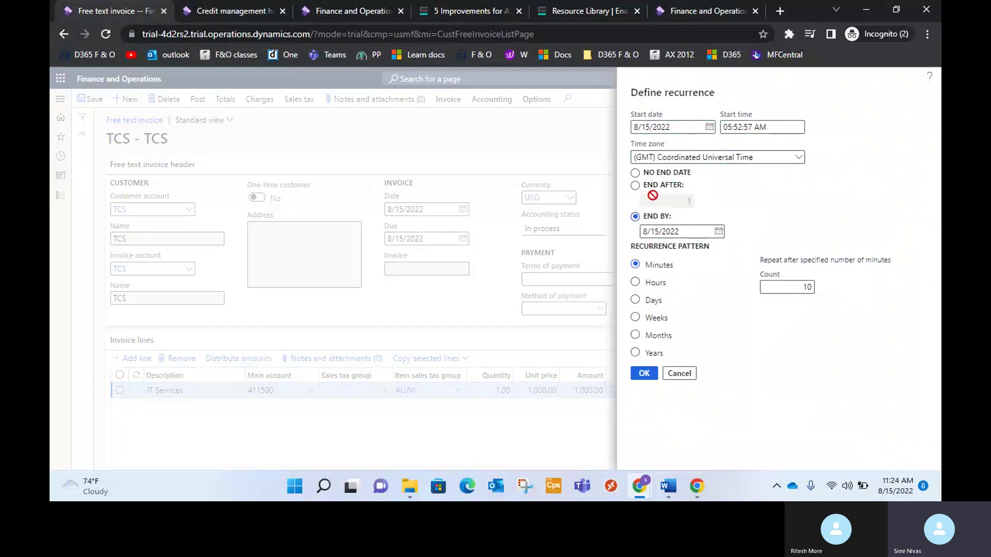
{"action": "left_click", "coordinate": [665, 175]}
{"action": "left_click", "coordinate": [710, 127]}
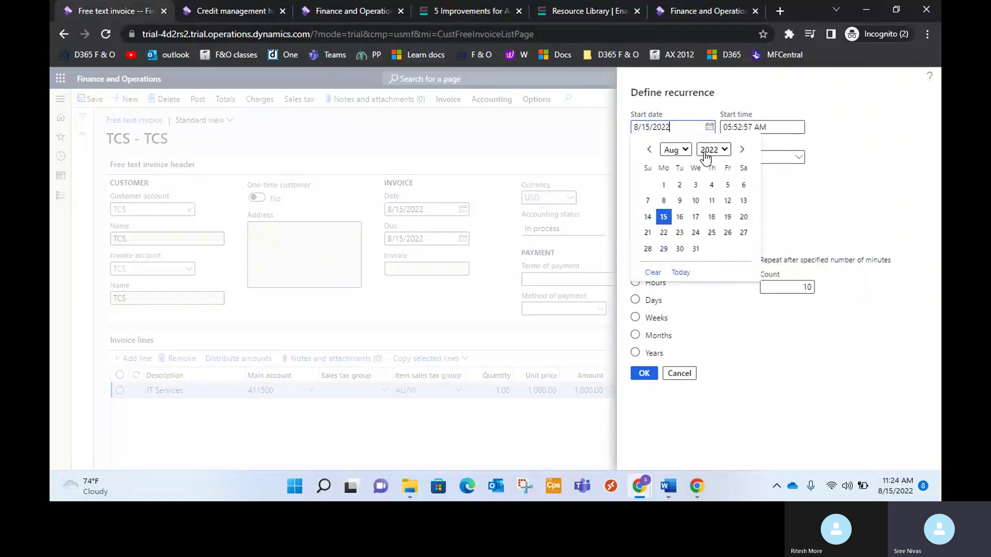
{"action": "left_click", "coordinate": [664, 185]}
{"action": "left_click", "coordinate": [719, 232]}
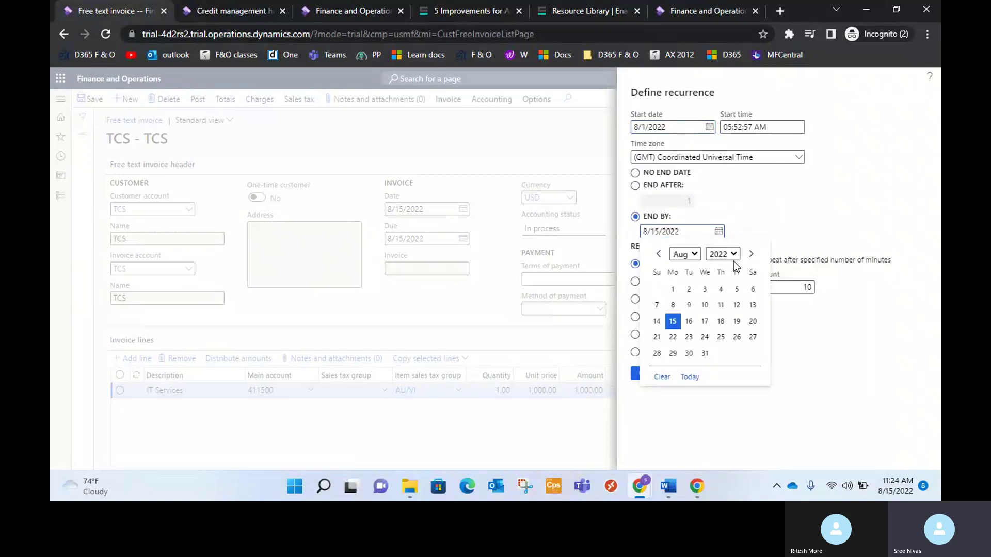
{"action": "left_click", "coordinate": [732, 254]}
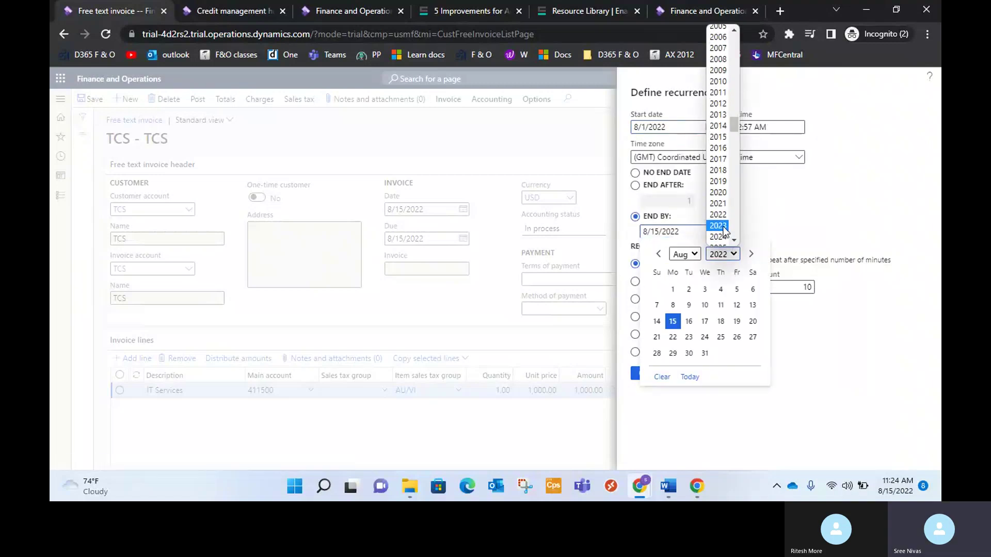
{"action": "left_click", "coordinate": [719, 234]}
{"action": "left_click", "coordinate": [688, 290]}
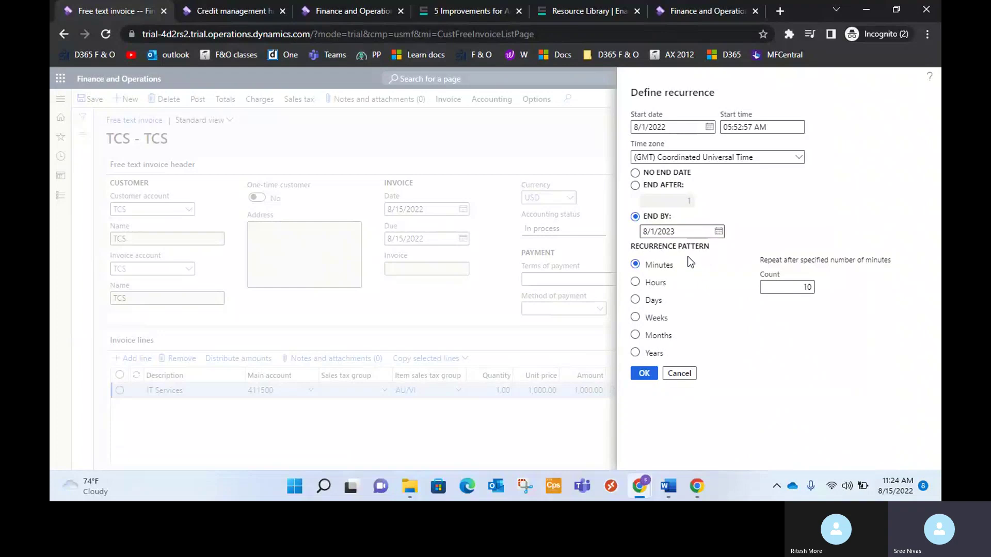
Try a monthly recurrence on day 30, check the weekday interval options, and discard the recurrence definition.
{"action": "left_click", "coordinate": [635, 335]}
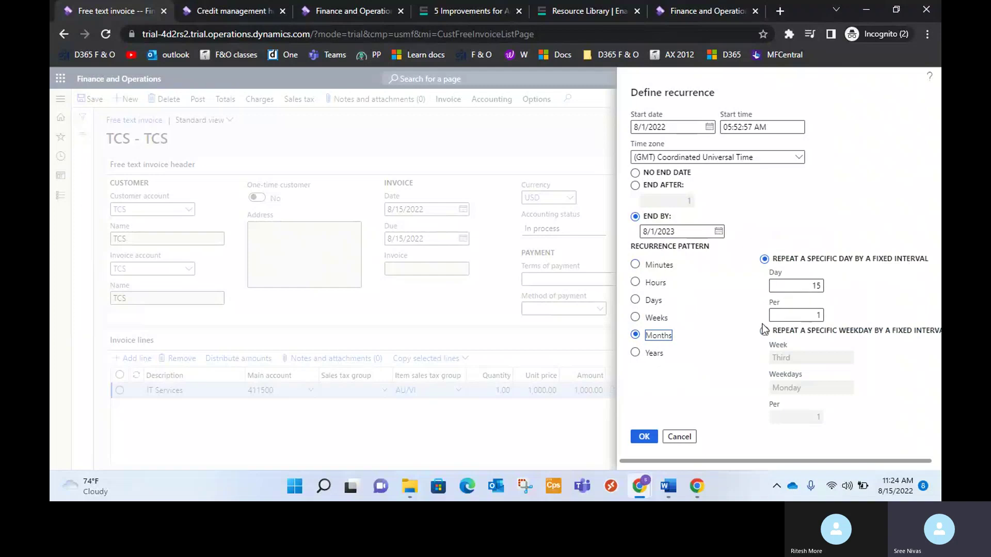
{"action": "left_click", "coordinate": [818, 286]}
{"action": "left_click", "coordinate": [813, 286]}
{"action": "left_click", "coordinate": [763, 333]}
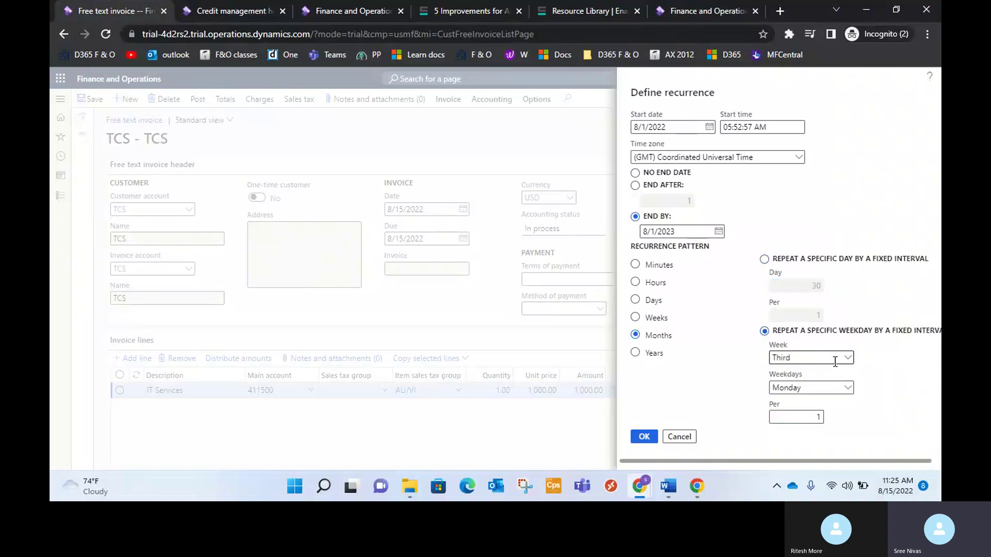
{"action": "left_click", "coordinate": [847, 359]}
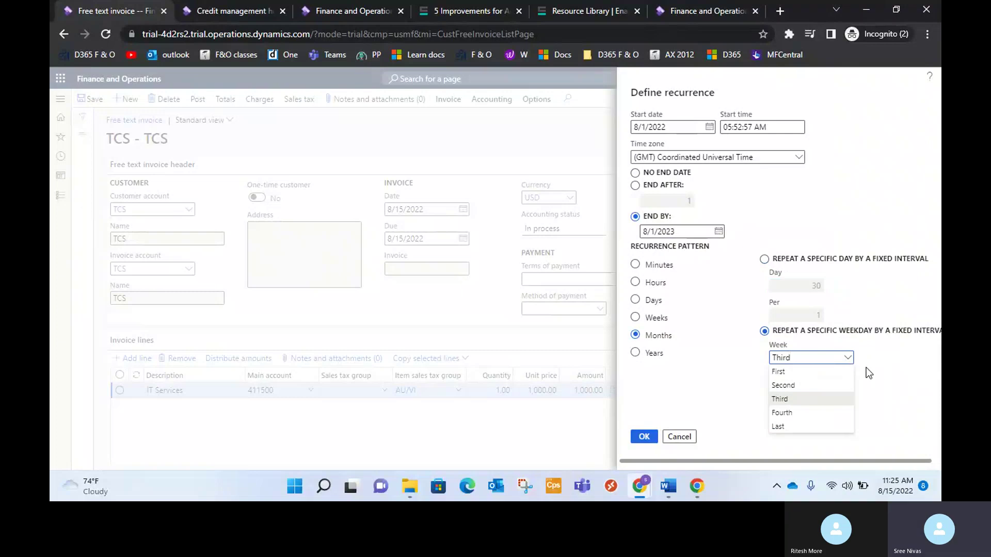
{"action": "left_click", "coordinate": [891, 361]}
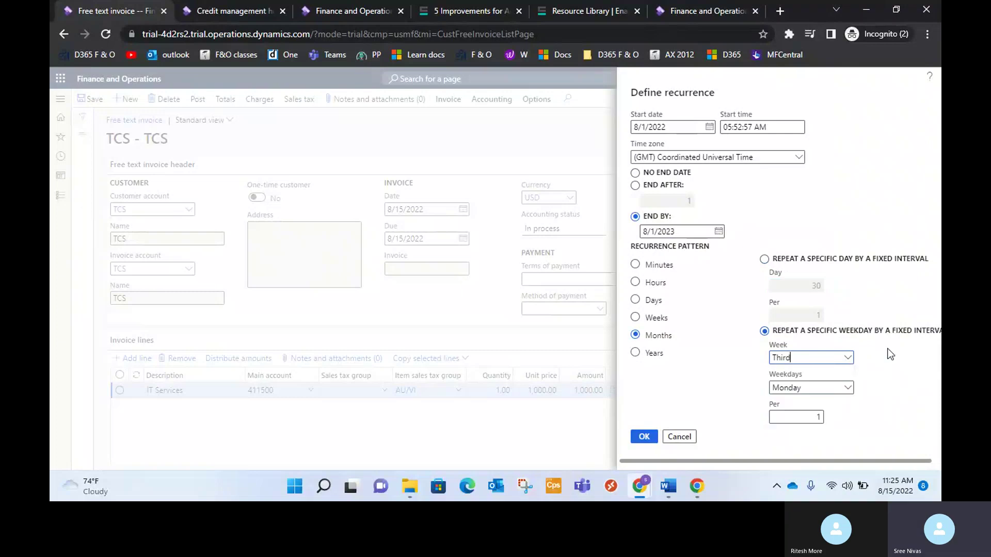
{"action": "left_click", "coordinate": [764, 259]}
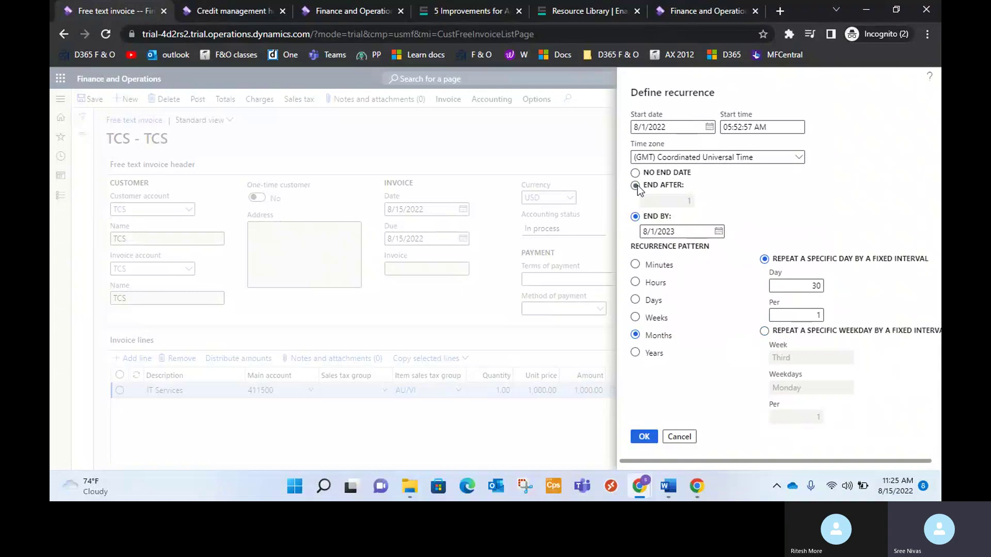
{"action": "left_click", "coordinate": [679, 437]}
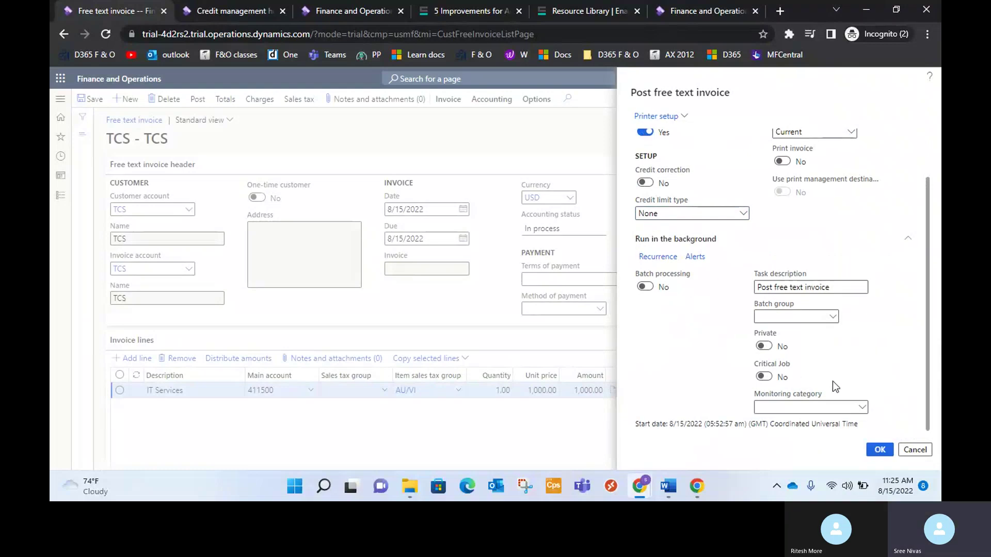
Post the TCS free text invoice with the chosen parameters.
{"action": "left_click", "coordinate": [881, 450]}
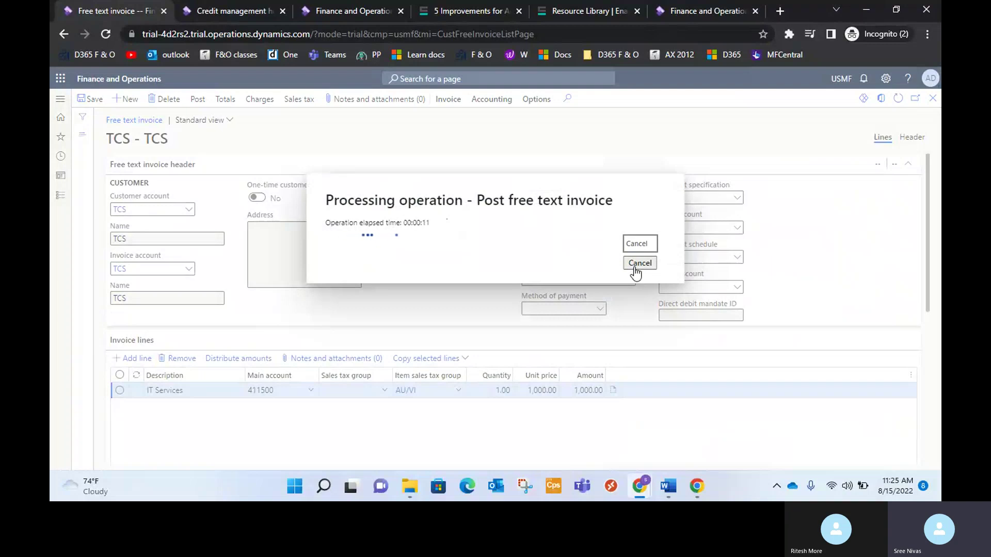
Switch to the Skype call, mute and unmute the microphone, and return to the free text invoice in Dynamics 365.
{"action": "key", "text": "alt+Tab"}
{"action": "key", "text": "alt+Tab"}
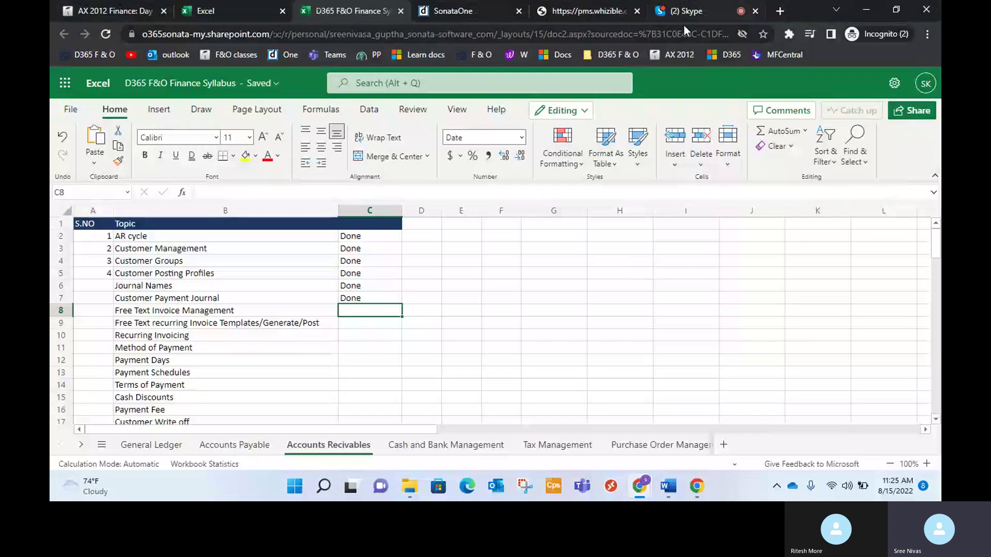
{"action": "left_click", "coordinate": [682, 11]}
{"action": "left_click", "coordinate": [450, 426]}
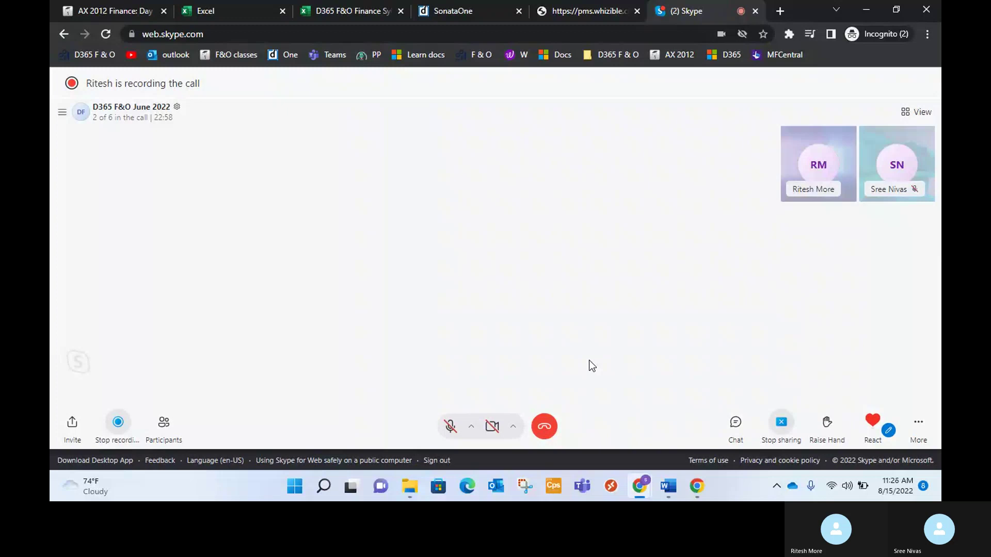
{"action": "left_click", "coordinate": [450, 427]}
{"action": "key", "text": "alt+Tab"}
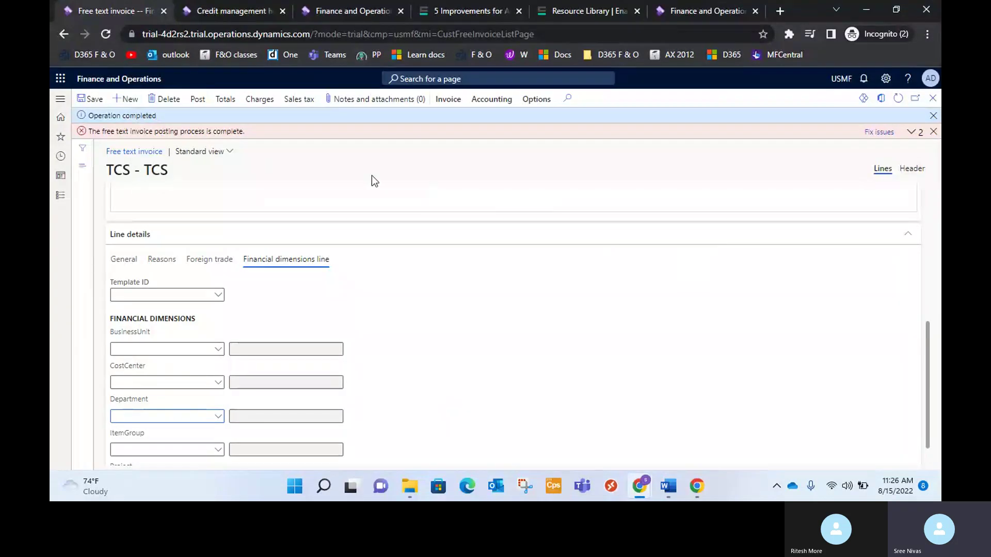
Expand the invoice posting messages and copy the error text about the missing posting definition.
{"action": "left_click", "coordinate": [912, 135]}
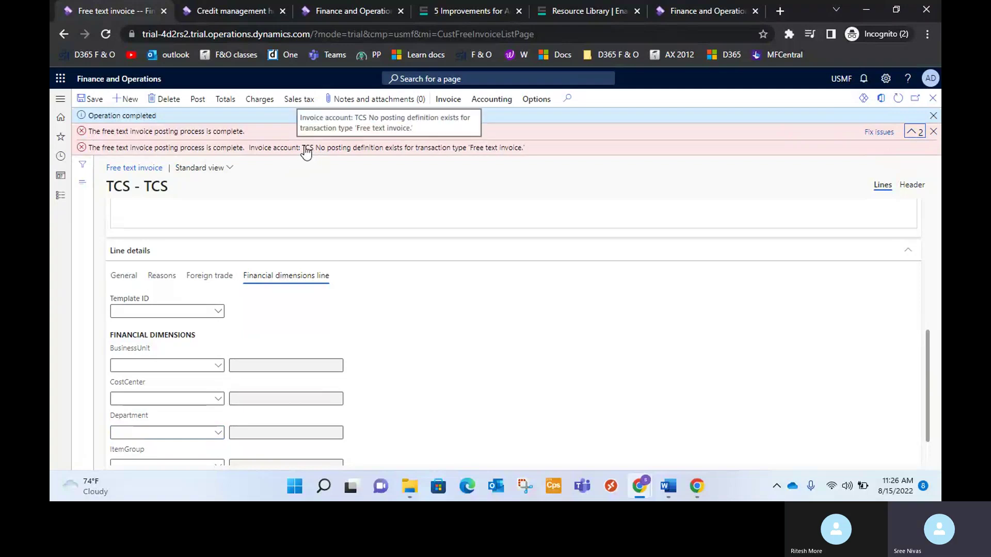
{"action": "left_click_drag", "start_coordinate": [315, 149], "coordinate": [521, 155]}
{"action": "key", "text": "ctrl+c"}
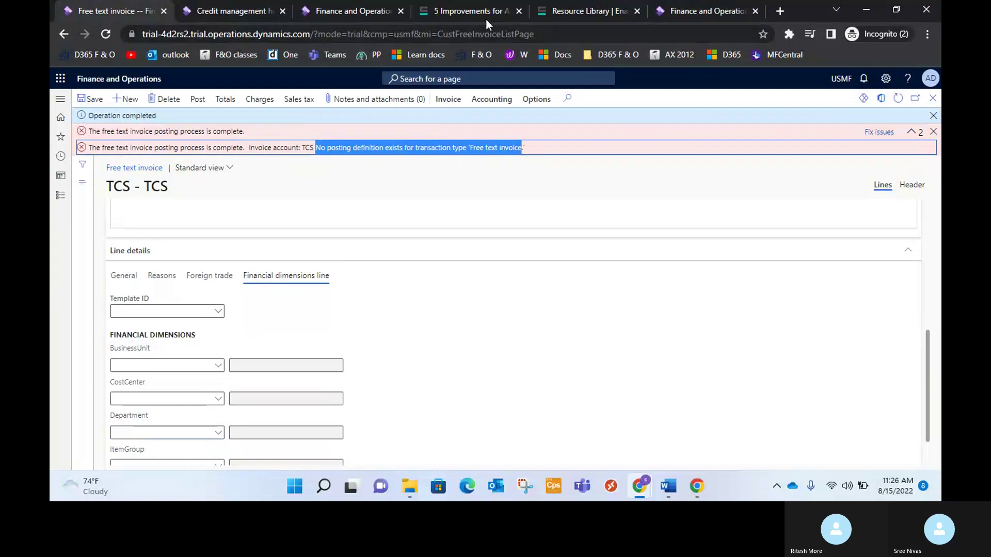
Search Google in a new tab for "No posting definition exists for transaction type 'Free text invoice in d365".
{"action": "left_click", "coordinate": [780, 11]}
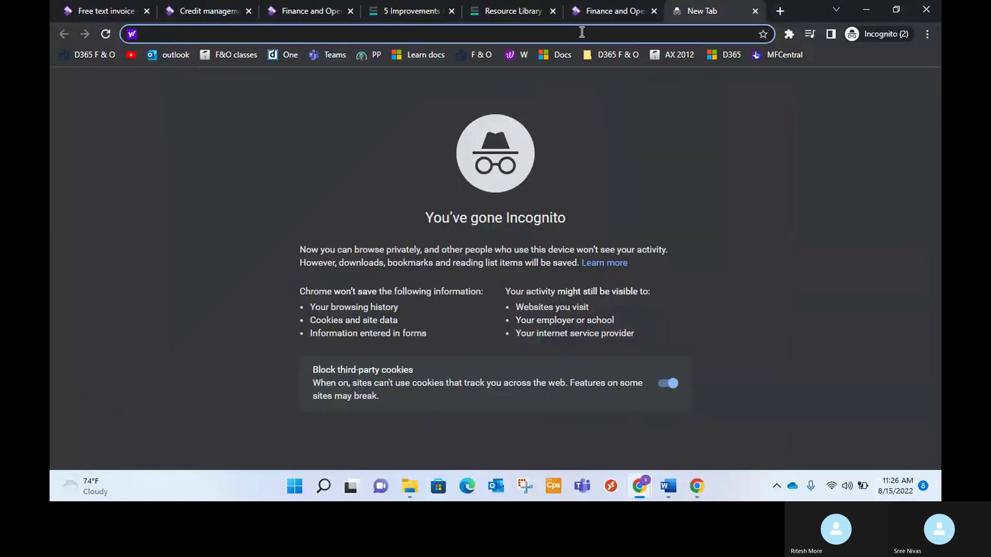
{"action": "type", "text": "google.co.in"}
{"action": "key", "text": "Return"}
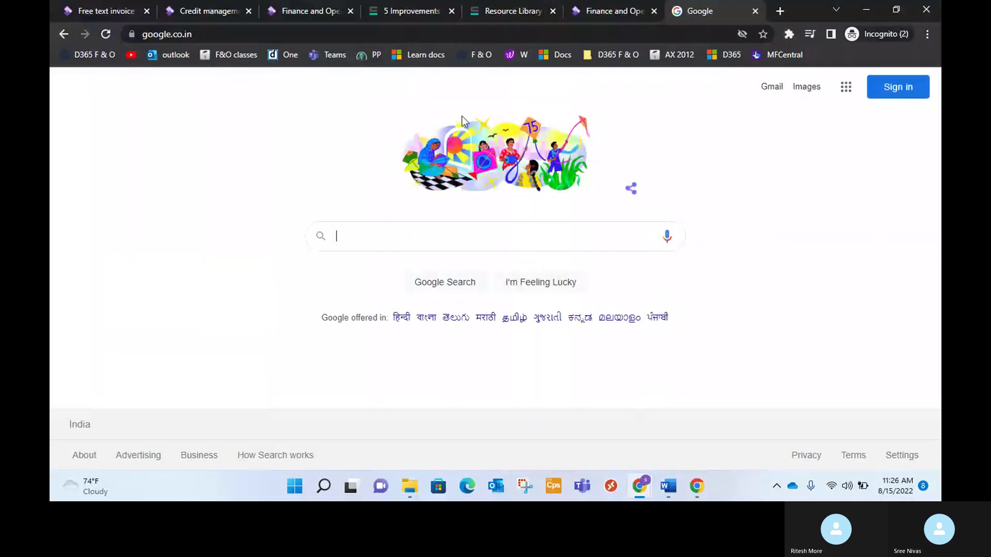
{"action": "left_click", "coordinate": [386, 235]}
{"action": "key", "text": "ctrl+v"}
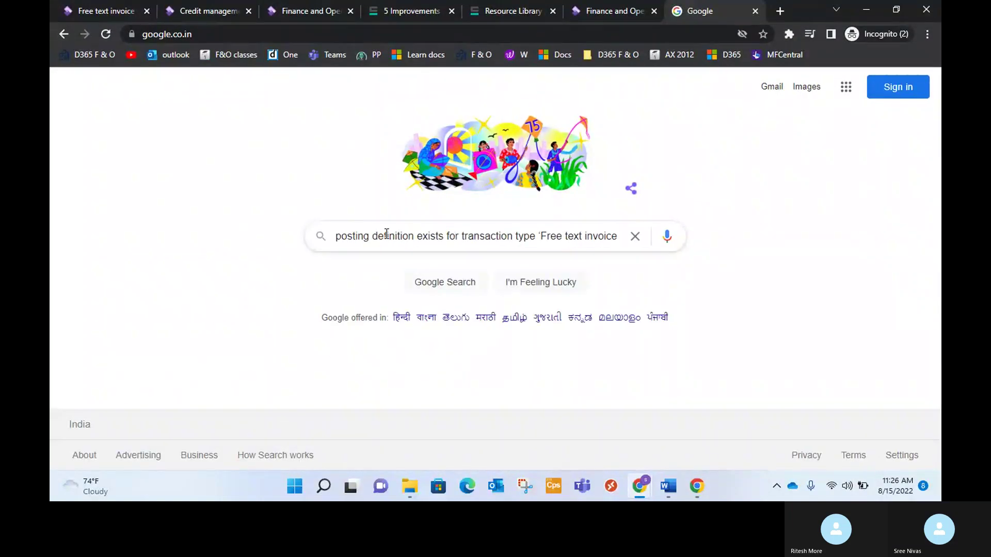
{"action": "type", "text": "in d36"}
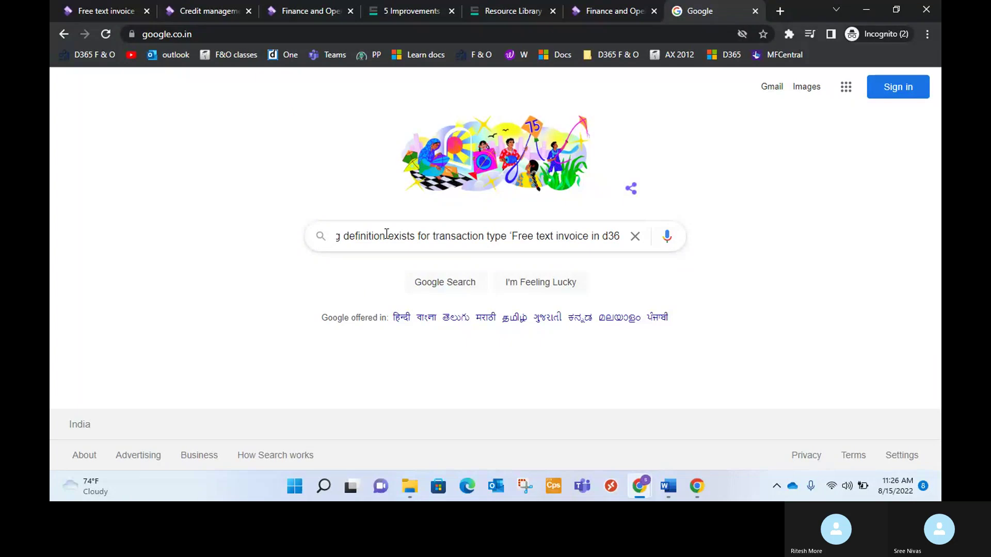
{"action": "type", "text": "5"}
{"action": "key", "text": "Return"}
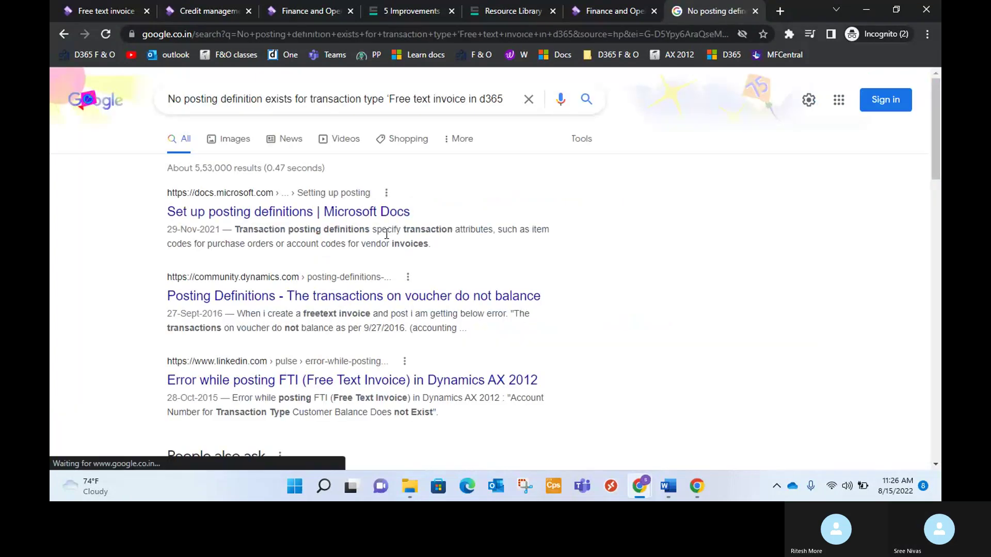
Open the Microsoft Docs, Dynamics community and LinkedIn results on posting definitions and free text invoice errors in separate tabs.
{"action": "right_click", "coordinate": [370, 212]}
{"action": "left_click", "coordinate": [438, 224]}
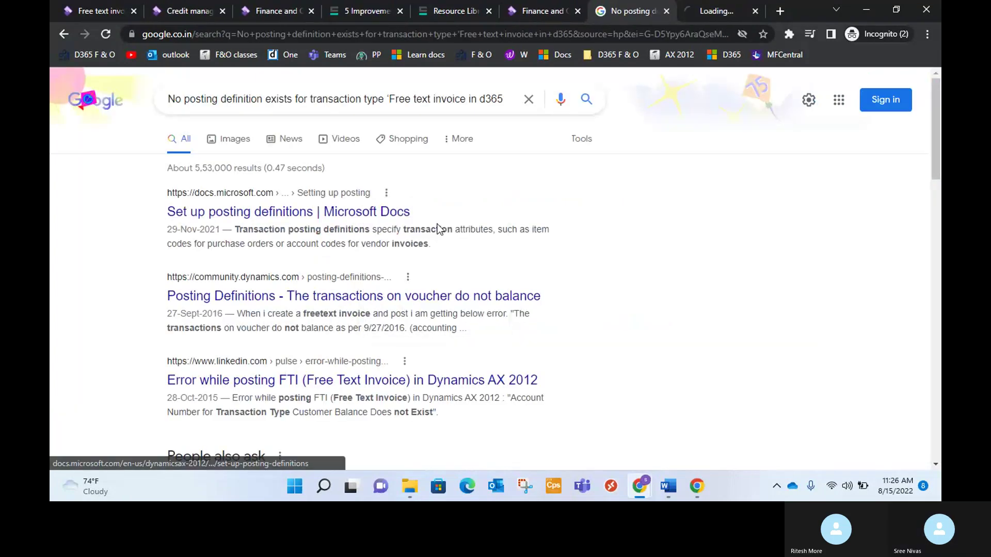
{"action": "right_click", "coordinate": [456, 299]}
{"action": "left_click", "coordinate": [532, 305]}
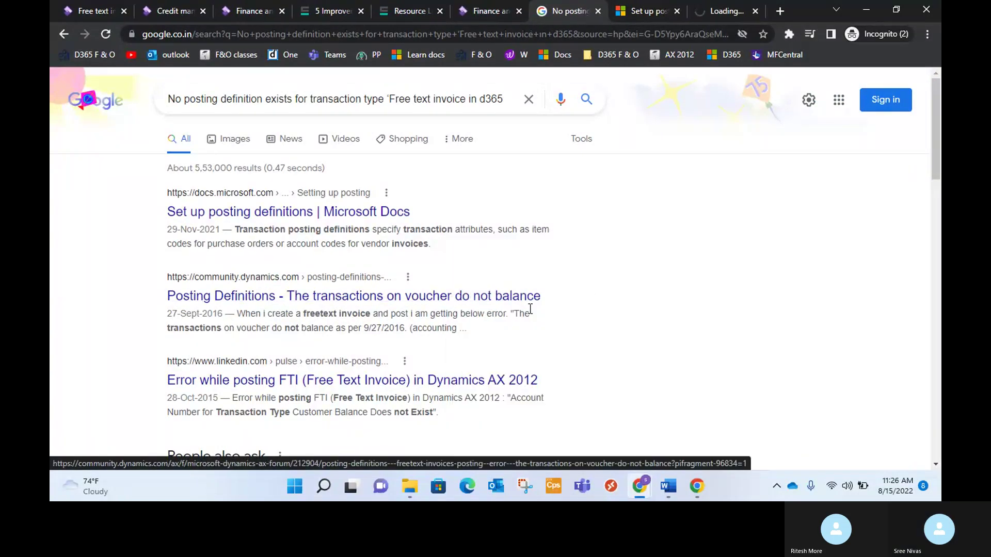
{"action": "right_click", "coordinate": [442, 381]}
{"action": "left_click", "coordinate": [614, 279]}
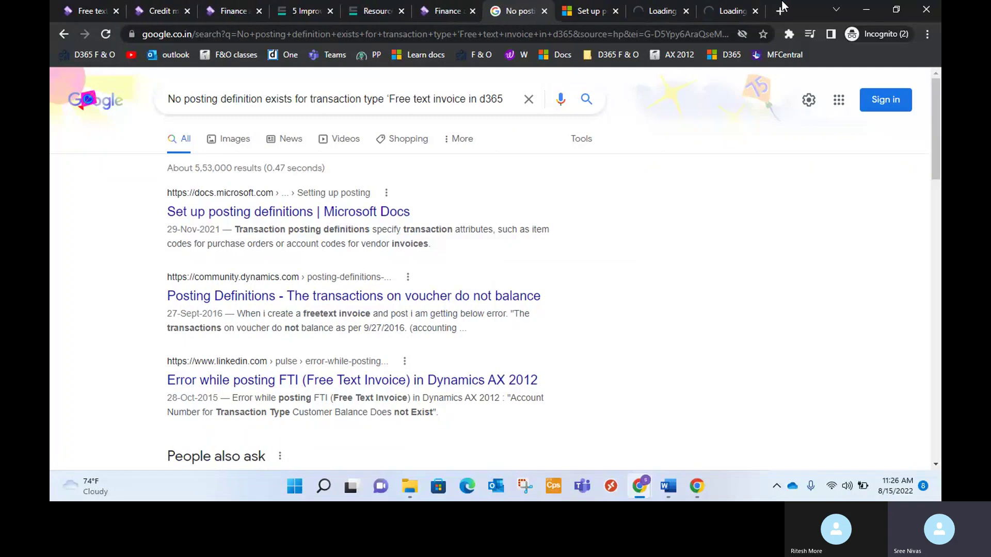
Read the Dynamics community thread on the free text invoice posting definitions error, and return to the TCS free text invoice.
{"action": "left_click", "coordinate": [653, 11]}
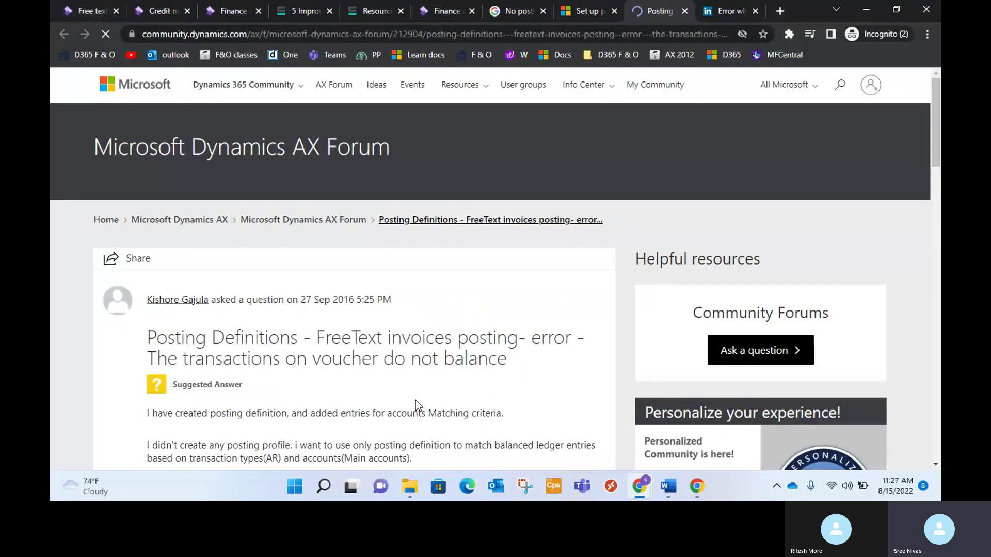
{"action": "scroll", "coordinate": [416, 401], "scroll_direction": "down", "scroll_amount": 2}
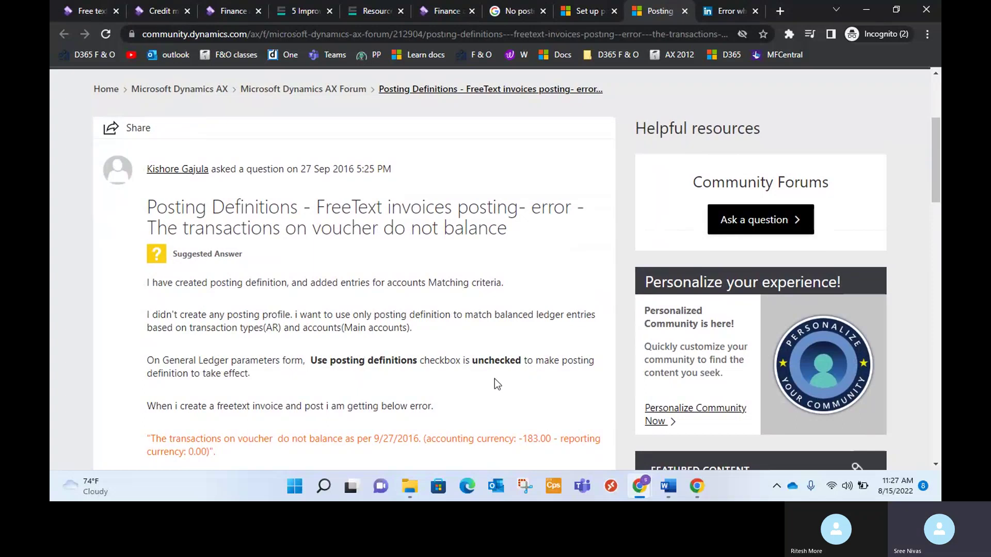
{"action": "left_click", "coordinate": [82, 11]}
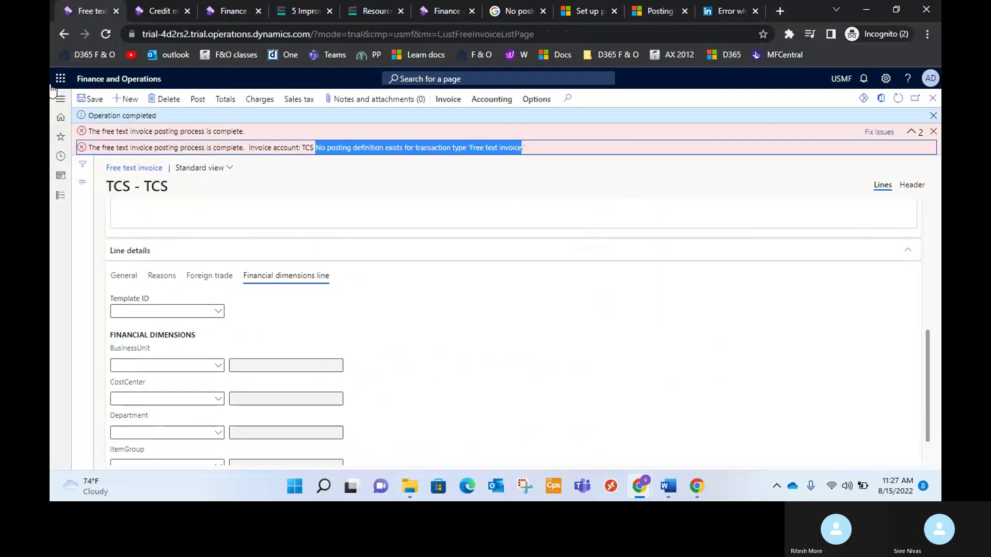
Open the General ledger parameters from the General ledger module's ledger setup in the browser tab showing the credit management hold list.
{"action": "left_click", "coordinate": [163, 11]}
{"action": "left_click", "coordinate": [61, 196]}
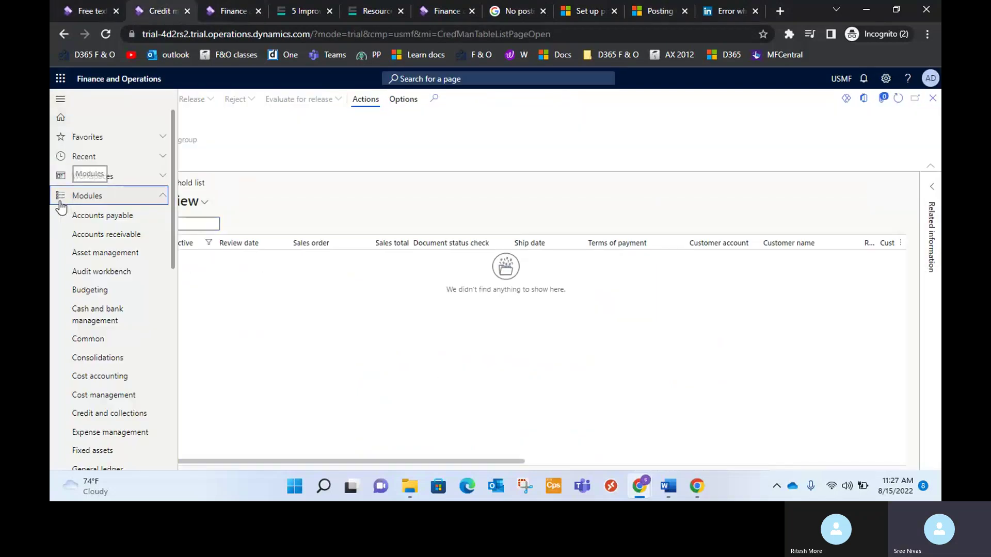
{"action": "scroll", "coordinate": [97, 356], "scroll_direction": "down", "scroll_amount": 3}
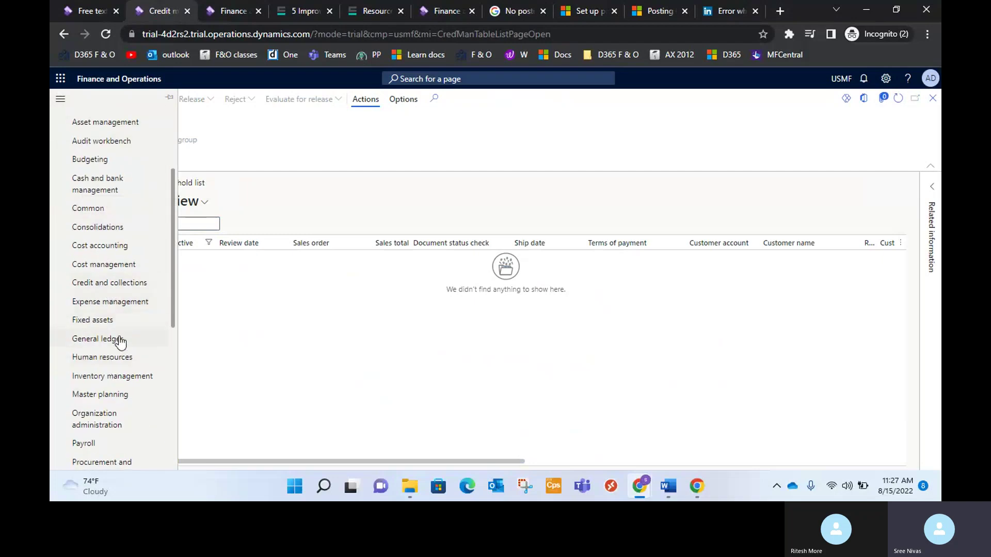
{"action": "left_click", "coordinate": [120, 341]}
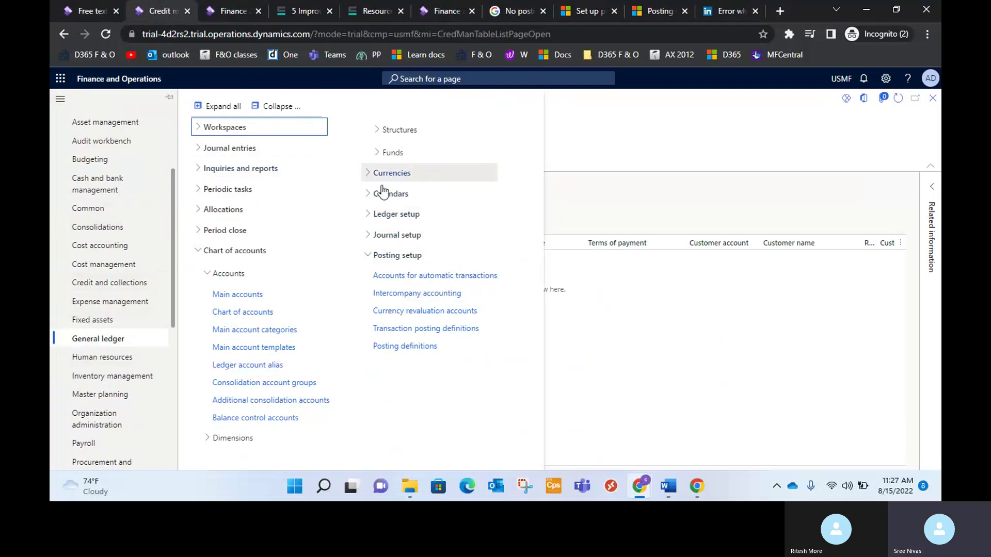
{"action": "left_click", "coordinate": [367, 235]}
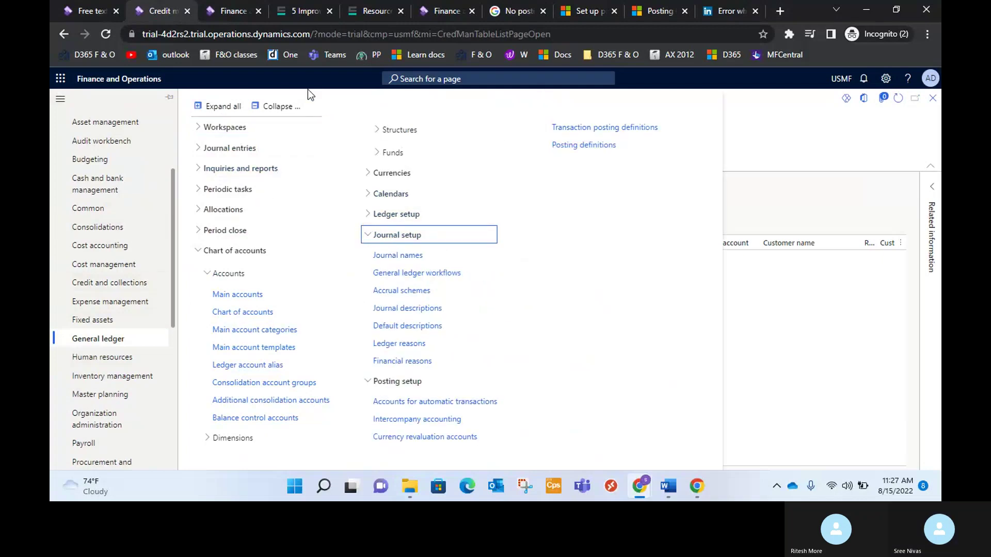
{"action": "left_click", "coordinate": [279, 107]}
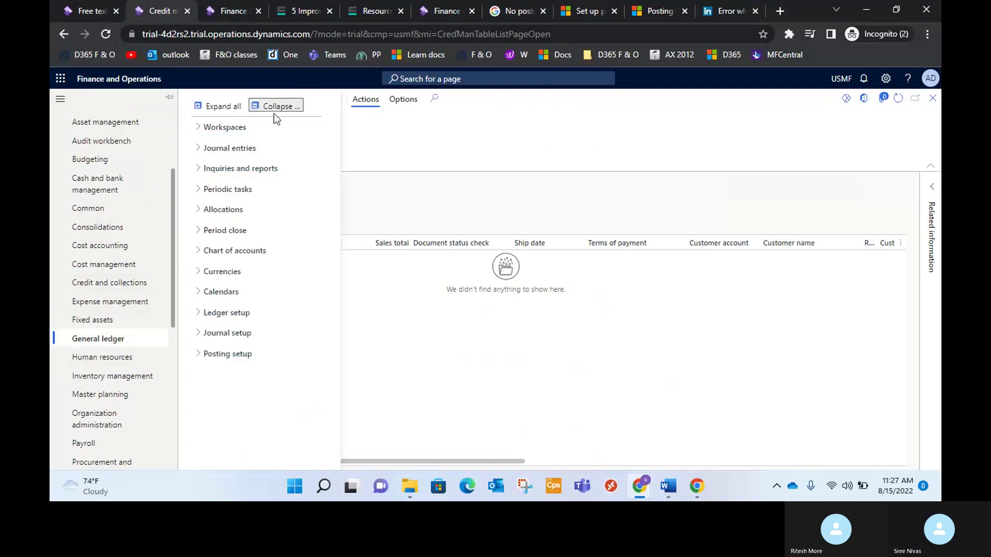
{"action": "triple_click", "coordinate": [197, 317]}
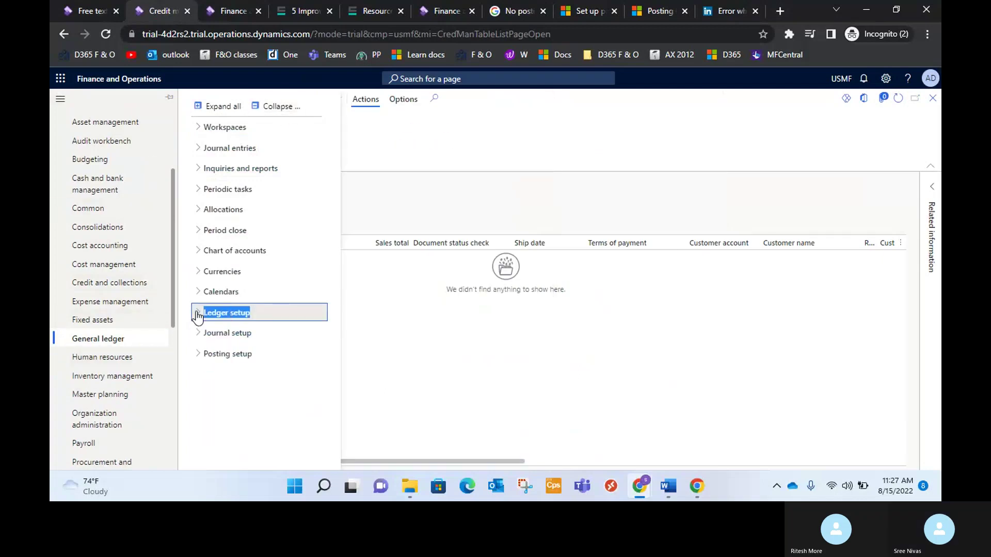
{"action": "left_click", "coordinate": [234, 350]}
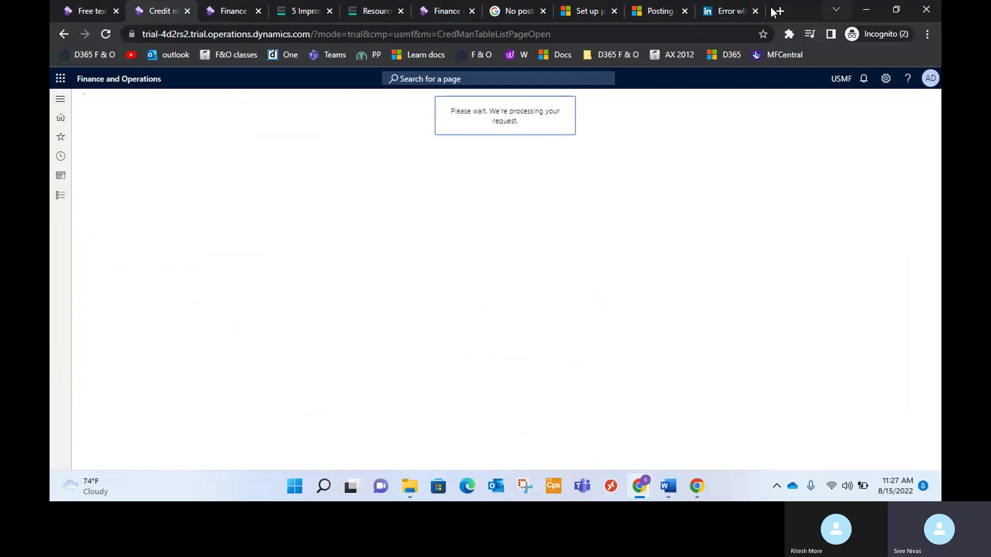
Revisit the Microsoft Docs article, the Google results and the community thread about the Use posting definitions setting.
{"action": "left_click", "coordinate": [580, 15]}
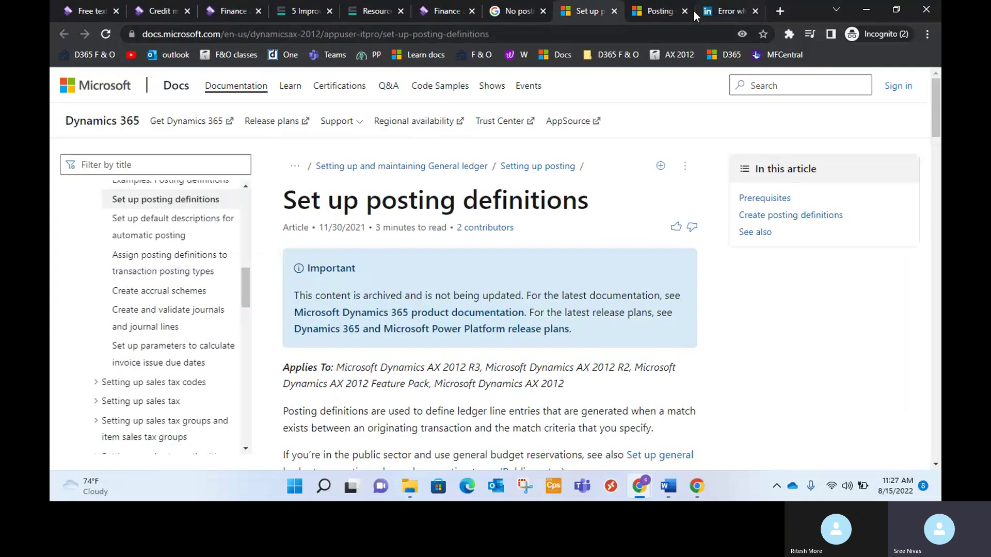
{"action": "left_click", "coordinate": [519, 13]}
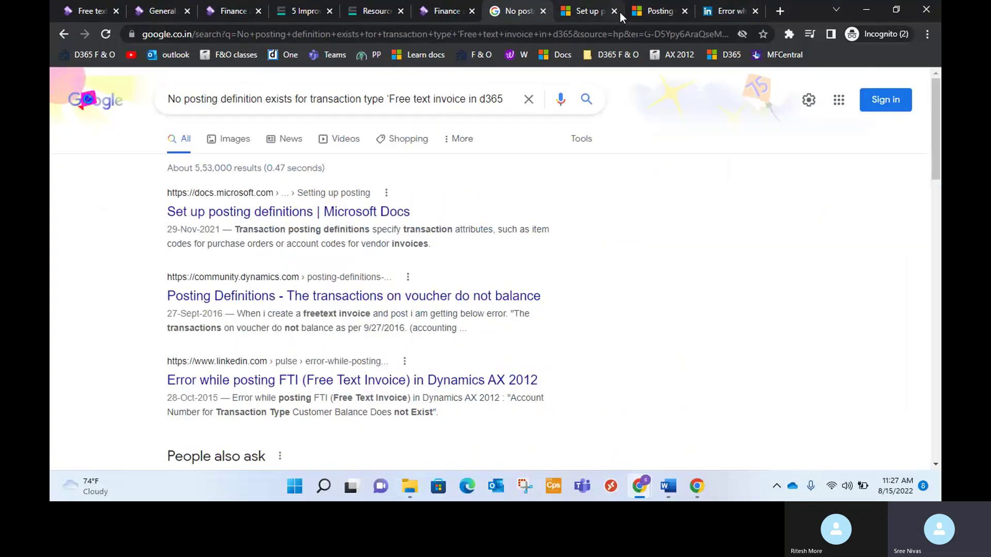
{"action": "left_click", "coordinate": [660, 11]}
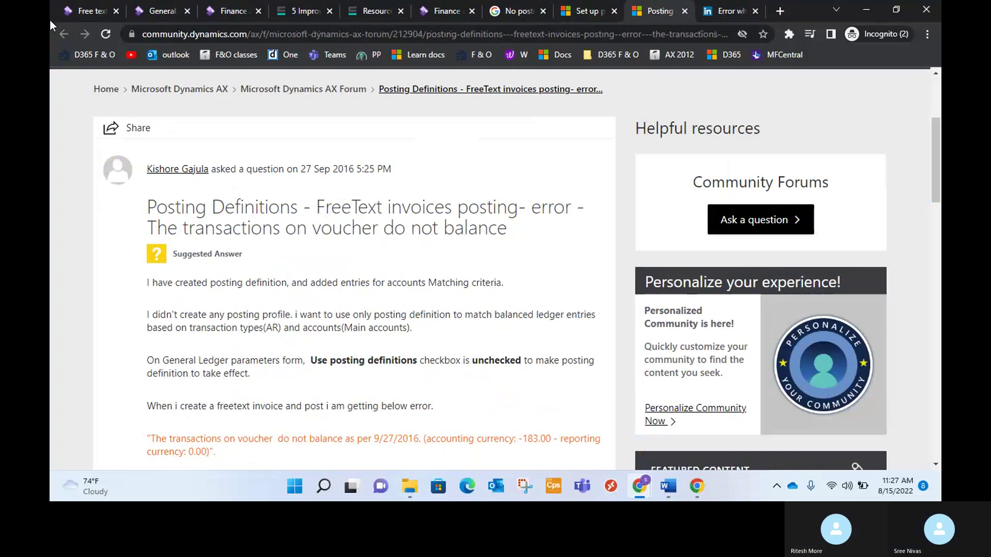
Set Use posting definitions to No in the General ledger parameters, accept the switch to posting profiles, and save.
{"action": "left_click", "coordinate": [147, 11]}
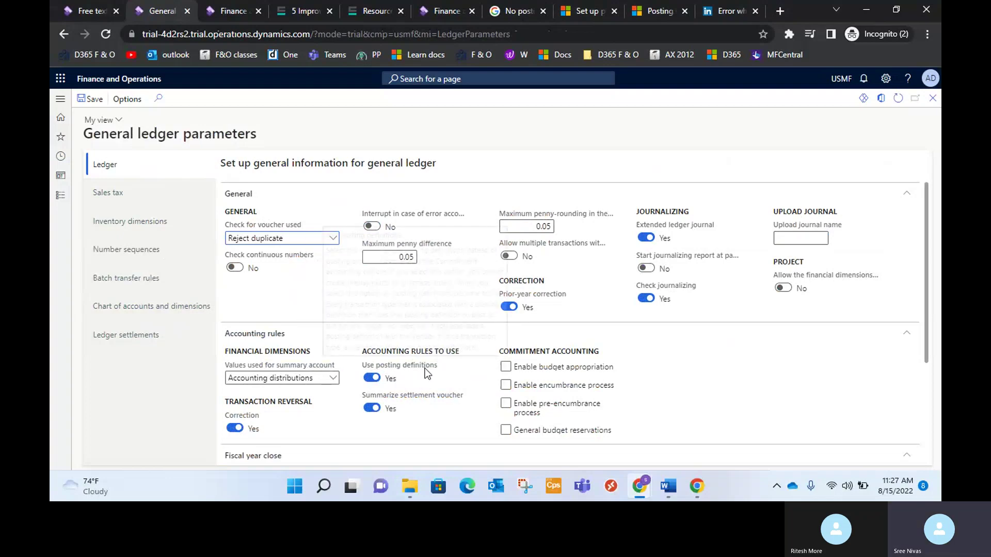
{"action": "mouse_move", "coordinate": [426, 373]}
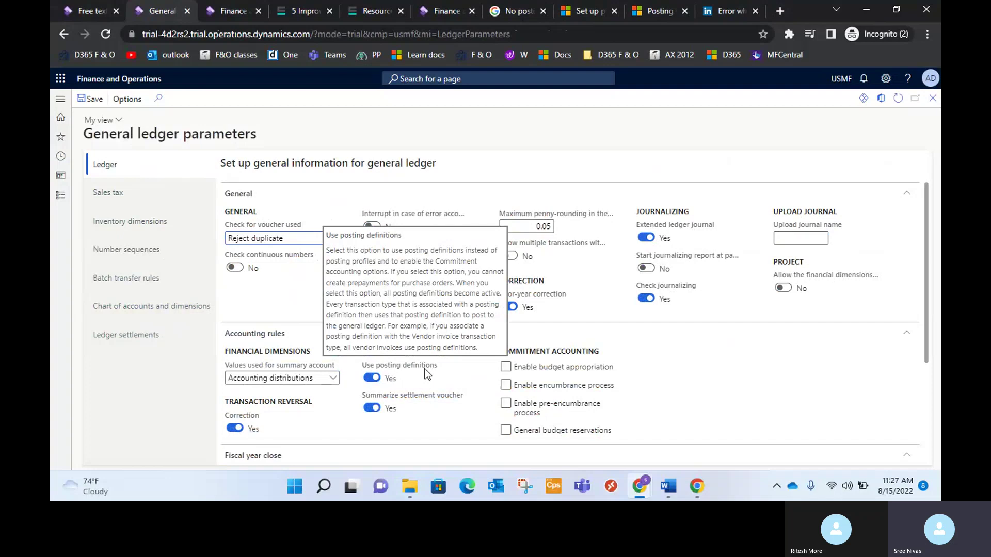
{"action": "left_click", "coordinate": [372, 380]}
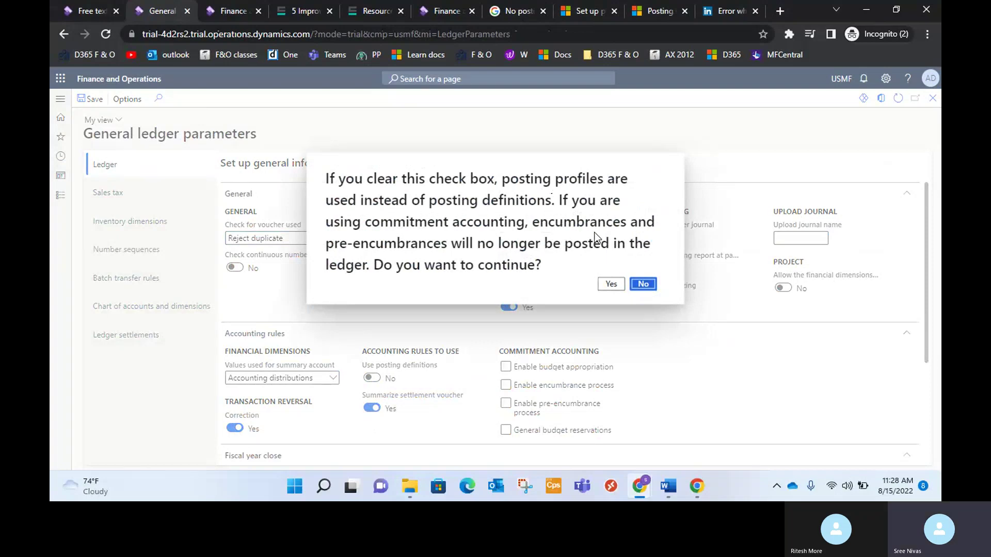
{"action": "left_click", "coordinate": [611, 285]}
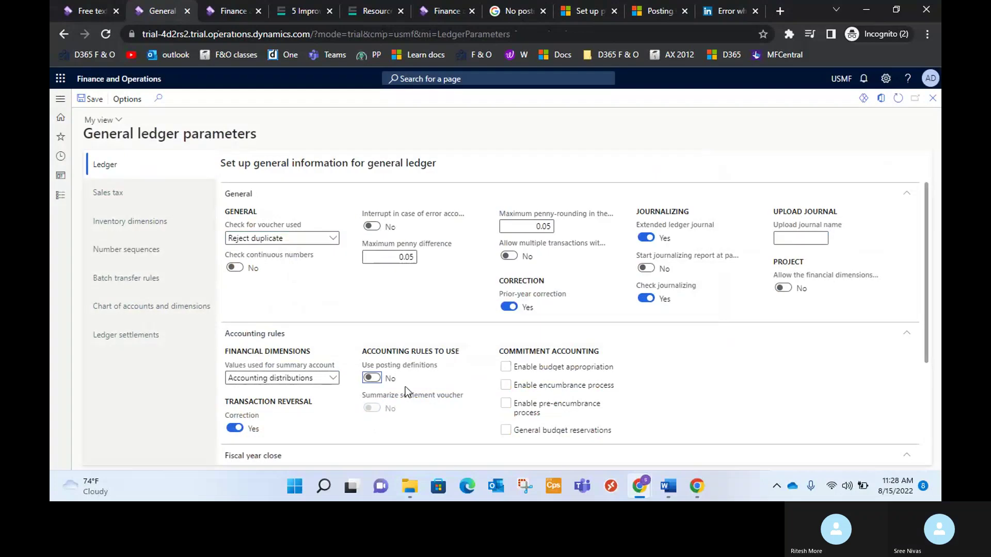
{"action": "left_click", "coordinate": [87, 99]}
Clear the old error messages on the TCS free text invoice and post it with the default posting parameters.
{"action": "left_click", "coordinate": [82, 11]}
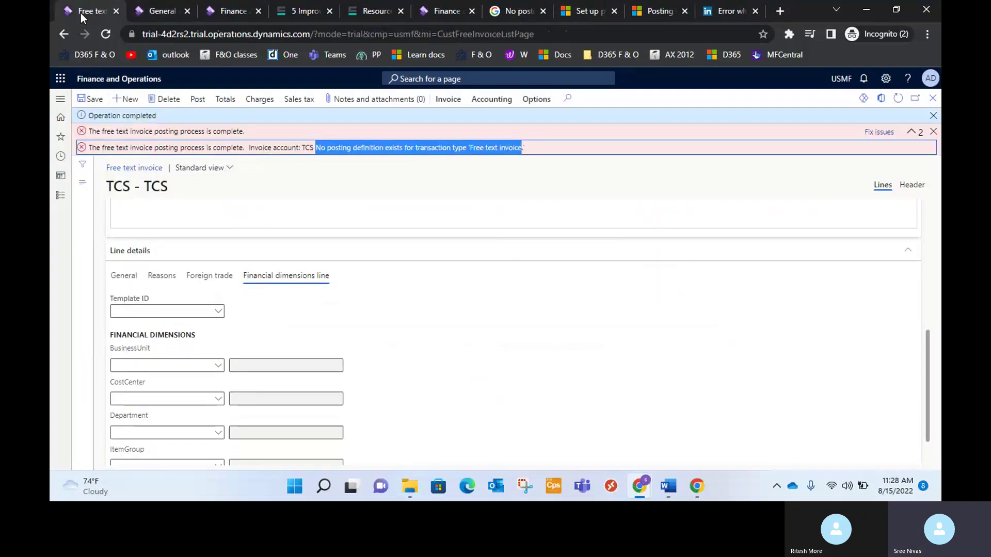
{"action": "left_click", "coordinate": [934, 133]}
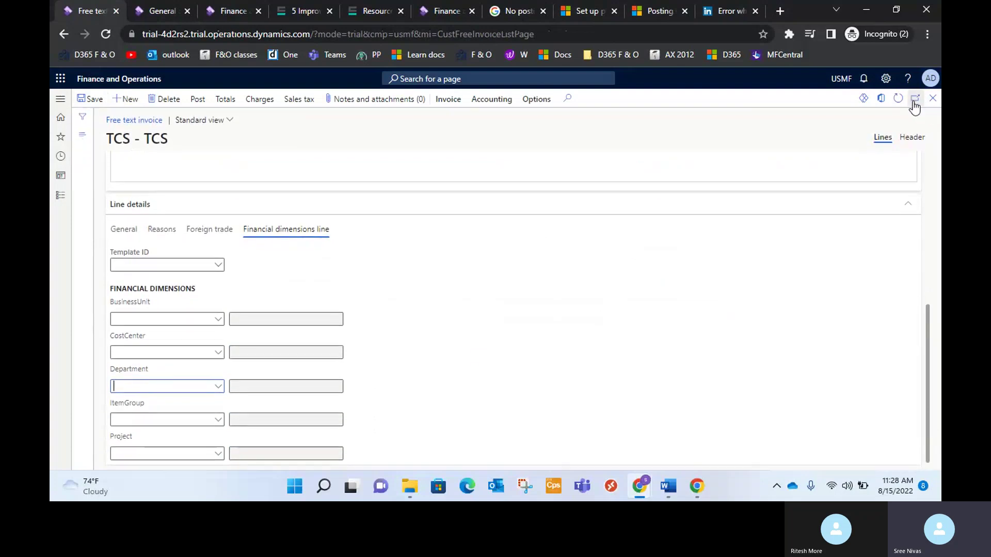
{"action": "left_click", "coordinate": [901, 99]}
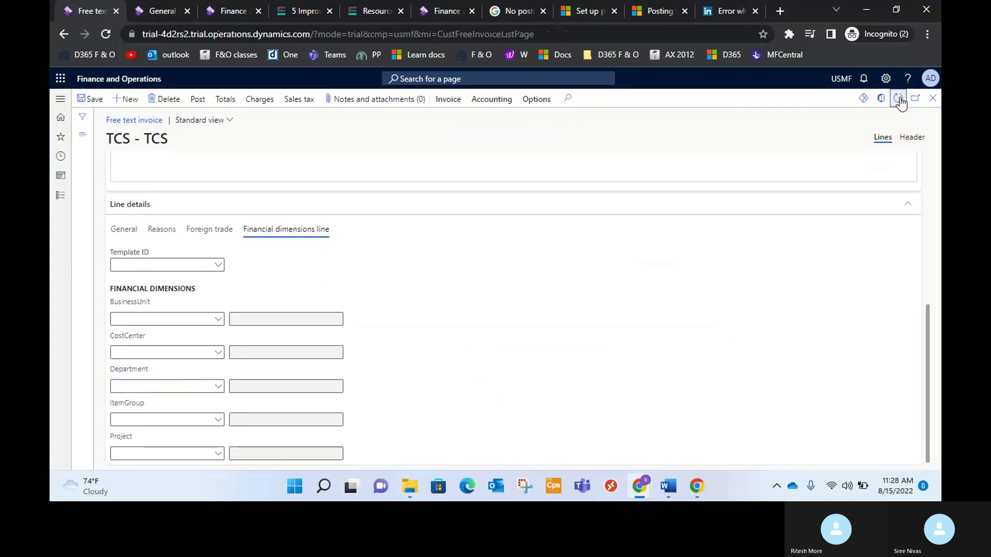
{"action": "left_click", "coordinate": [202, 100]}
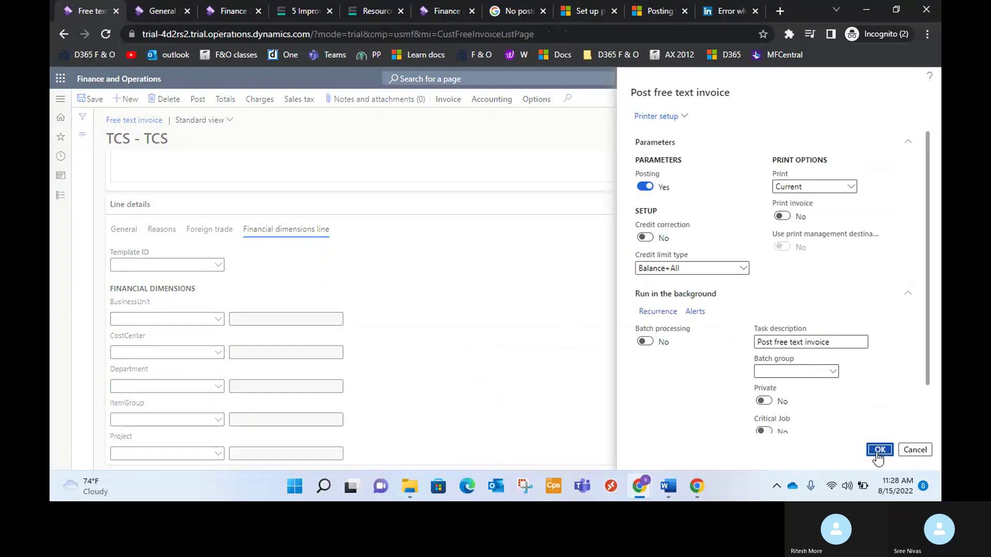
{"action": "left_click", "coordinate": [877, 451]}
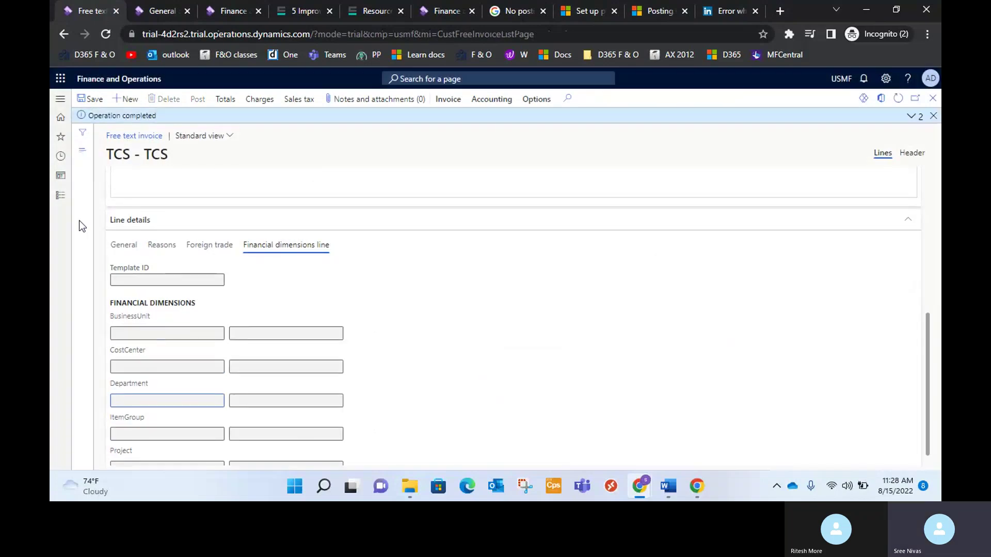
Review the Use posting definitions setting in the General ledger parameters and the entries under the General ledger's posting setup.
{"action": "left_click", "coordinate": [141, 8]}
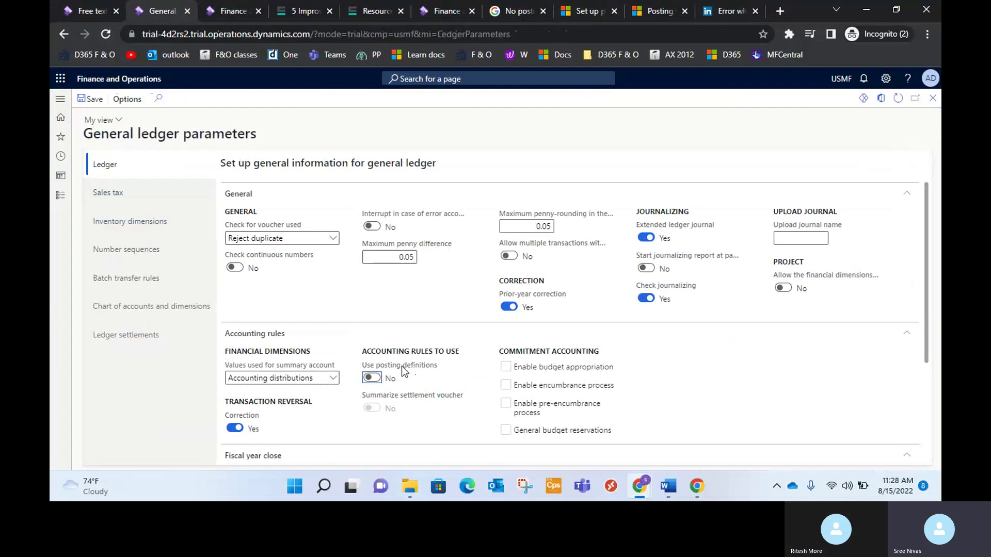
{"action": "mouse_move", "coordinate": [425, 368]}
{"action": "left_click", "coordinate": [60, 198]}
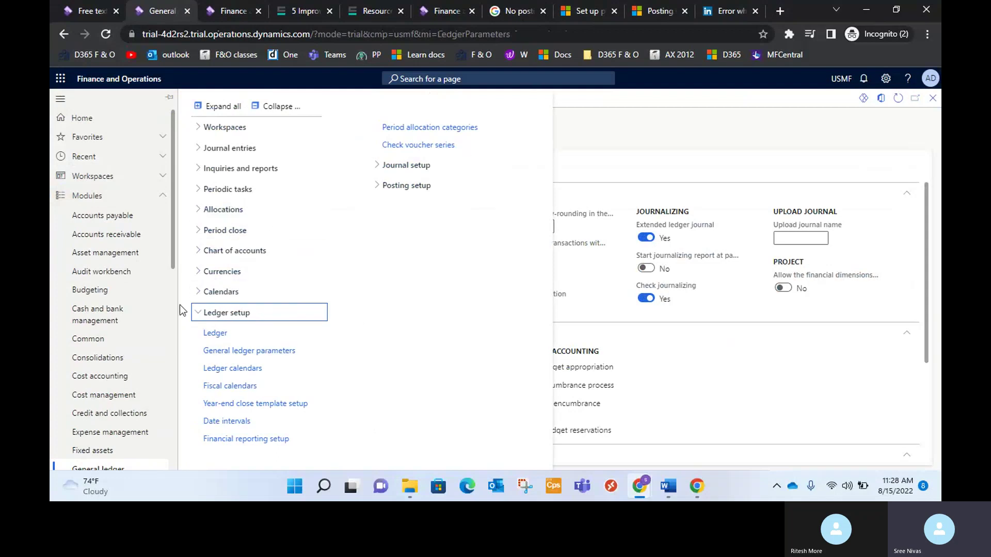
{"action": "left_click", "coordinate": [377, 187]}
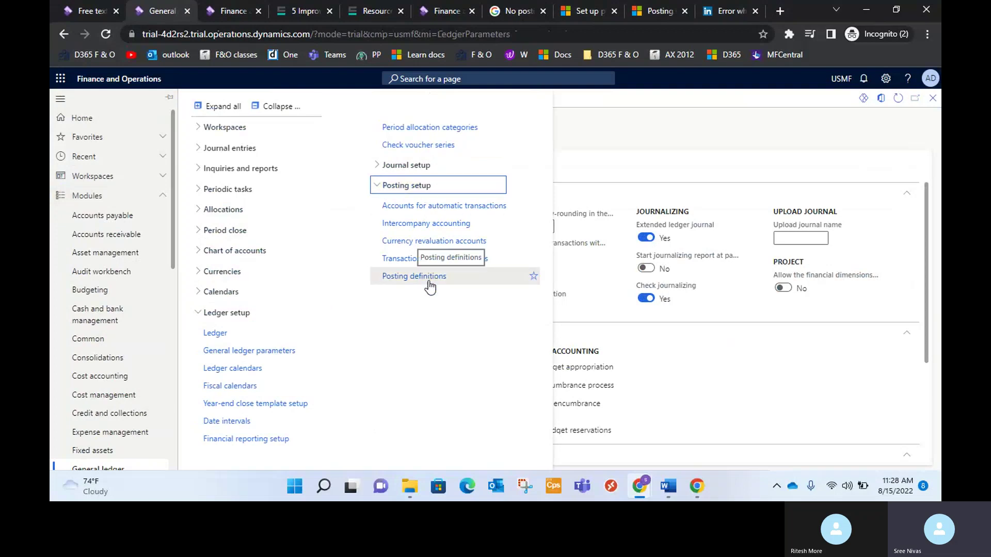
{"action": "left_click", "coordinate": [724, 128]}
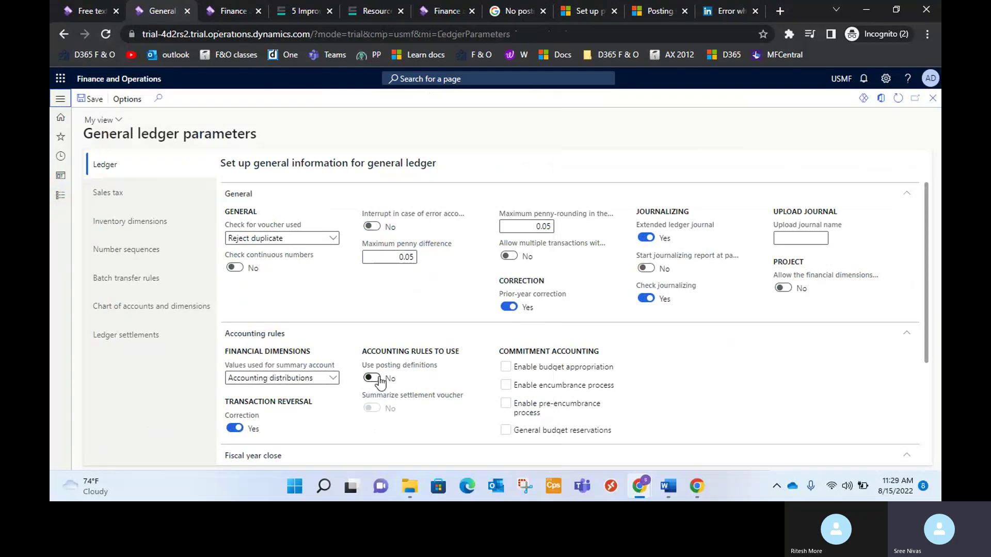
View the accounting of the TCS free text invoice and examine the customer balance and revenue lines in its subledger journal.
{"action": "left_click", "coordinate": [68, 12]}
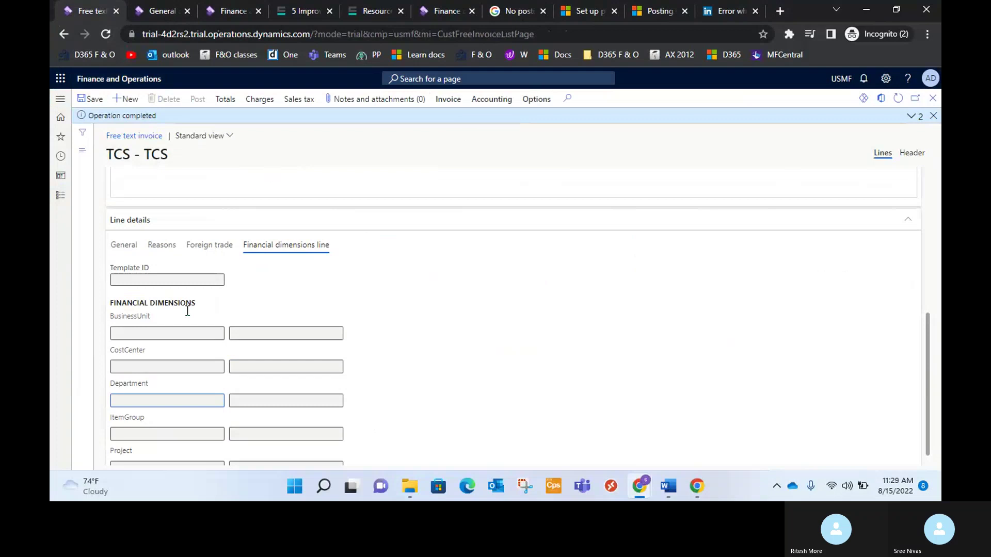
{"action": "scroll", "coordinate": [269, 403], "scroll_direction": "up", "scroll_amount": 10}
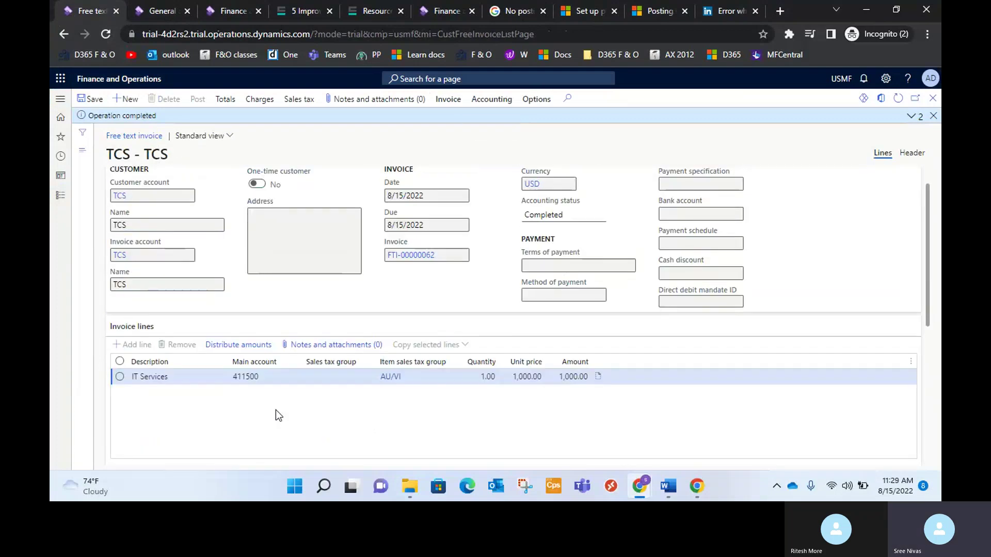
{"action": "left_click", "coordinate": [461, 107]}
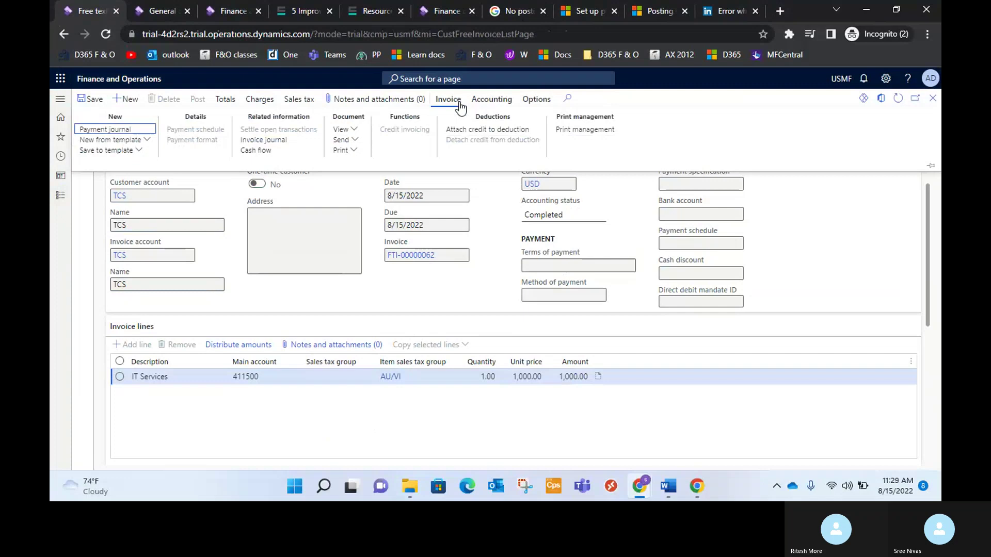
{"action": "left_click", "coordinate": [489, 105]}
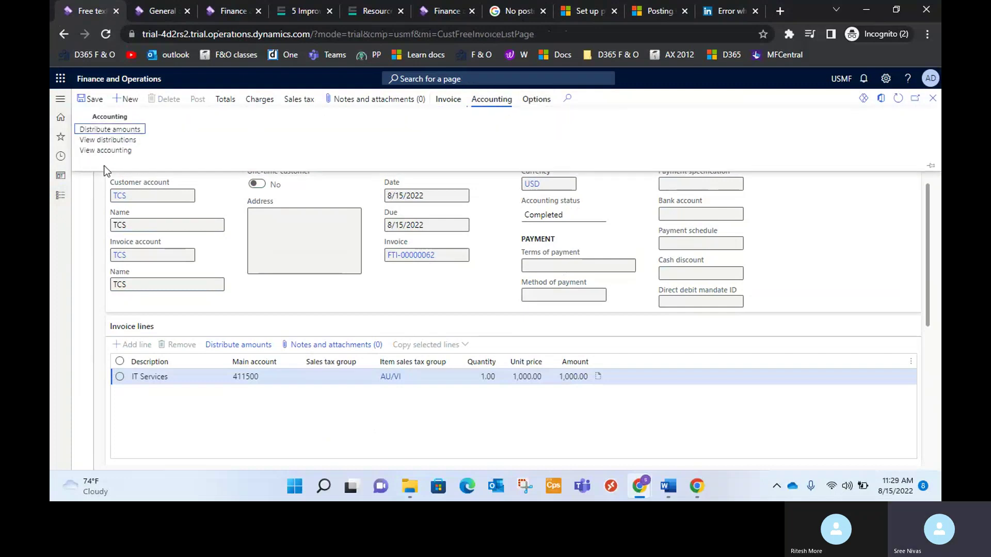
{"action": "left_click", "coordinate": [115, 155]}
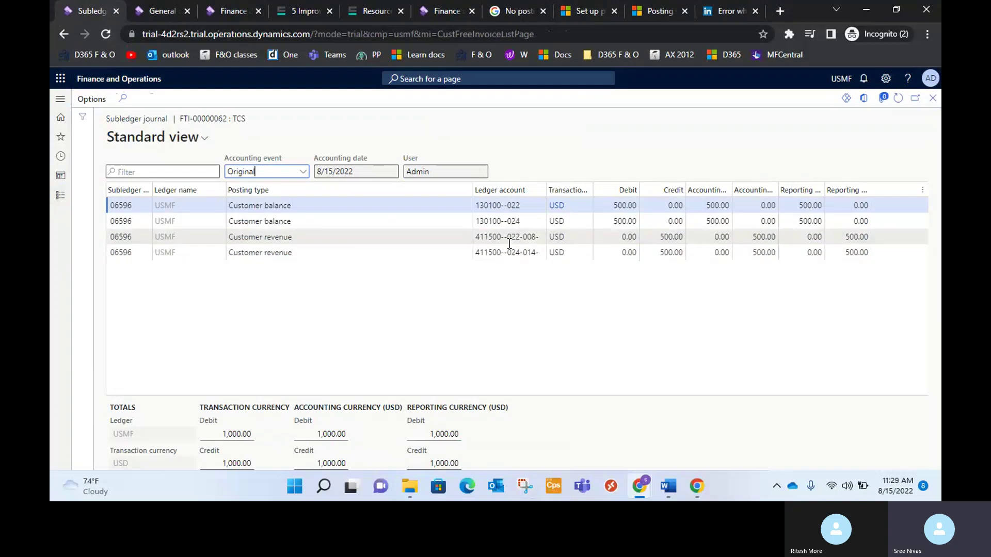
{"action": "mouse_move", "coordinate": [510, 242]}
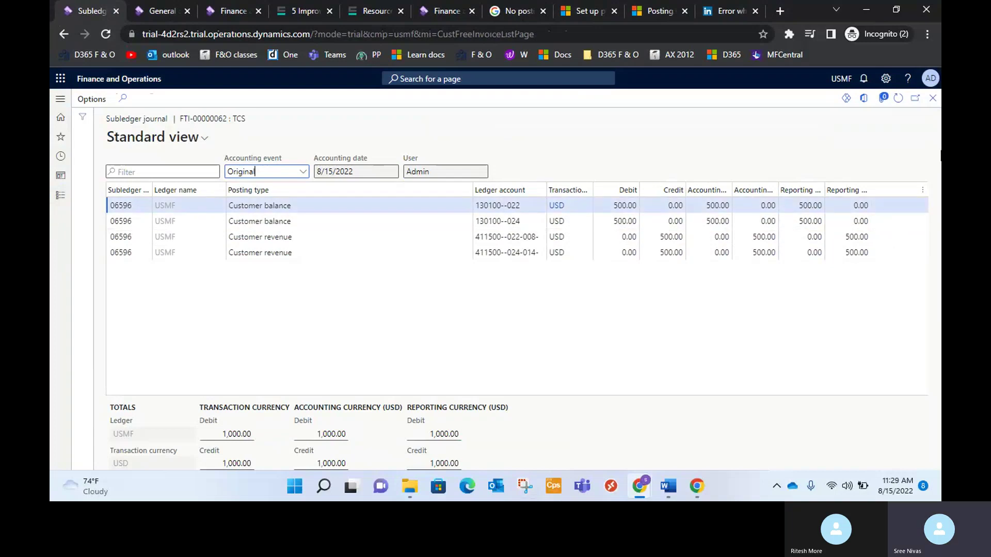
Leave the subledger journal, open the TCS free text invoice's invoice journal, and widen the Invoice column.
{"action": "left_click", "coordinate": [938, 103]}
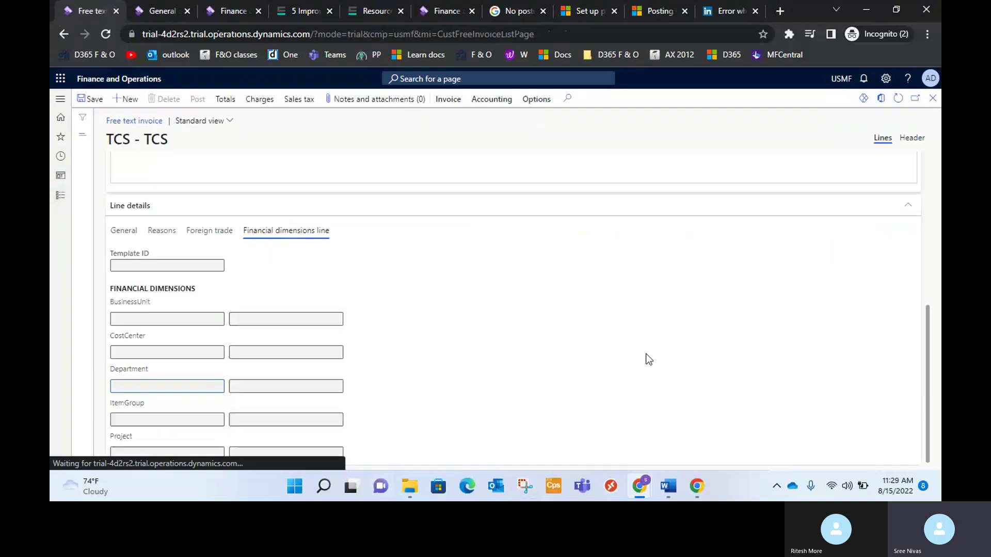
{"action": "left_click", "coordinate": [483, 105]}
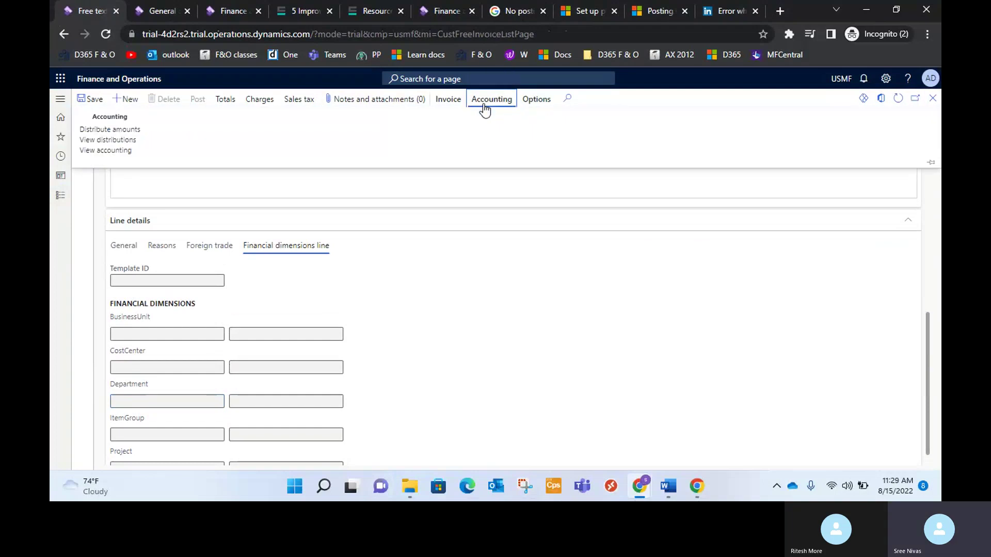
{"action": "left_click", "coordinate": [449, 100]}
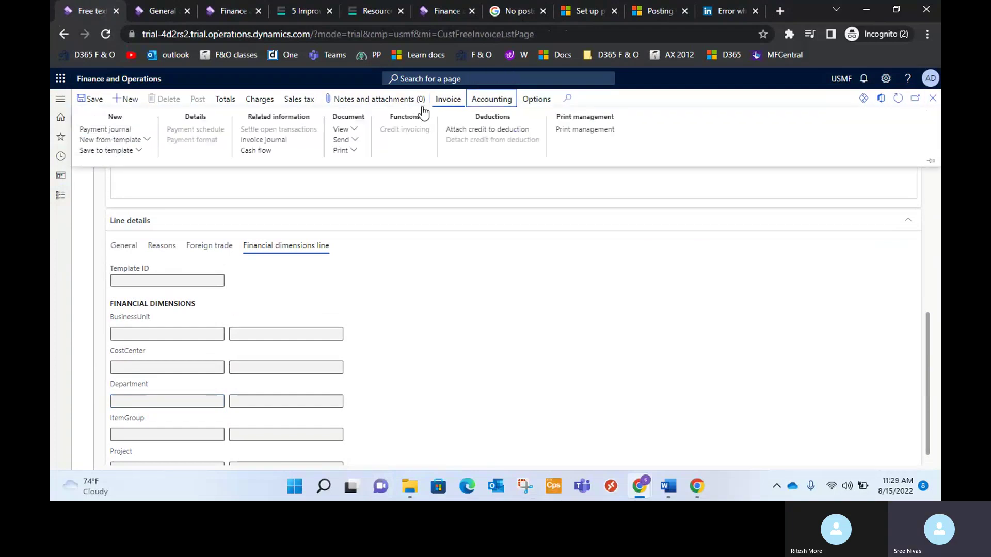
{"action": "left_click", "coordinate": [278, 141]}
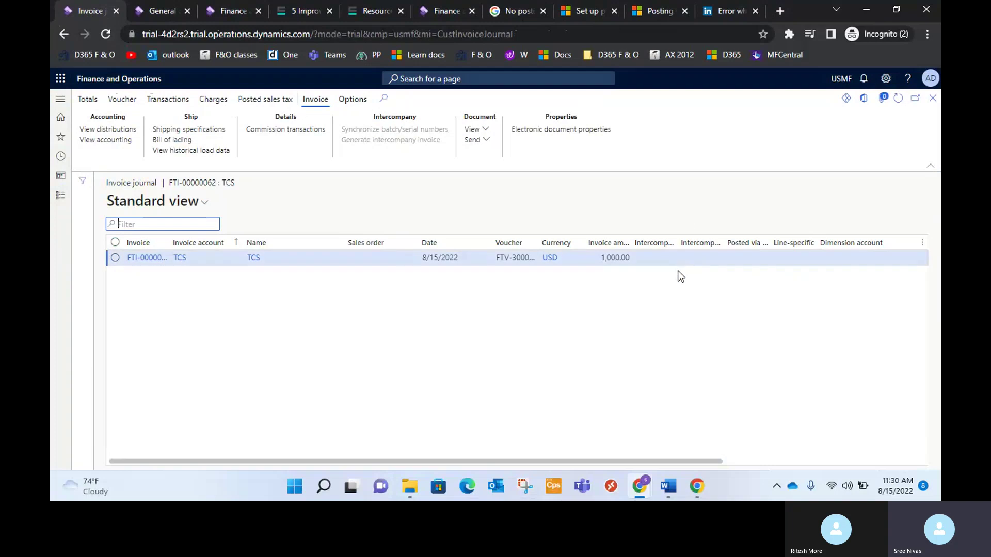
{"action": "left_click_drag", "start_coordinate": [169, 243], "coordinate": [217, 244]}
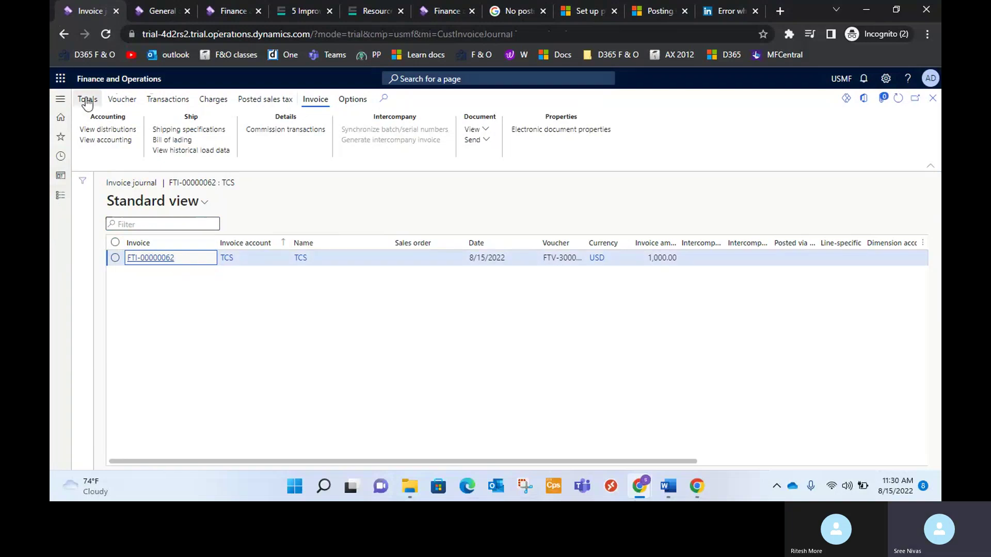
Open the voucher of the TCS invoice and examine its ledger accounts, account names, amounts and posting types.
{"action": "left_click", "coordinate": [123, 103]}
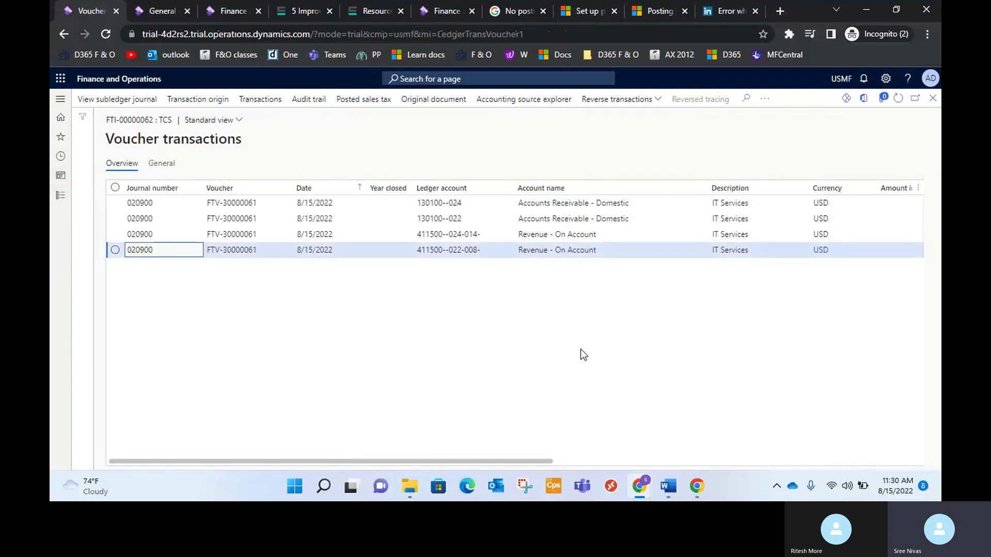
{"action": "left_click_drag", "start_coordinate": [484, 462], "coordinate": [642, 461]}
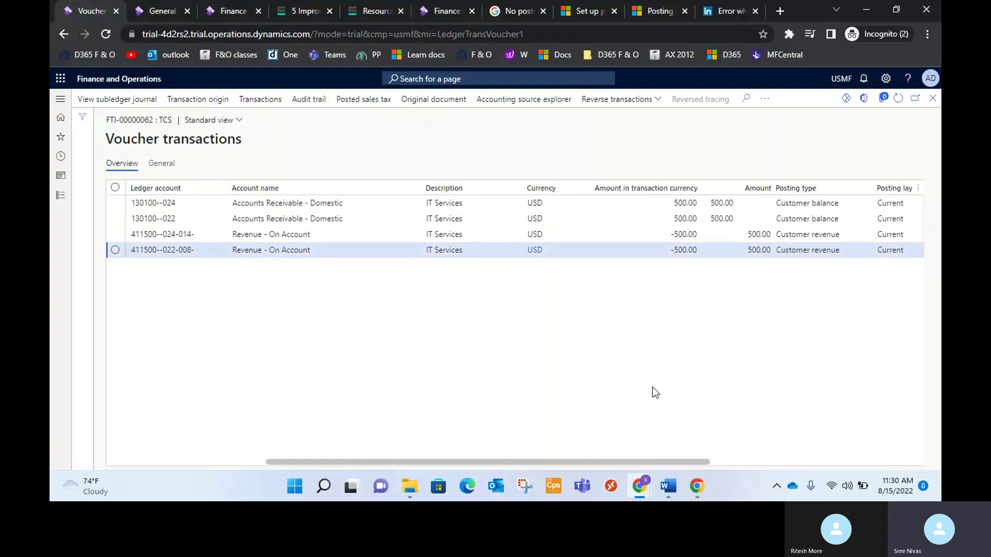
{"action": "left_click_drag", "start_coordinate": [661, 461], "coordinate": [695, 462]}
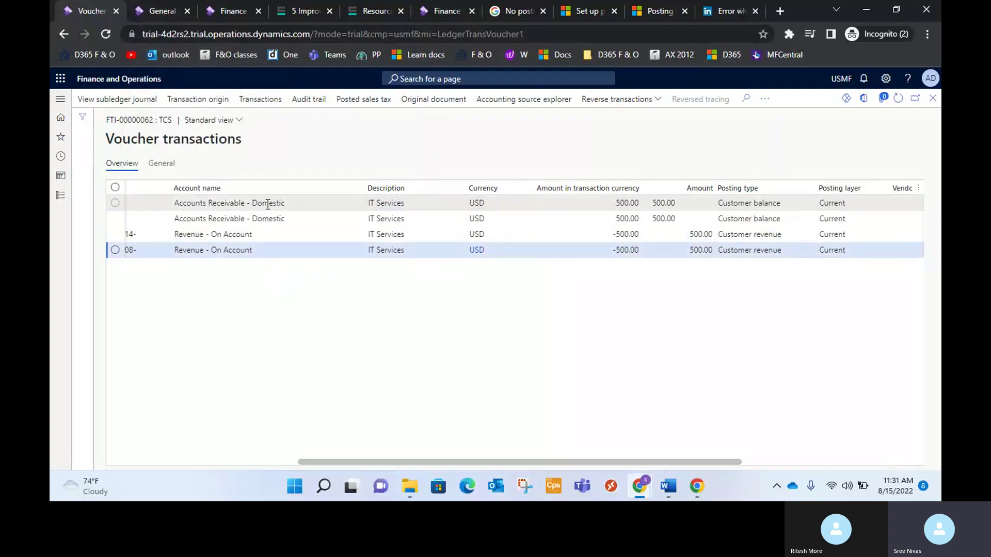
Start a new session in the expired browser tab and open the Accounts receivable customer posting profiles from the General ledger parameters tab.
{"action": "left_click", "coordinate": [229, 11]}
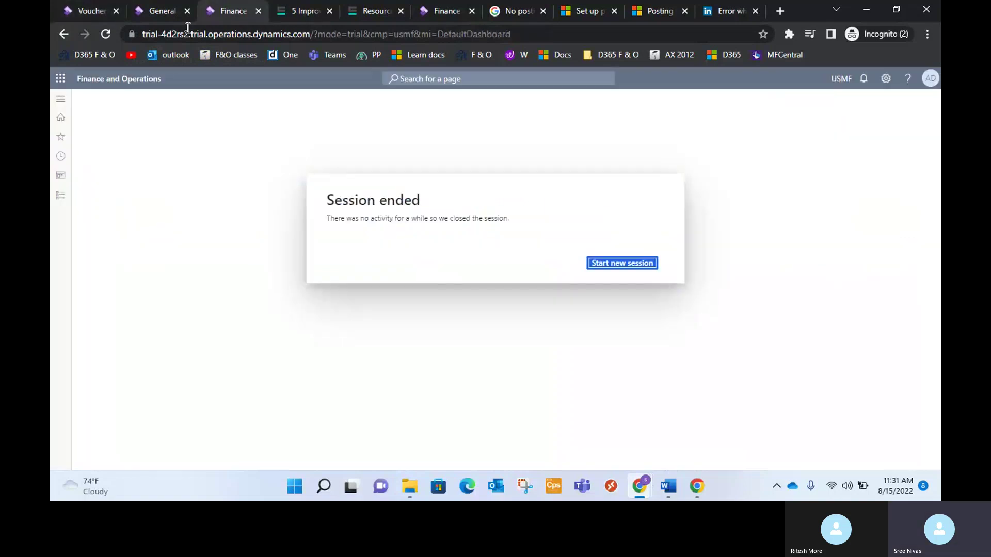
{"action": "left_click", "coordinate": [643, 264]}
{"action": "left_click", "coordinate": [164, 11]}
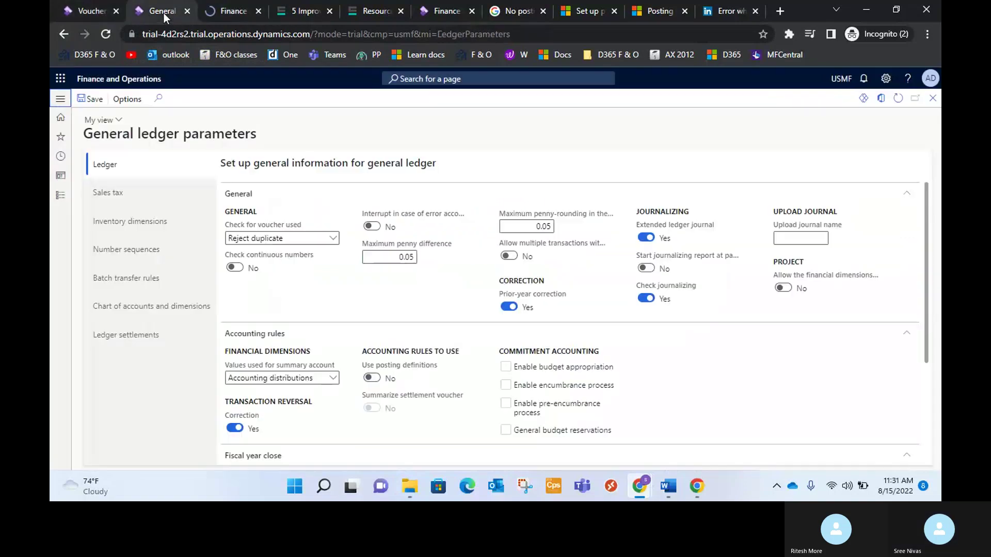
{"action": "left_click", "coordinate": [60, 195]}
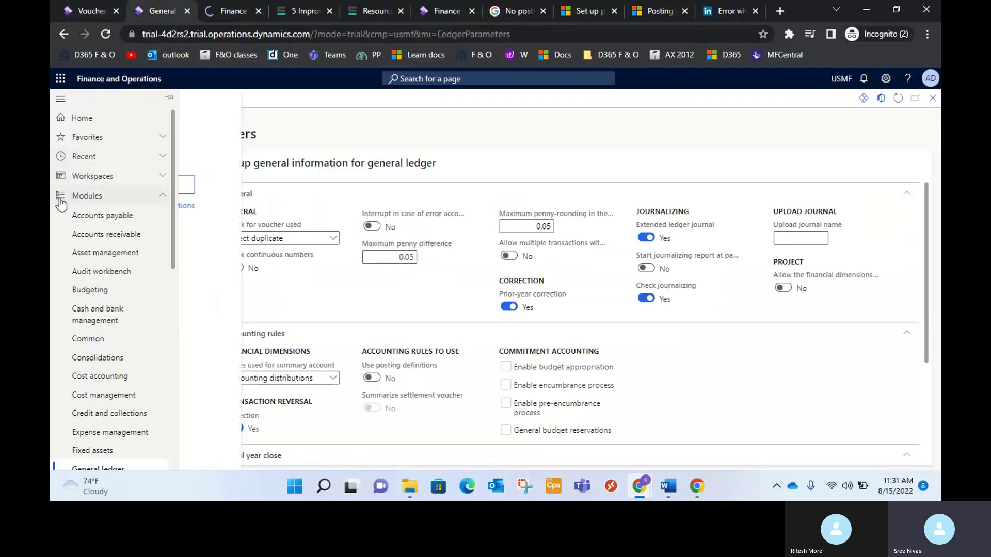
{"action": "left_click", "coordinate": [119, 239]}
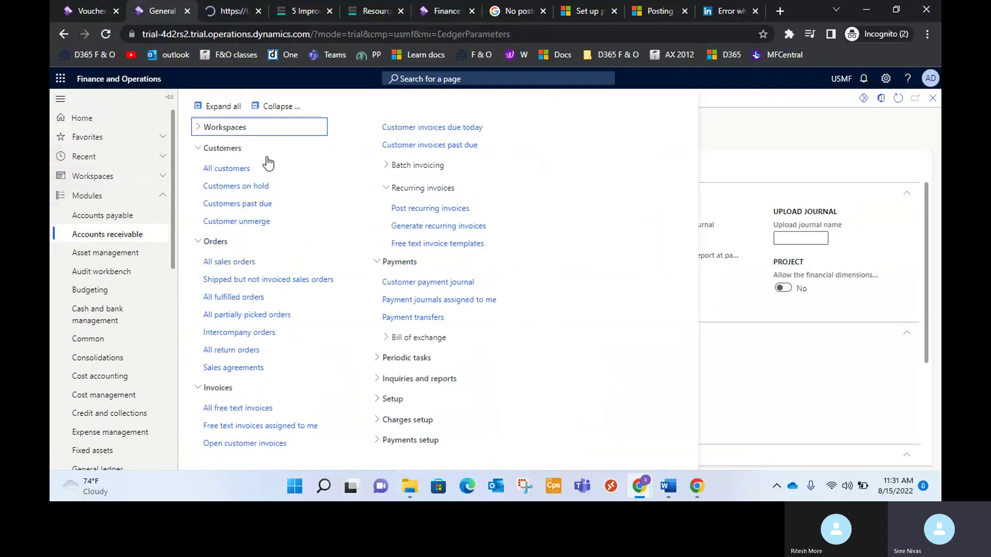
{"action": "left_click", "coordinate": [374, 404]}
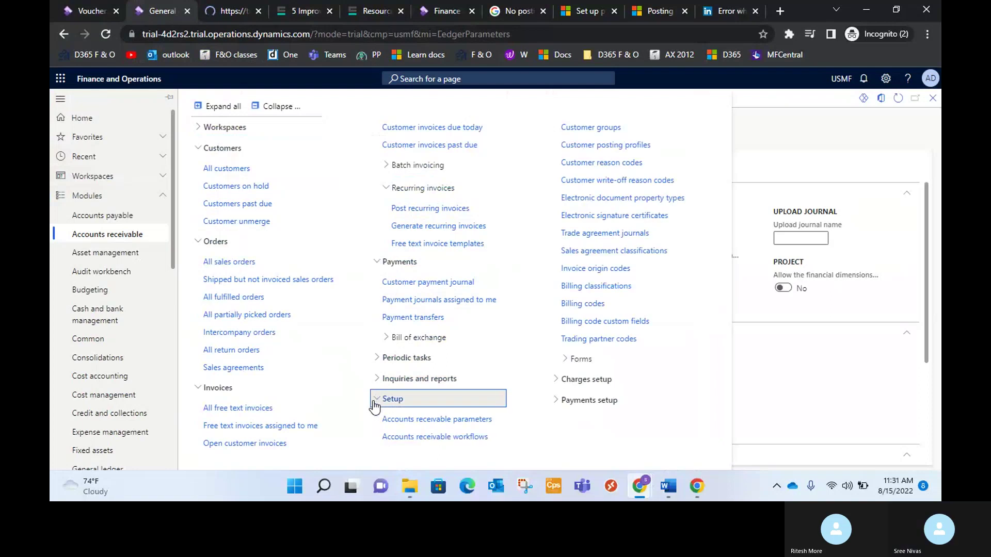
{"action": "left_click", "coordinate": [618, 147]}
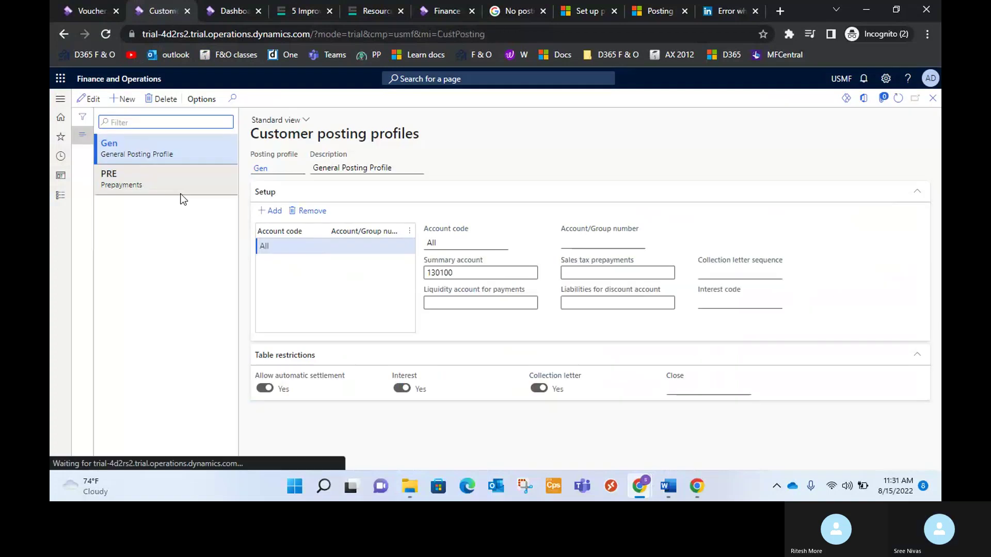
Compare the setup accounts of the Gen and PRE customer posting profiles.
{"action": "left_click", "coordinate": [182, 188]}
{"action": "left_click", "coordinate": [141, 144]}
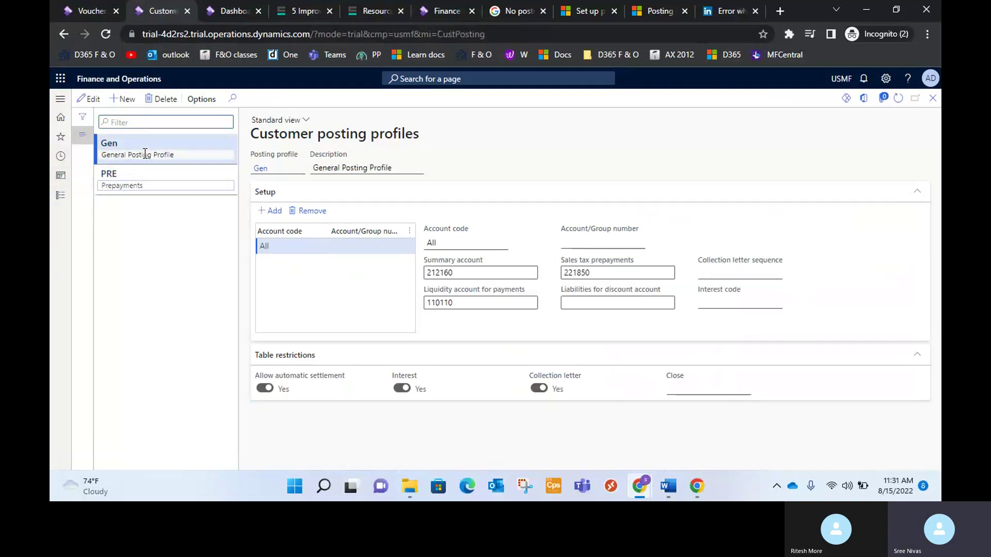
{"action": "left_click", "coordinate": [160, 187]}
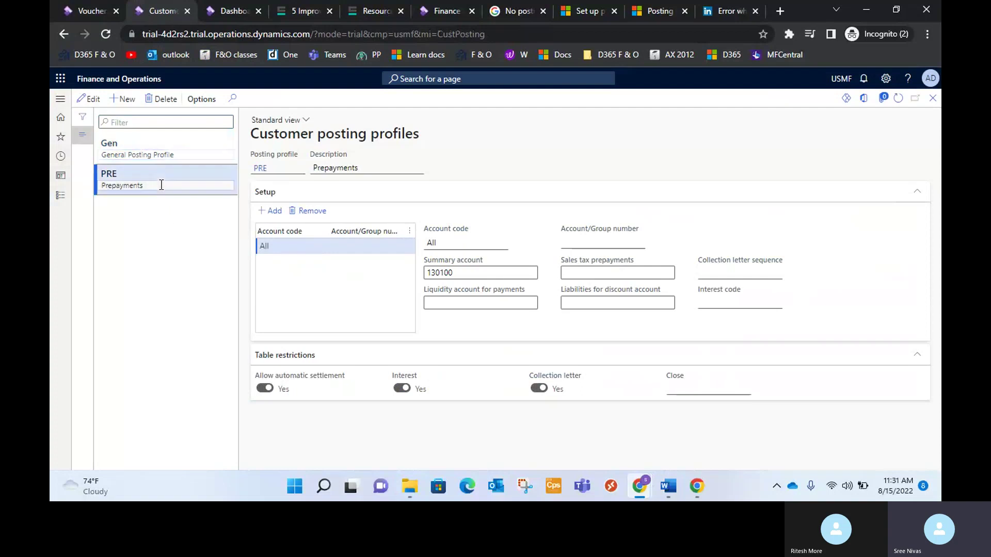
{"action": "left_click", "coordinate": [165, 153]}
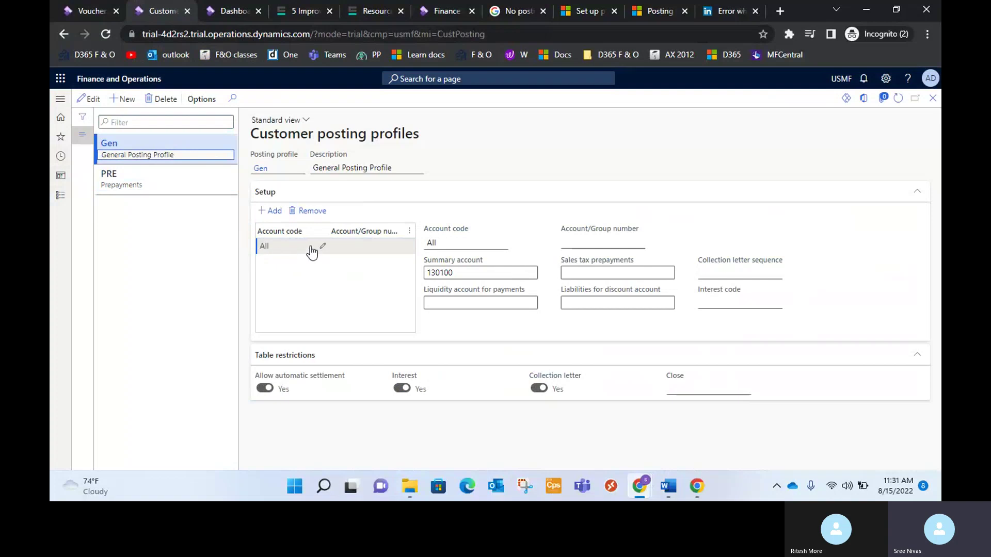
Add a setup line to the Gen posting profile, check the available account code options, and remove the line.
{"action": "left_click", "coordinate": [269, 216]}
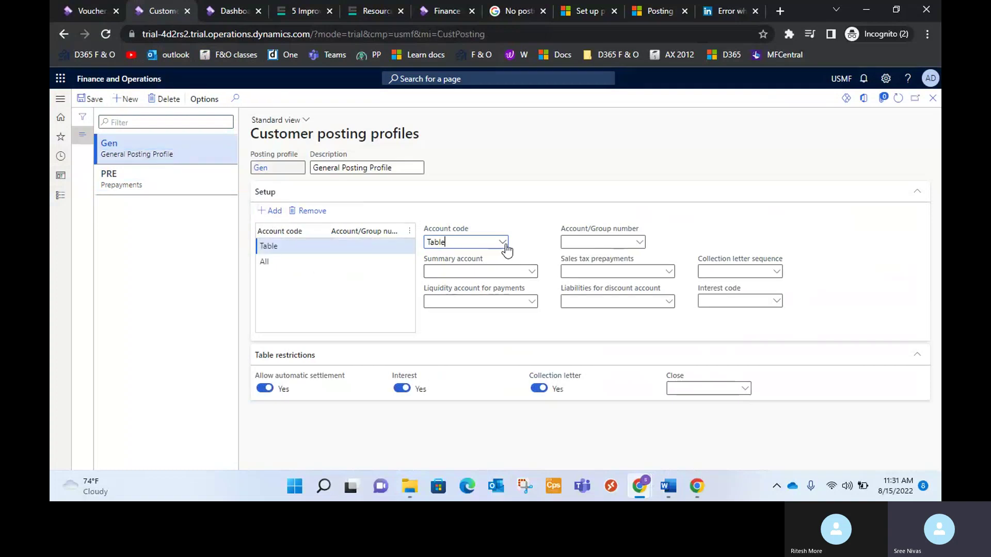
{"action": "left_click", "coordinate": [502, 242]}
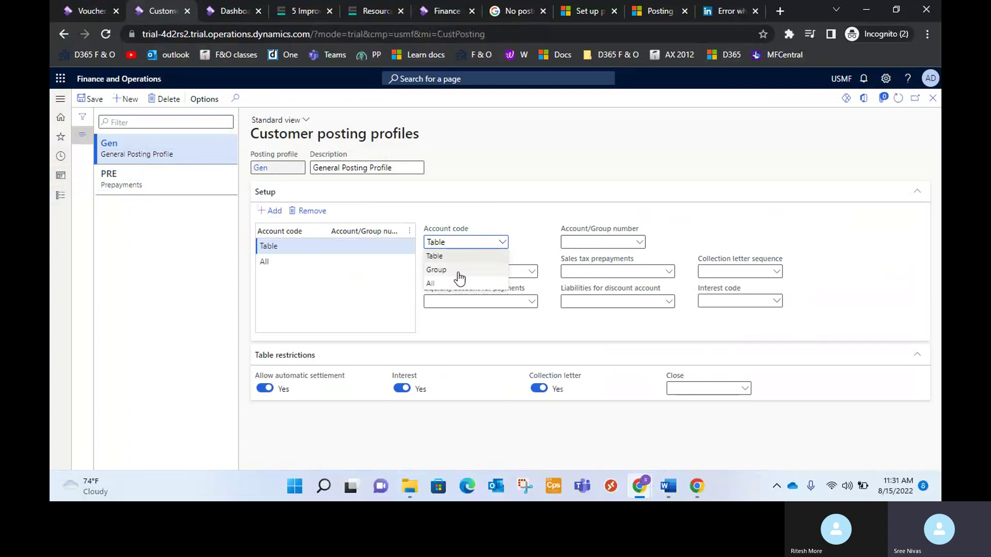
{"action": "key", "text": "Escape"}
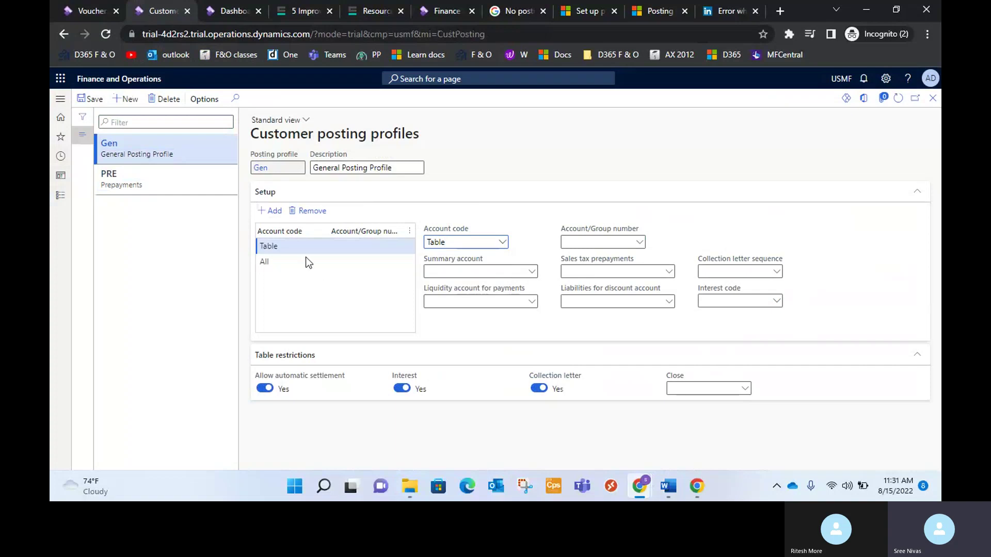
{"action": "left_click", "coordinate": [304, 211]}
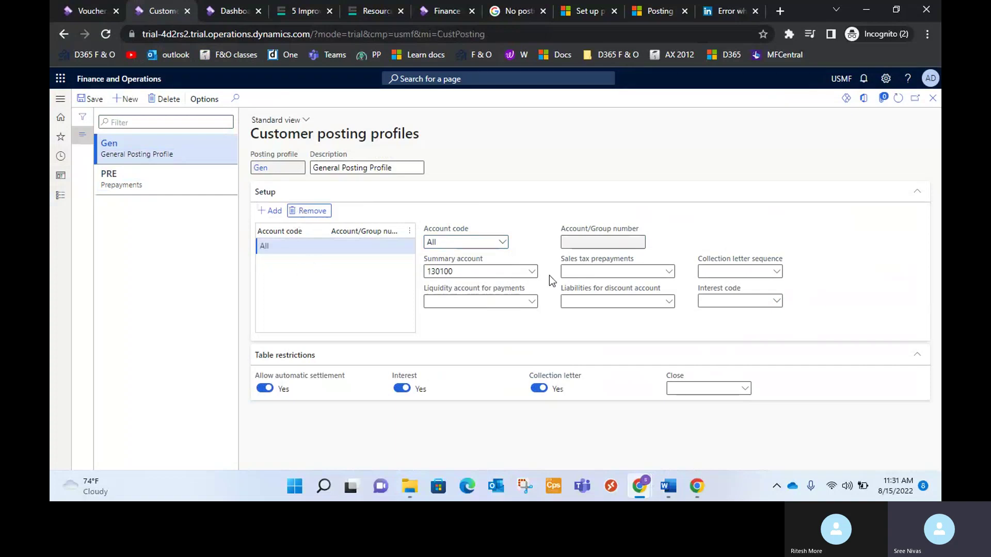
Look up the descriptions of the summary accounts used in the Gen and PRE customer posting profiles.
{"action": "left_click", "coordinate": [532, 272]}
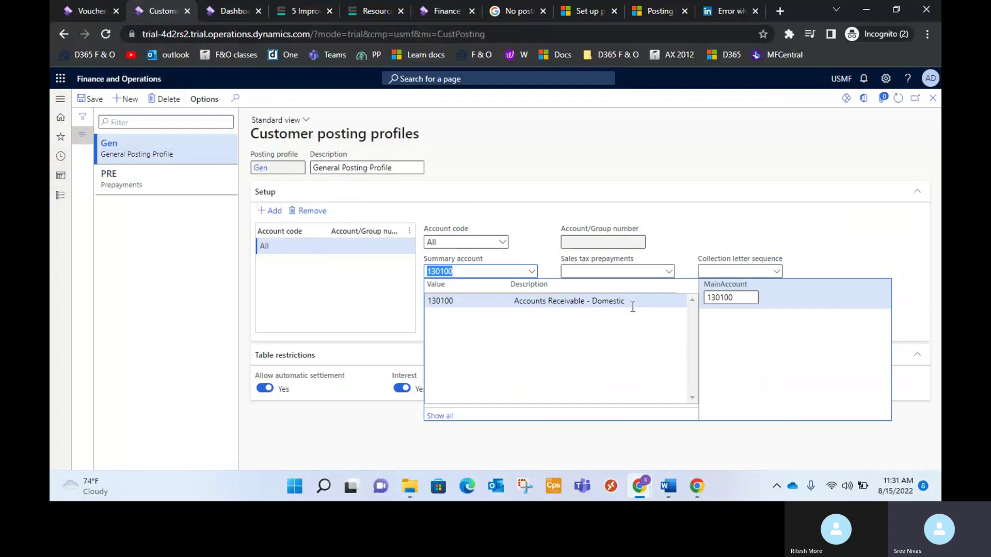
{"action": "left_click", "coordinate": [532, 247]}
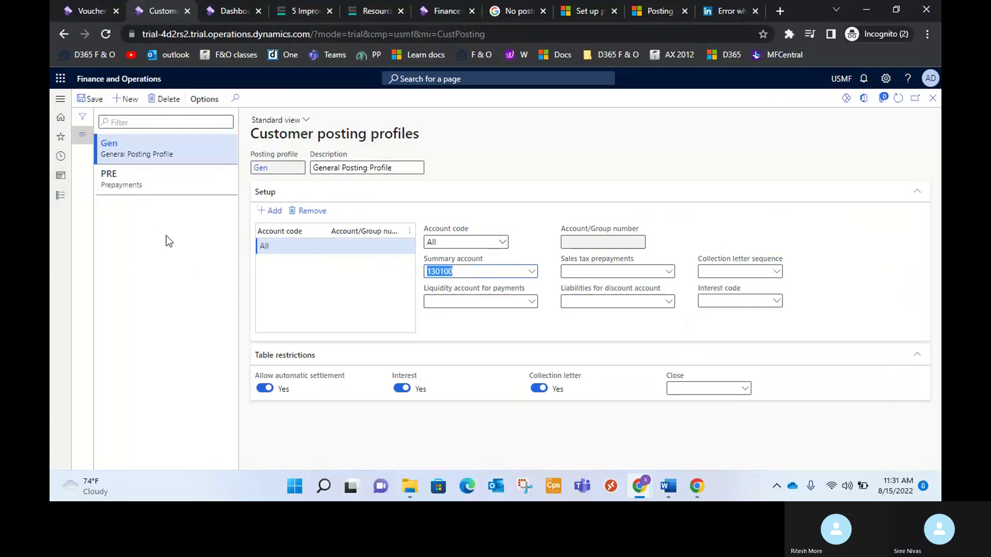
{"action": "left_click", "coordinate": [147, 174]}
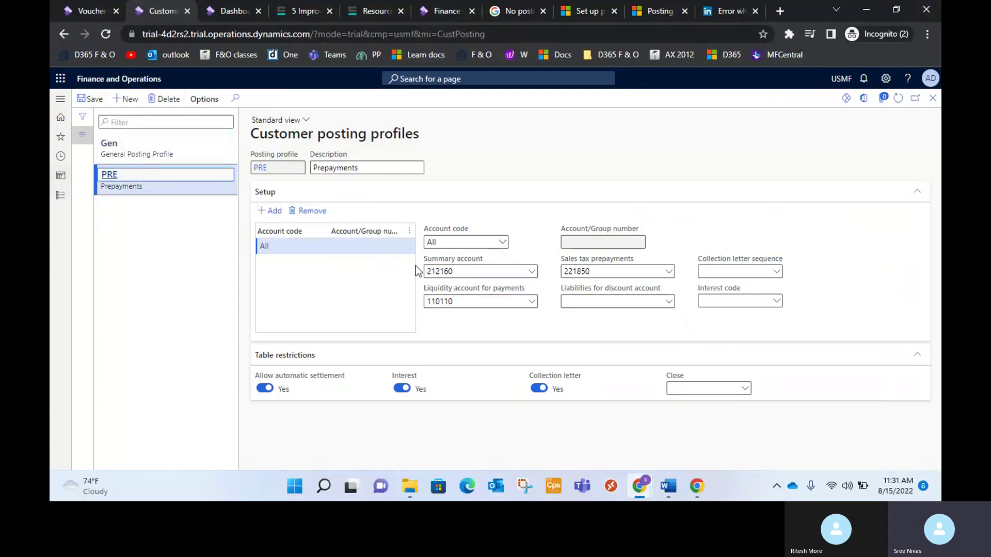
{"action": "left_click", "coordinate": [532, 276]}
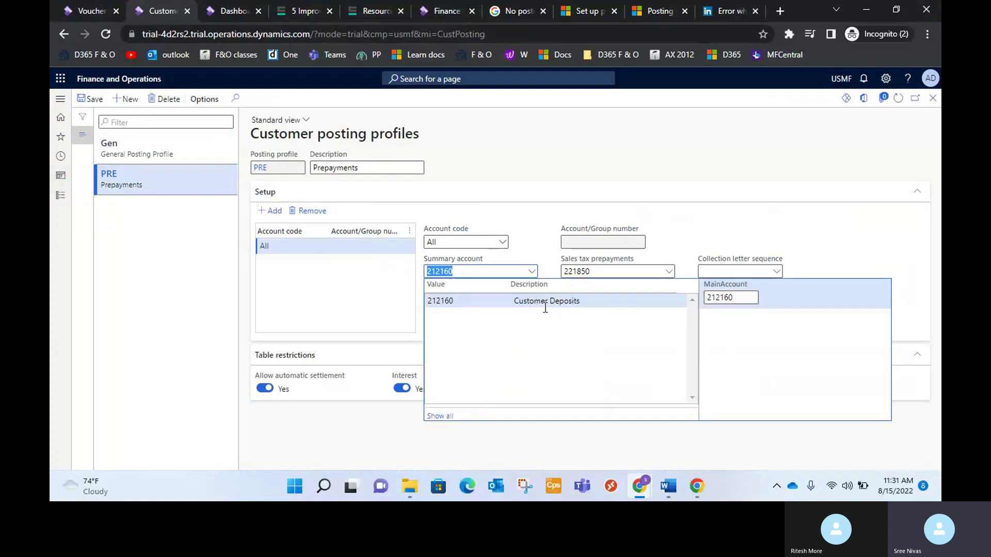
{"action": "left_click", "coordinate": [542, 250]}
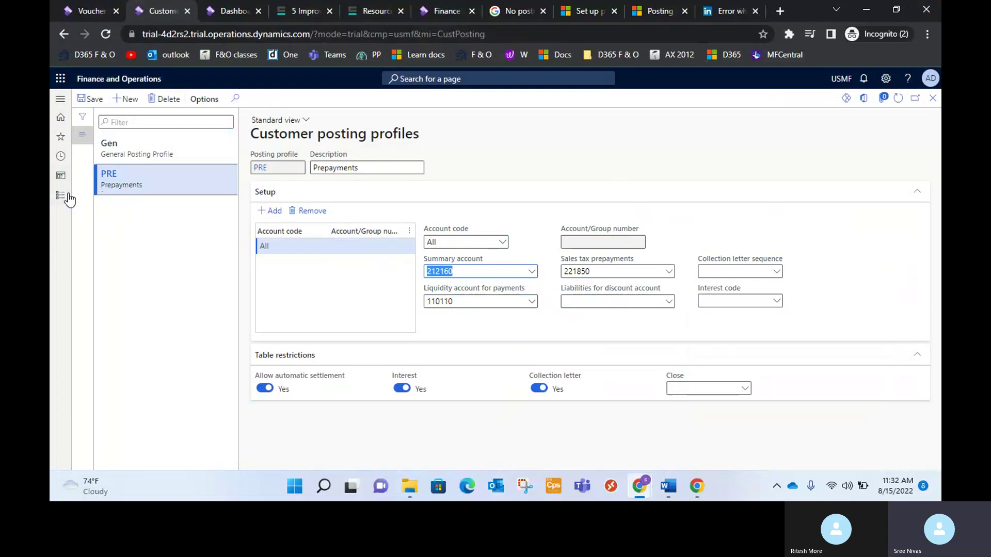
Return to the TCS invoice's voucher transactions, review the ledger accounts, and inspect the Reverse transactions options without reversing.
{"action": "left_click", "coordinate": [89, 14]}
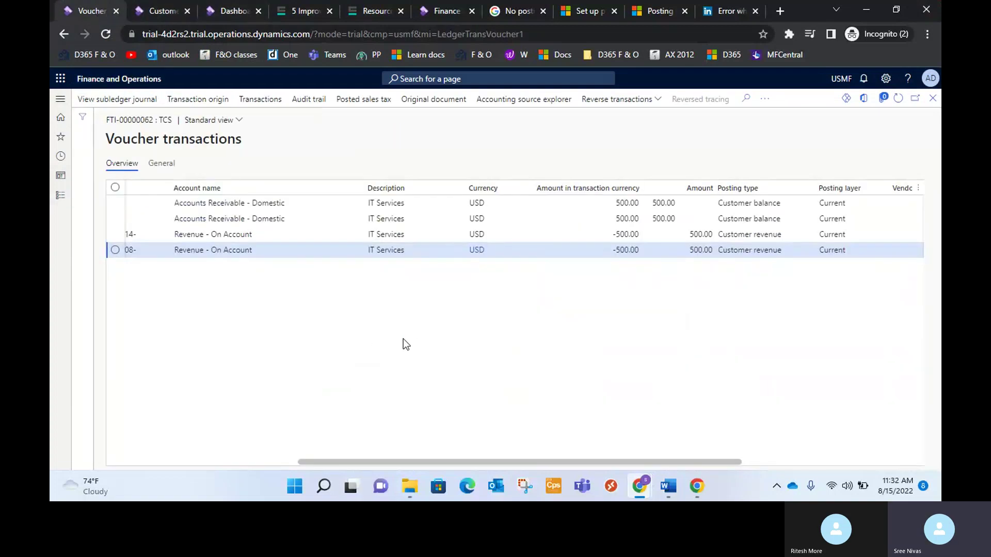
{"action": "left_click_drag", "start_coordinate": [443, 462], "coordinate": [337, 449]}
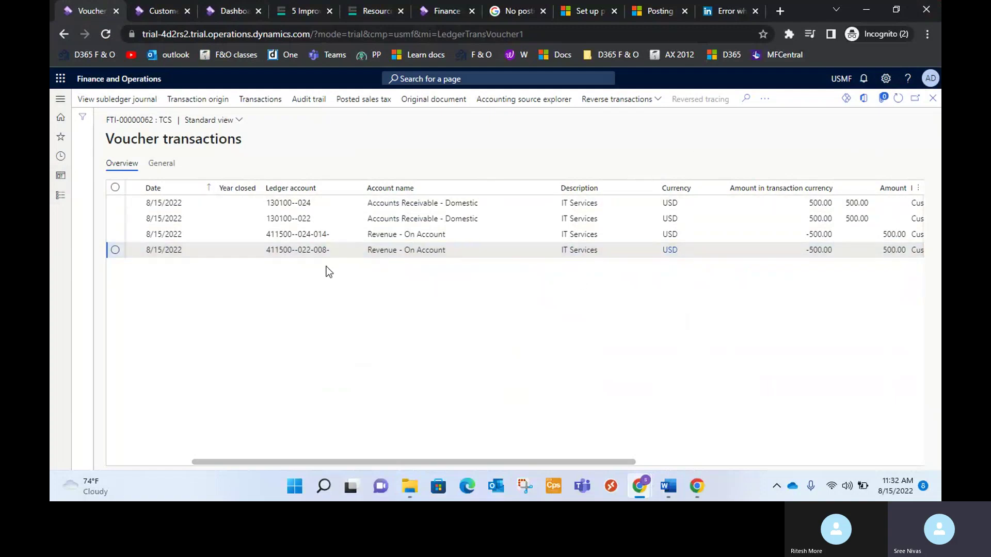
{"action": "left_click", "coordinate": [658, 104]}
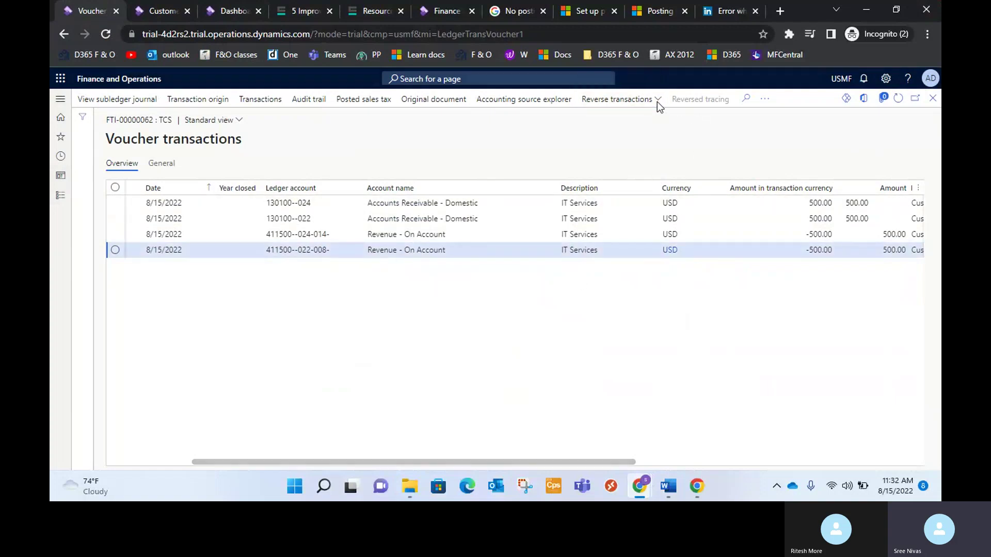
{"action": "left_click", "coordinate": [658, 101]}
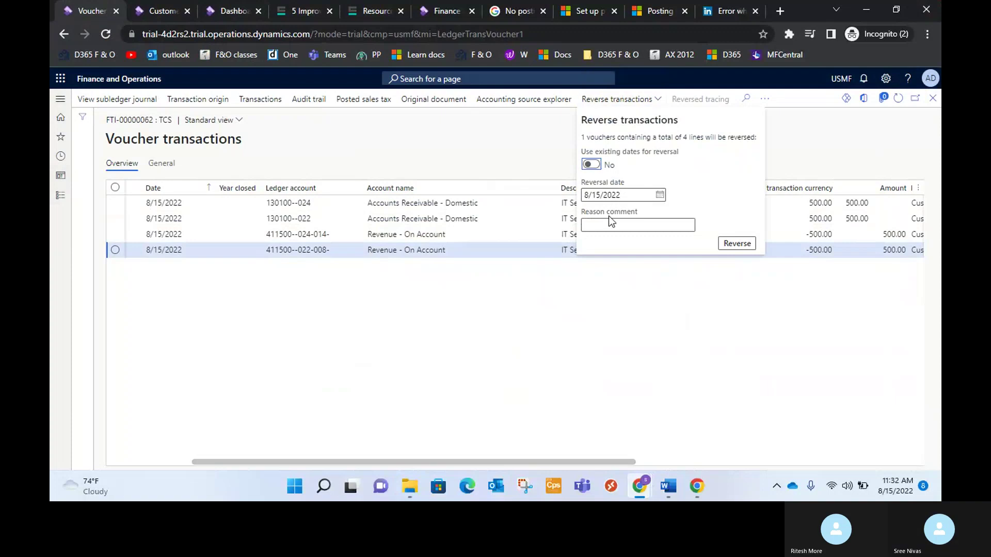
{"action": "left_click", "coordinate": [606, 225]}
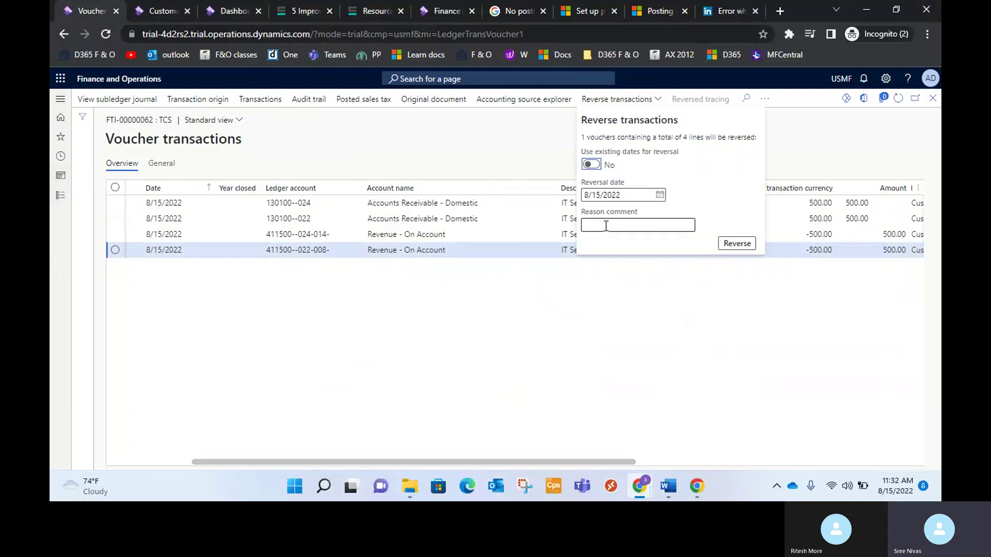
{"action": "left_click", "coordinate": [643, 223]}
{"action": "key", "text": "Escape"}
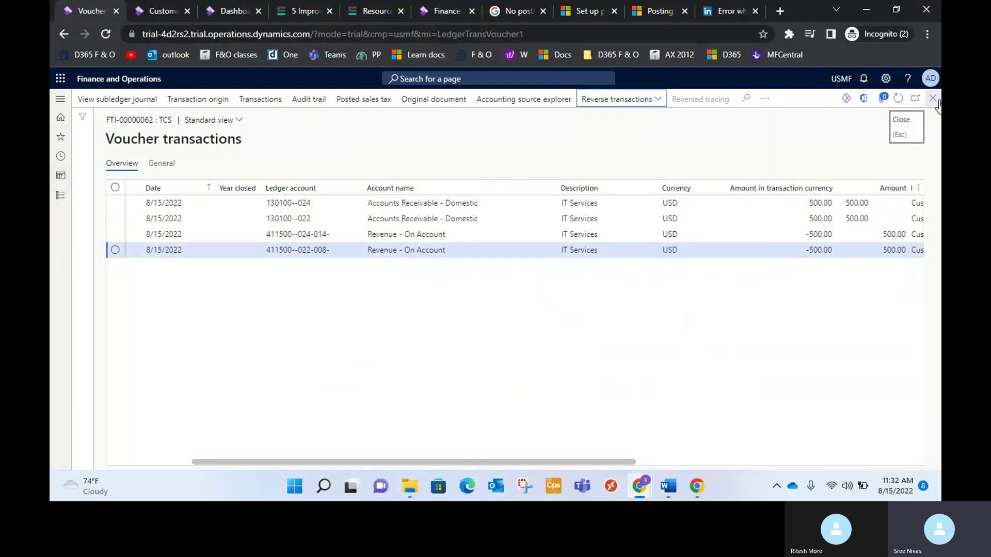
View the subledger journal of the TCS invoice voucher and return to the invoice journal.
{"action": "left_click", "coordinate": [116, 99]}
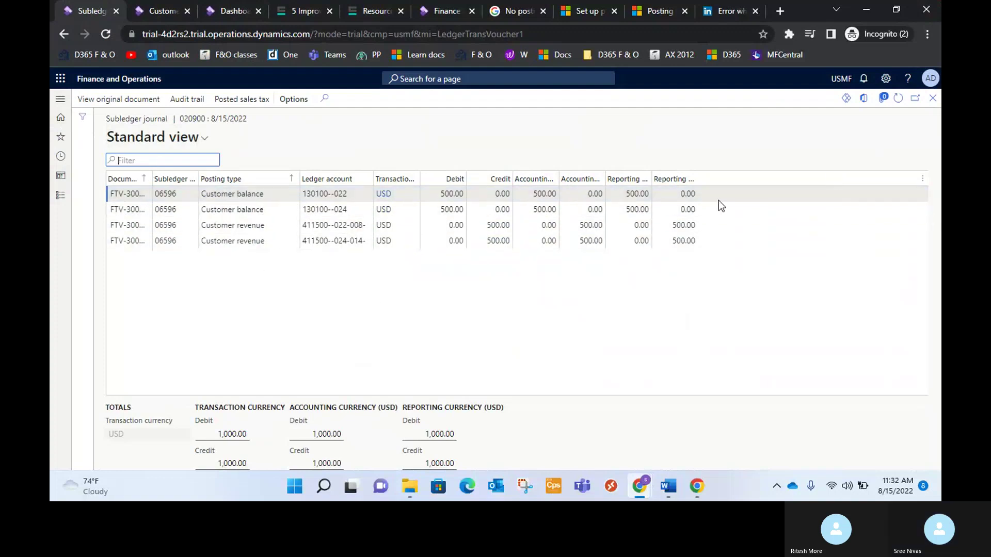
{"action": "left_click", "coordinate": [934, 98]}
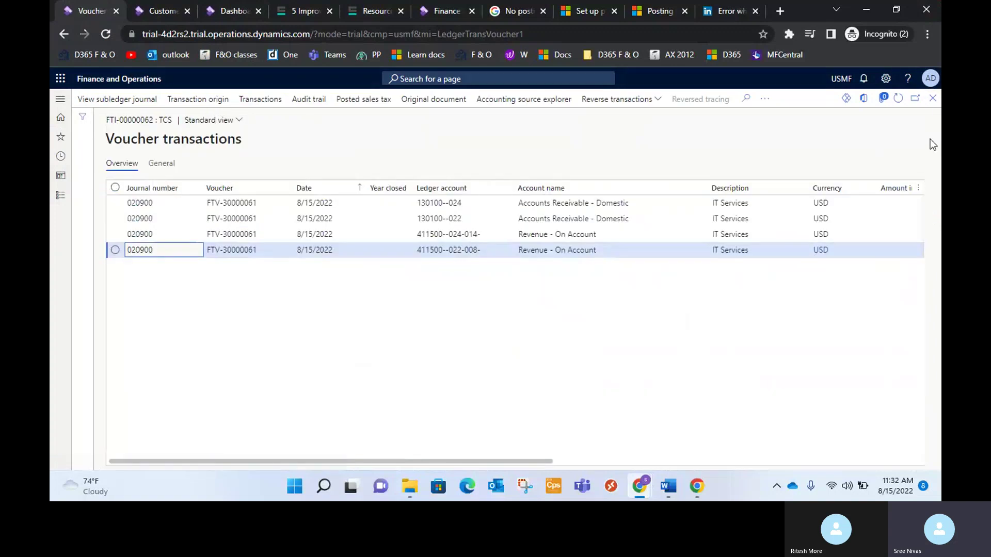
{"action": "left_click", "coordinate": [932, 100]}
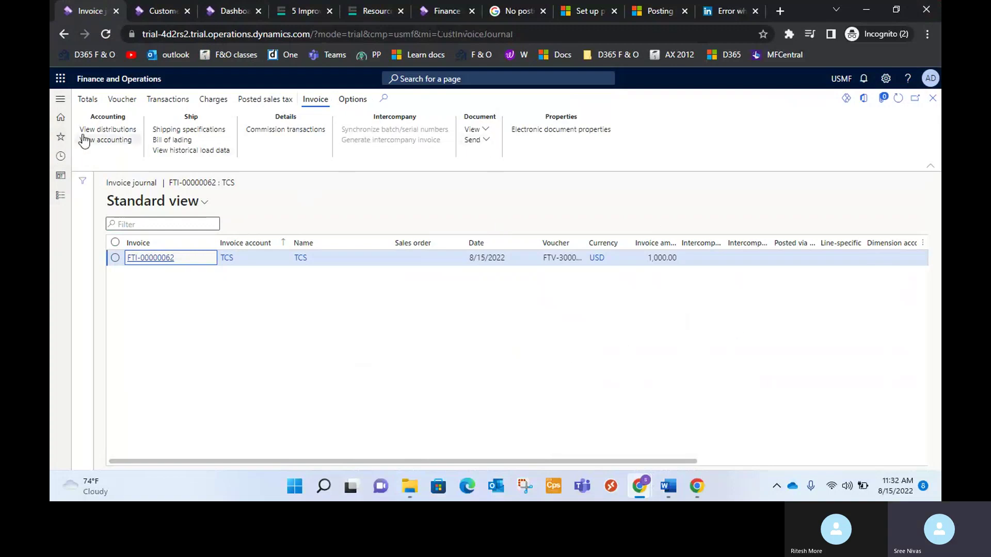
View the TCS invoice's accounting distributions and charges, and return to the top of the free text invoice.
{"action": "left_click", "coordinate": [105, 182]}
{"action": "left_click", "coordinate": [108, 129]}
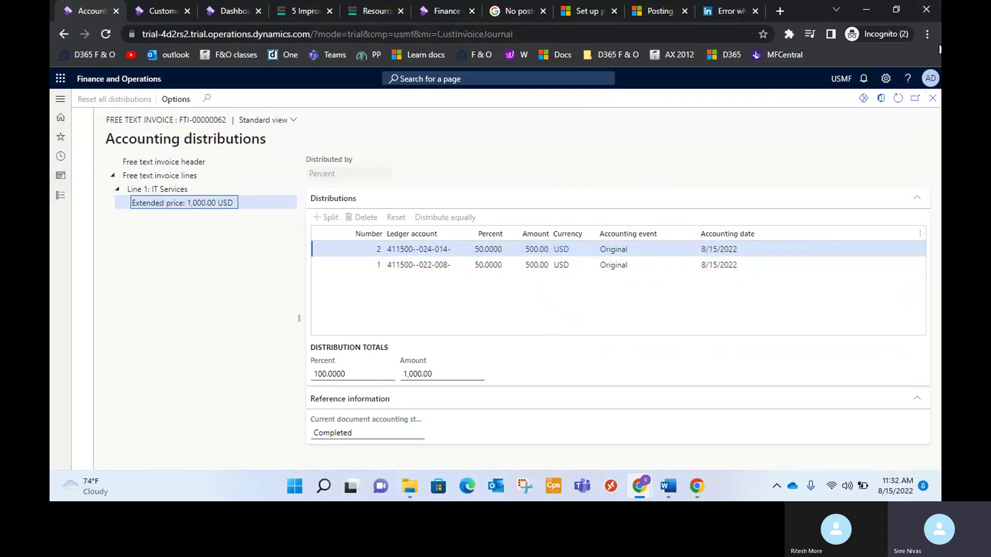
{"action": "left_click", "coordinate": [933, 100]}
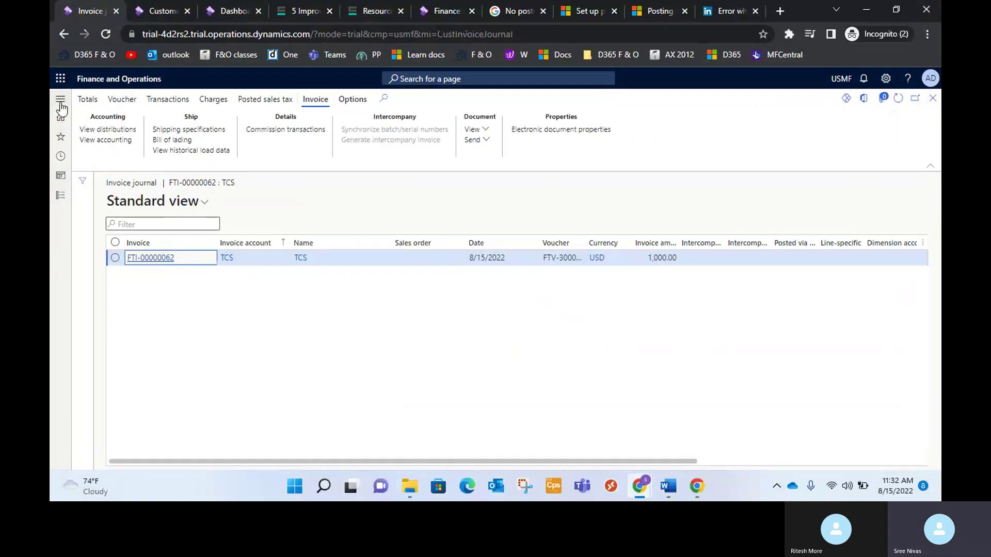
{"action": "left_click", "coordinate": [220, 105]}
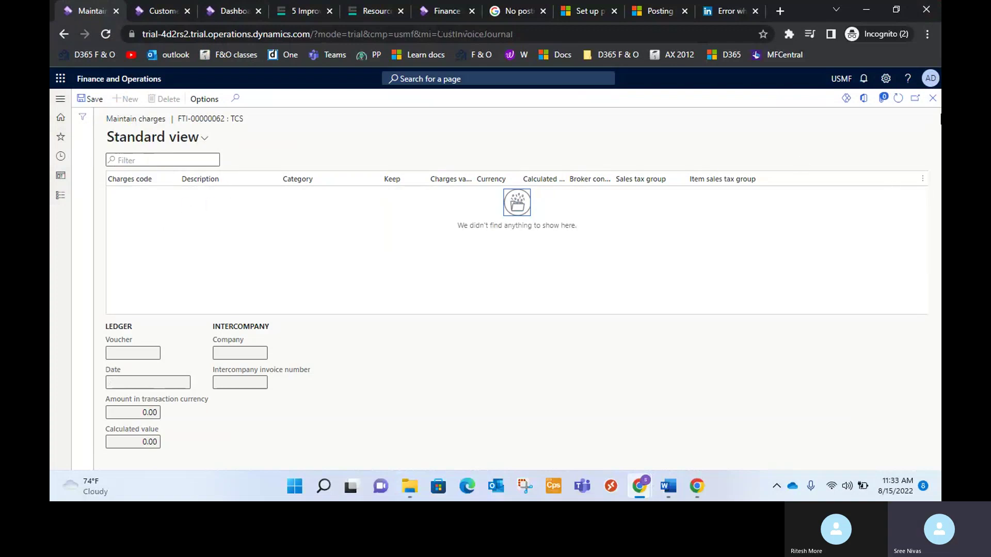
{"action": "left_click", "coordinate": [933, 99]}
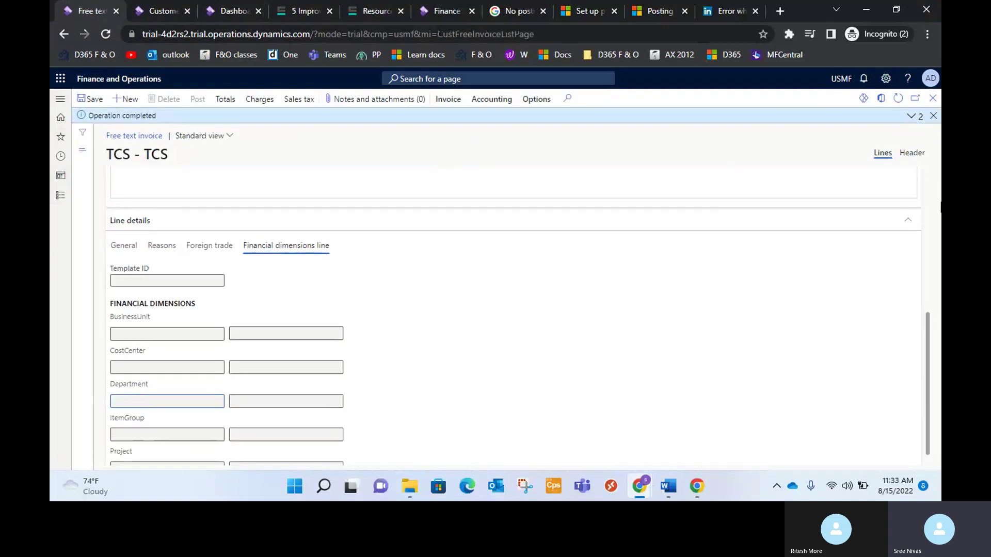
{"action": "scroll", "coordinate": [624, 414], "scroll_direction": "up", "scroll_amount": 10}
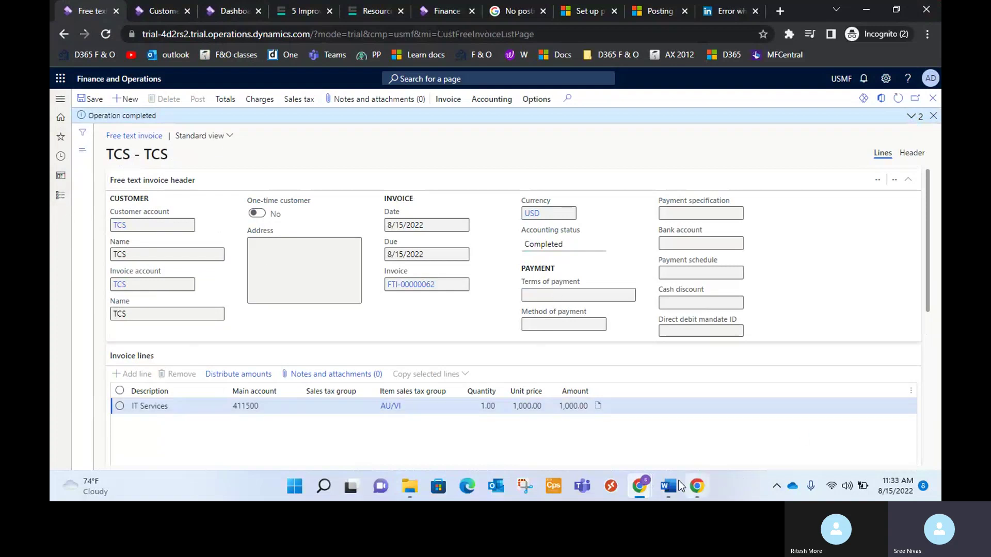
Switch to the Training notes document in Word and add the heading "Recurring Invoices Templates" below the Finance A/c line.
{"action": "mouse_move", "coordinate": [668, 486]}
{"action": "left_click", "coordinate": [690, 409]}
{"action": "double_click", "coordinate": [423, 339]}
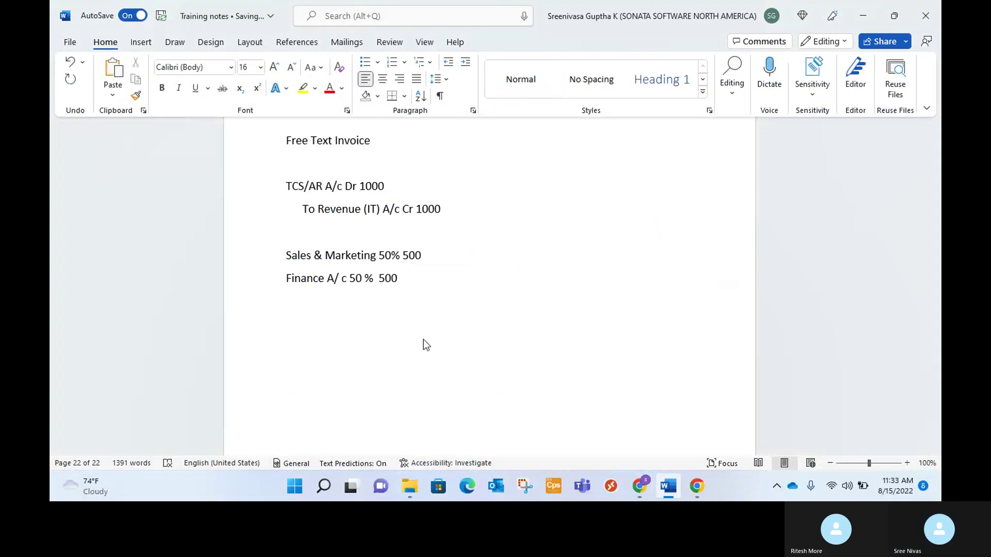
{"action": "type", "text": "Recurring Invoi"}
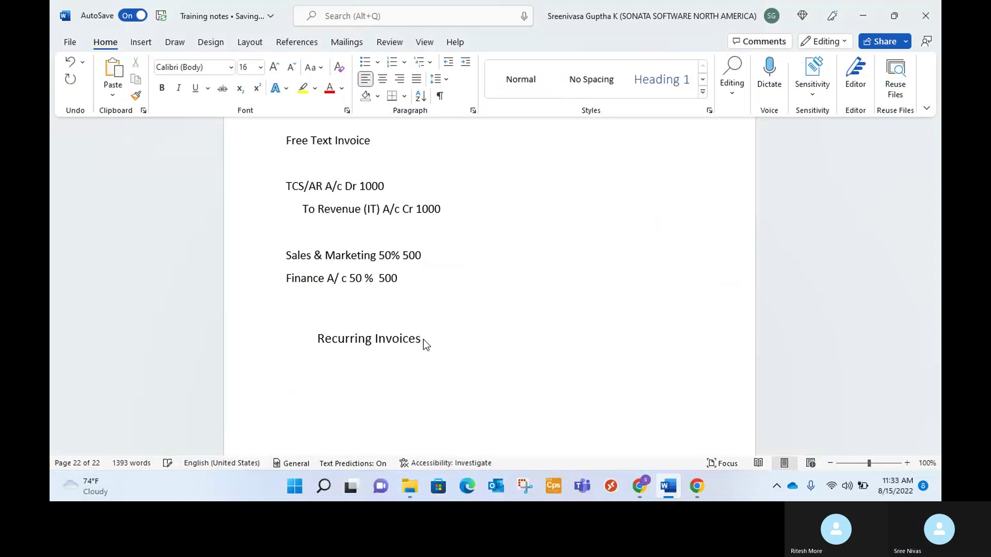
{"action": "type", "text": "ces "}
{"action": "type", "text": "Tmp"}
{"action": "key", "text": "BackSpace"}
{"action": "key", "text": "BackSpace"}
{"action": "type", "text": "em"}
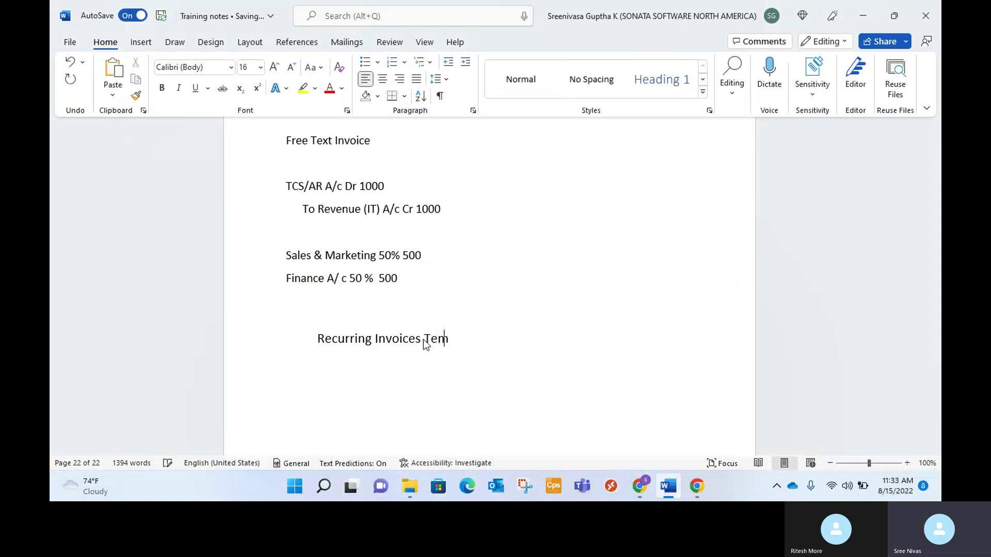
{"action": "type", "text": "plates"}
{"action": "key", "text": "Return"}
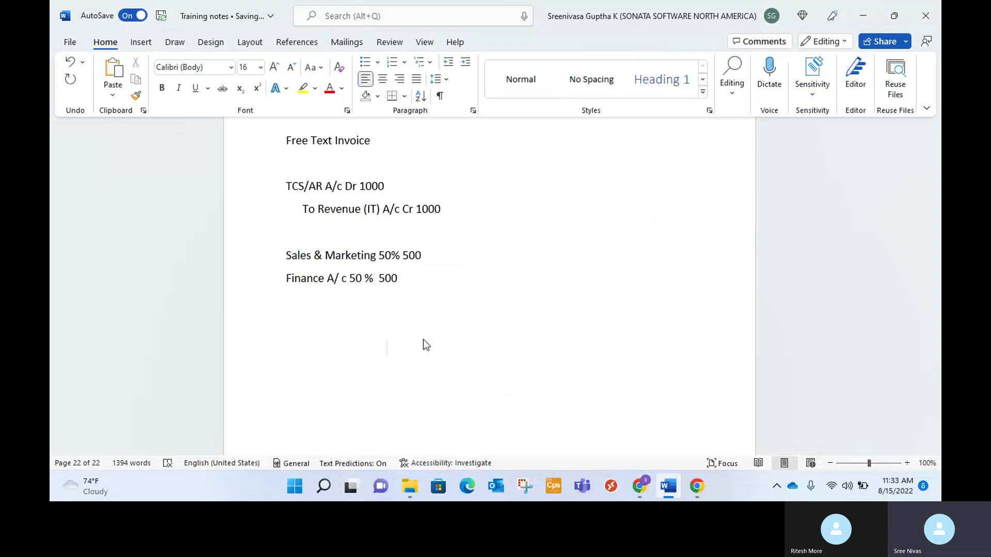
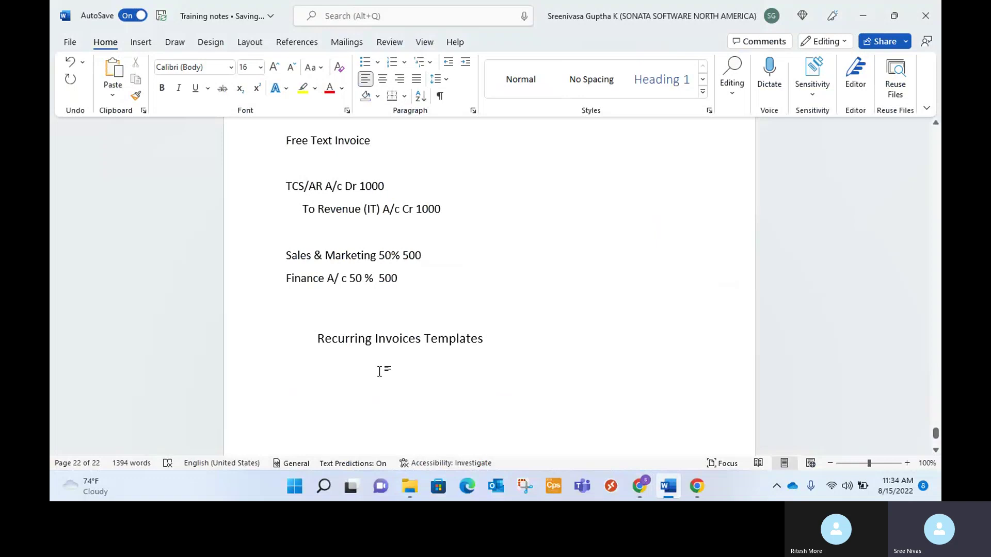
Switch back to Finance and Operations, open the Accounts receivable free text invoice templates, and view the Labour template.
{"action": "key", "text": "alt+Tab"}
{"action": "key", "text": "alt+Tab"}
{"action": "key", "text": "alt+Tab"}
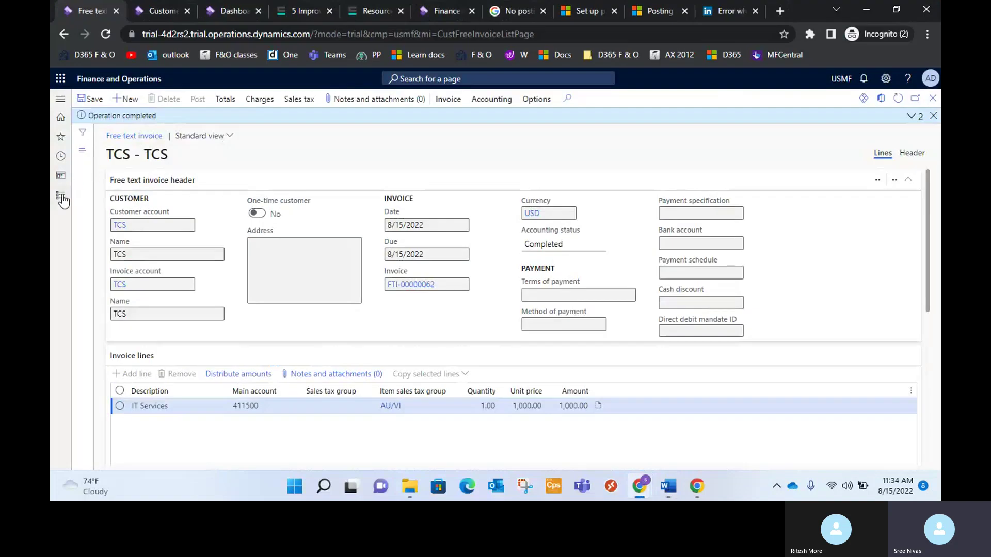
{"action": "left_click", "coordinate": [62, 200]}
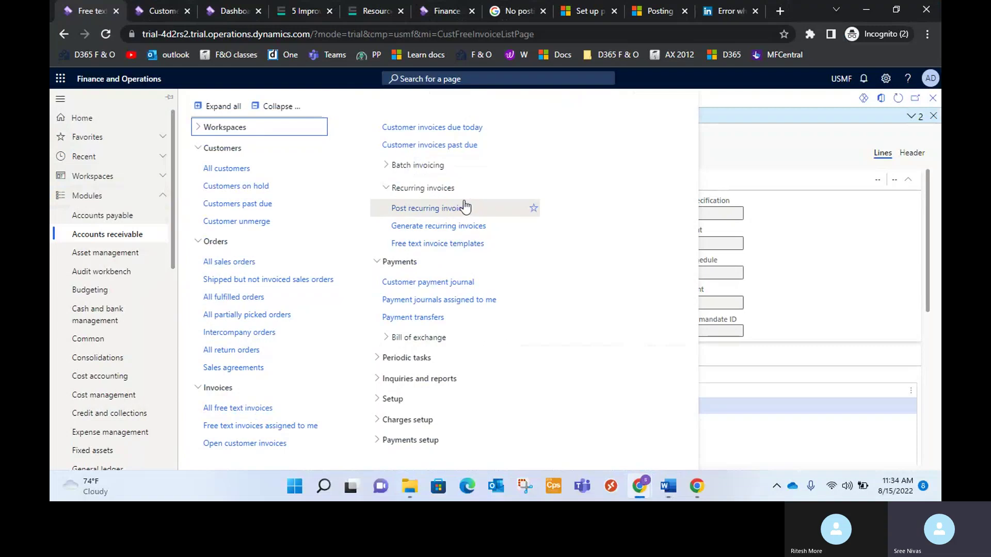
{"action": "left_click", "coordinate": [467, 250]}
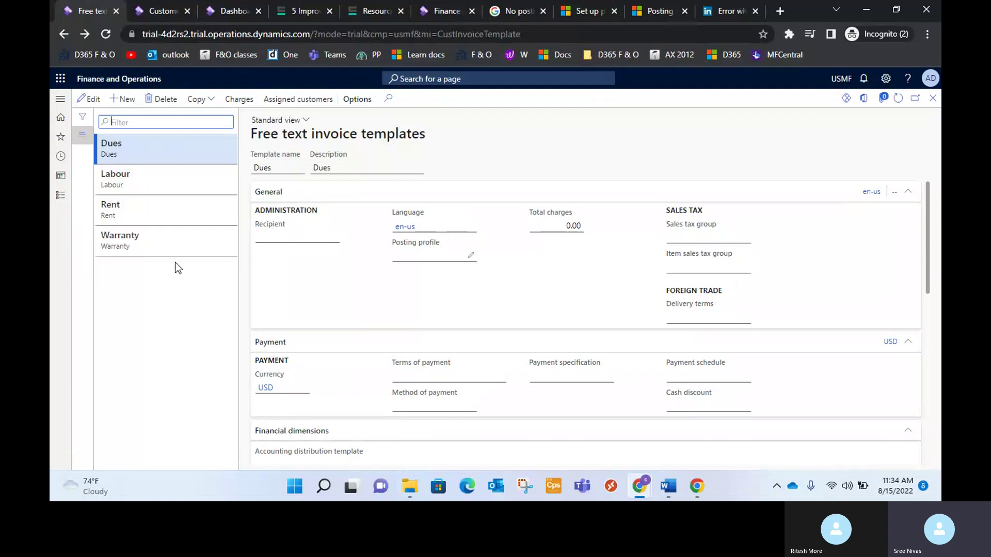
{"action": "left_click", "coordinate": [166, 185]}
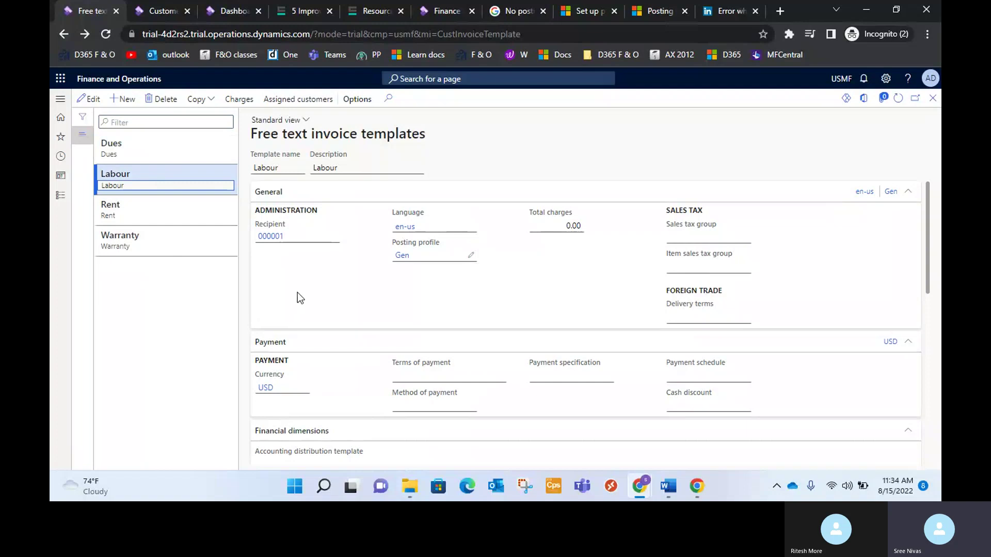
{"action": "left_click", "coordinate": [187, 326]}
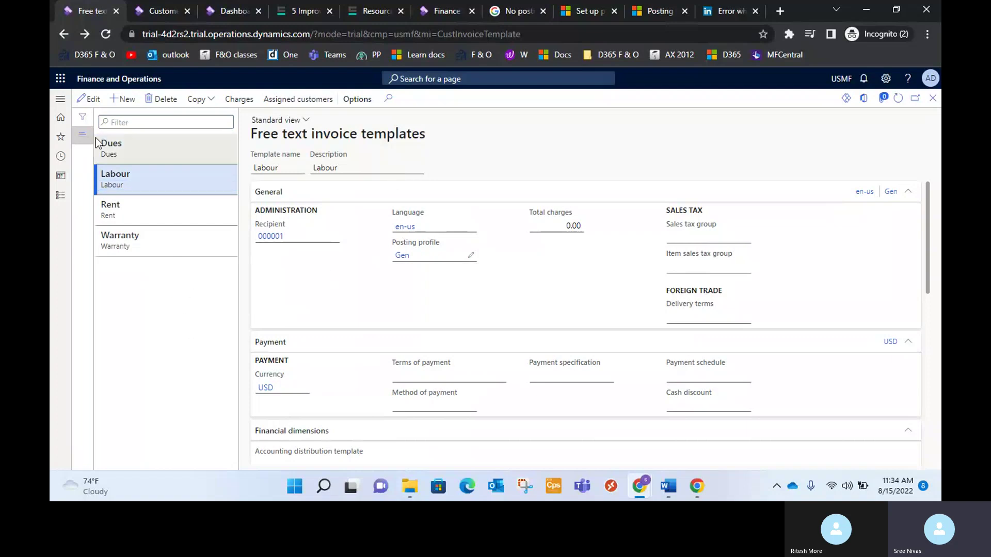
Create a free text invoice template named IT Service with the description IT Services.
{"action": "left_click", "coordinate": [128, 98]}
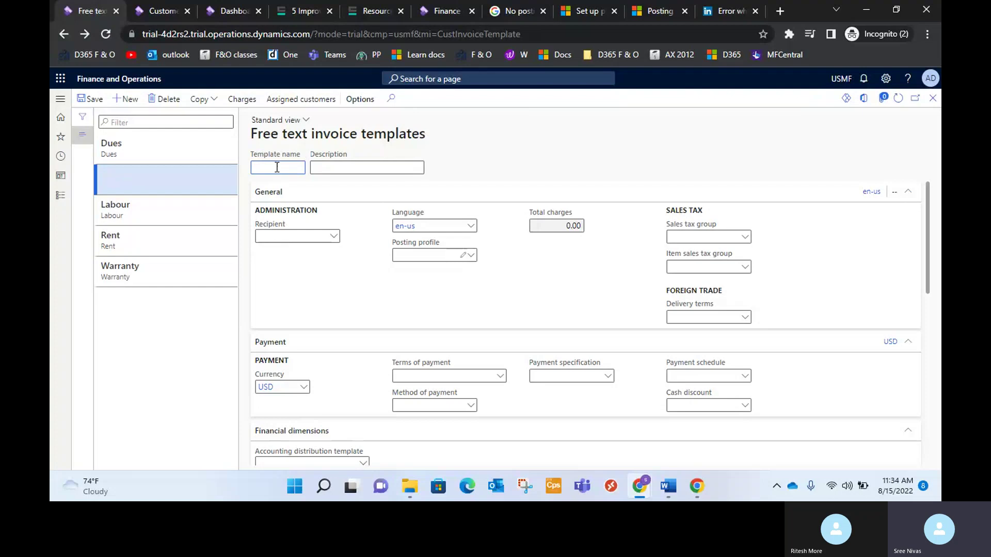
{"action": "type", "text": "IT Service"}
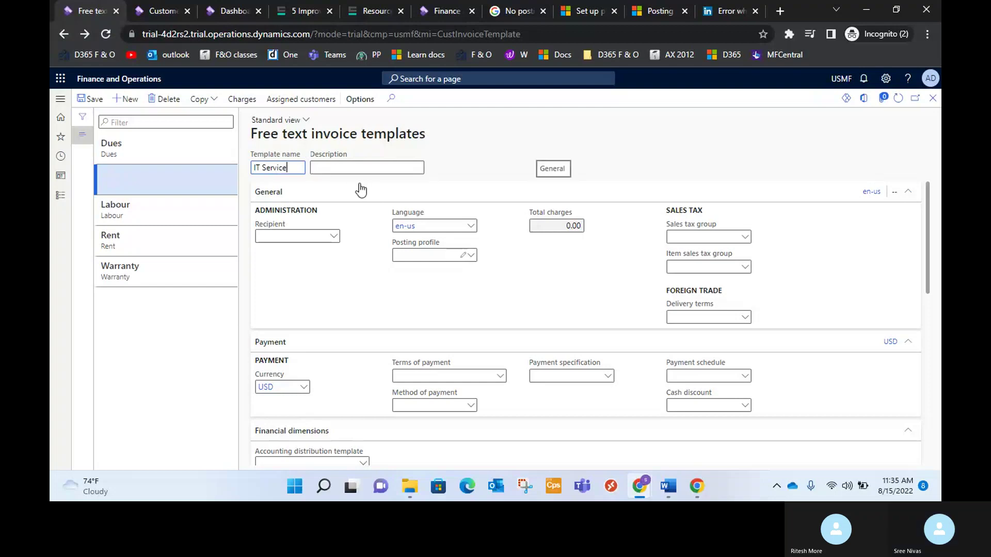
{"action": "type", "text": "IT Services"}
Check the recipient options without choosing one, and set the IT Service template's posting profile to Gen.
{"action": "left_click", "coordinate": [335, 237]}
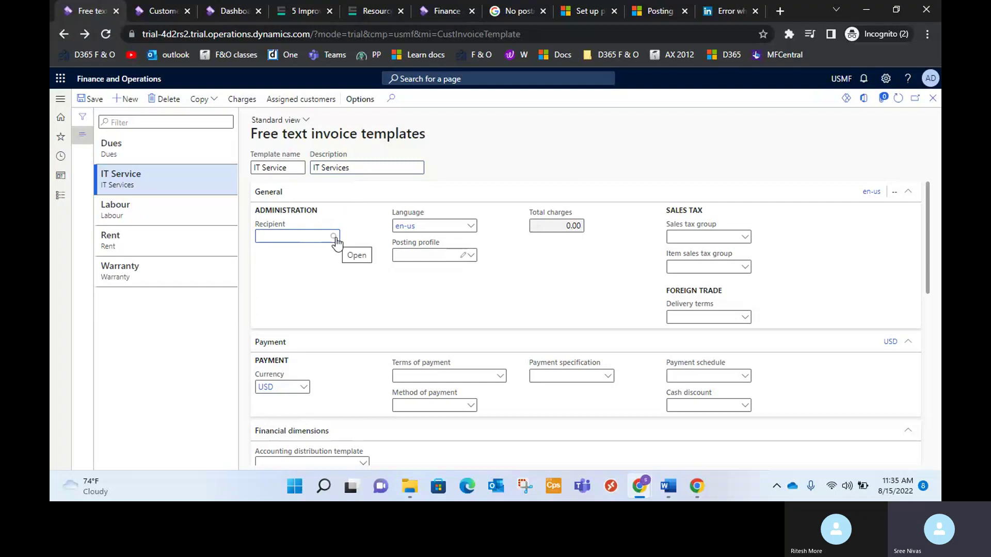
{"action": "left_click", "coordinate": [334, 236]}
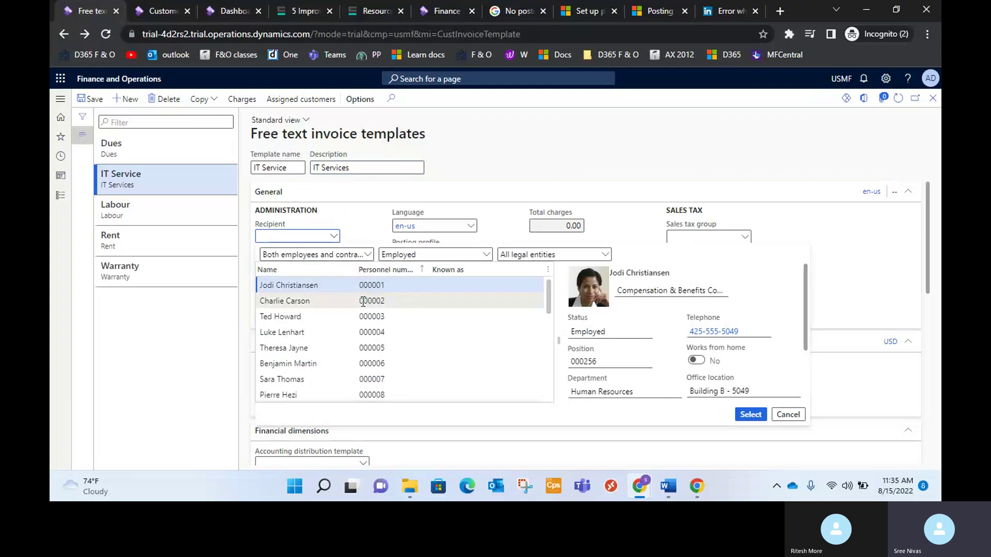
{"action": "left_click", "coordinate": [357, 230]}
{"action": "left_click", "coordinate": [470, 255]}
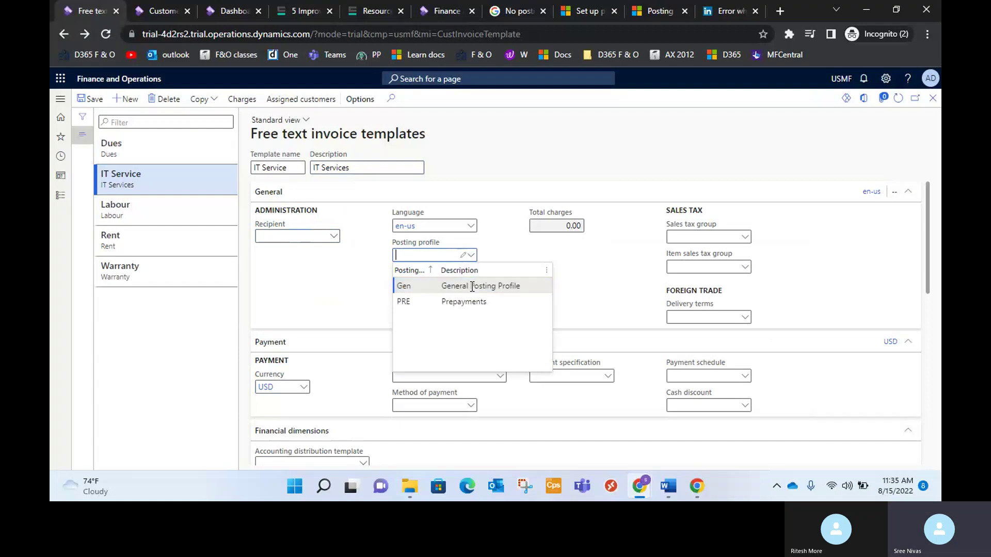
{"action": "left_click", "coordinate": [471, 287]}
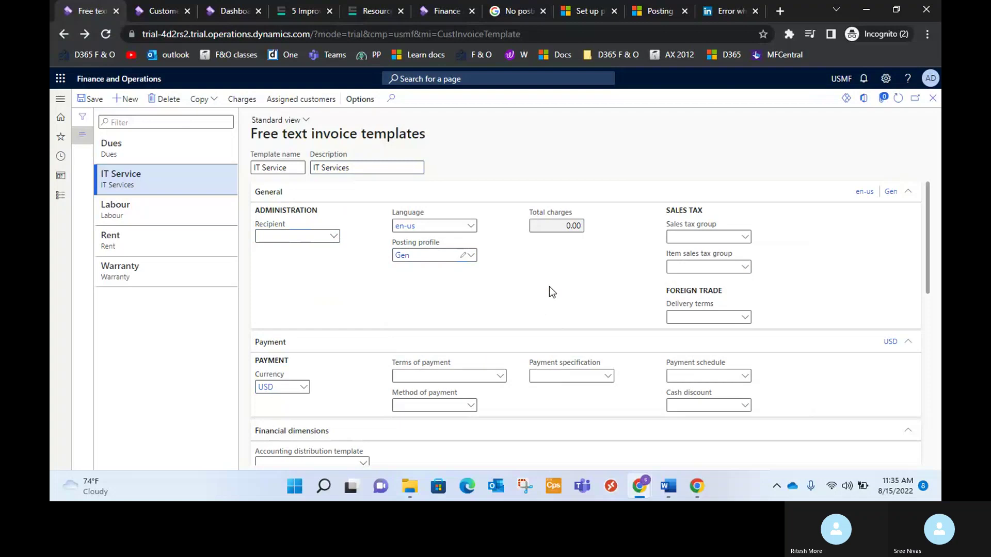
Check the terms of payment options and review the template's payment, financial dimension and invoice line fields.
{"action": "scroll", "coordinate": [549, 292], "scroll_direction": "down", "scroll_amount": 2}
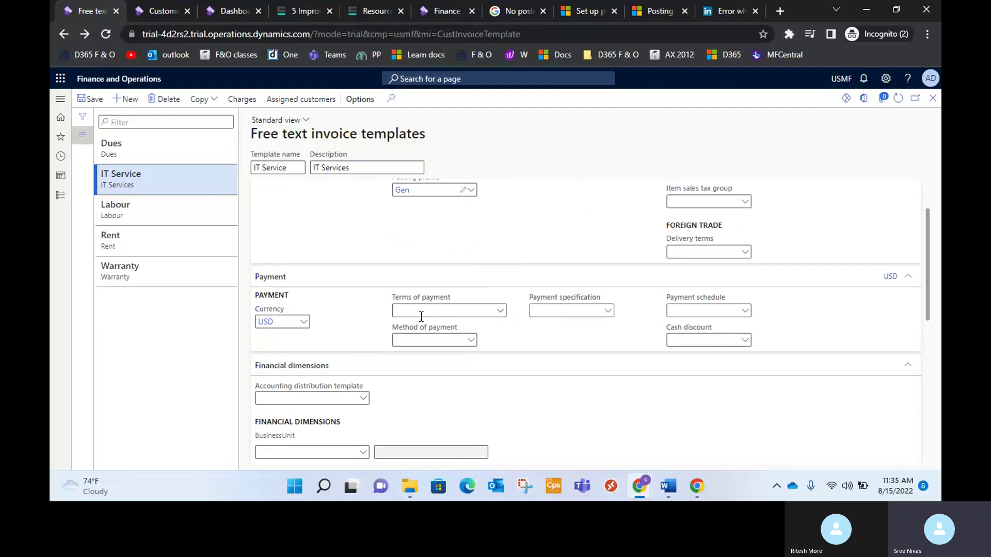
{"action": "left_click", "coordinate": [500, 311]}
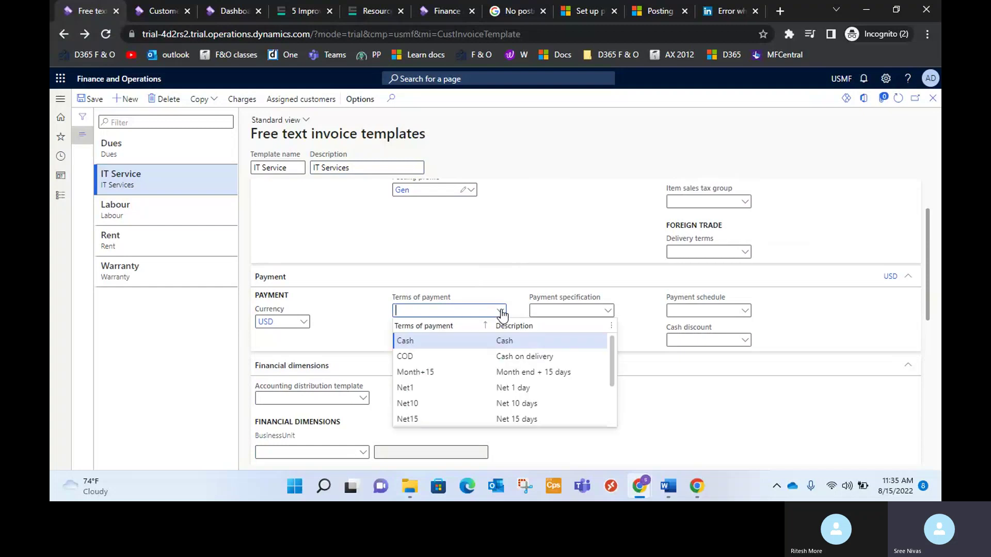
{"action": "left_click", "coordinate": [348, 315]}
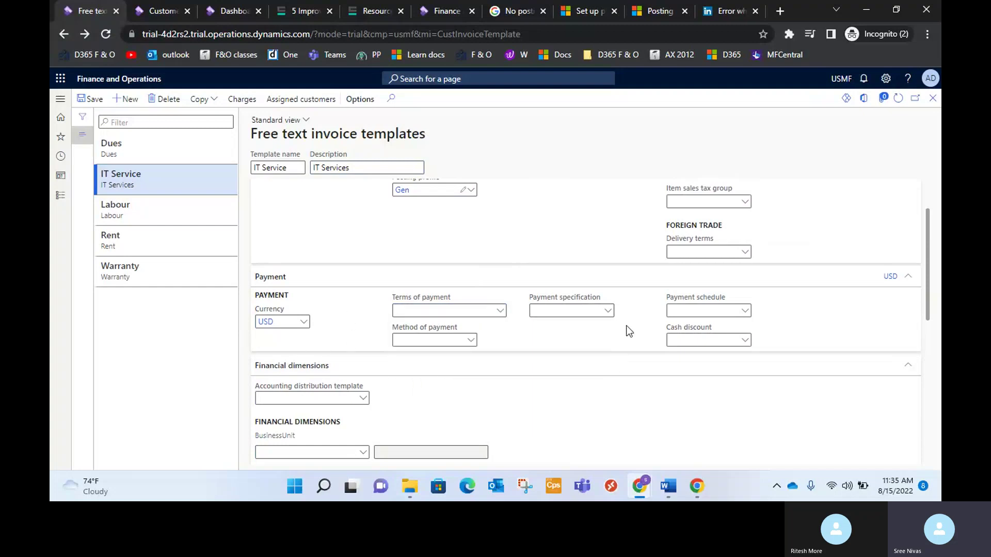
{"action": "scroll", "coordinate": [628, 331], "scroll_direction": "down", "scroll_amount": 1}
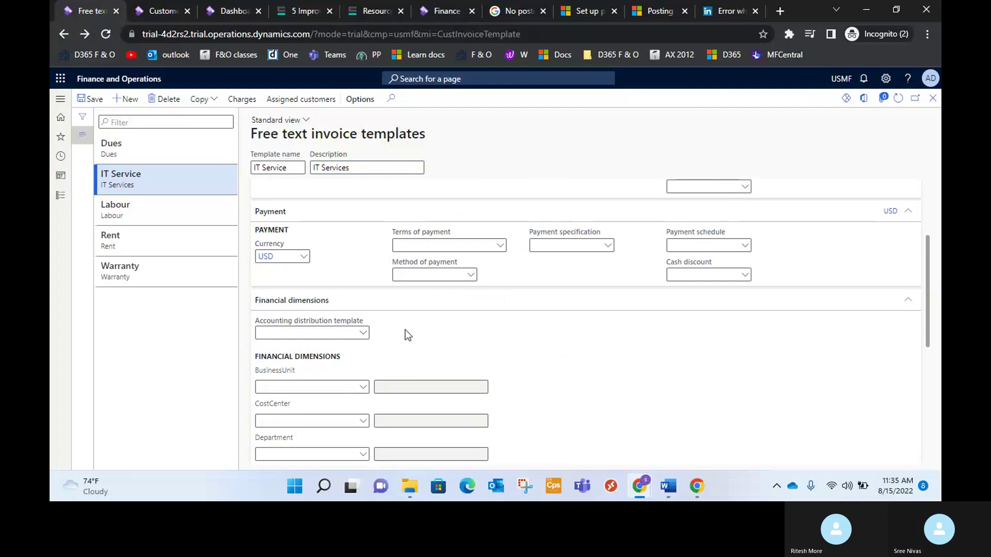
{"action": "scroll", "coordinate": [382, 341], "scroll_direction": "down", "scroll_amount": 2}
{"action": "scroll", "coordinate": [394, 354], "scroll_direction": "down", "scroll_amount": 1}
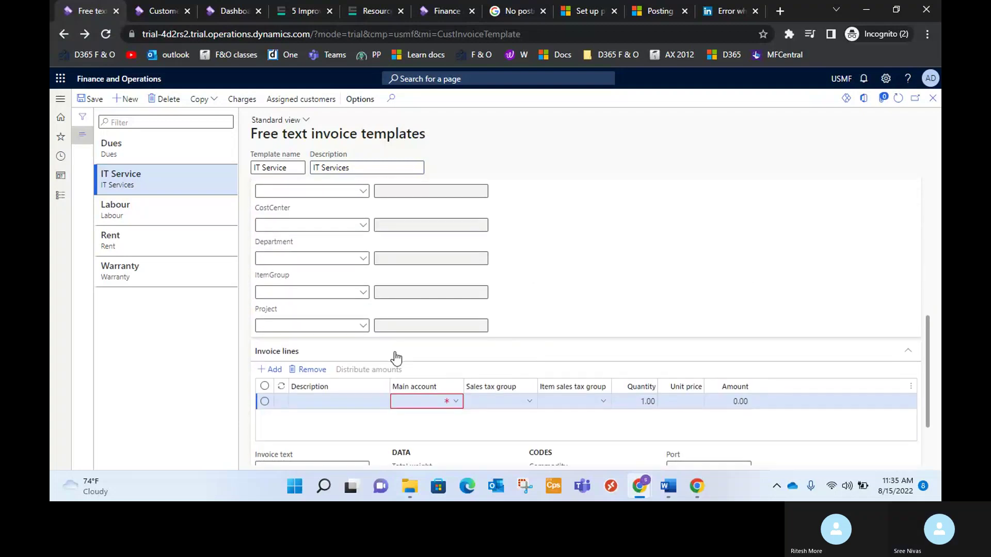
{"action": "scroll", "coordinate": [249, 306], "scroll_direction": "up", "scroll_amount": 1}
{"action": "scroll", "coordinate": [331, 320], "scroll_direction": "up", "scroll_amount": 1}
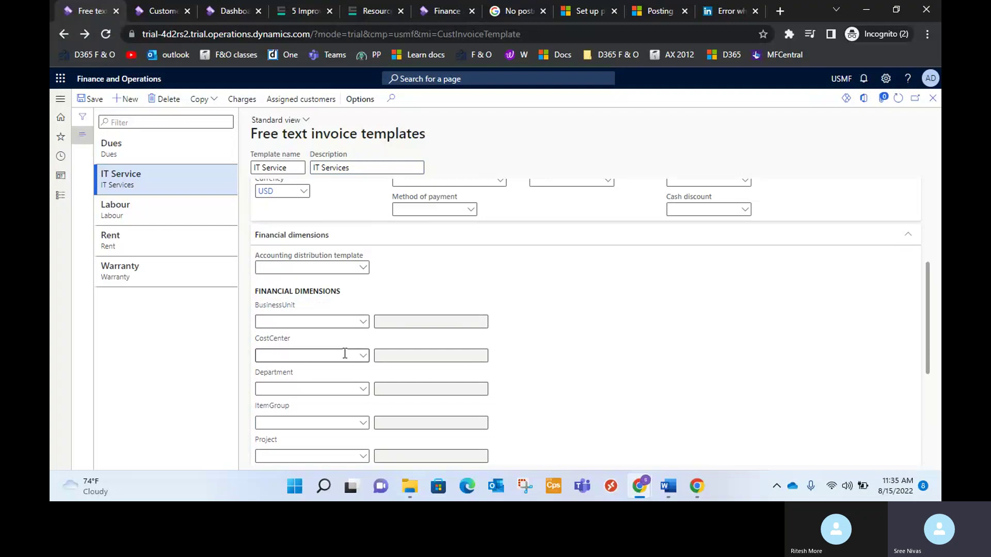
{"action": "scroll", "coordinate": [514, 402], "scroll_direction": "down", "scroll_amount": 1}
{"action": "scroll", "coordinate": [513, 402], "scroll_direction": "down", "scroll_amount": 2}
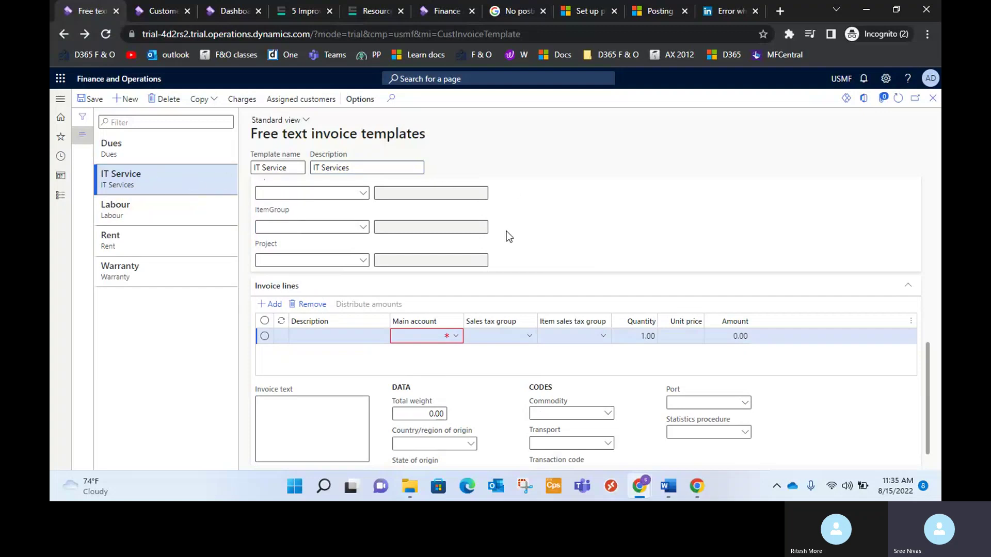
{"action": "left_click", "coordinate": [456, 340]}
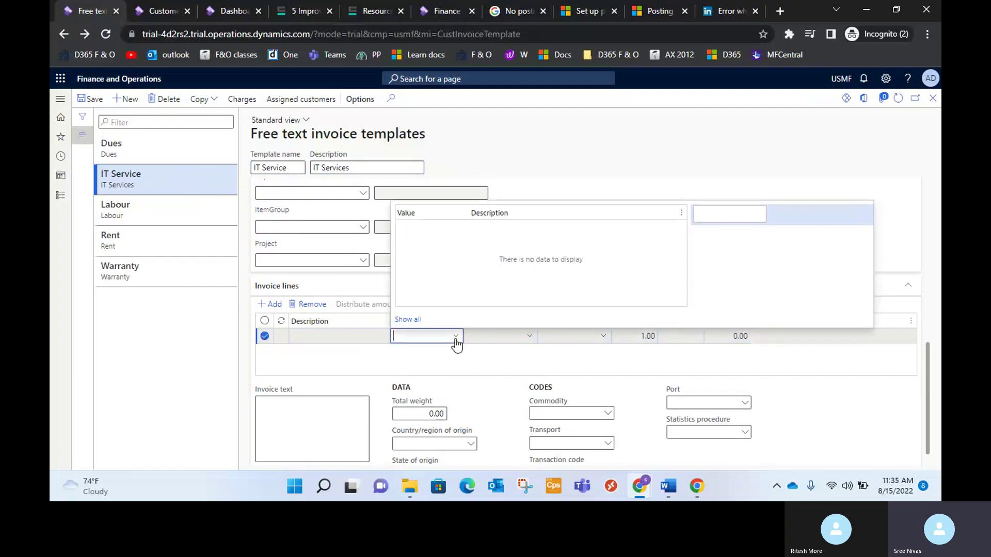
{"action": "left_click", "coordinate": [721, 213]}
{"action": "type", "text": "reve"}
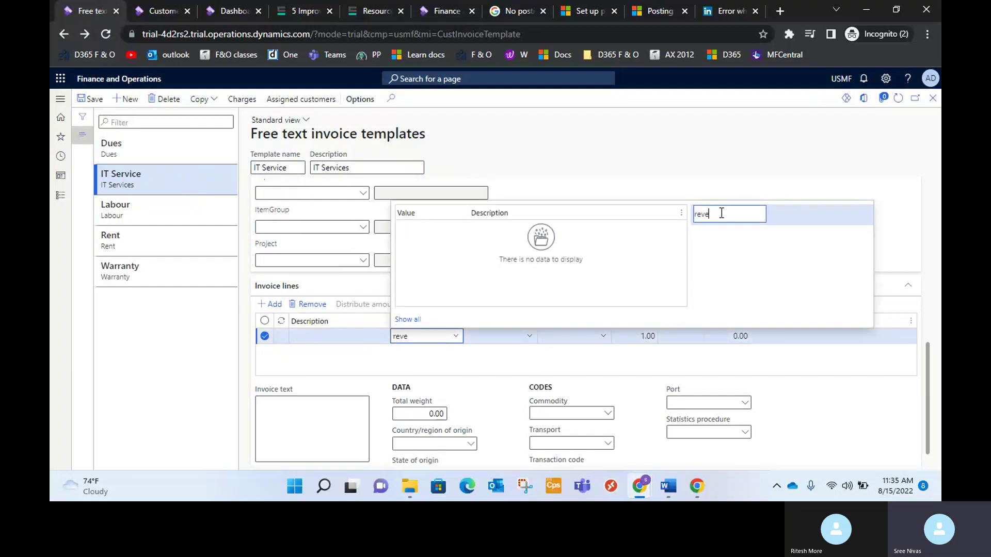
{"action": "key", "text": "Escape"}
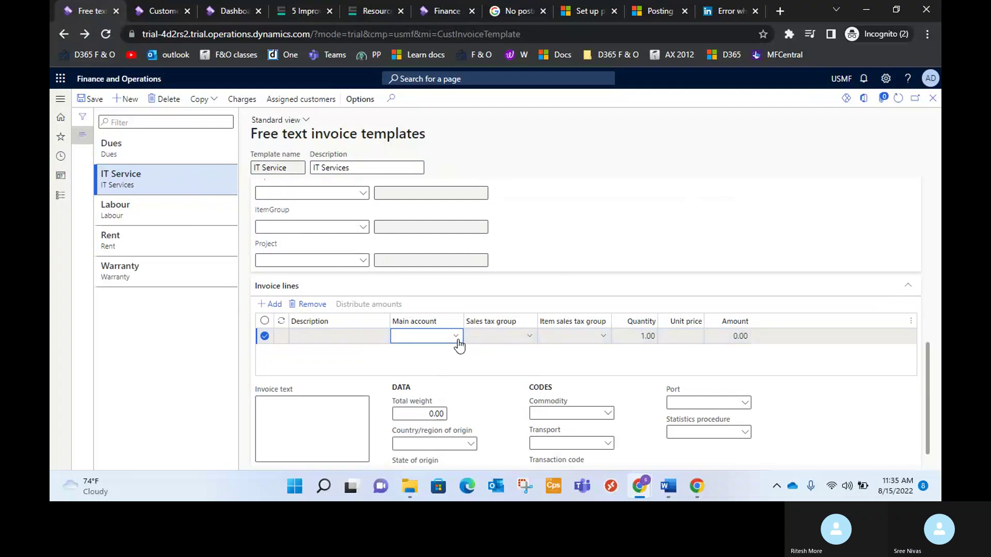
Set the template's invoice line to main account 411500 (Revenue - On Account) with the description IT Services.
{"action": "left_click", "coordinate": [458, 340]}
{"action": "left_click", "coordinate": [722, 232]}
{"action": "type", "text": "re"}
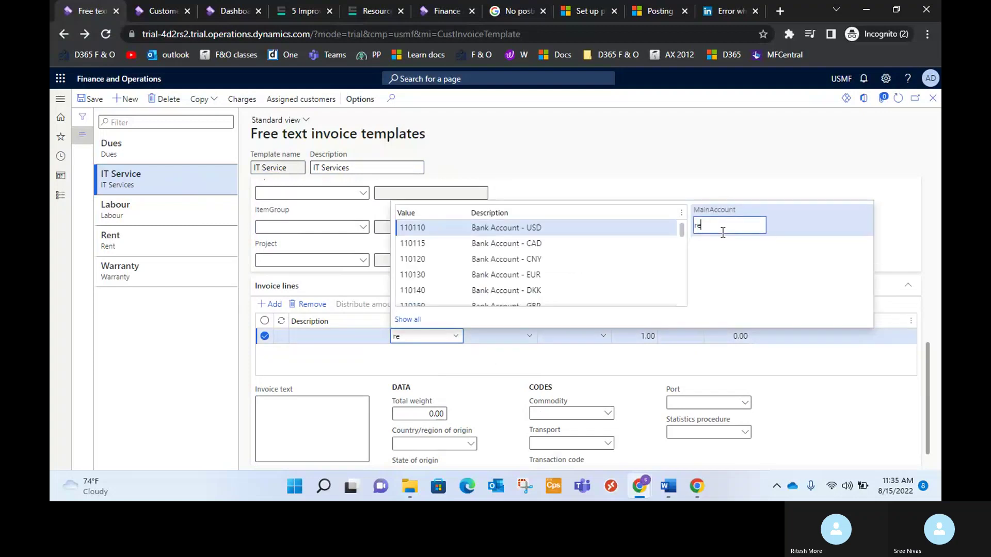
{"action": "type", "text": "ve"}
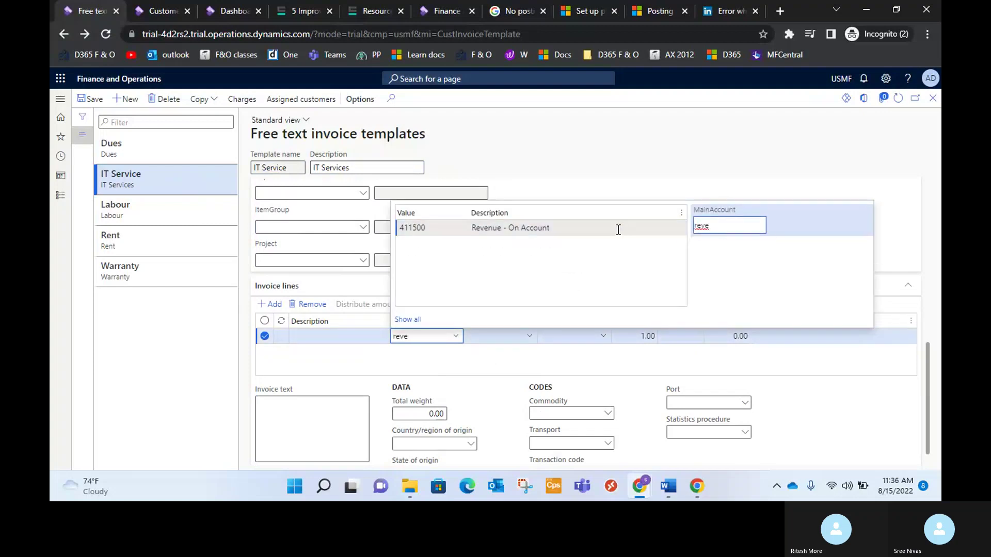
{"action": "left_click", "coordinate": [559, 230]}
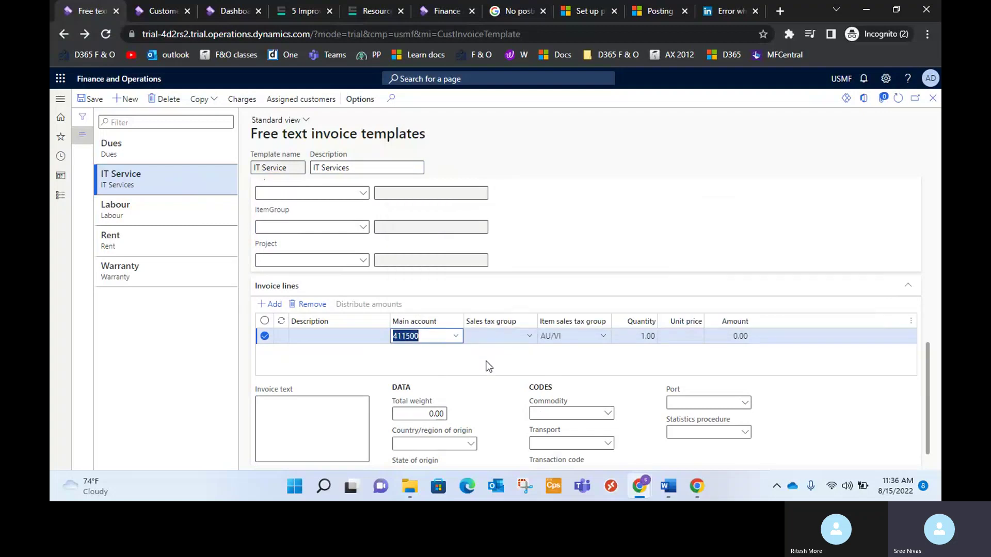
{"action": "left_click", "coordinate": [330, 335]}
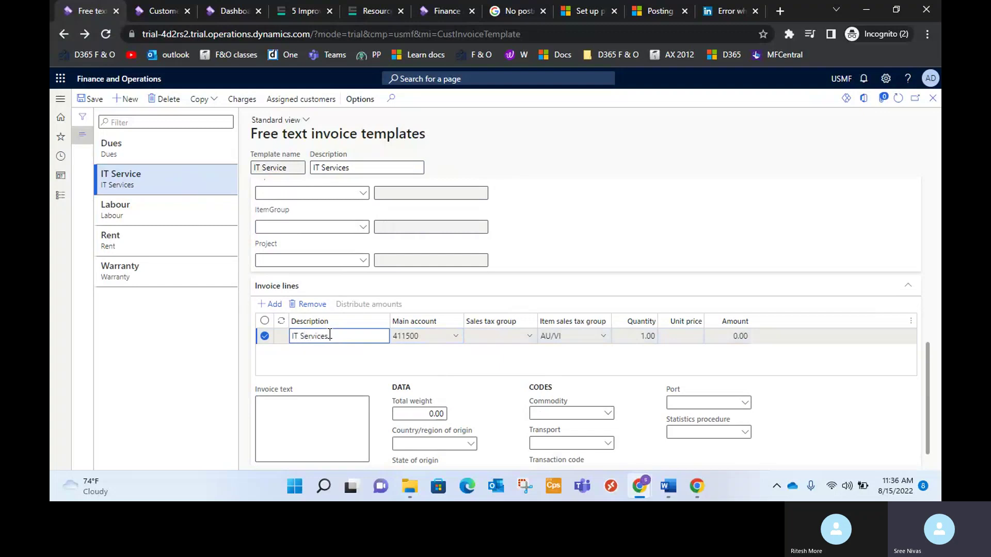
Set the unit price of the template's IT Services invoice line to 5,000 and review the template's fields.
{"action": "left_click", "coordinate": [324, 355]}
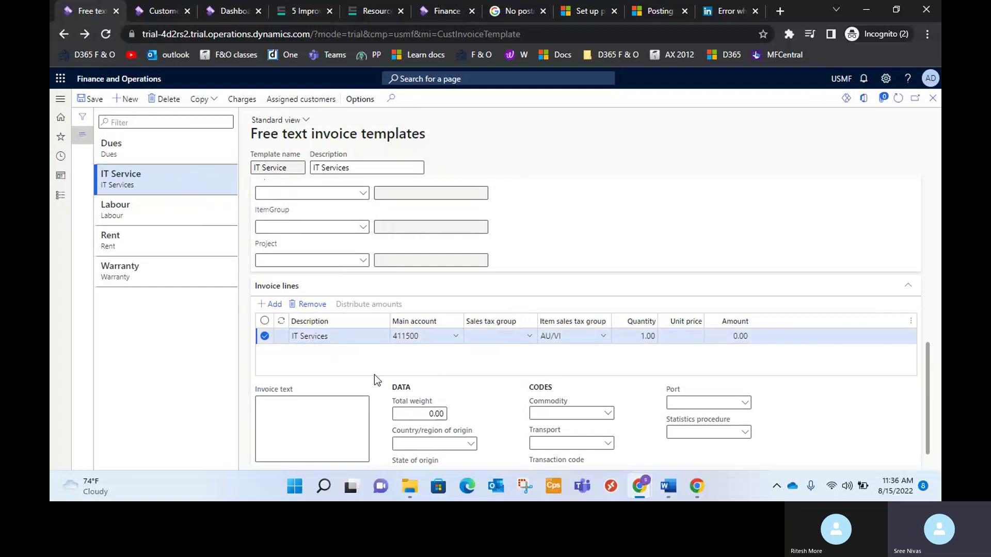
{"action": "left_click", "coordinate": [681, 337]}
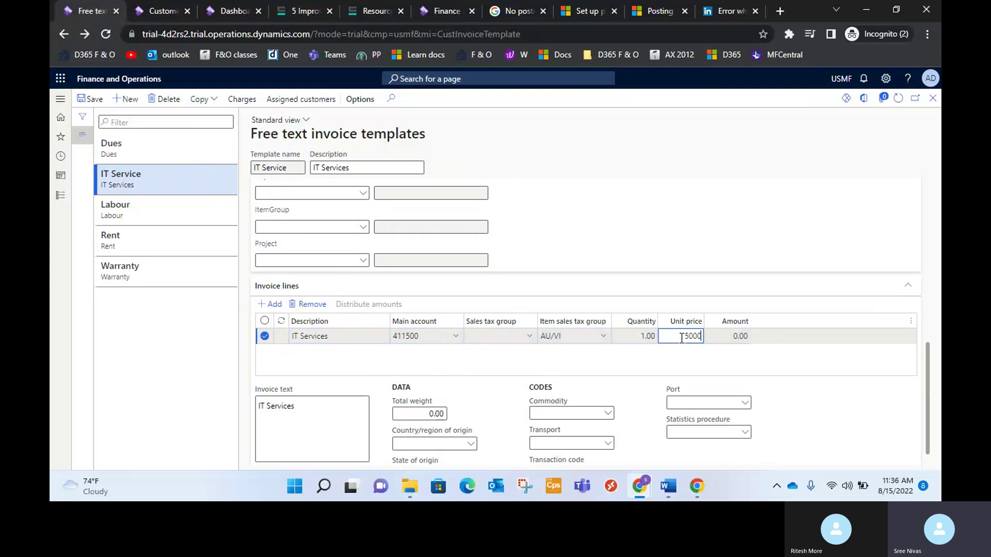
{"action": "left_click", "coordinate": [668, 353]}
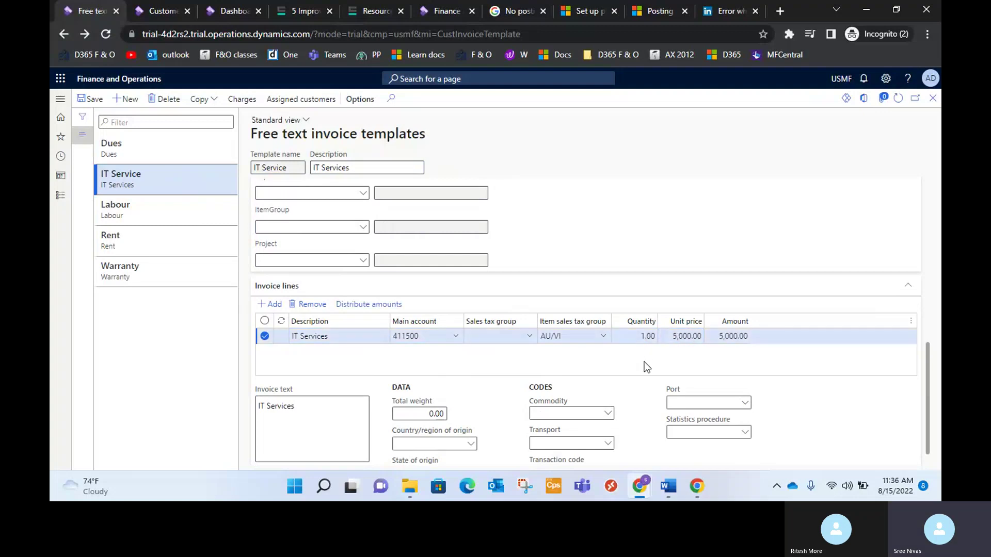
{"action": "scroll", "coordinate": [644, 361], "scroll_direction": "down", "scroll_amount": 1}
{"action": "left_click", "coordinate": [340, 407]}
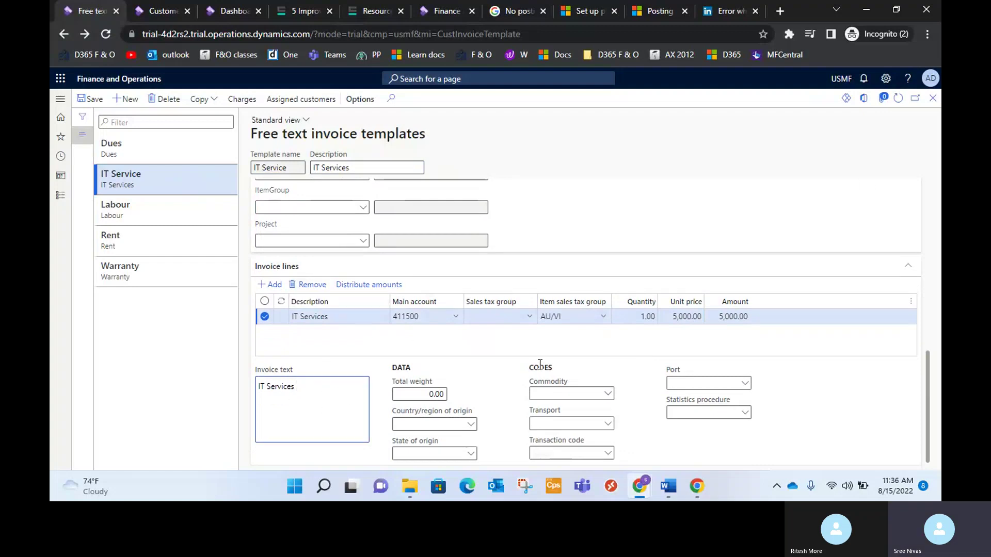
{"action": "scroll", "coordinate": [505, 390], "scroll_direction": "up", "scroll_amount": 8}
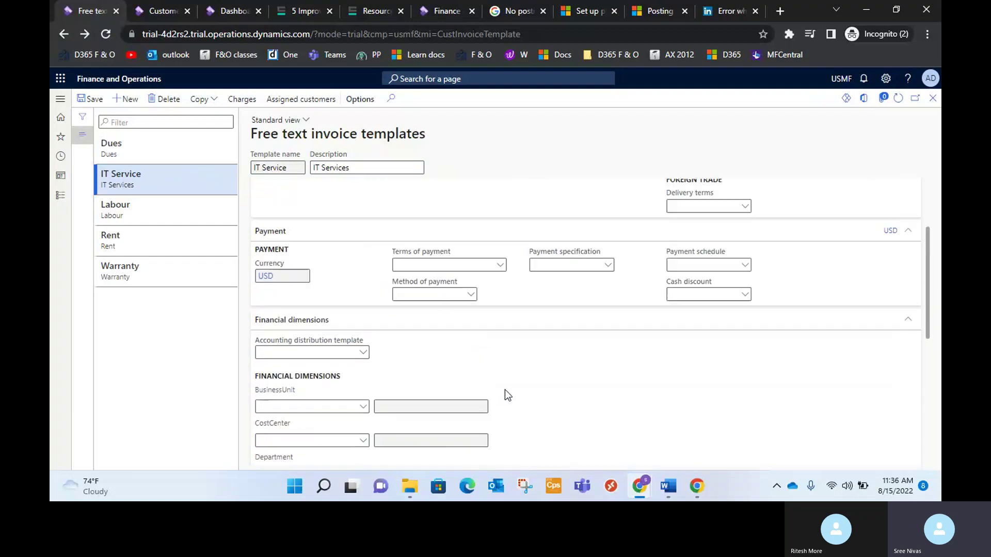
{"action": "scroll", "coordinate": [510, 390], "scroll_direction": "down", "scroll_amount": 8}
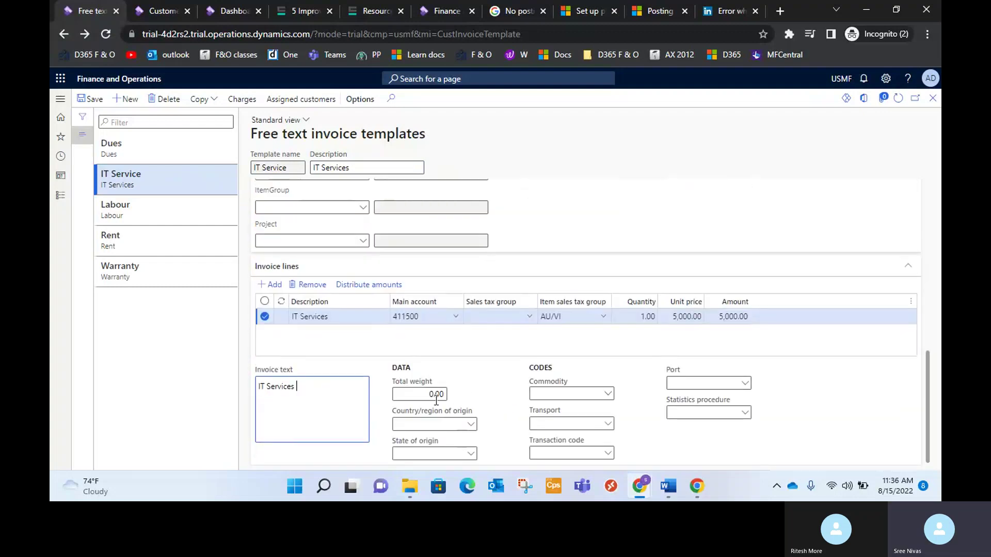
{"action": "scroll", "coordinate": [485, 395], "scroll_direction": "up", "scroll_amount": 8}
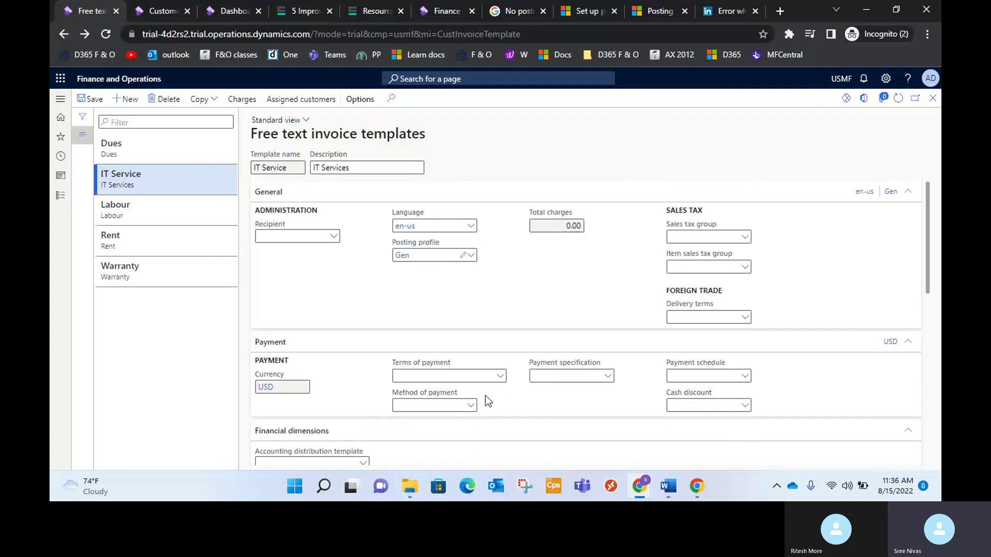
Check the IT Service template's copy options, charges and assigned customers, and save the template.
{"action": "left_click", "coordinate": [214, 99]}
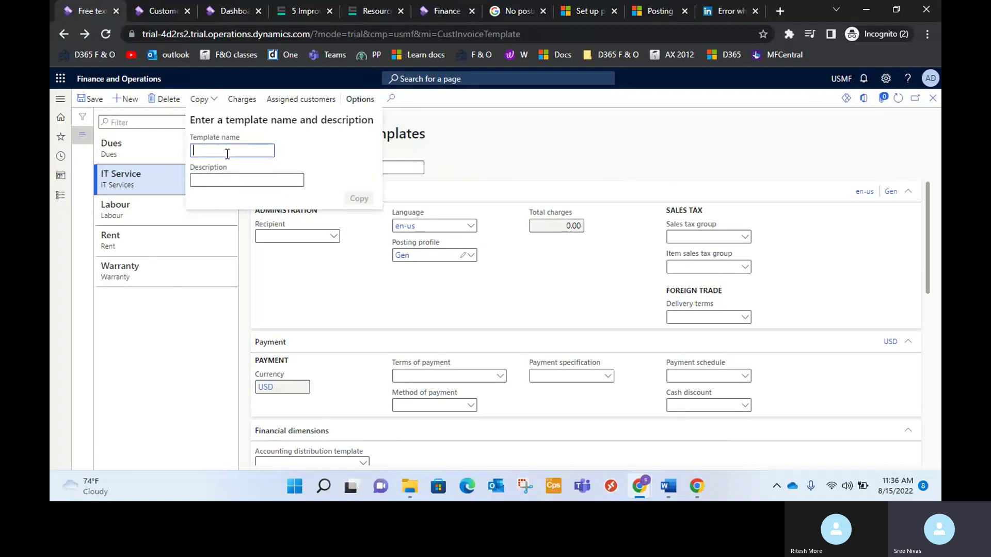
{"action": "left_click", "coordinate": [521, 146]}
{"action": "left_click", "coordinate": [241, 103]}
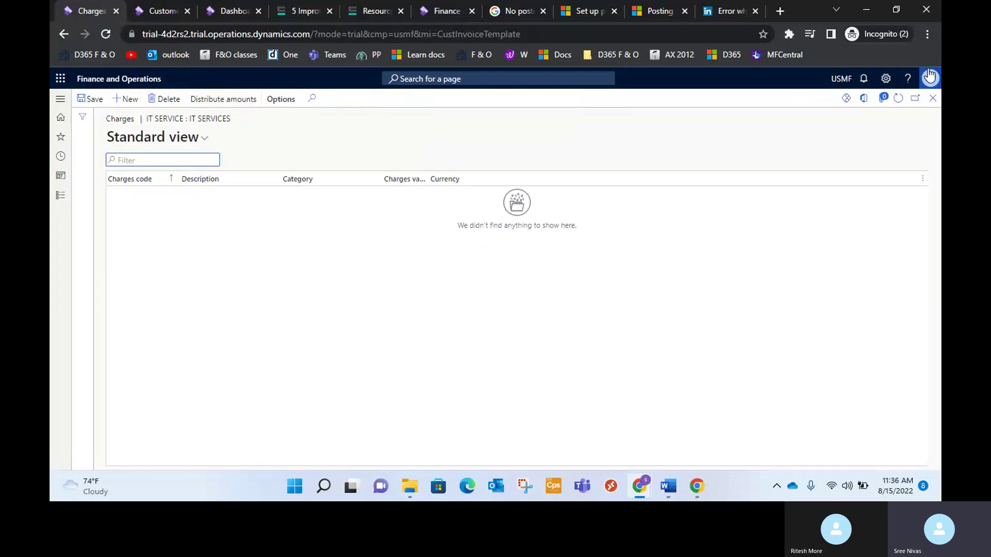
{"action": "left_click", "coordinate": [932, 98]}
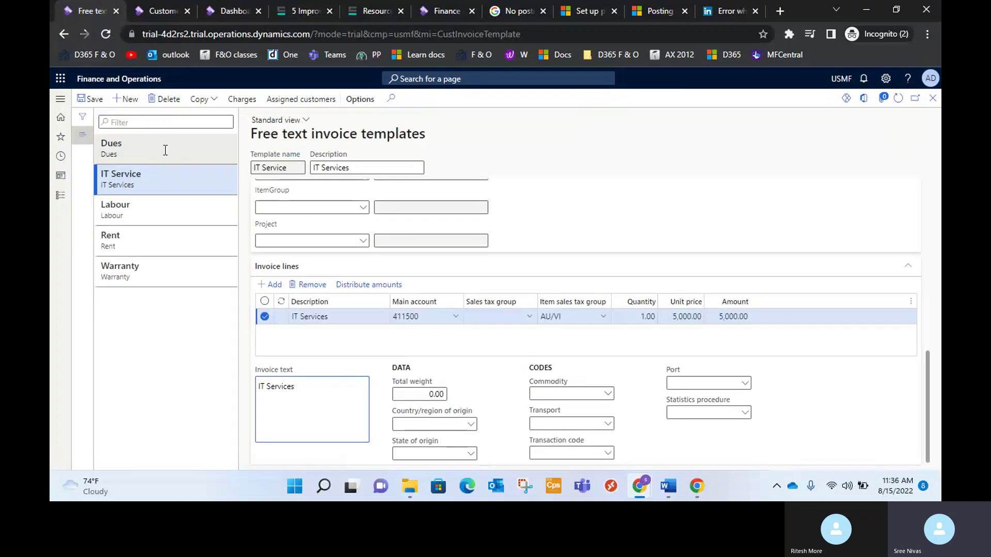
{"action": "left_click", "coordinate": [290, 100]}
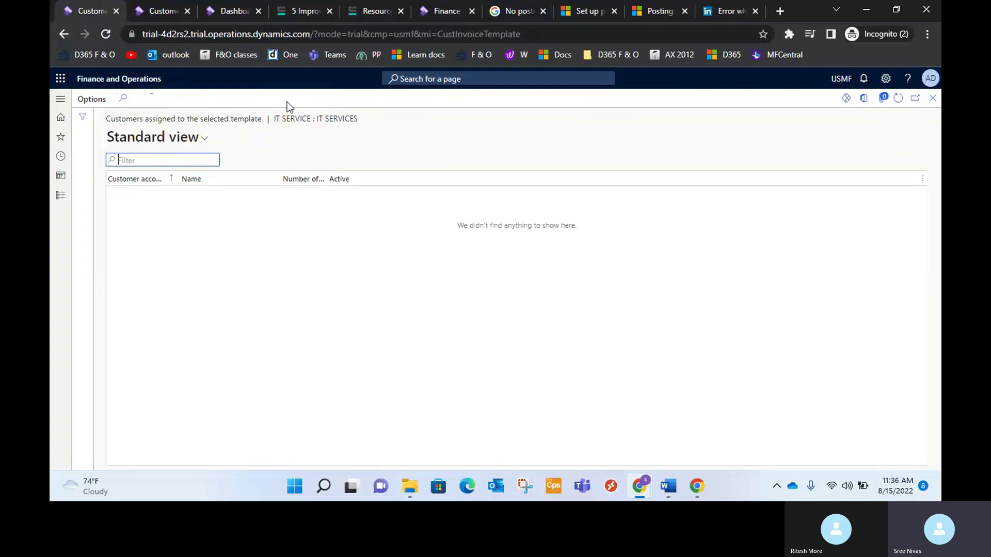
{"action": "left_click", "coordinate": [933, 98]}
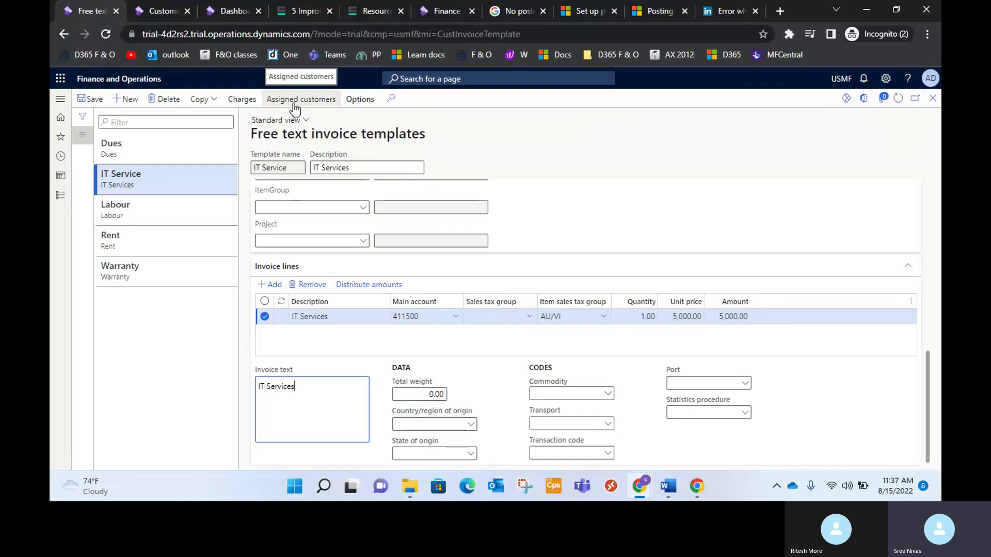
{"action": "left_click", "coordinate": [94, 105]}
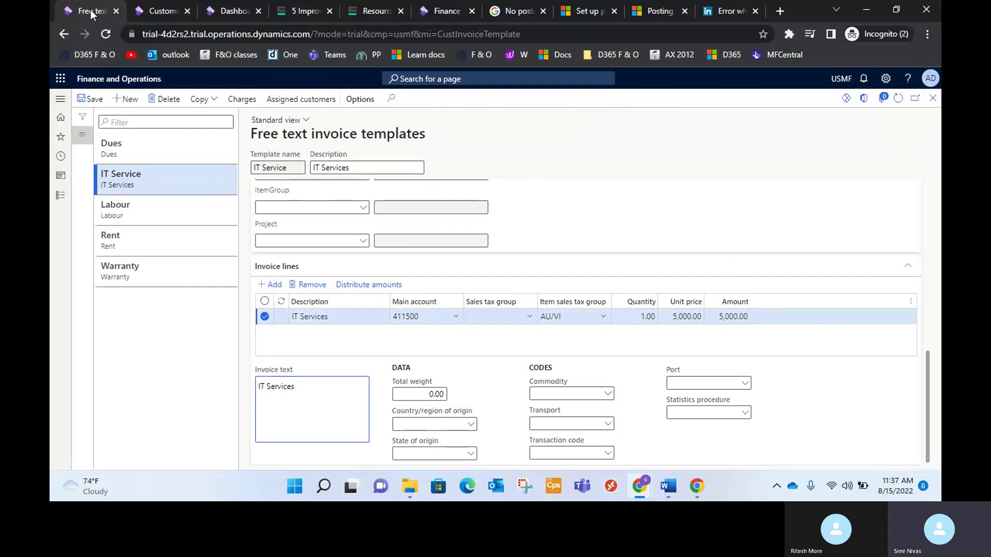
Open the recurring invoices setup for customer TCS from the all customers list.
{"action": "mouse_move", "coordinate": [159, 16]}
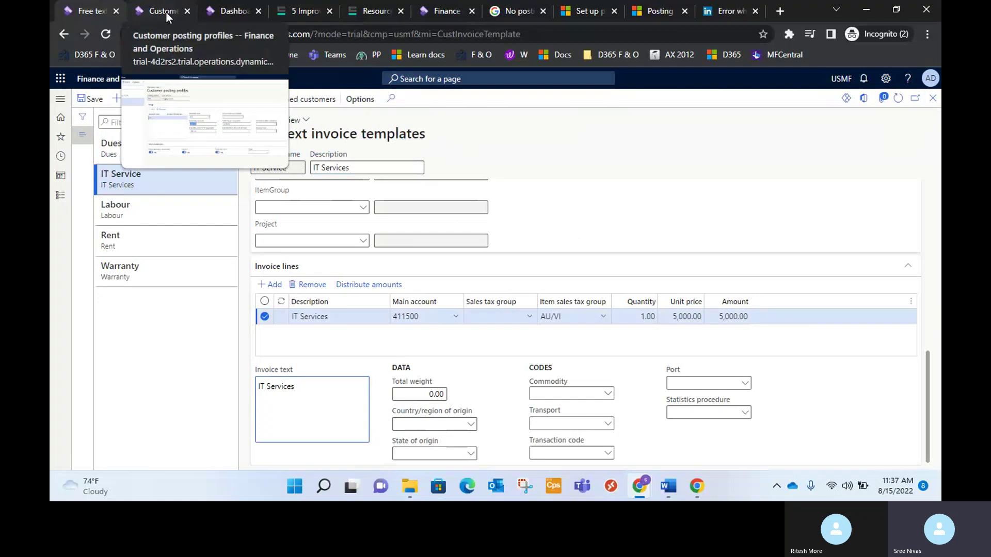
{"action": "left_click", "coordinate": [162, 11]}
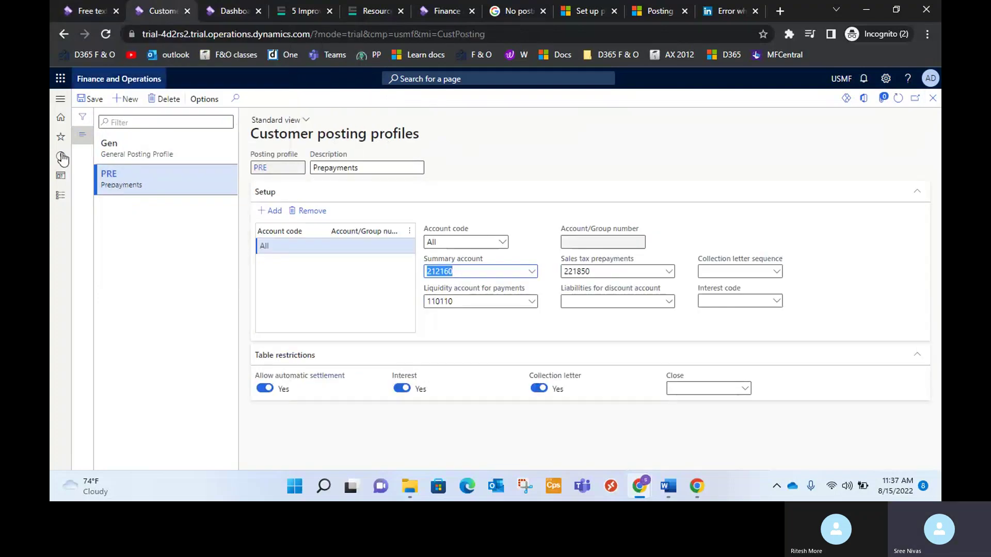
{"action": "left_click", "coordinate": [60, 195]}
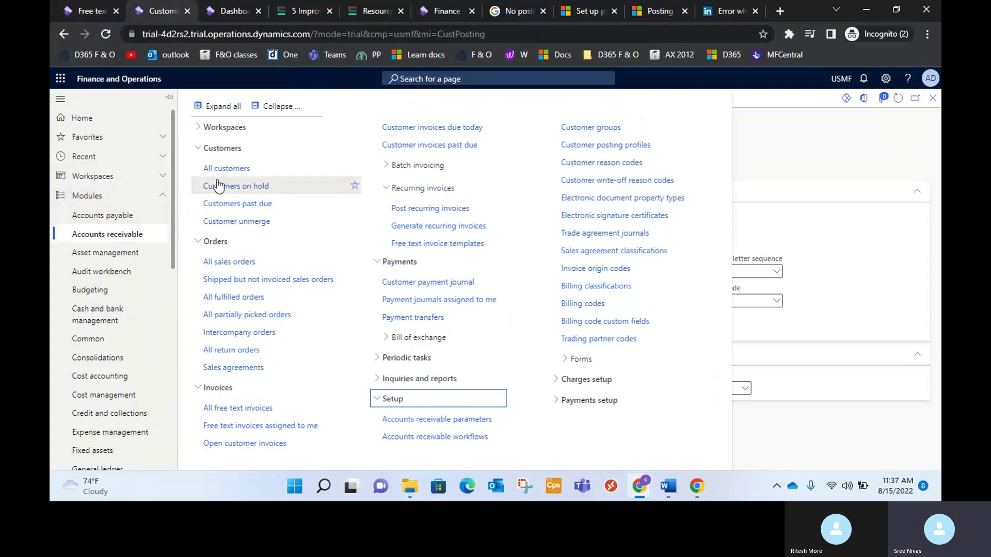
{"action": "left_click", "coordinate": [227, 168]}
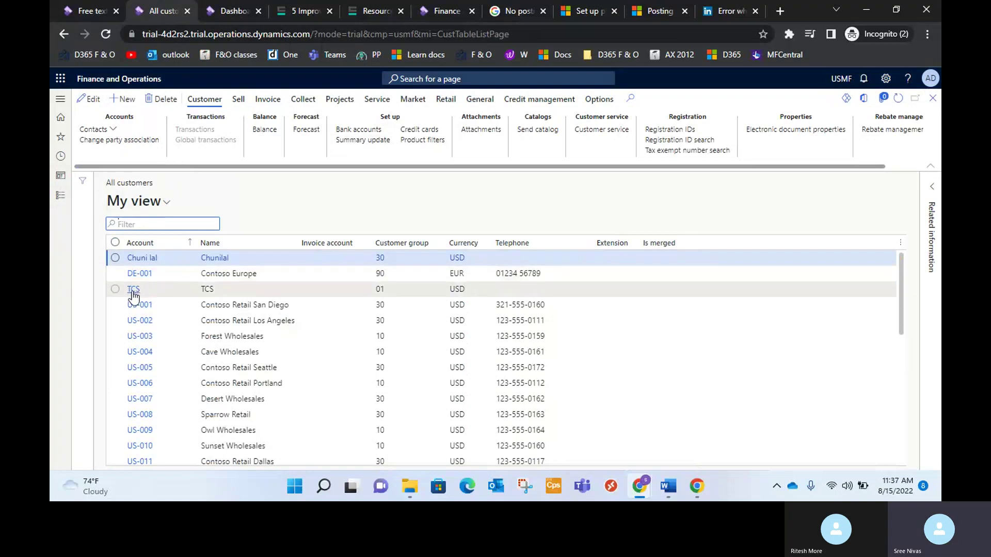
{"action": "left_click", "coordinate": [116, 292]}
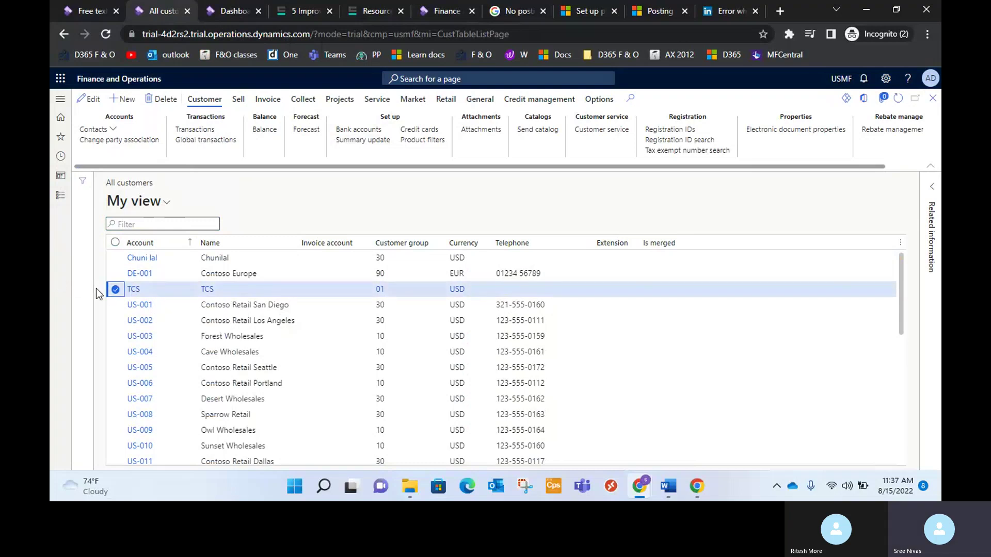
{"action": "left_click", "coordinate": [264, 99]}
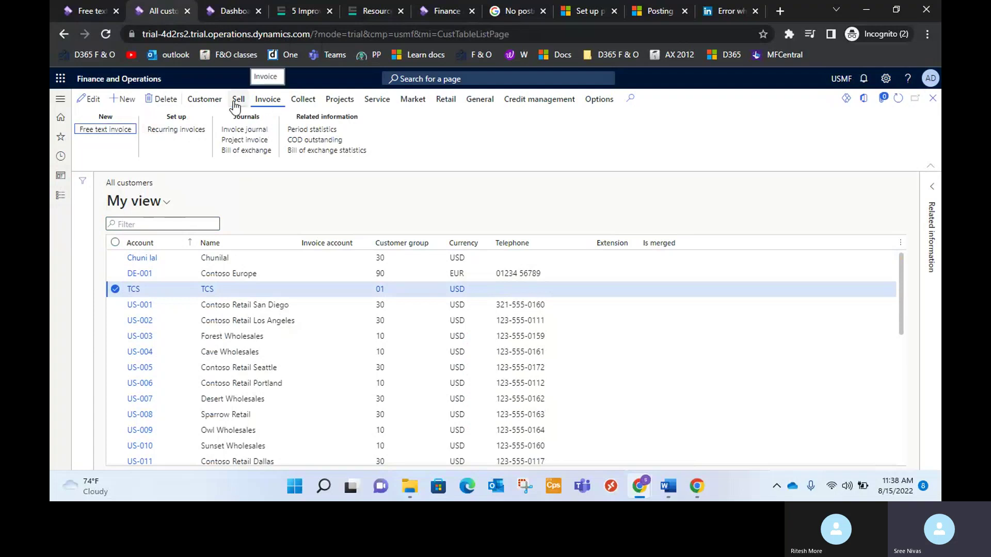
{"action": "left_click", "coordinate": [172, 135]}
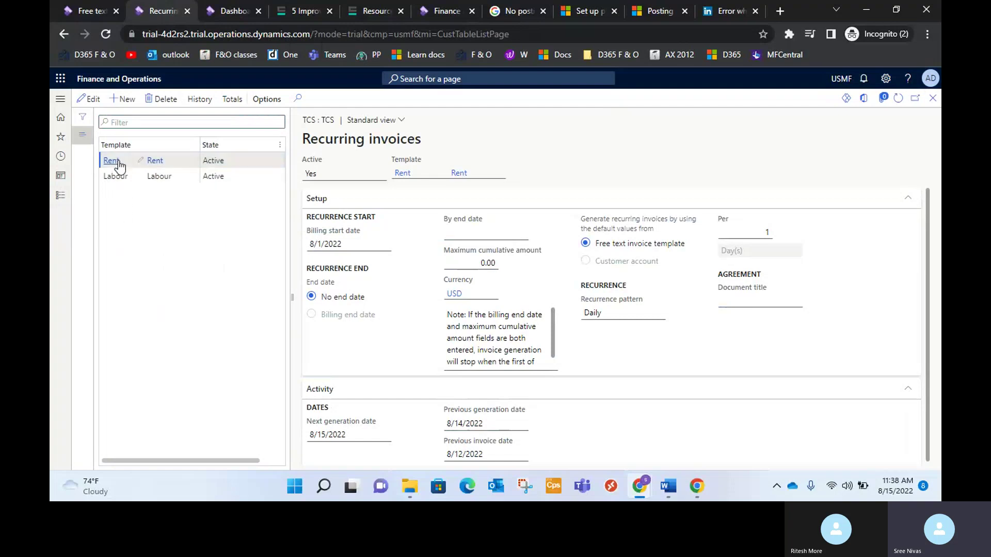
Add an active recurring invoice for TCS based on the IT Service template.
{"action": "left_click", "coordinate": [117, 105]}
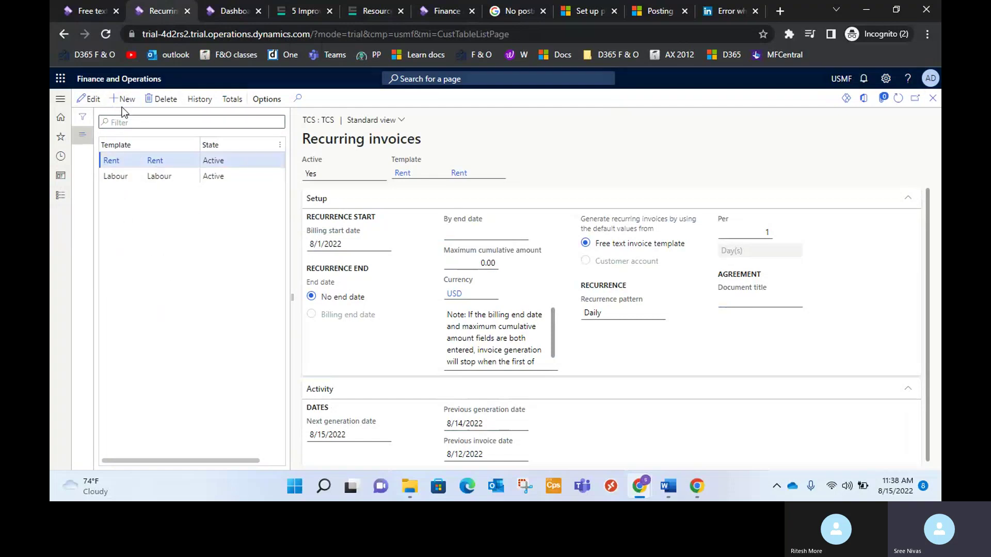
{"action": "left_click", "coordinate": [380, 174]}
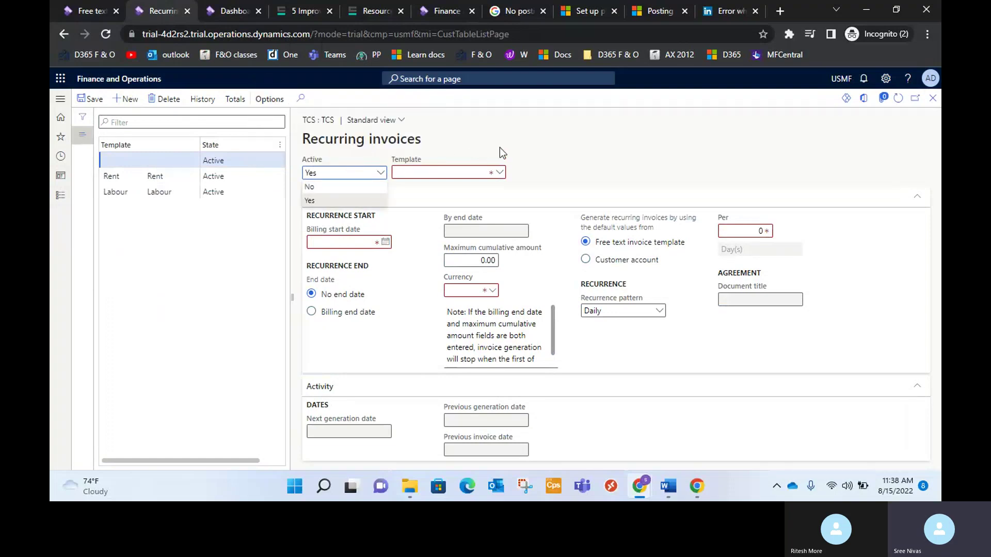
{"action": "key", "text": "Return"}
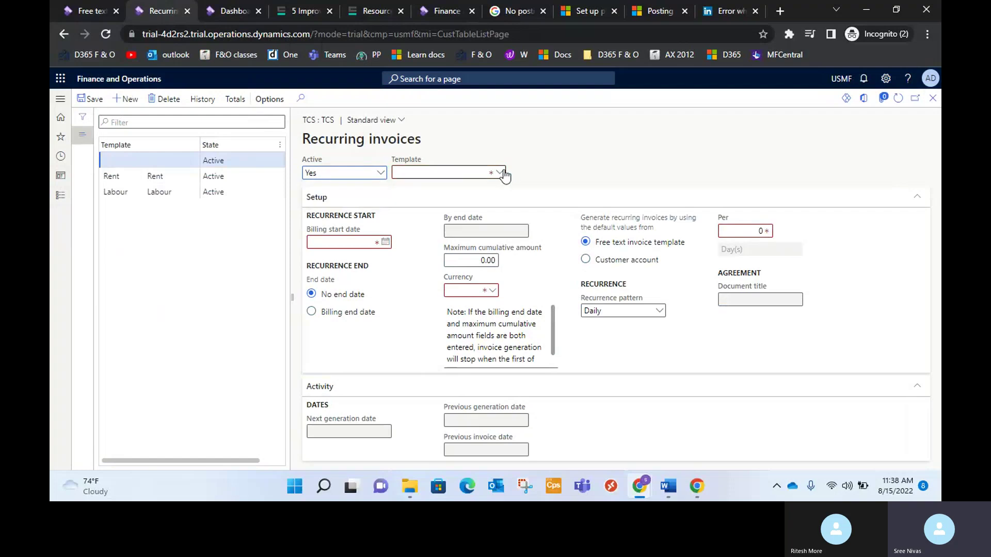
{"action": "left_click", "coordinate": [502, 176]}
{"action": "left_click", "coordinate": [501, 174]}
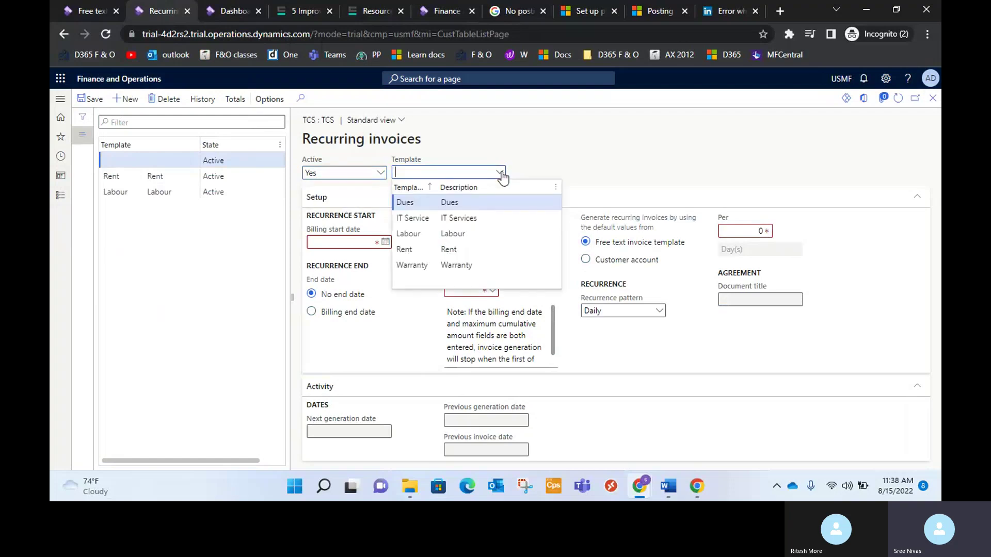
{"action": "left_click", "coordinate": [487, 220]}
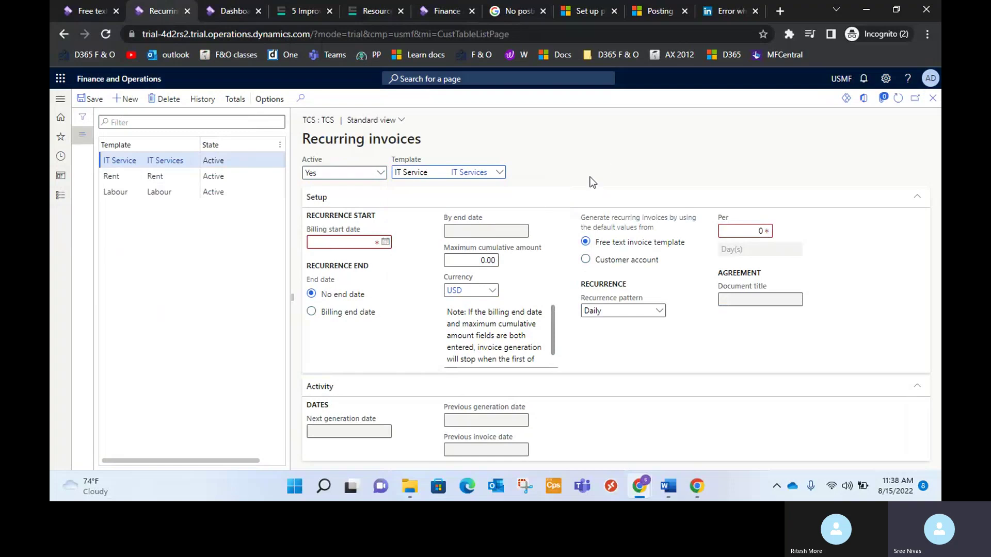
Set the billing start date of the IT Service recurring invoice to 1/1/2022.
{"action": "left_click", "coordinate": [385, 244]}
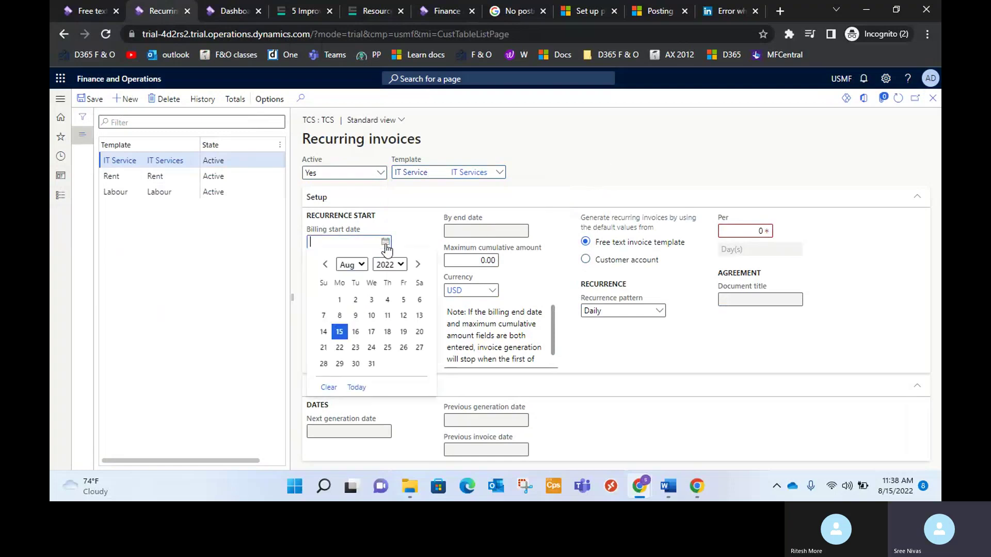
{"action": "left_click", "coordinate": [351, 266]}
{"action": "left_click", "coordinate": [352, 278]}
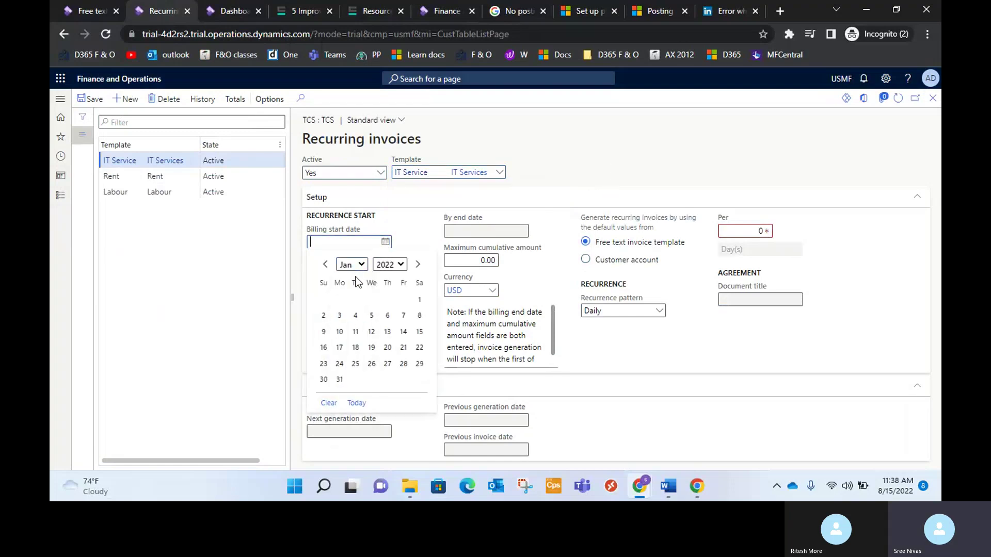
{"action": "left_click", "coordinate": [419, 298]}
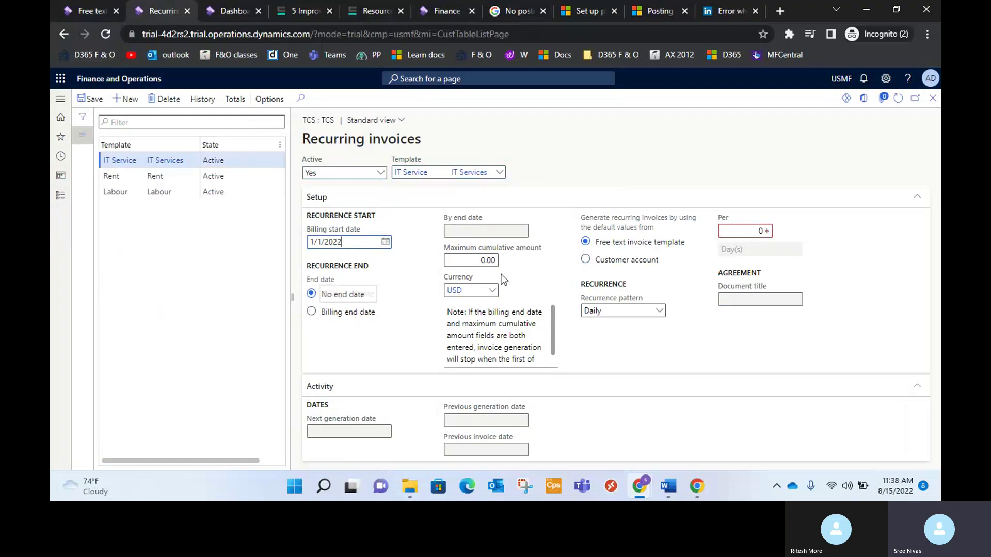
End the recurrence by billing end date, with the end date set to 1/1/2023.
{"action": "left_click", "coordinate": [311, 313]}
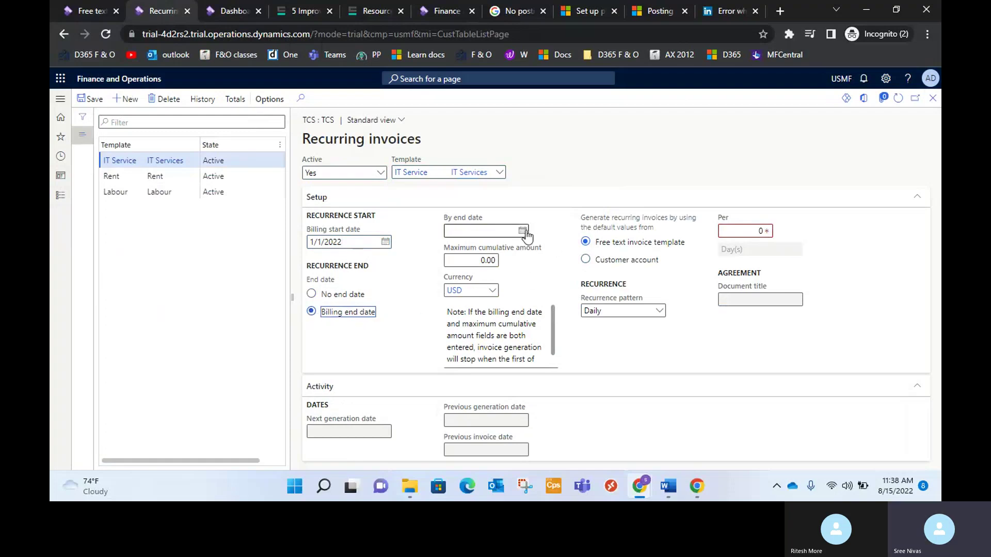
{"action": "left_click", "coordinate": [523, 230]}
{"action": "left_click", "coordinate": [530, 254]}
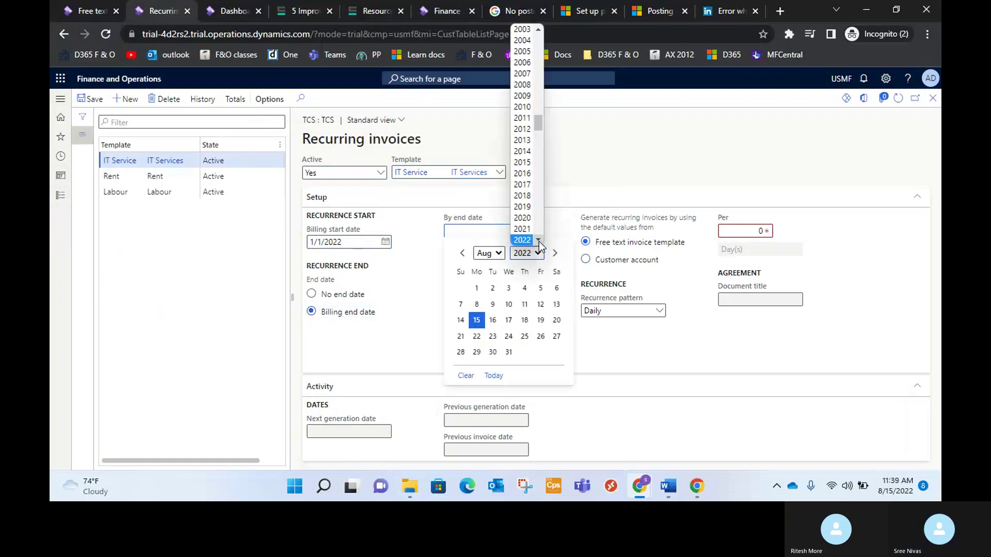
{"action": "left_click", "coordinate": [538, 240]}
{"action": "left_click", "coordinate": [532, 238]}
{"action": "left_click", "coordinate": [495, 253]}
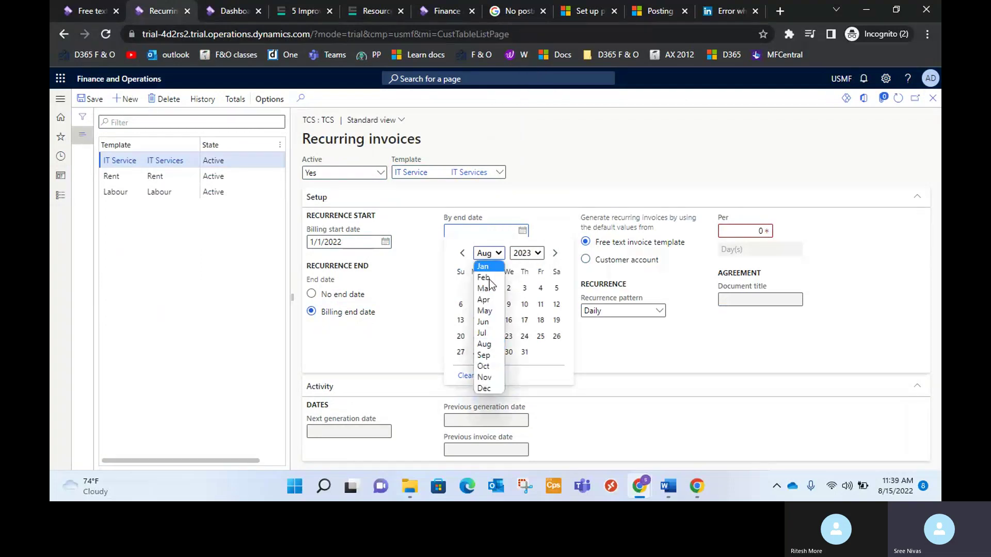
{"action": "left_click", "coordinate": [479, 266]}
{"action": "left_click", "coordinate": [461, 289]}
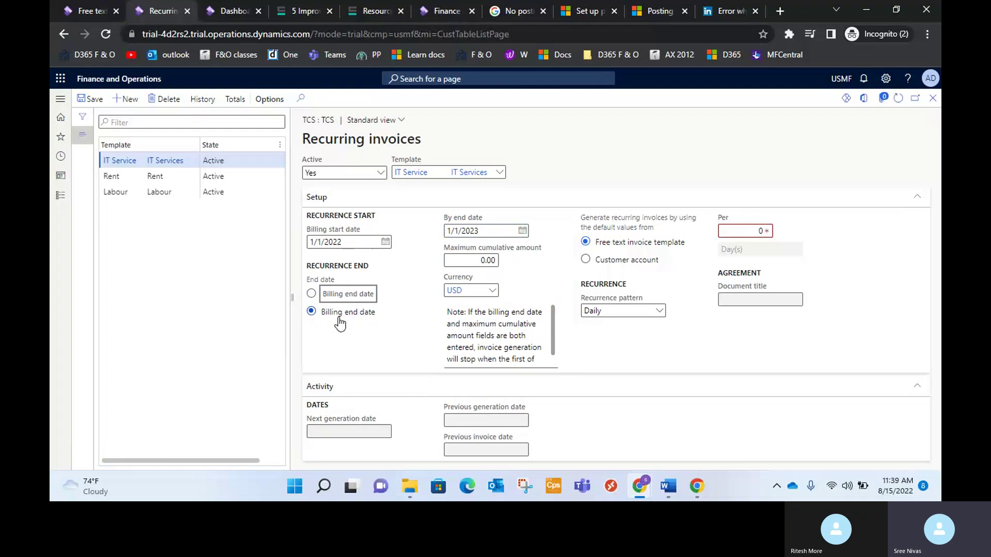
Set the maximum cumulative amount of the IT Service recurring invoice to 100,000.
{"action": "mouse_move", "coordinate": [506, 249]}
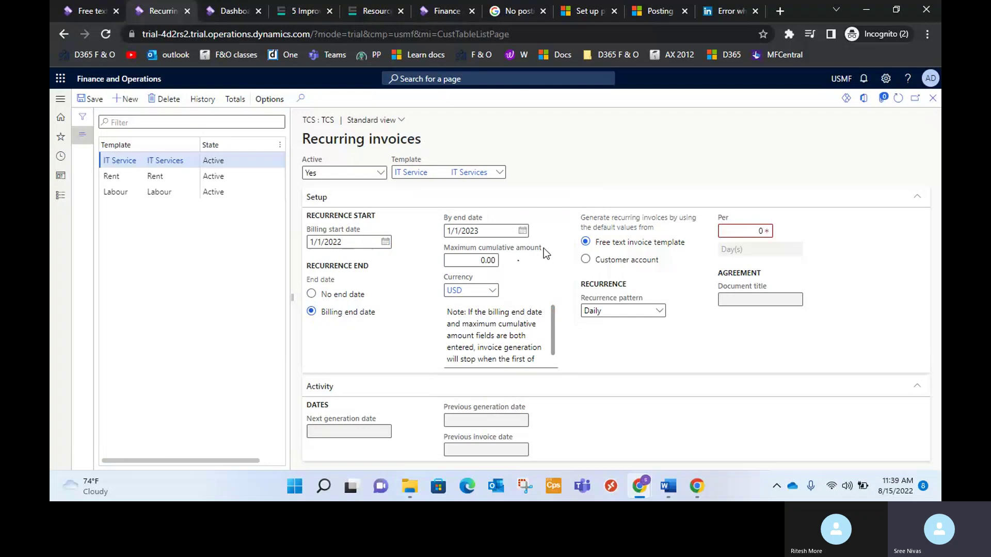
{"action": "left_click", "coordinate": [493, 261]}
{"action": "type", "text": "100,000"}
{"action": "key", "text": "Tab"}
{"action": "left_click", "coordinate": [458, 261]}
{"action": "mouse_move", "coordinate": [459, 260]}
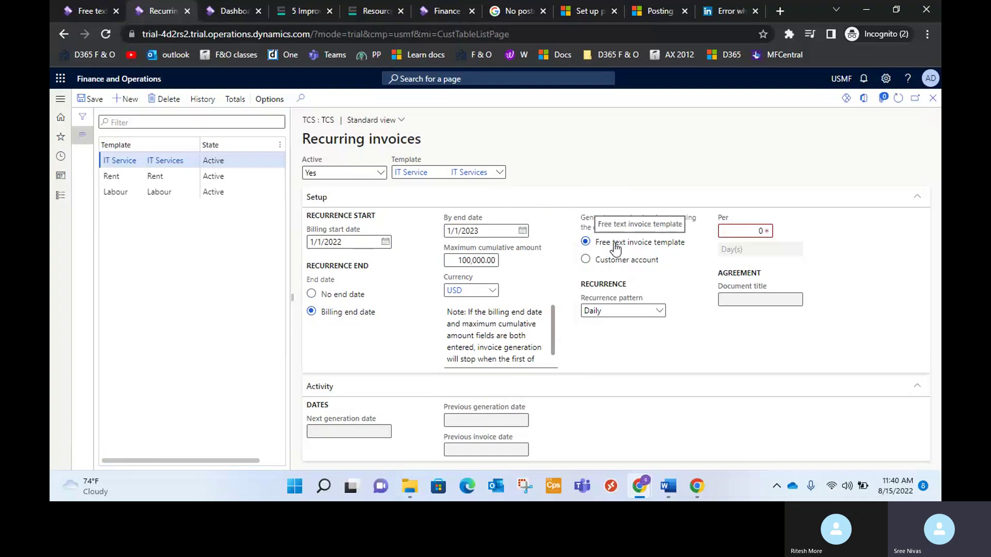
Set the recurrence of the IT Service recurring invoice to Monthly, per 1 month, and save the record.
{"action": "left_click", "coordinate": [660, 311]}
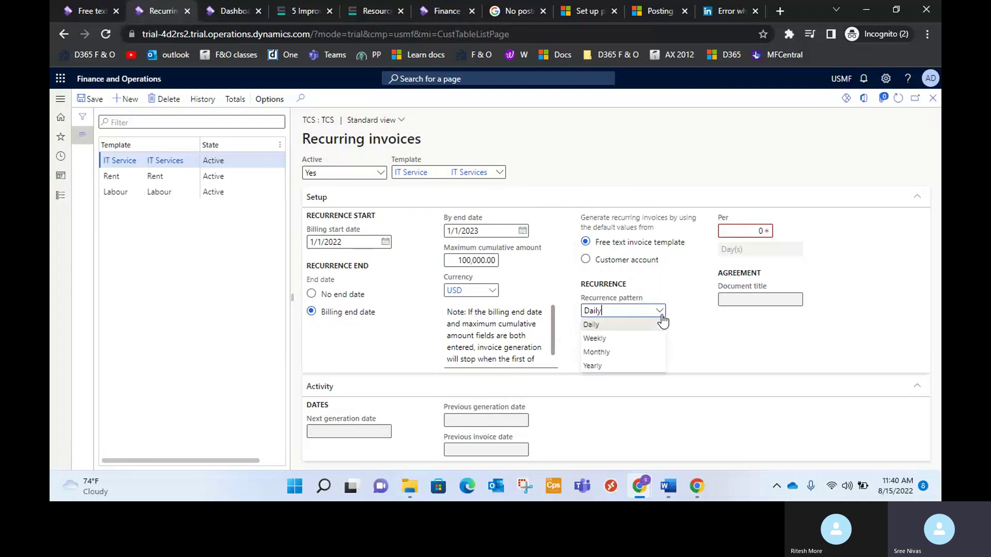
{"action": "left_click", "coordinate": [631, 354]}
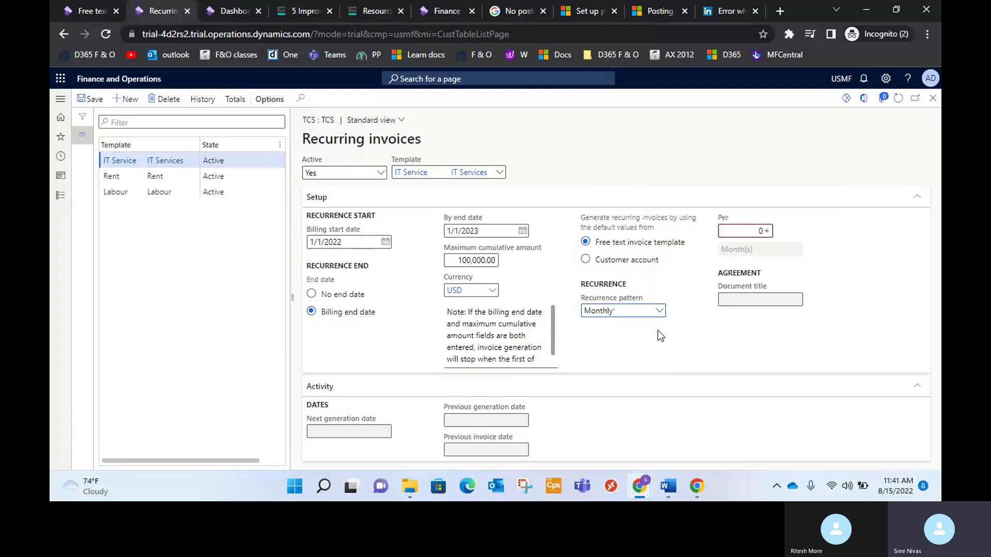
{"action": "left_click", "coordinate": [748, 228]}
{"action": "type", "text": "1"}
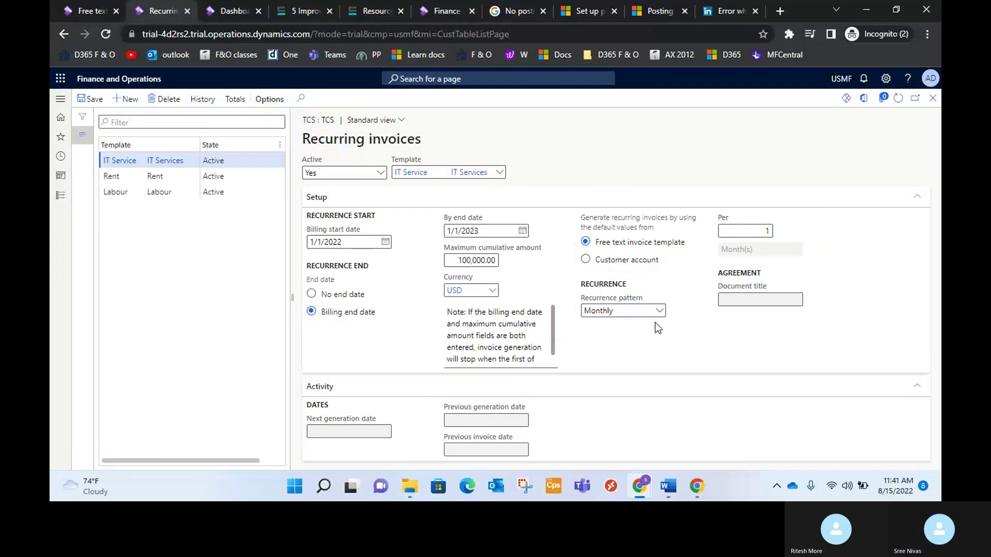
{"action": "left_click", "coordinate": [88, 101]}
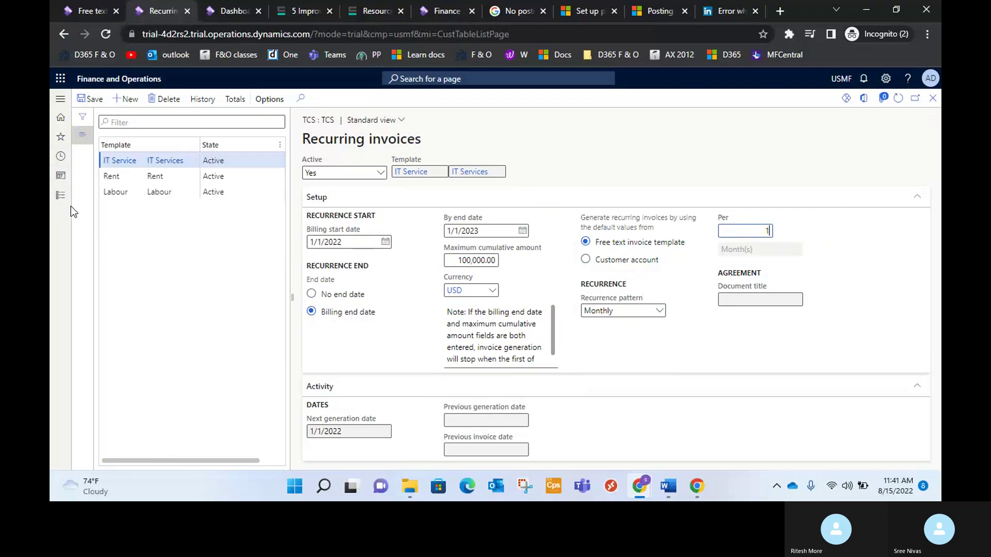
Open the Accounts receivable job for generating recurring invoices and set its invoice date to 1/1/2022.
{"action": "left_click", "coordinate": [60, 197]}
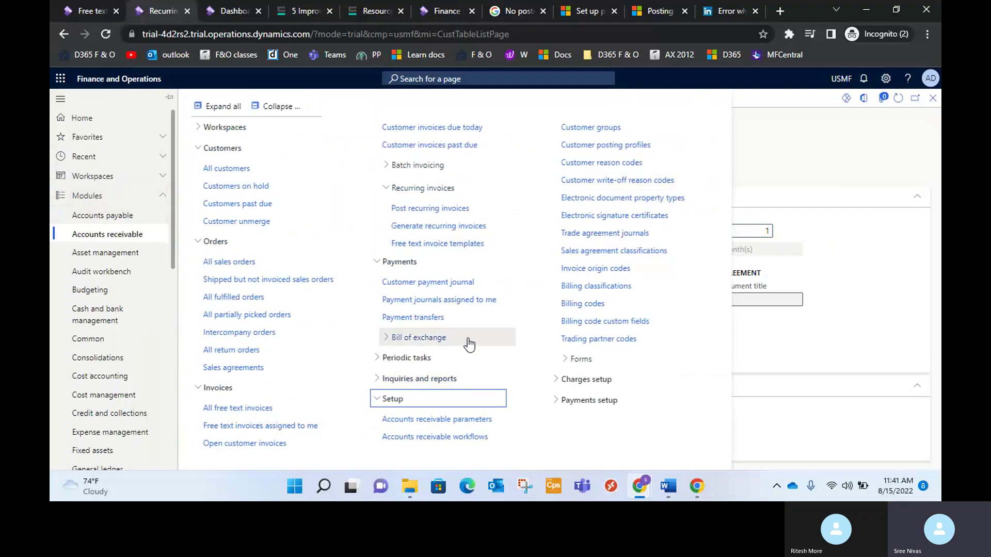
{"action": "left_click", "coordinate": [447, 228]}
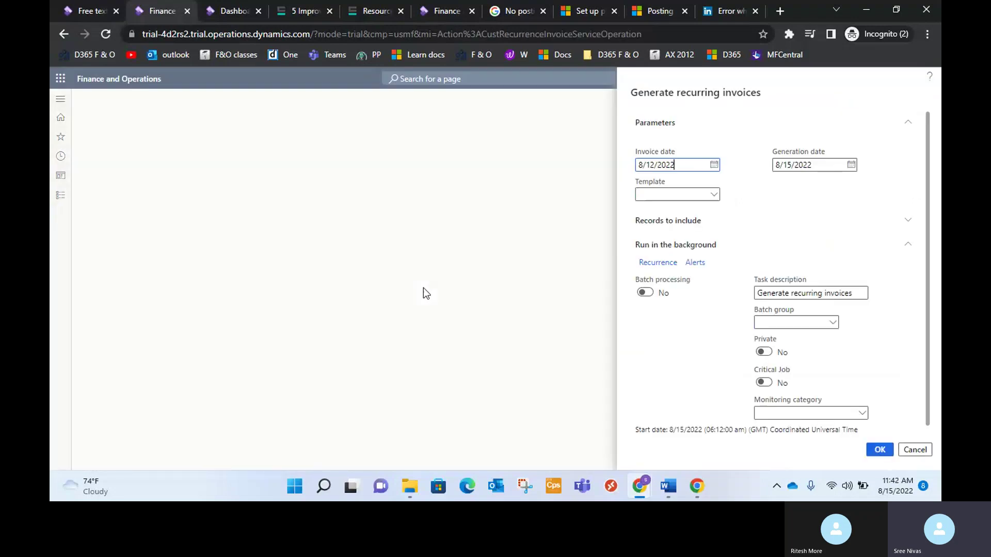
{"action": "left_click", "coordinate": [715, 165]}
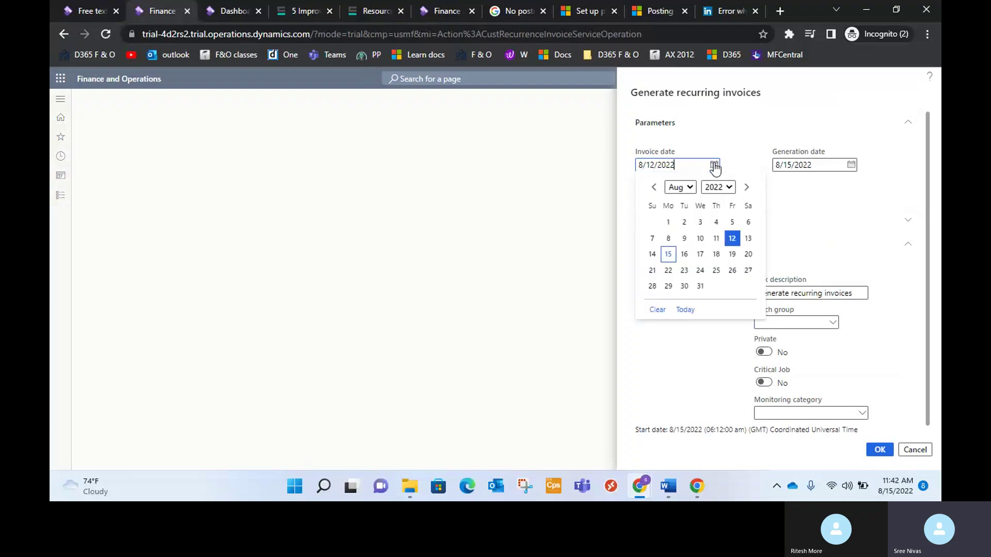
{"action": "left_click", "coordinate": [679, 191]}
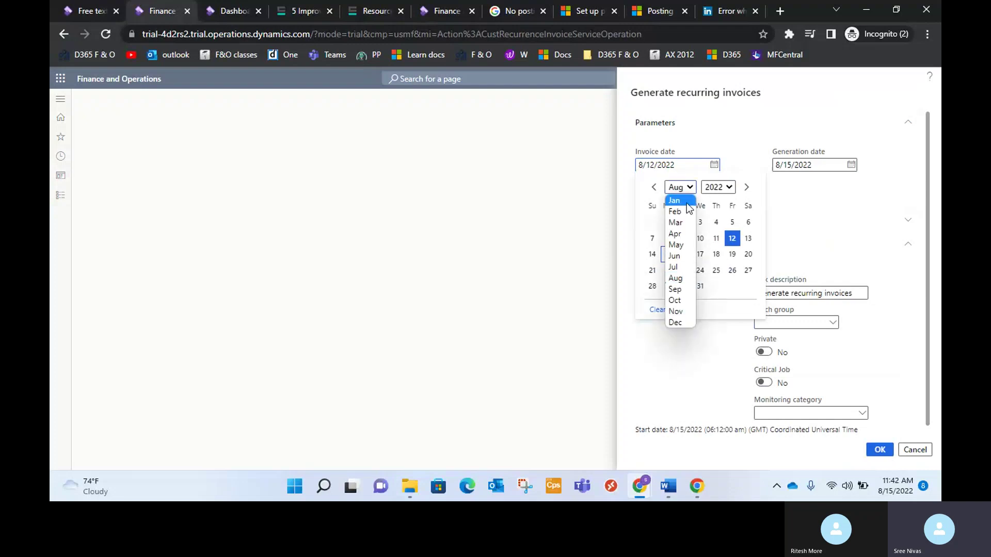
{"action": "left_click", "coordinate": [688, 201]}
{"action": "left_click", "coordinate": [748, 222]}
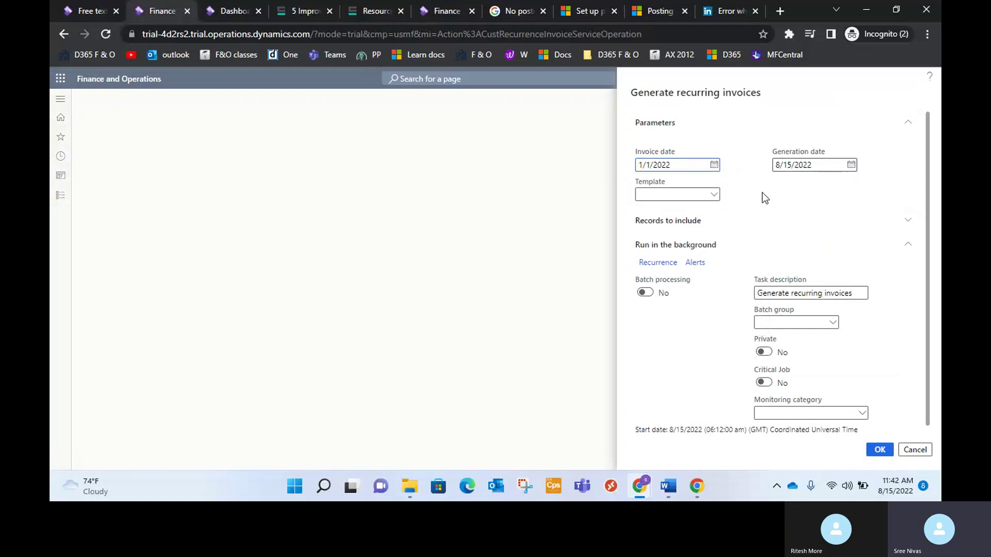
Select the IT Service template for the recurring invoice generation.
{"action": "left_click", "coordinate": [715, 196]}
{"action": "left_click", "coordinate": [714, 195]}
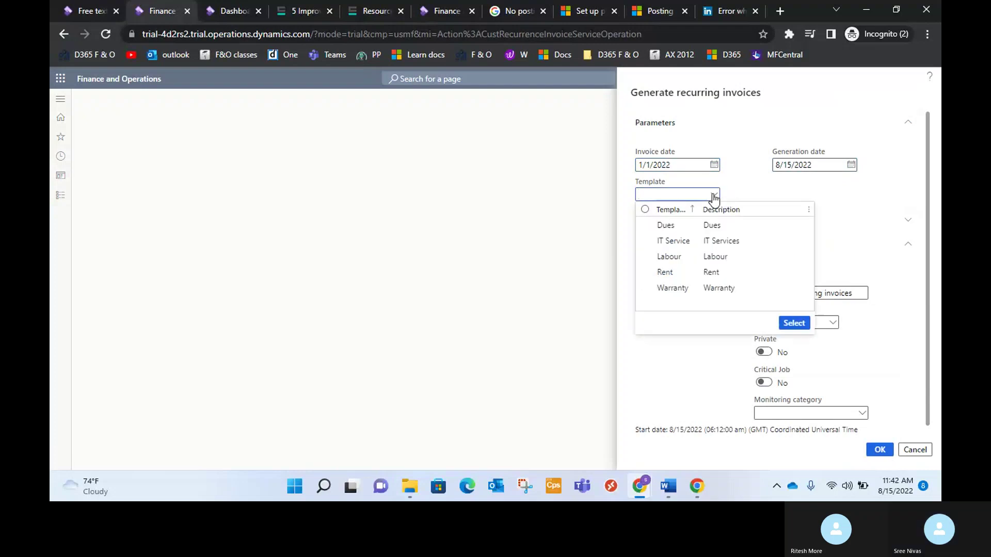
{"action": "left_click", "coordinate": [747, 244]}
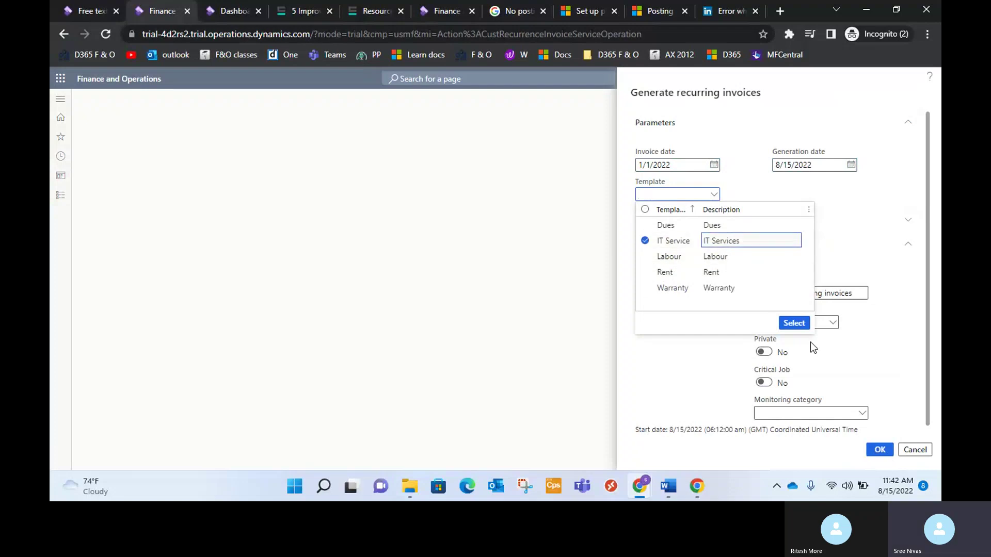
{"action": "left_click", "coordinate": [797, 324]}
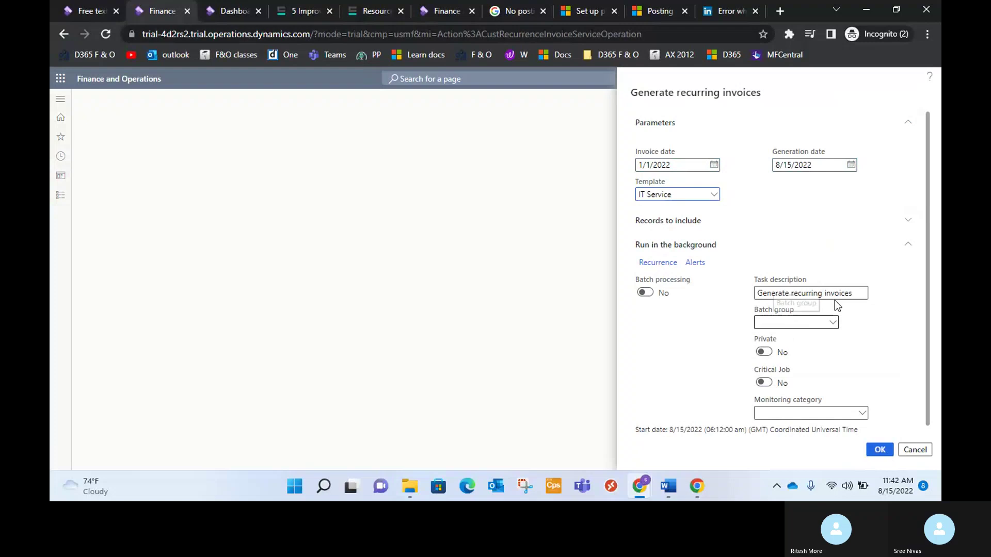
Examine the customer filter criteria and the background recurrence options of the invoice generation, leaving both without changes.
{"action": "left_click", "coordinate": [909, 227]}
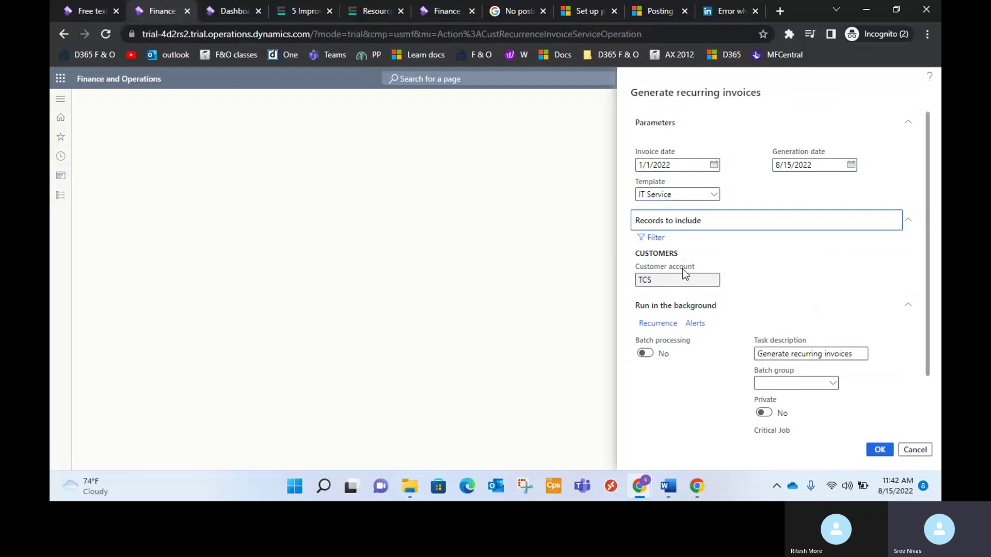
{"action": "left_click", "coordinate": [661, 284]}
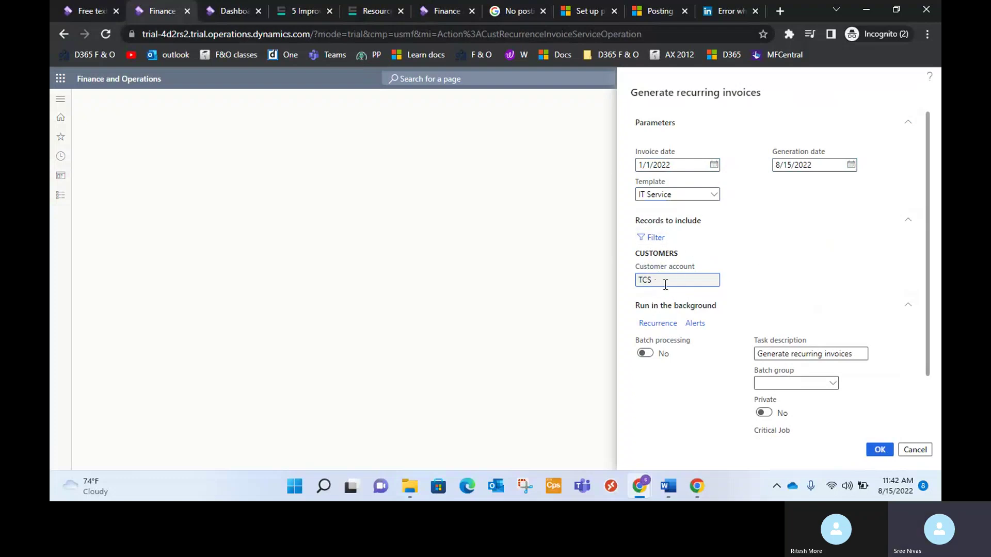
{"action": "left_click", "coordinate": [654, 237]}
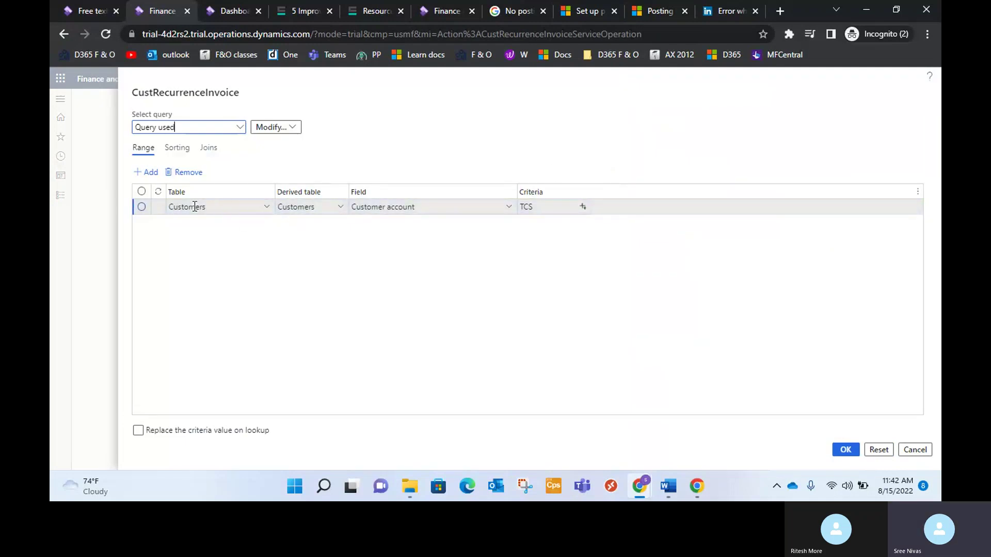
{"action": "left_click", "coordinate": [538, 209]}
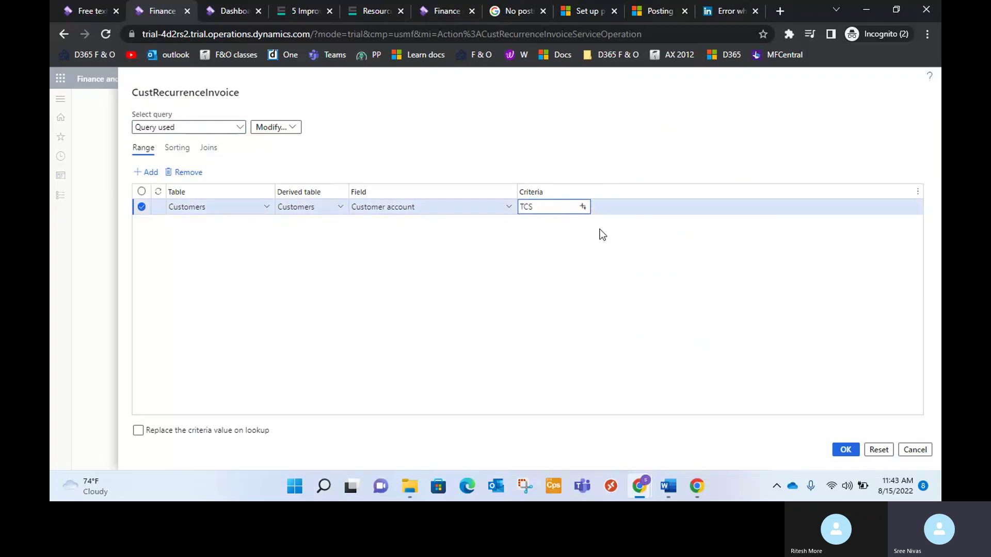
{"action": "left_click", "coordinate": [583, 208]}
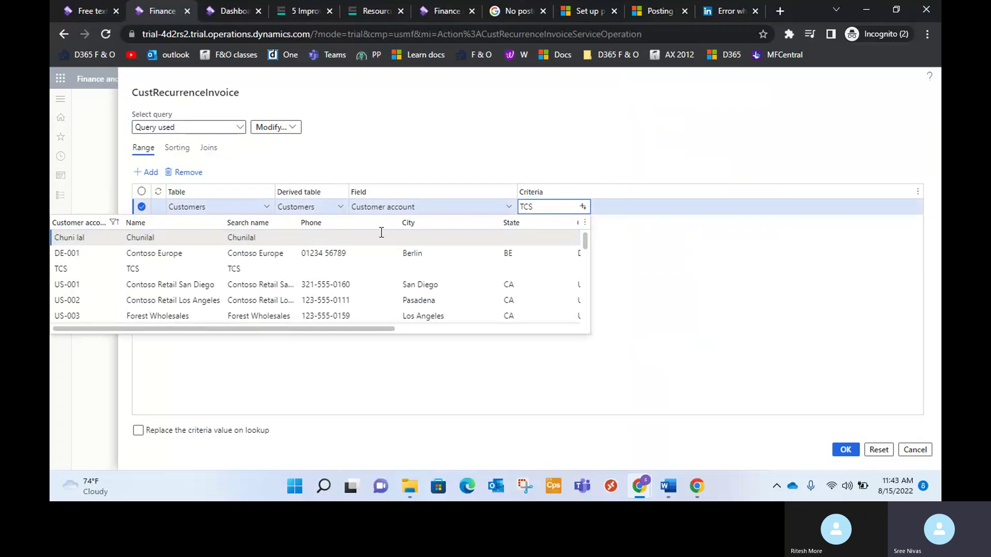
{"action": "left_click", "coordinate": [671, 288]}
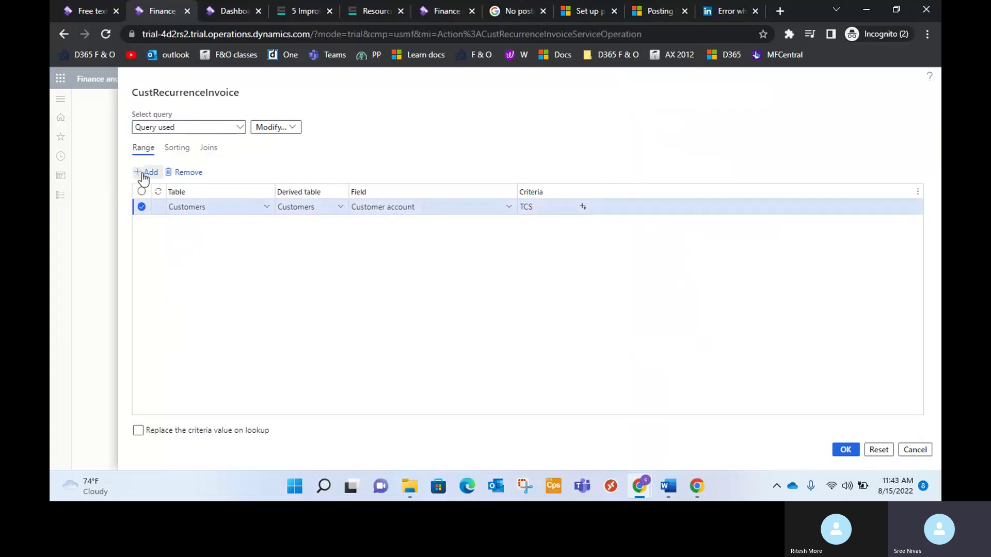
{"action": "left_click", "coordinate": [914, 449]}
{"action": "scroll", "coordinate": [715, 299], "scroll_direction": "down", "scroll_amount": 2}
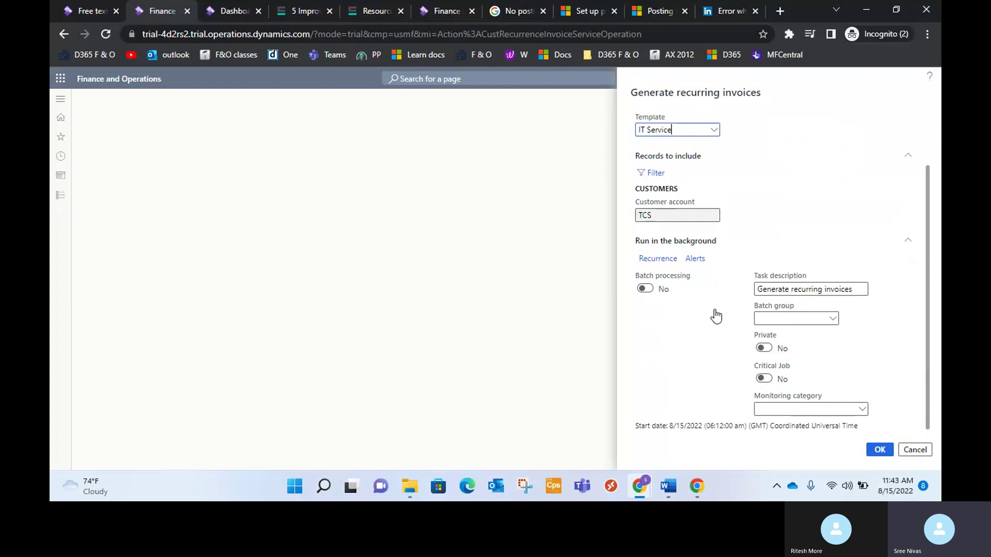
{"action": "left_click", "coordinate": [663, 262]}
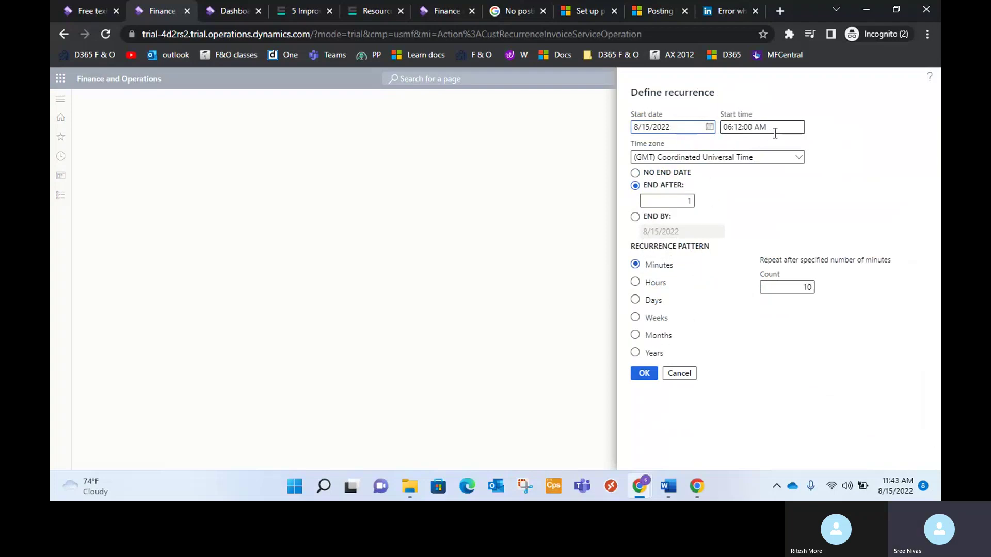
{"action": "left_click", "coordinate": [689, 374]}
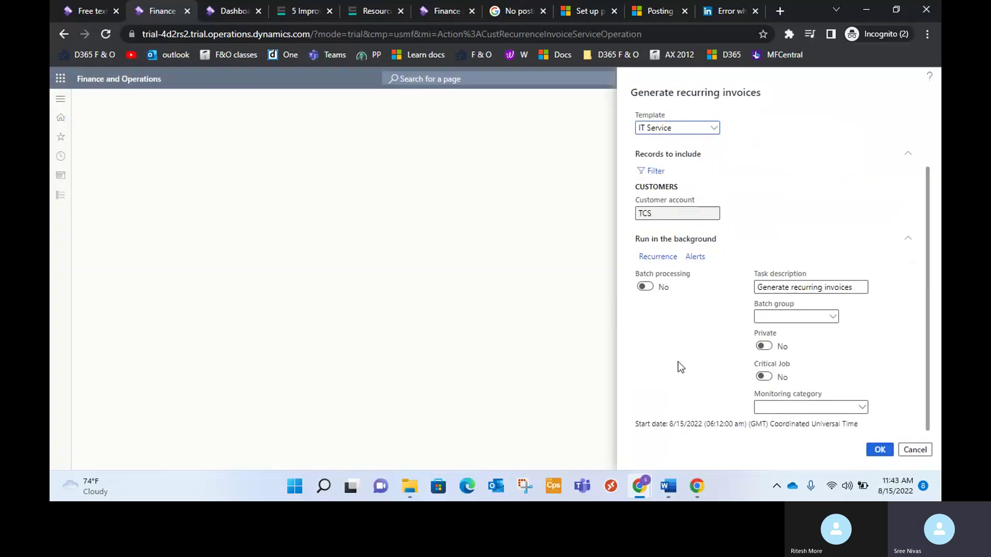
Run the recurring invoice generation and dismiss the welcome tips and the notification on the dashboard.
{"action": "left_click", "coordinate": [880, 451]}
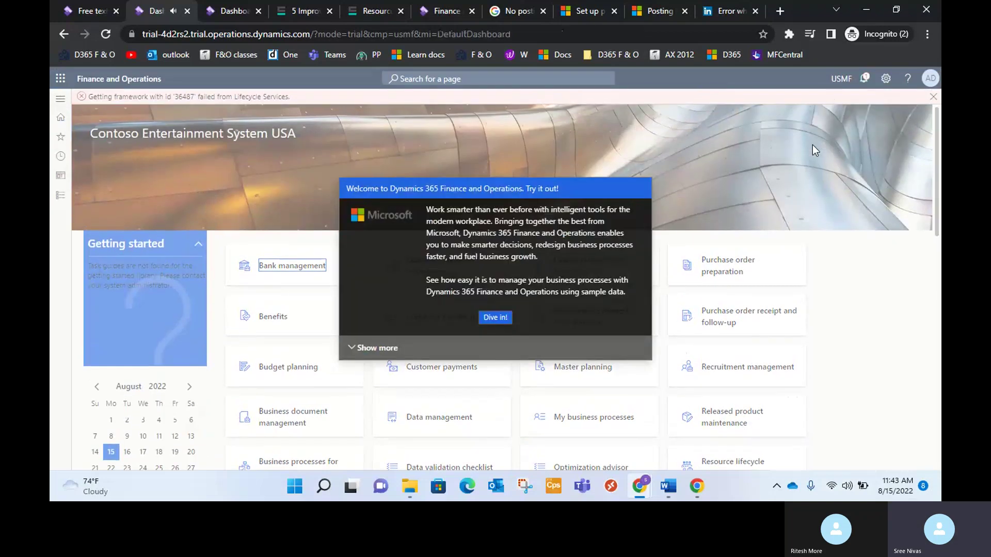
{"action": "left_click", "coordinate": [495, 317]}
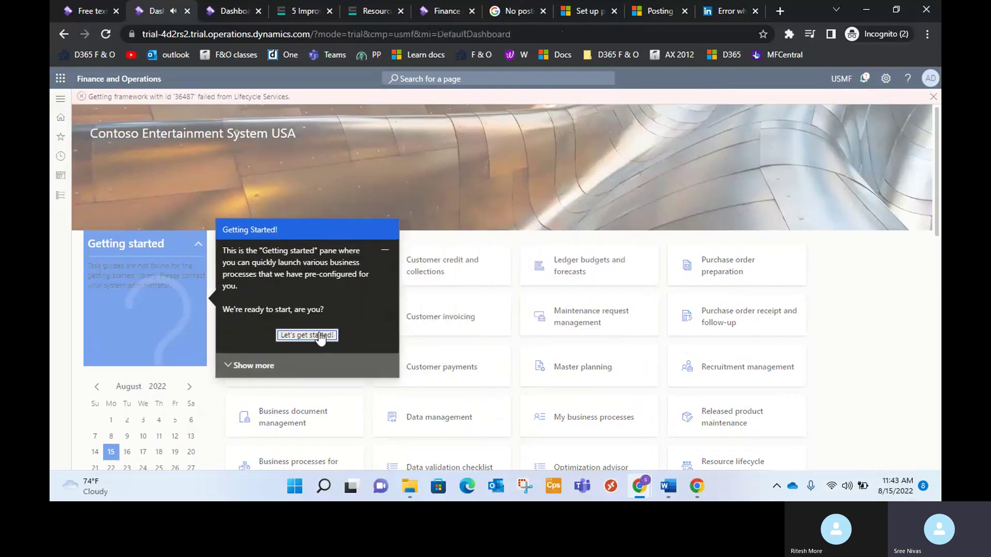
{"action": "left_click", "coordinate": [317, 336]}
{"action": "left_click", "coordinate": [933, 97]}
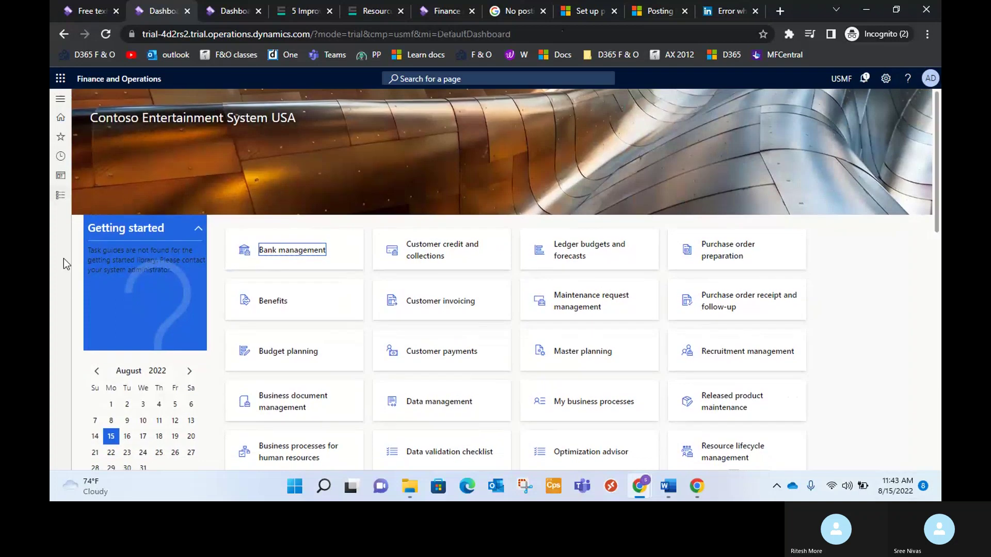
Open the recurring invoice batch dated 1/1/2022 for posting and widen the Invoice amount column in its lines.
{"action": "left_click", "coordinate": [61, 195]}
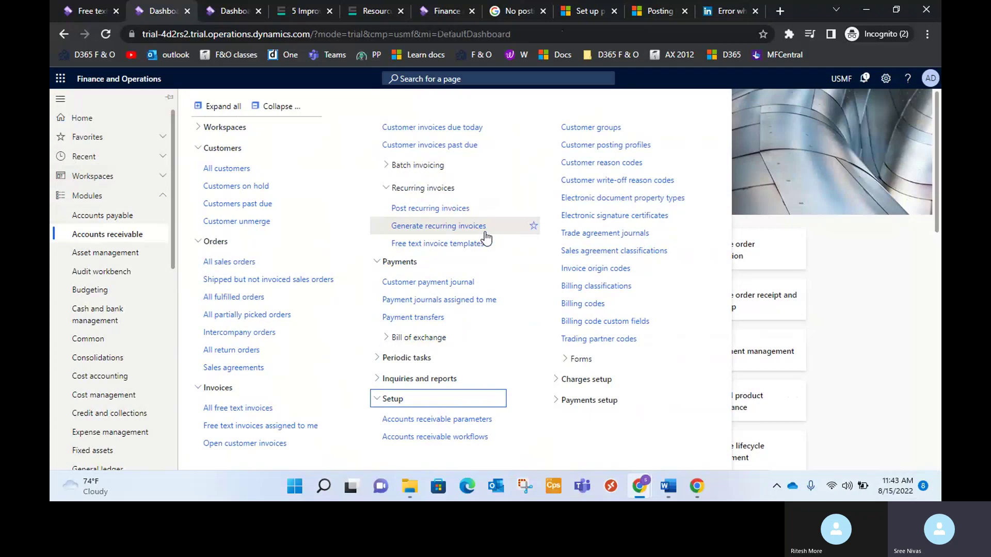
{"action": "left_click", "coordinate": [432, 211]}
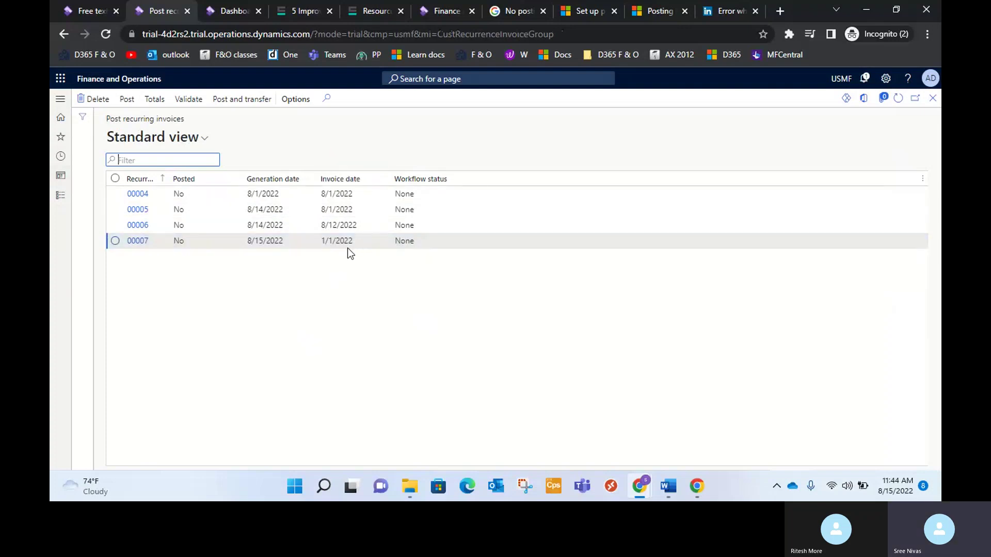
{"action": "left_click", "coordinate": [137, 241]}
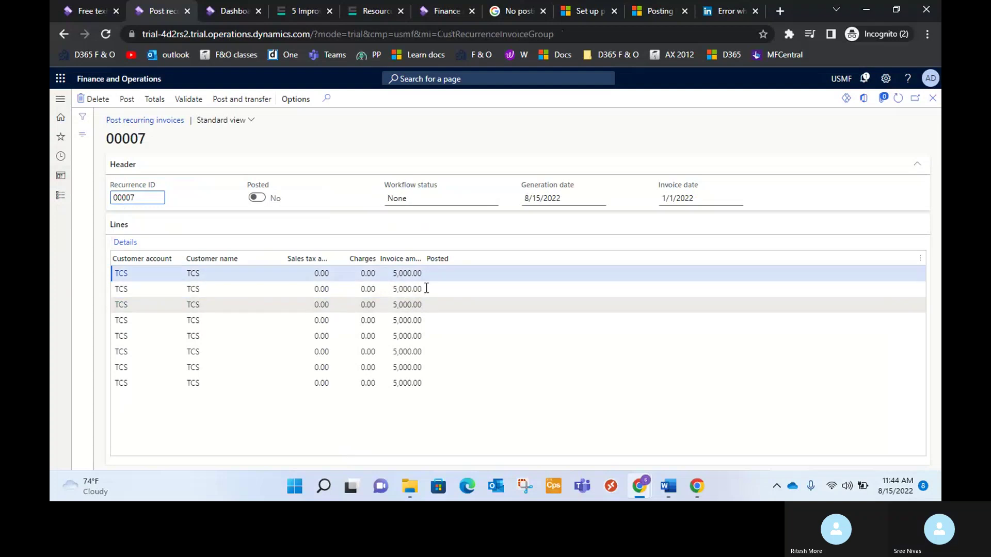
{"action": "left_click_drag", "start_coordinate": [448, 258], "coordinate": [475, 252]}
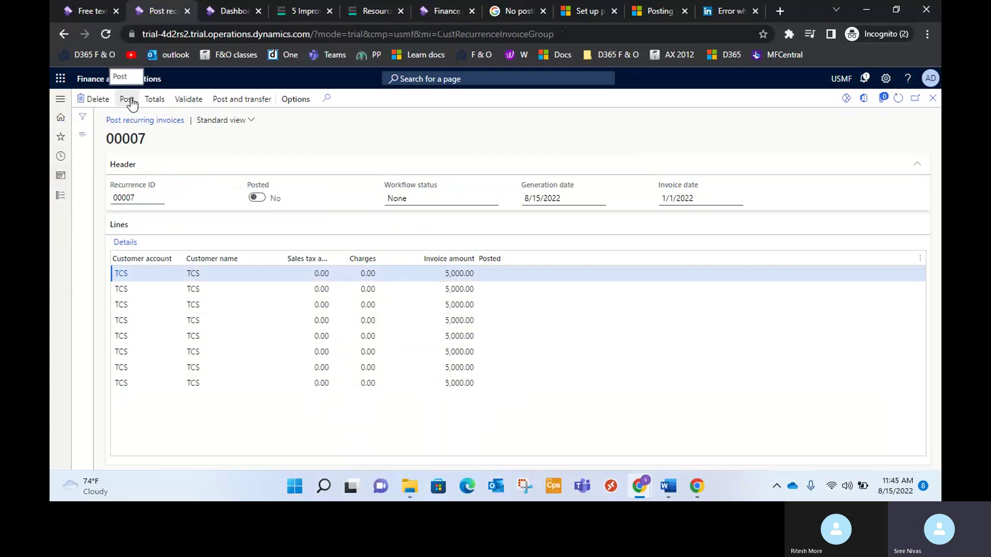
Validate and post recurring invoice batch 00007, dismiss the notification and return to the batch list.
{"action": "left_click", "coordinate": [188, 102]}
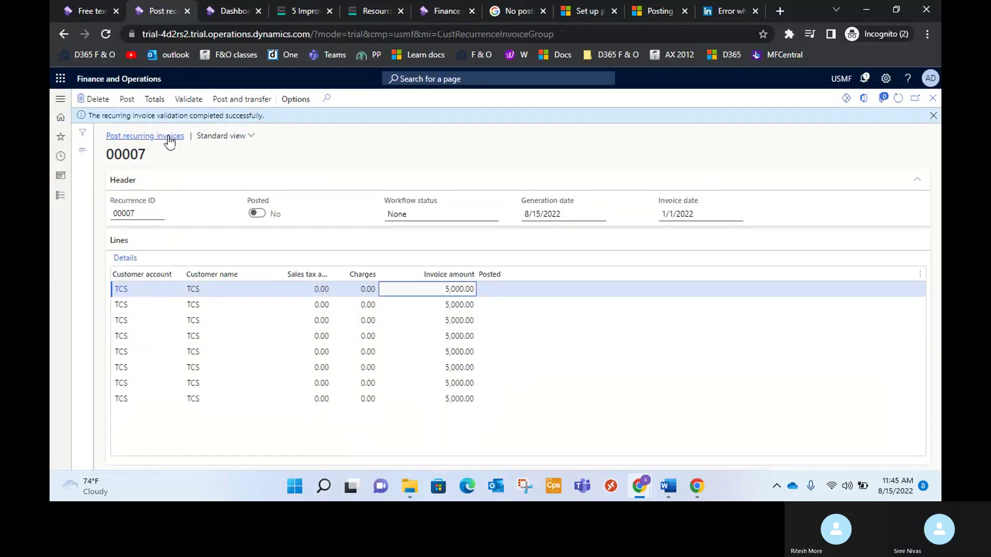
{"action": "left_click", "coordinate": [130, 101]}
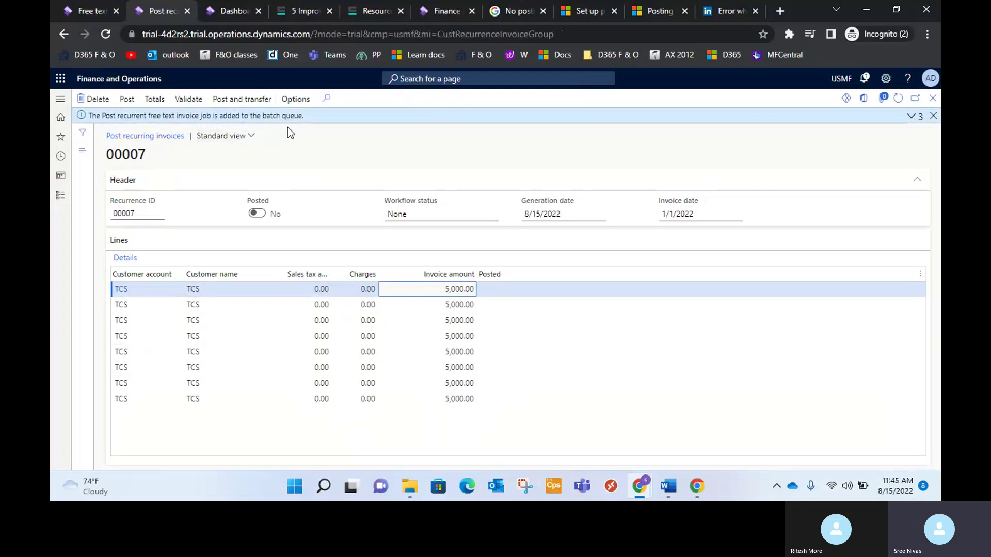
{"action": "left_click", "coordinate": [933, 116]}
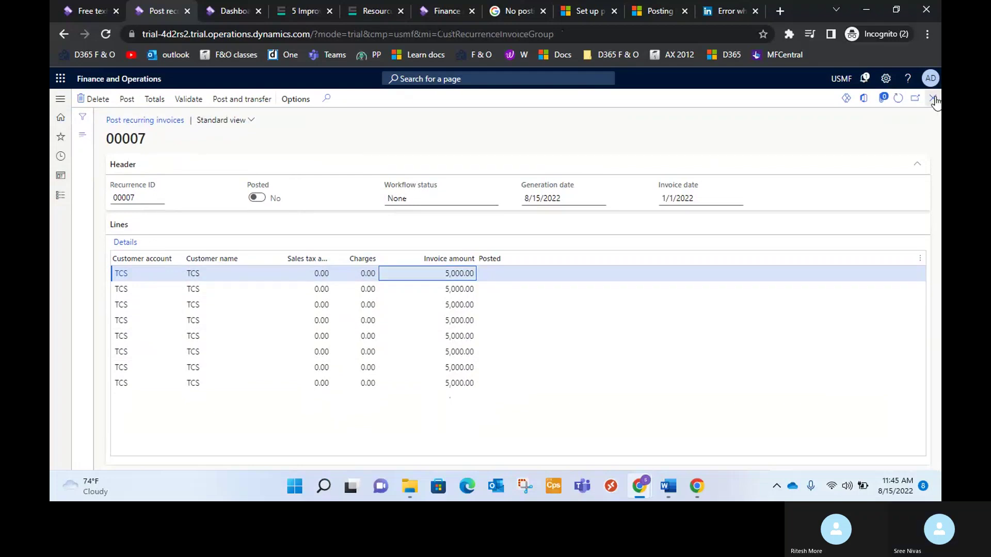
{"action": "key", "text": "Escape"}
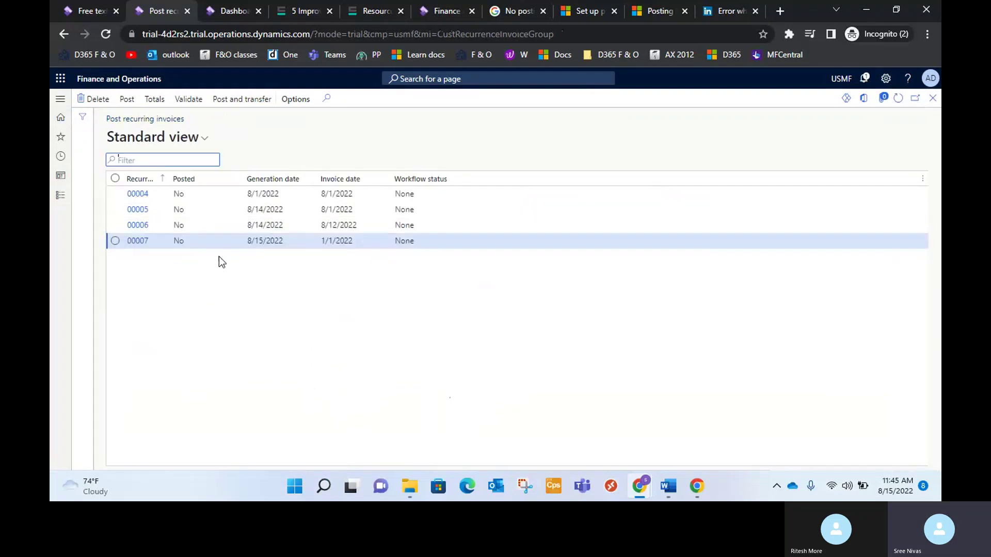
Open the list of all free text invoices and look through the entries for TCS.
{"action": "left_click_drag", "start_coordinate": [186, 181], "coordinate": [196, 187]}
{"action": "left_click", "coordinate": [61, 195]}
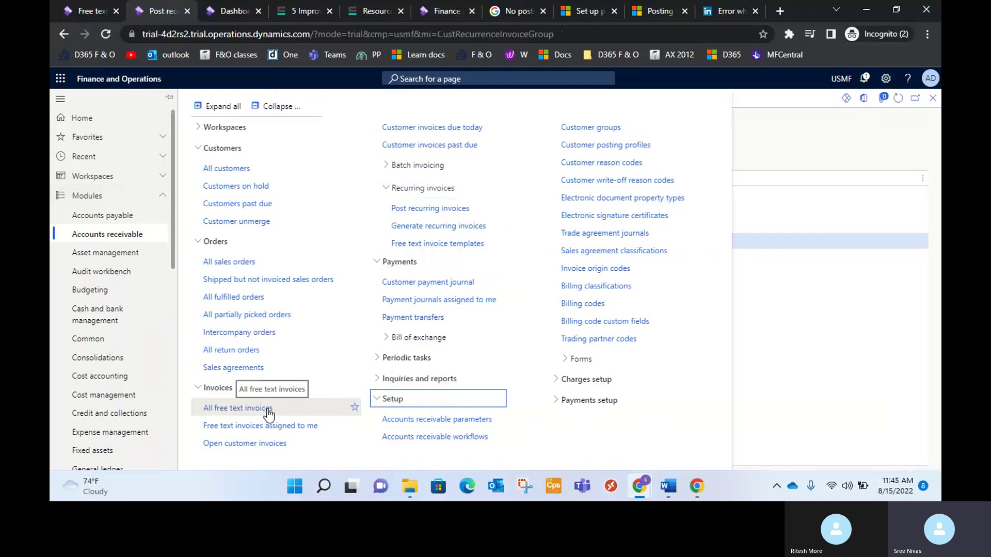
{"action": "left_click", "coordinate": [248, 410]}
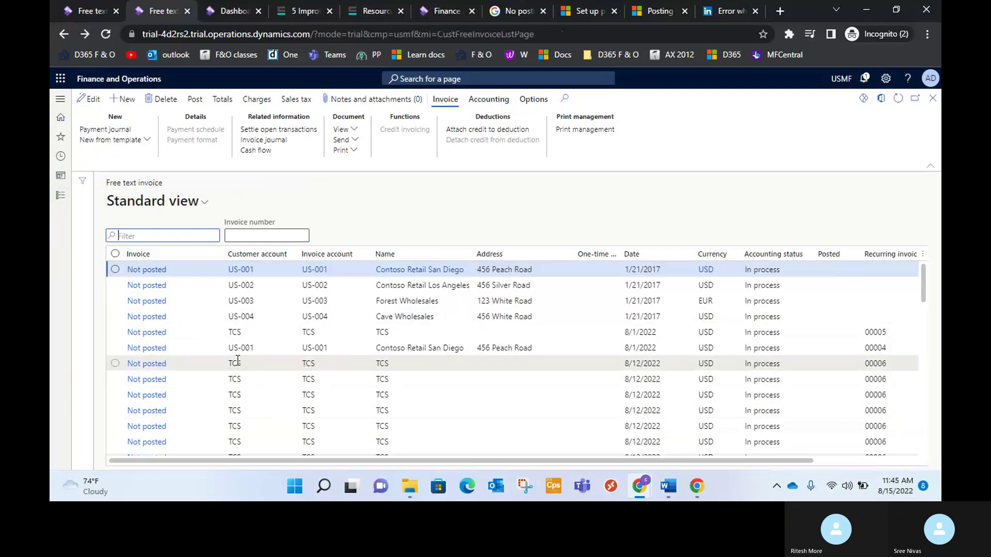
{"action": "scroll", "coordinate": [237, 361], "scroll_direction": "down", "scroll_amount": 5}
{"action": "scroll", "coordinate": [237, 361], "scroll_direction": "up", "scroll_amount": 4}
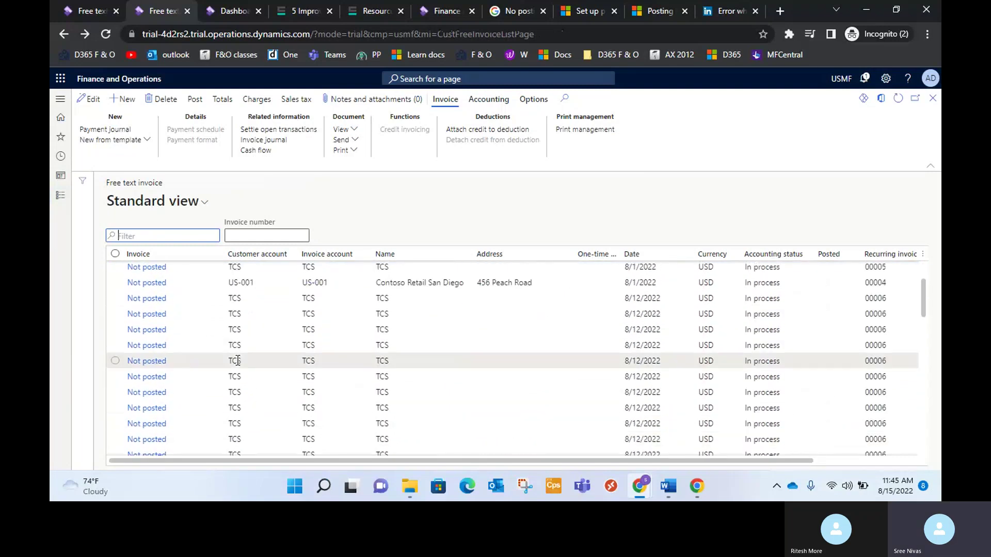
Find posted free text invoice FTI-00000007 for Rain Projectors, open it and look through its invoice and accounting commands.
{"action": "scroll", "coordinate": [238, 360], "scroll_direction": "up", "scroll_amount": 2}
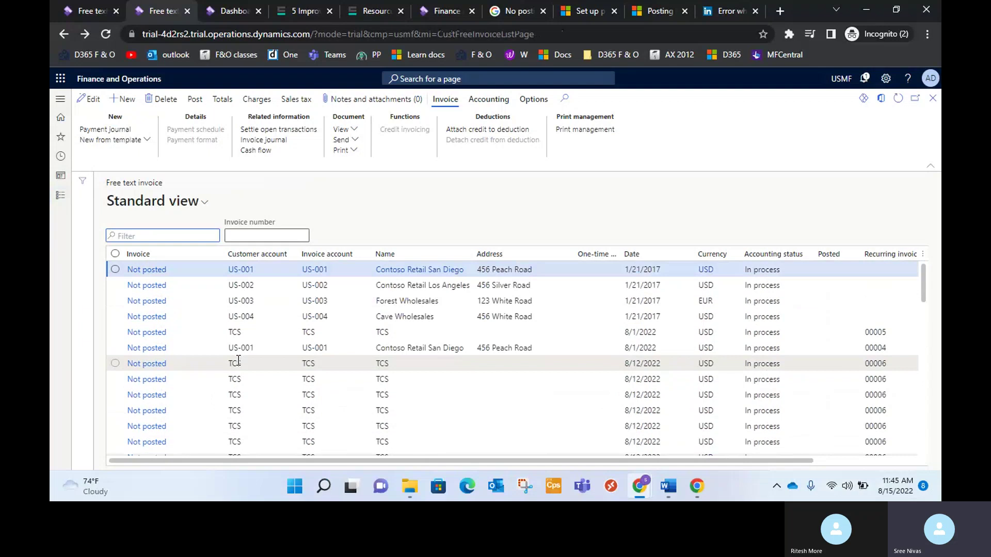
{"action": "scroll", "coordinate": [238, 360], "scroll_direction": "down", "scroll_amount": 3}
{"action": "scroll", "coordinate": [238, 361], "scroll_direction": "down", "scroll_amount": 3}
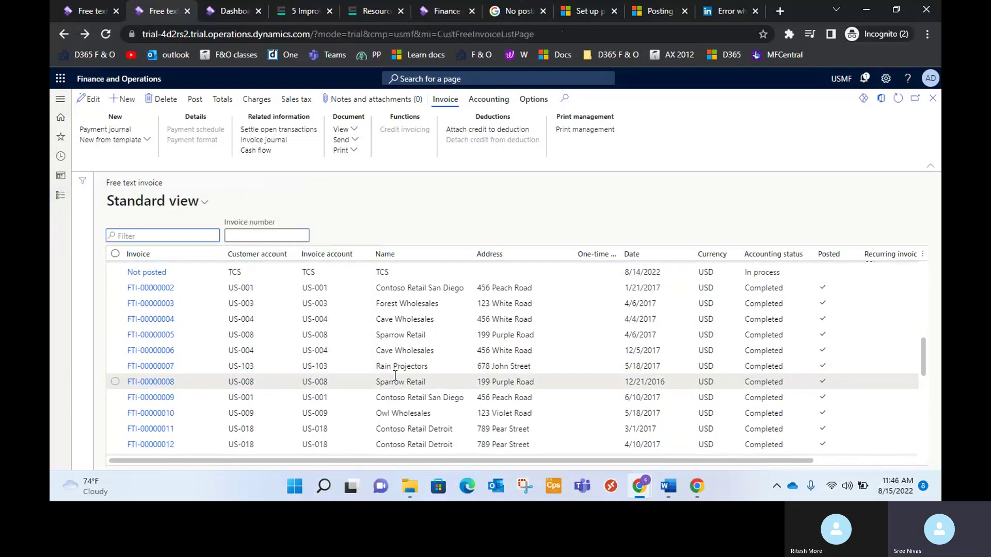
{"action": "left_click", "coordinate": [164, 371]}
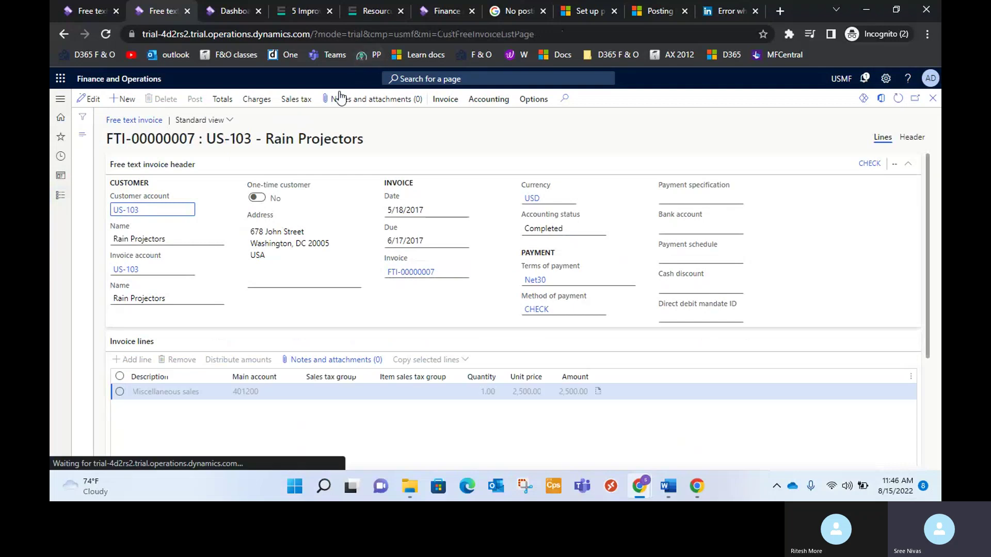
{"action": "left_click", "coordinate": [445, 99]}
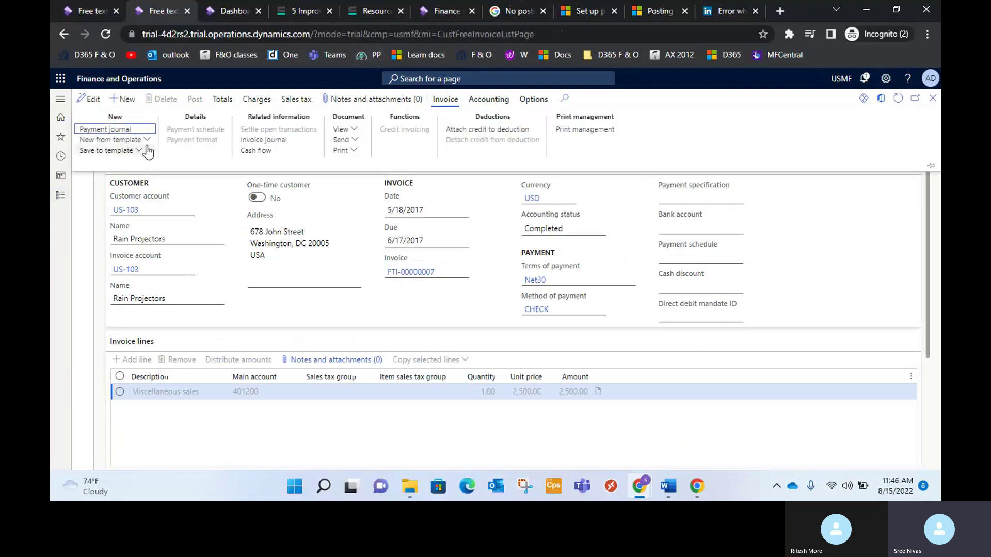
{"action": "left_click", "coordinate": [488, 101]}
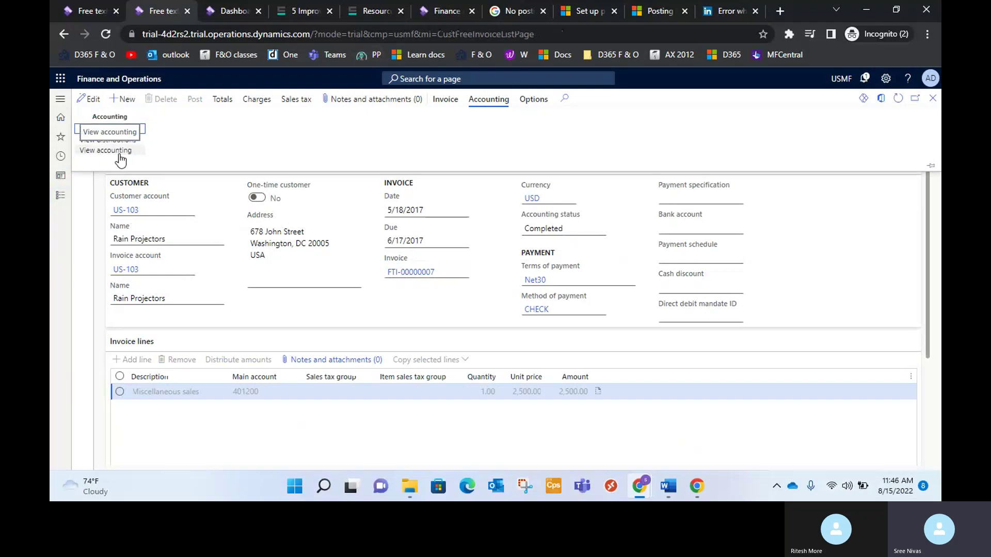
Close the Rain Projectors invoice and the free text invoice list, and dismiss the notification on the dashboard.
{"action": "left_click", "coordinate": [933, 99]}
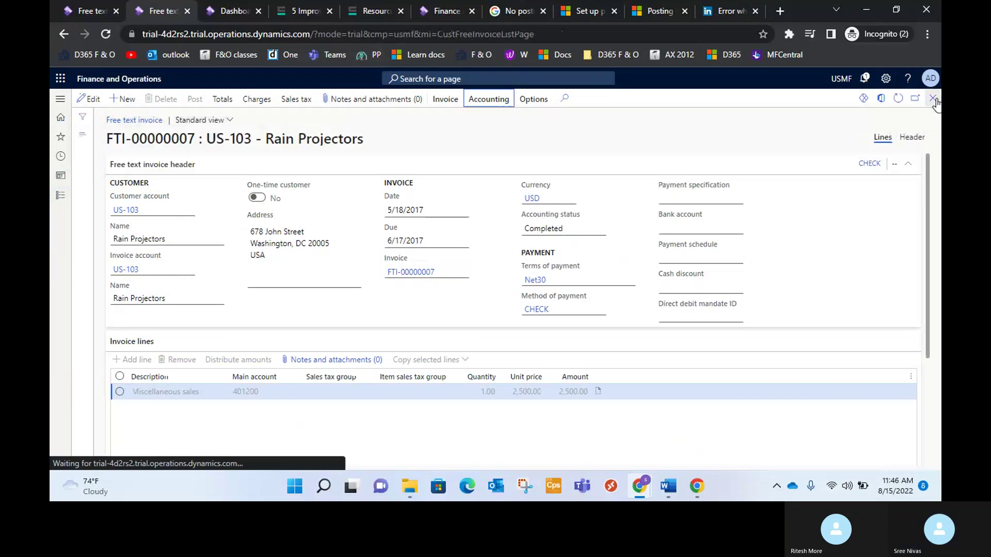
{"action": "left_click", "coordinate": [933, 99]}
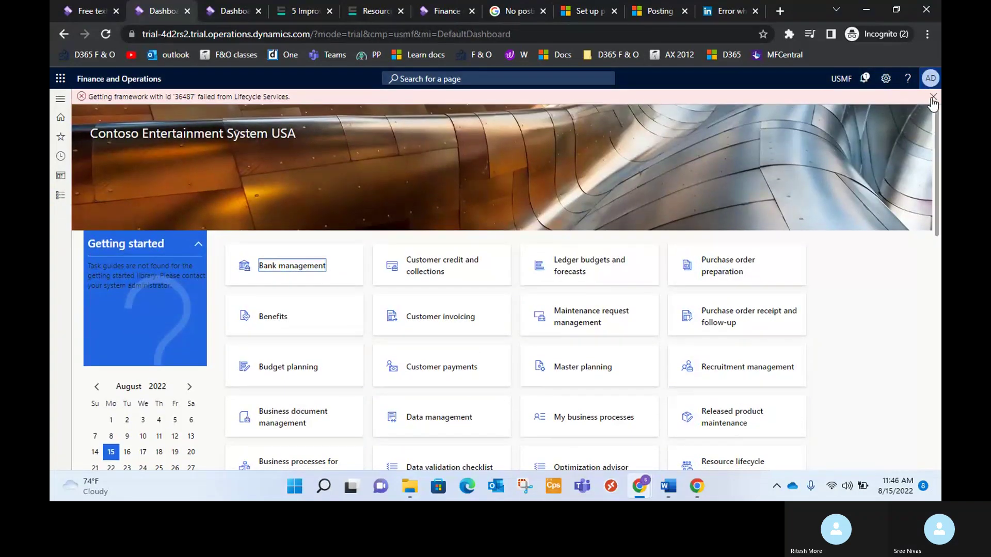
{"action": "left_click", "coordinate": [932, 97]}
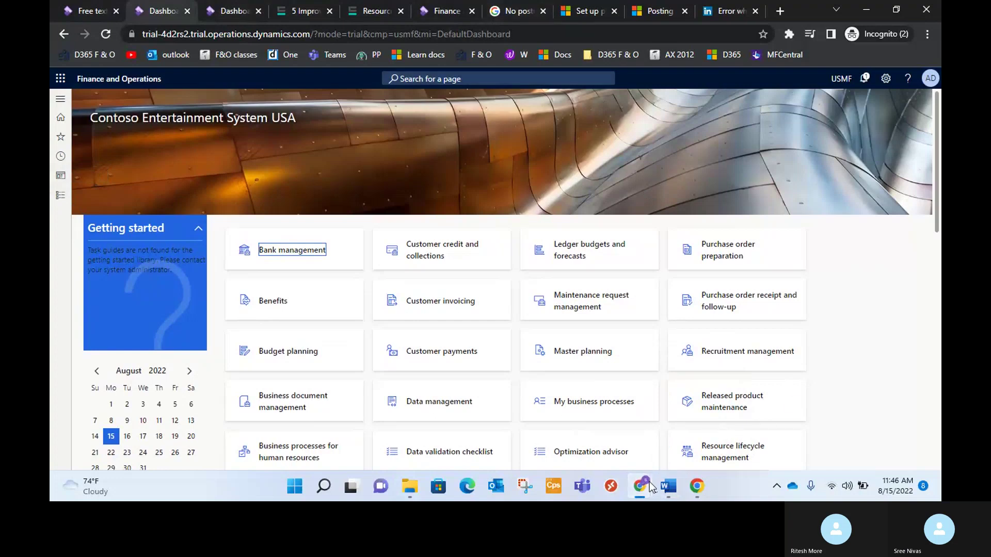
Switch to the D365 F&O Finance Syllabus workbook in Excel and check the topics on the Accounts Recivables sheet.
{"action": "mouse_move", "coordinate": [649, 482]}
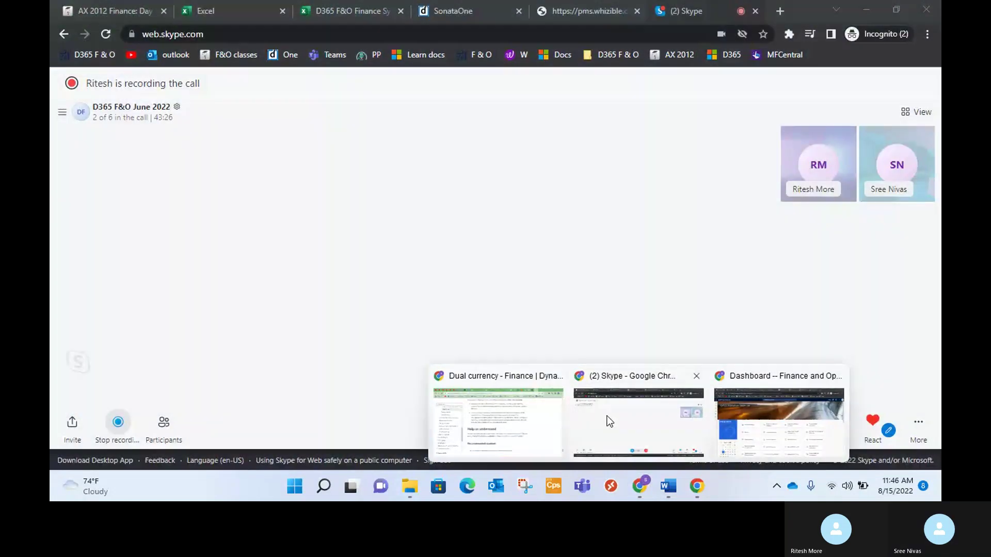
{"action": "left_click", "coordinate": [638, 422]}
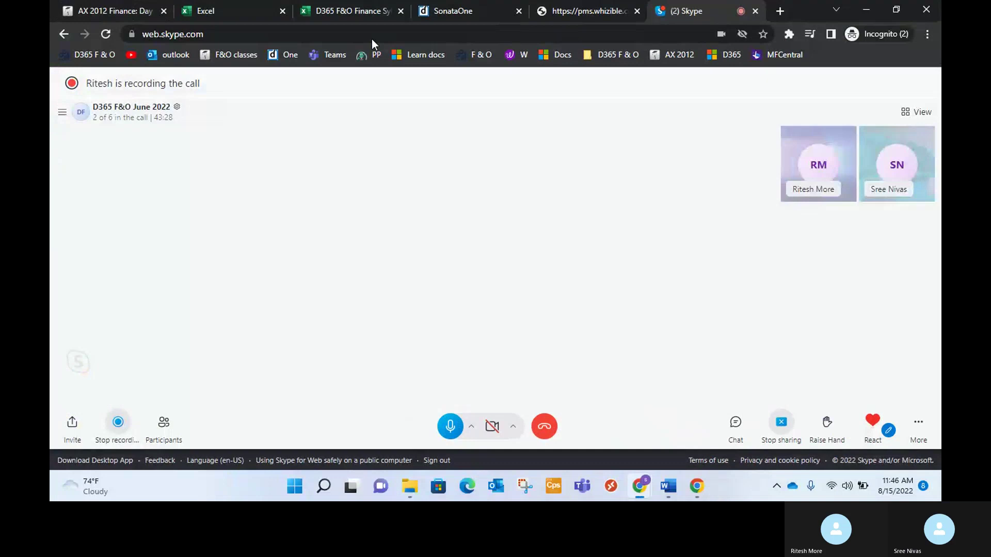
{"action": "left_click", "coordinate": [353, 12]}
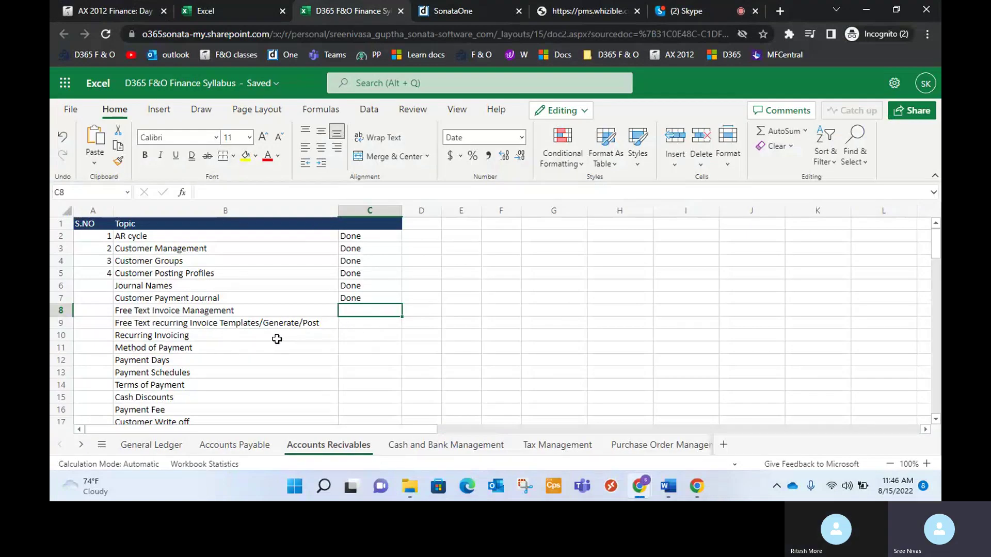
Return to the Finance and Operations dashboard and display the pages of the Accounts receivable module.
{"action": "key", "text": "alt+Tab"}
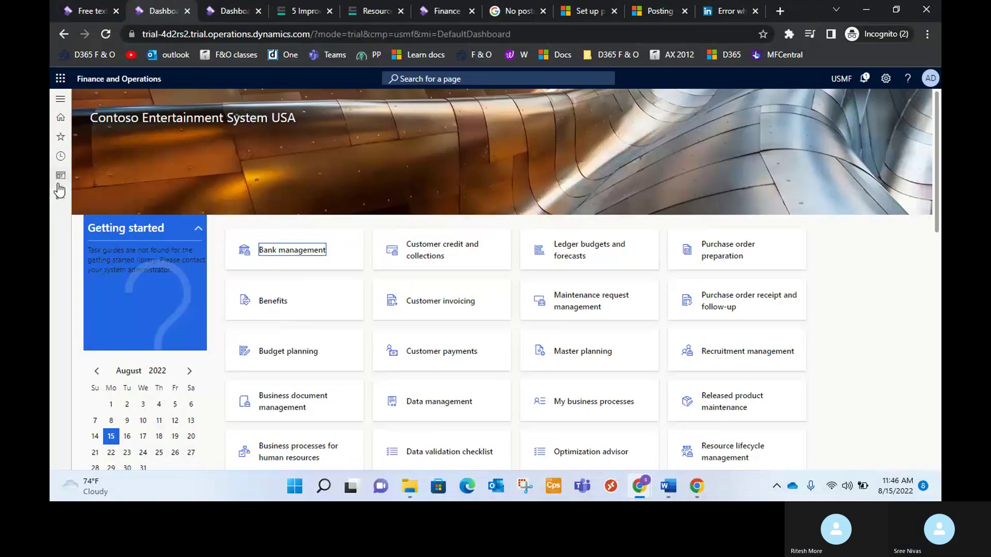
{"action": "left_click", "coordinate": [57, 203]}
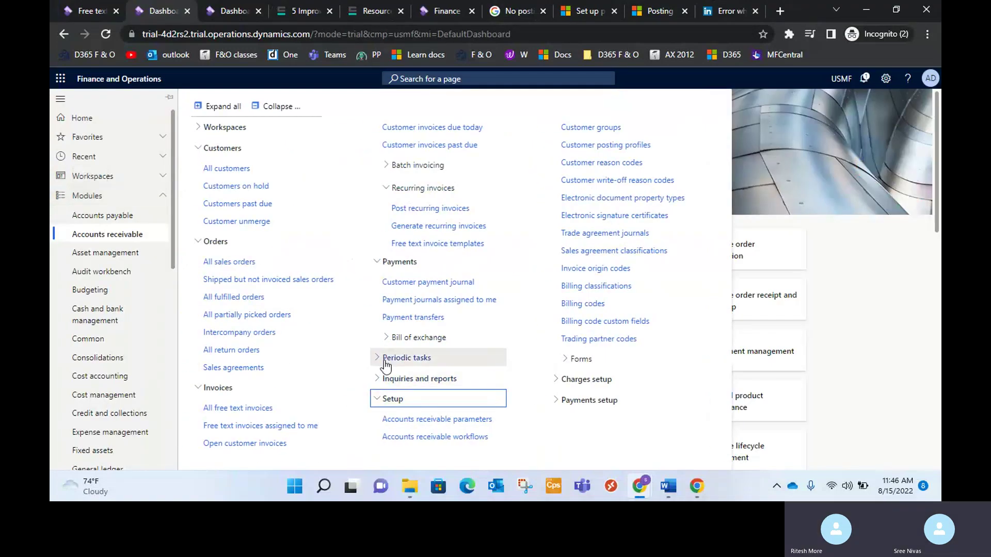